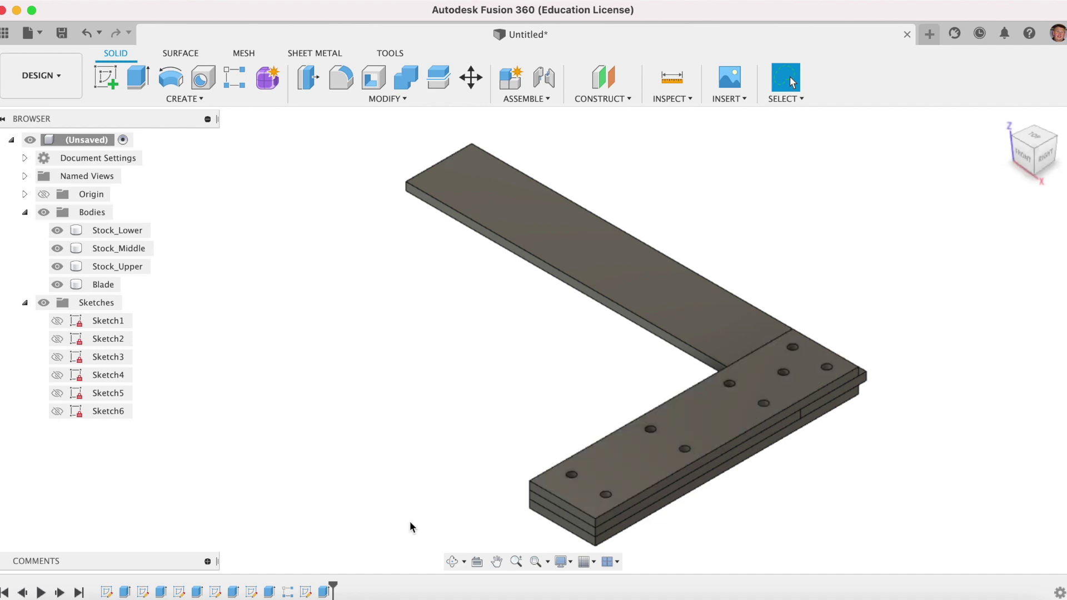
click(451, 561)
drag(645, 371, 1002, 147)
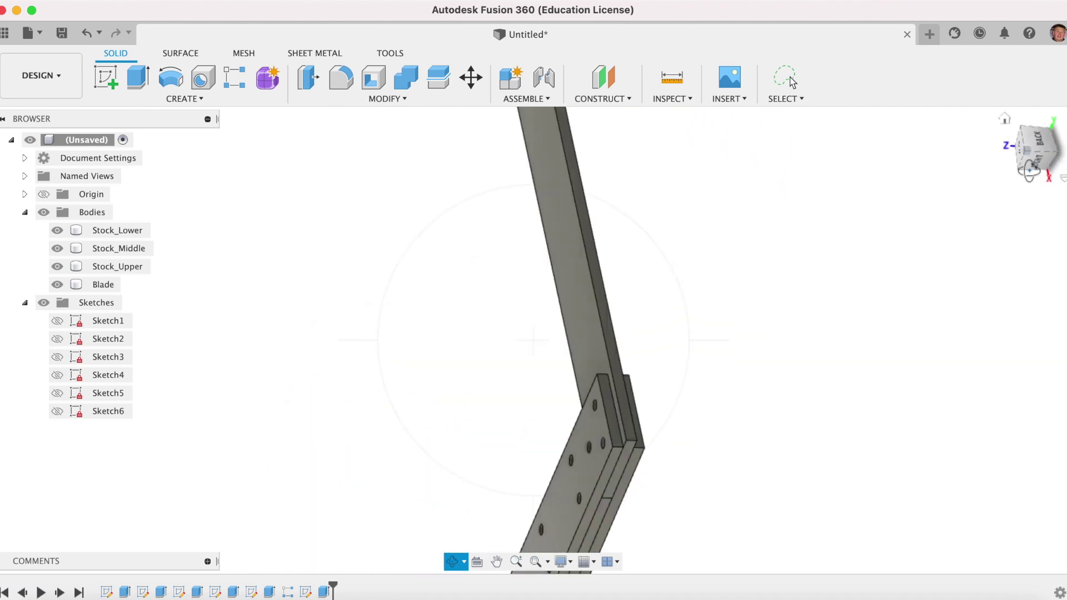
click(1005, 119)
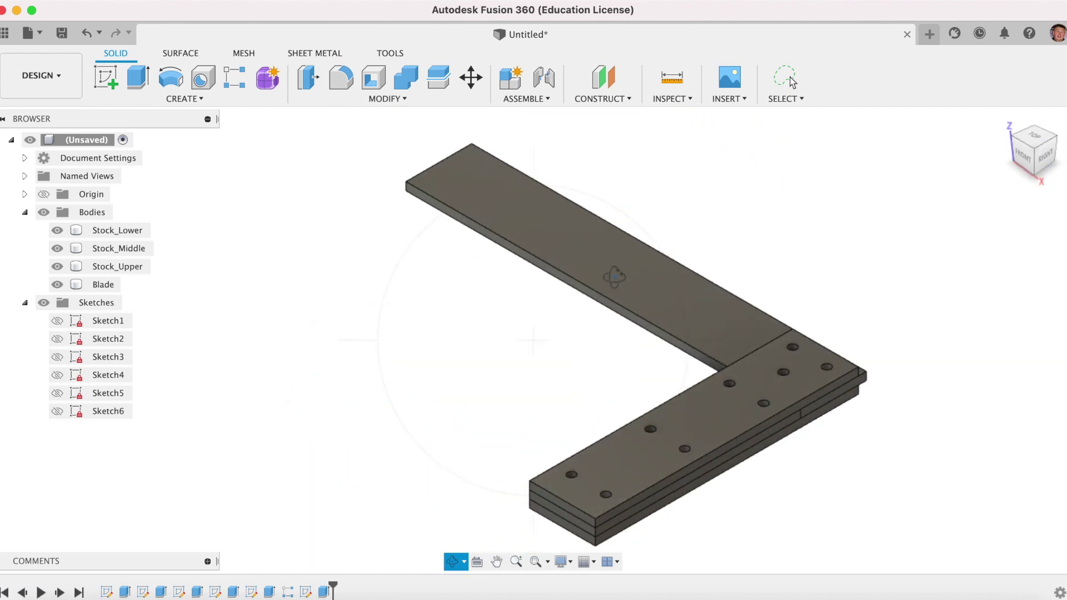
key(Escape)
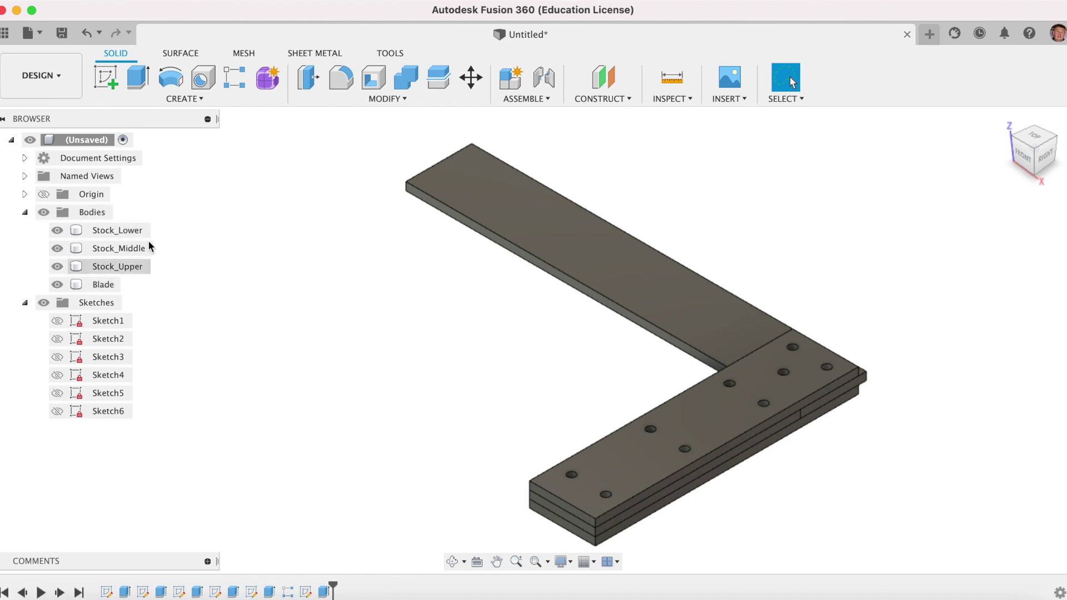
Step: Create a new design and save it as "Engineers Square" in the VU22339 Create Eng Drawings using CAD folder
click(934, 36)
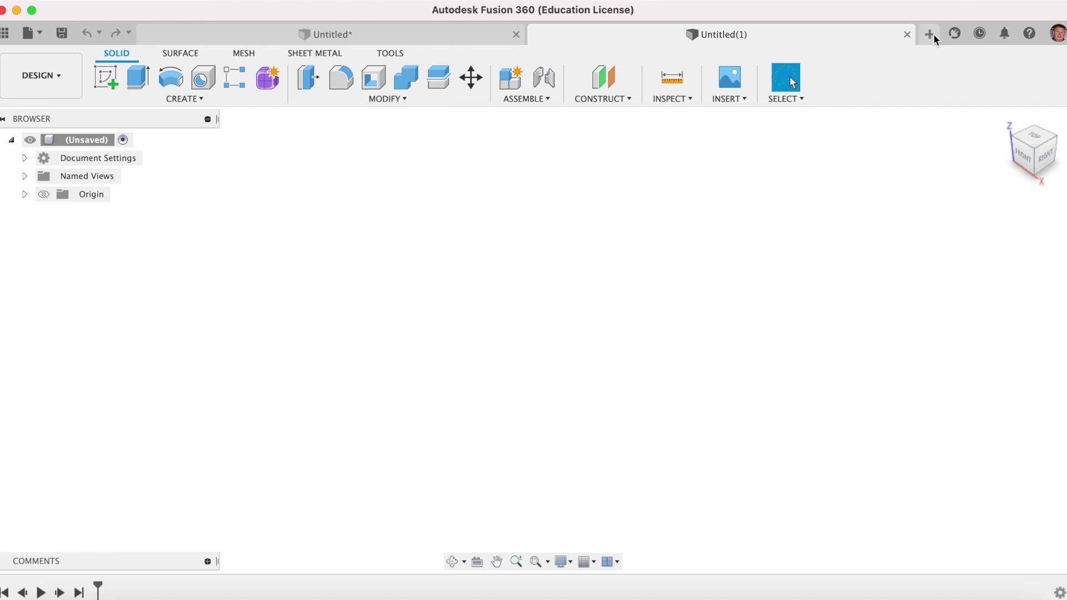
click(5, 33)
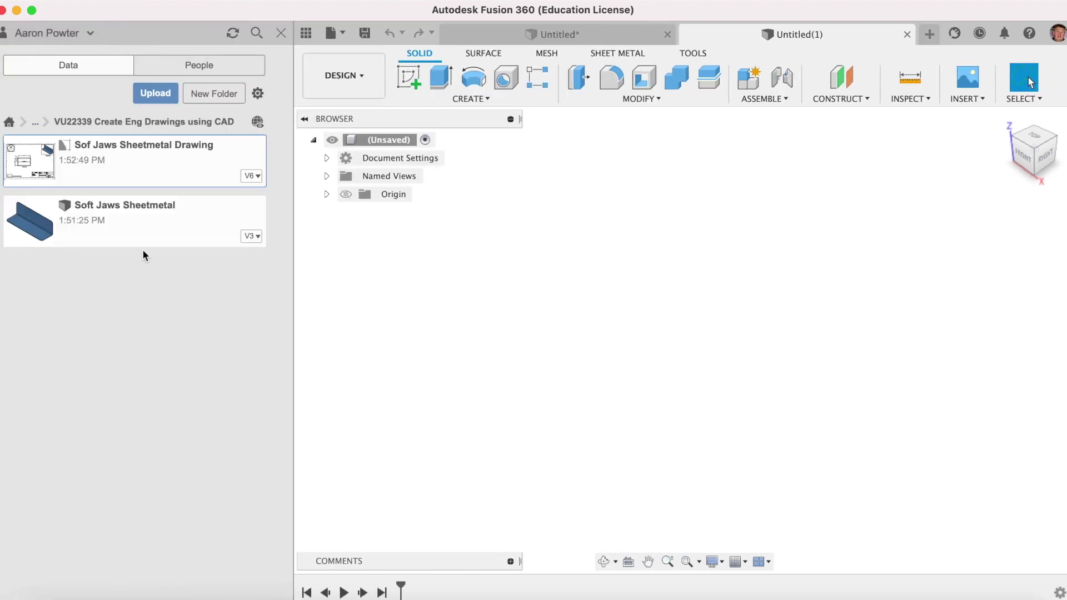
click(306, 33)
click(61, 33)
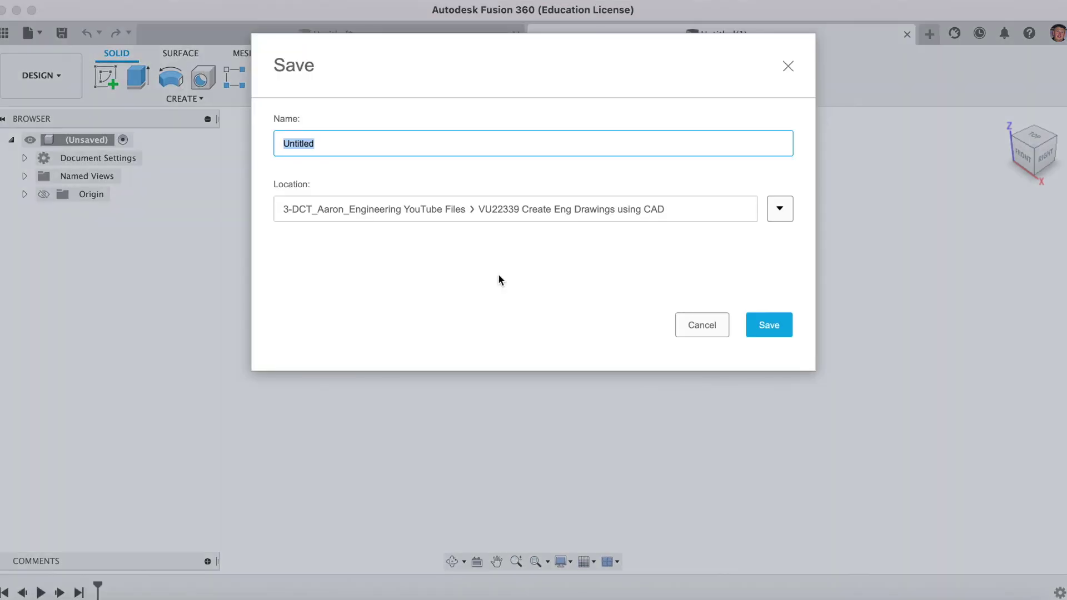
text(Engineers Square)
click(770, 325)
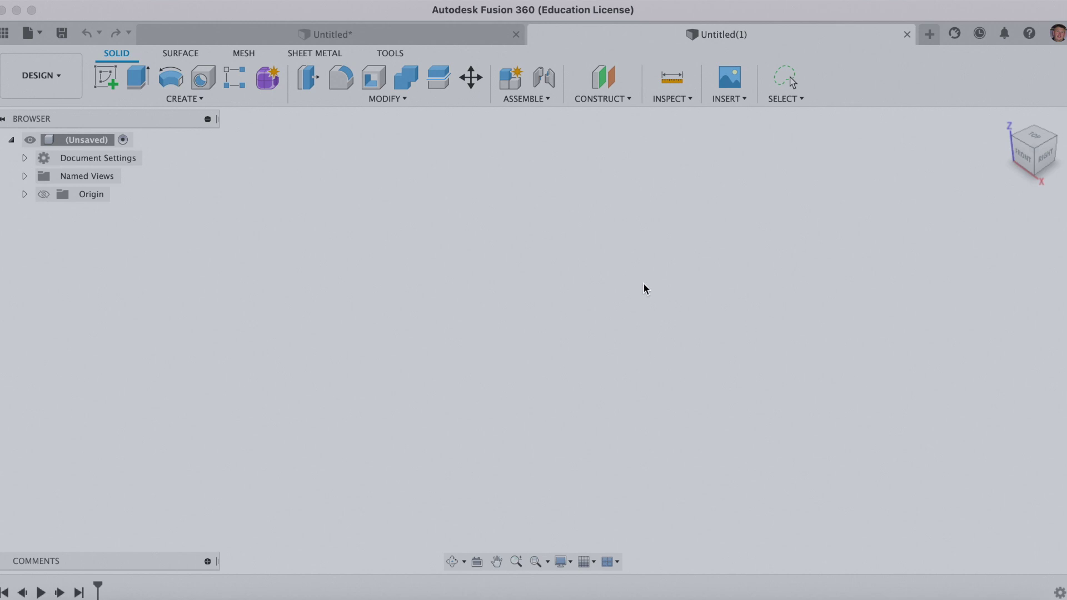
Step: Start a sketch on the horizontal XY plane and draw a rectangle from the origin, 100 mm long and 25 mm wide
click(106, 75)
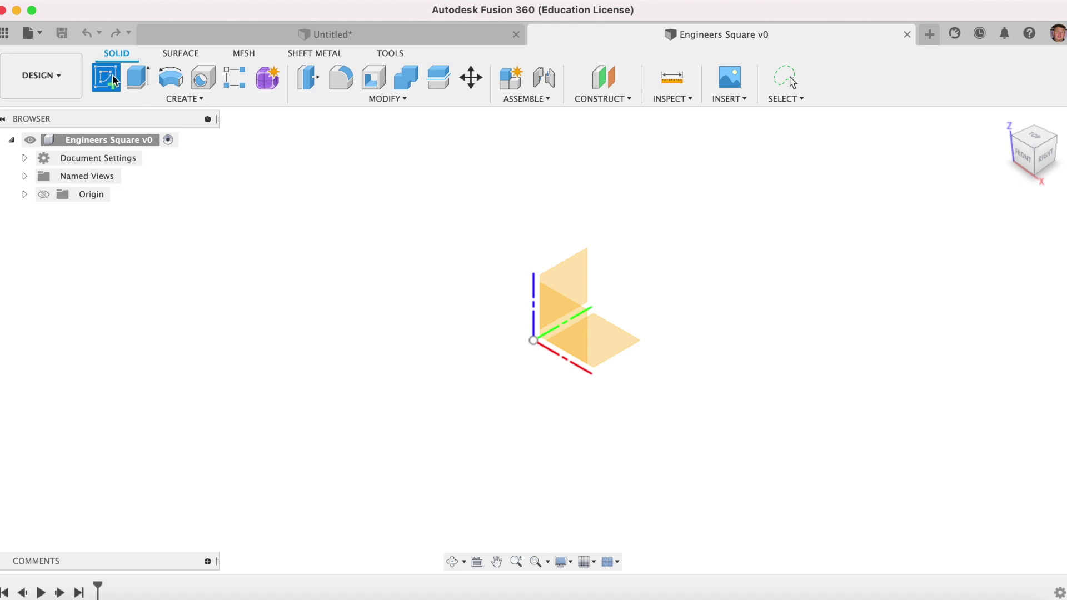
click(557, 252)
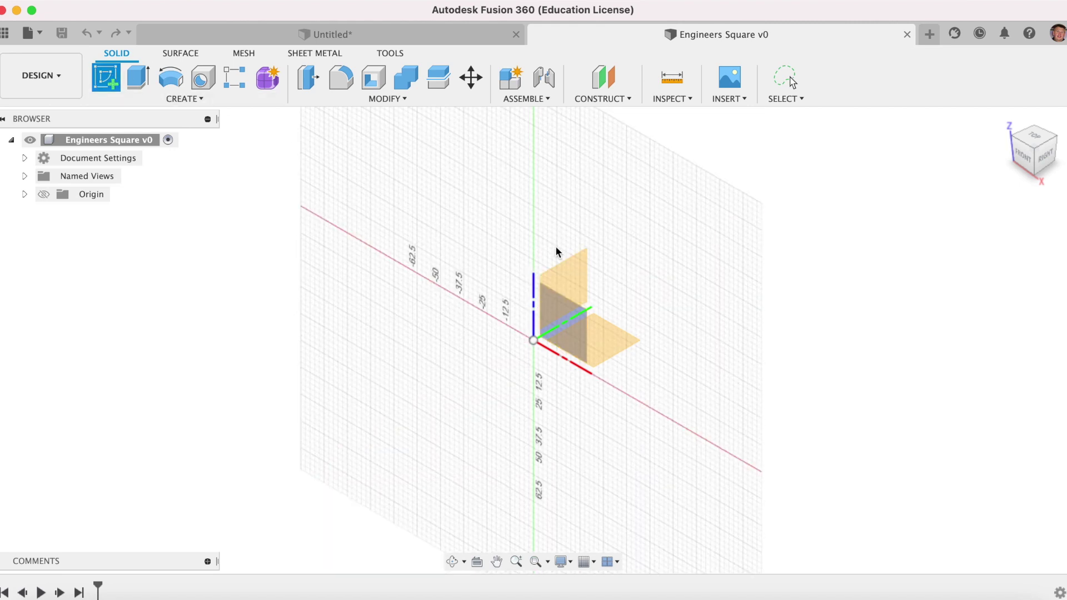
click(615, 339)
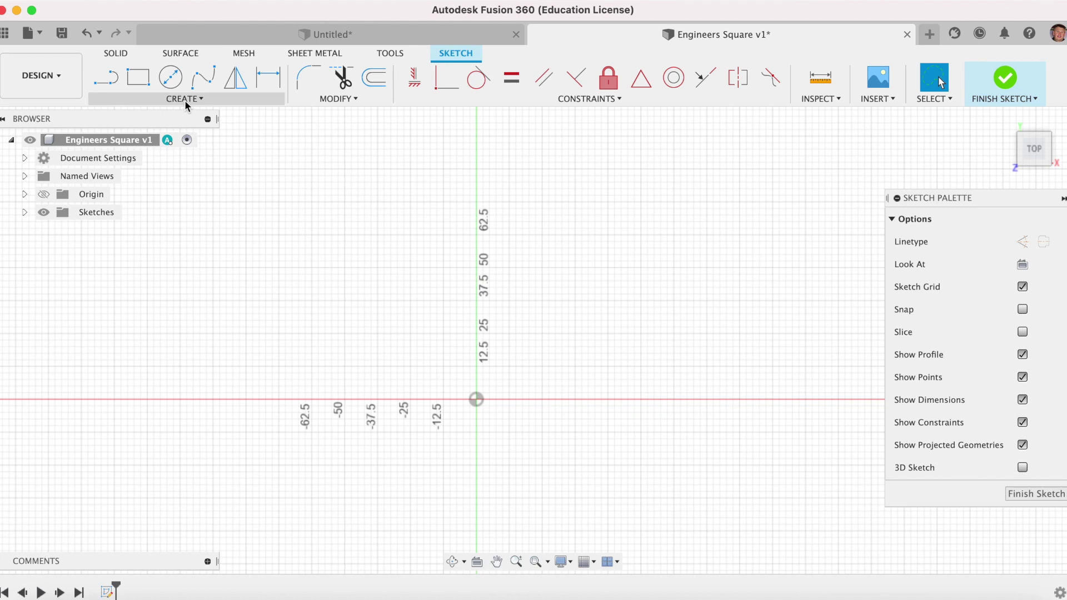
click(185, 100)
mouse_move(174, 132)
click(287, 131)
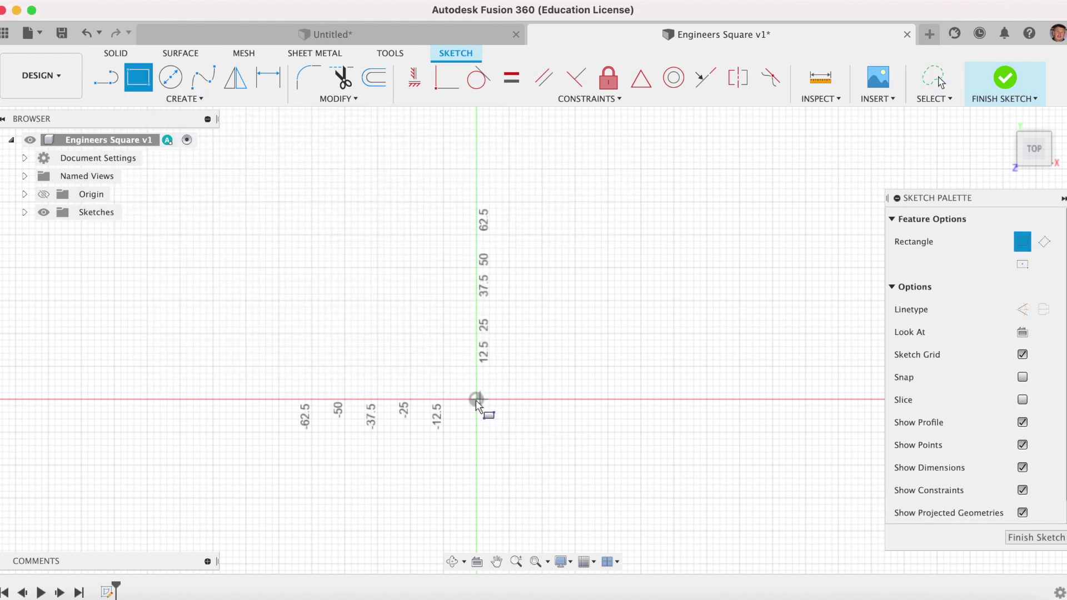
click(476, 399)
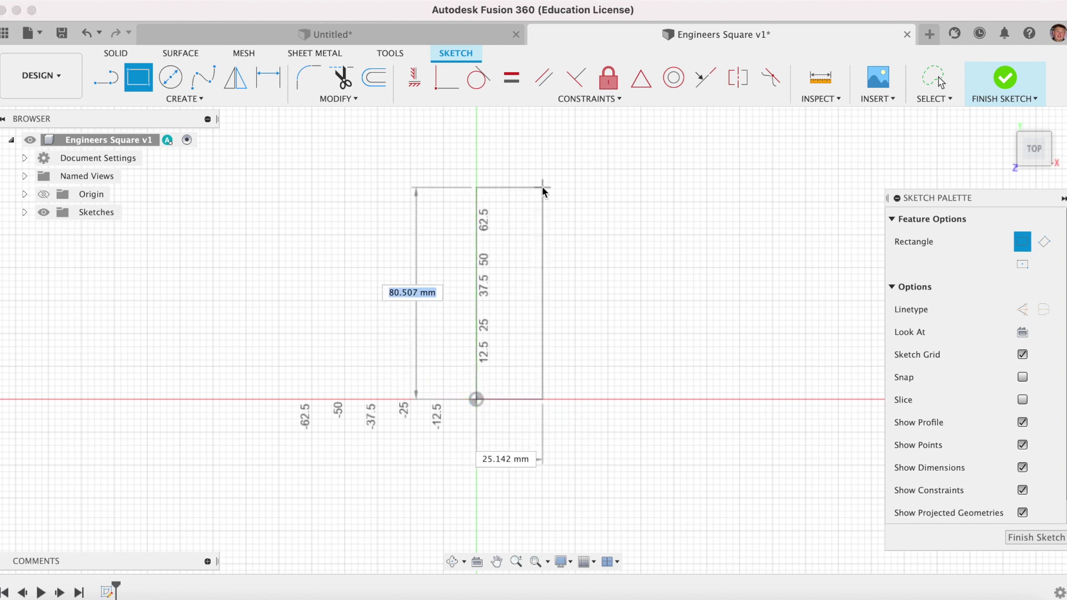
text(100)
key(Tab)
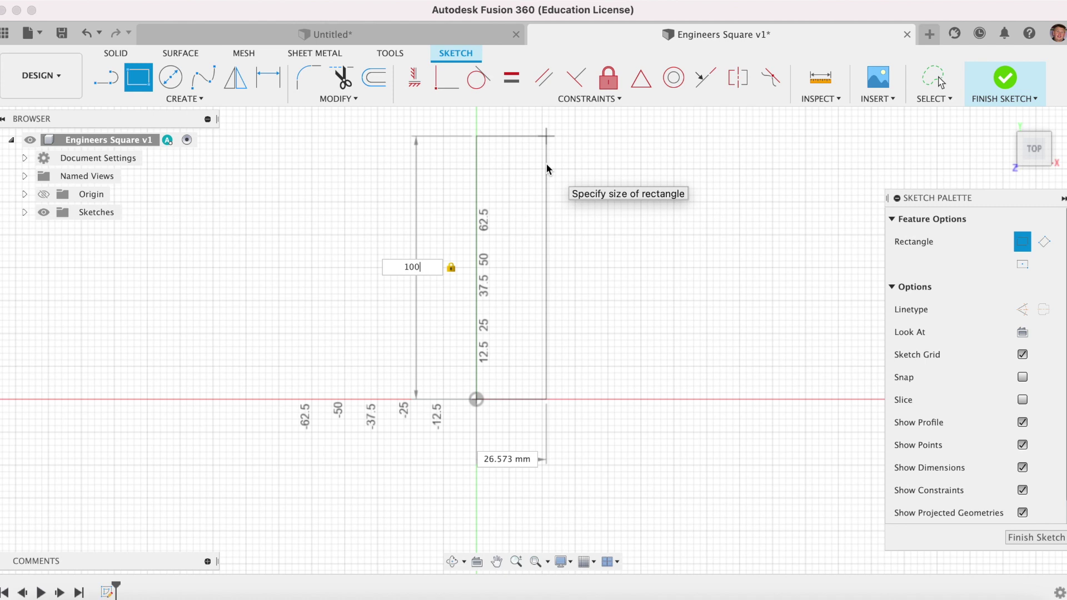
key(Tab)
text(25)
key(Tab)
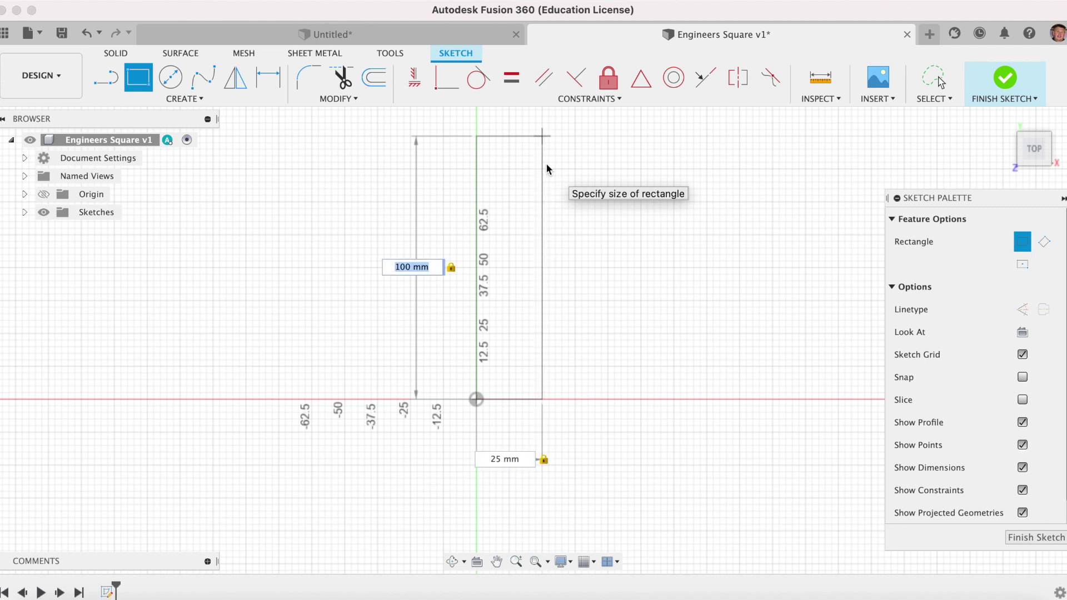
key(Return)
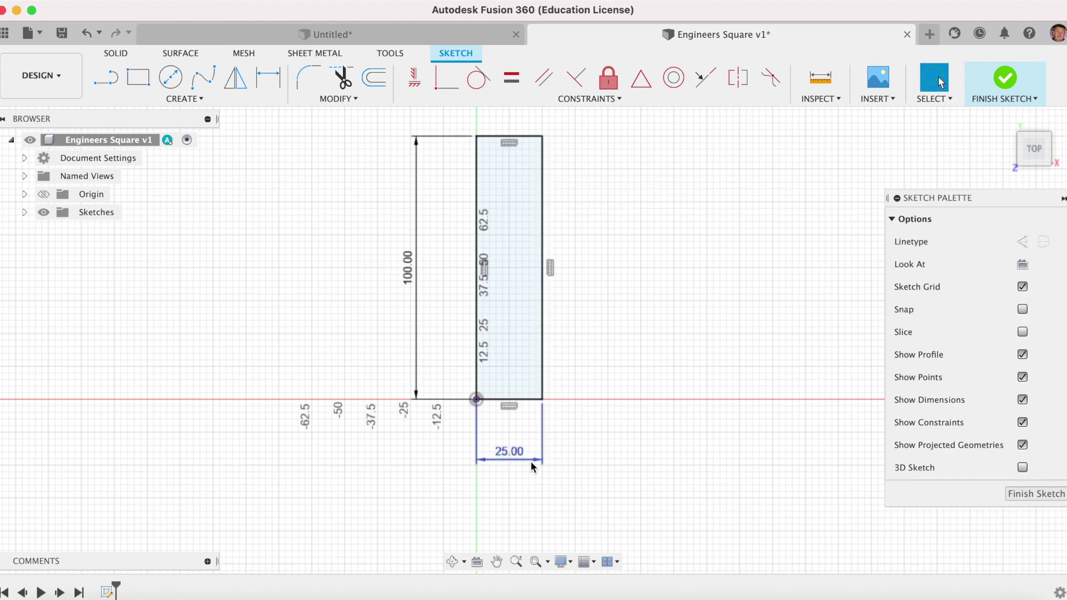
Step: Replace the rectangle's width dimension with a new 25 mm dimension between its two long edges and finish the sketch
click(549, 467)
key(Delete)
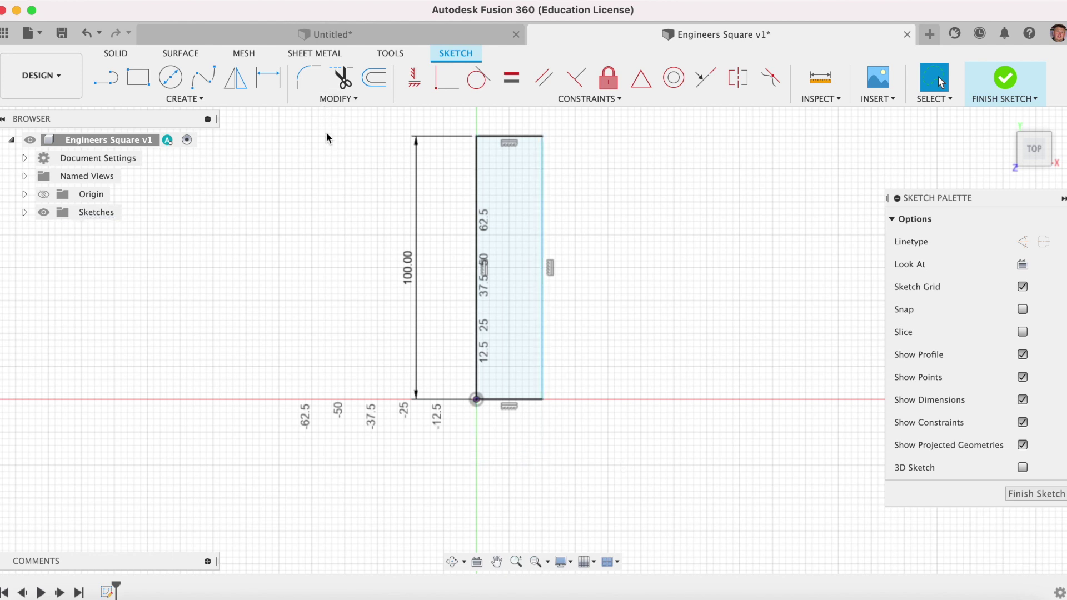
click(245, 100)
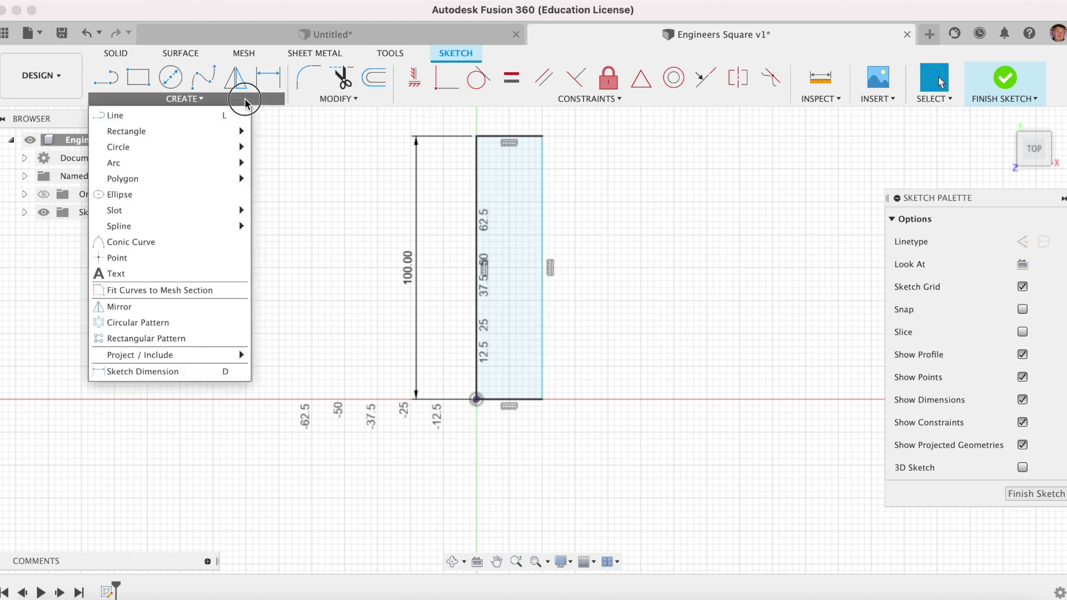
click(181, 372)
click(481, 299)
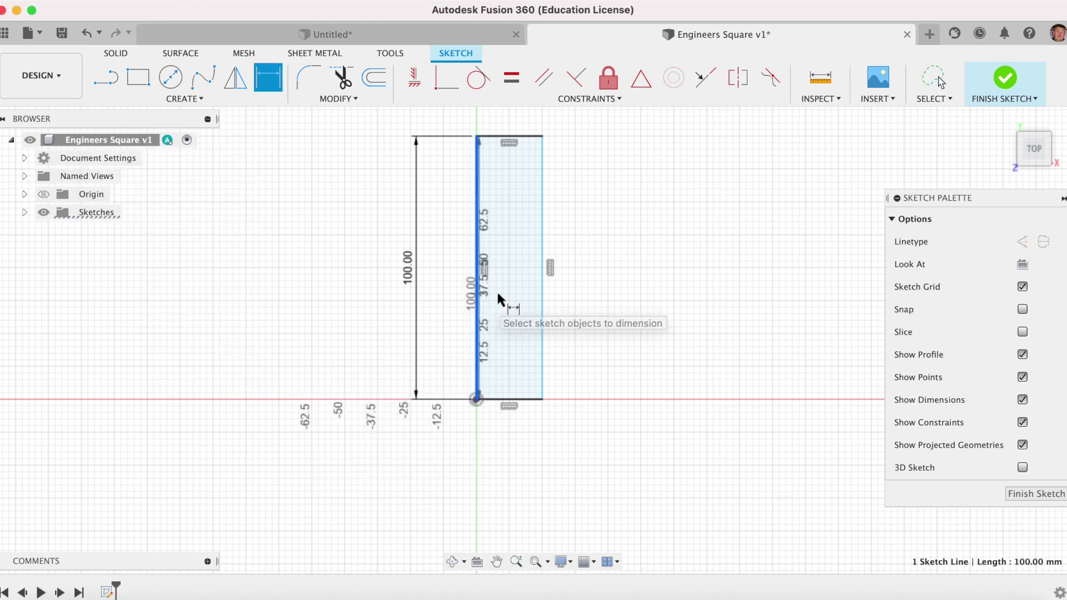
click(543, 296)
click(512, 436)
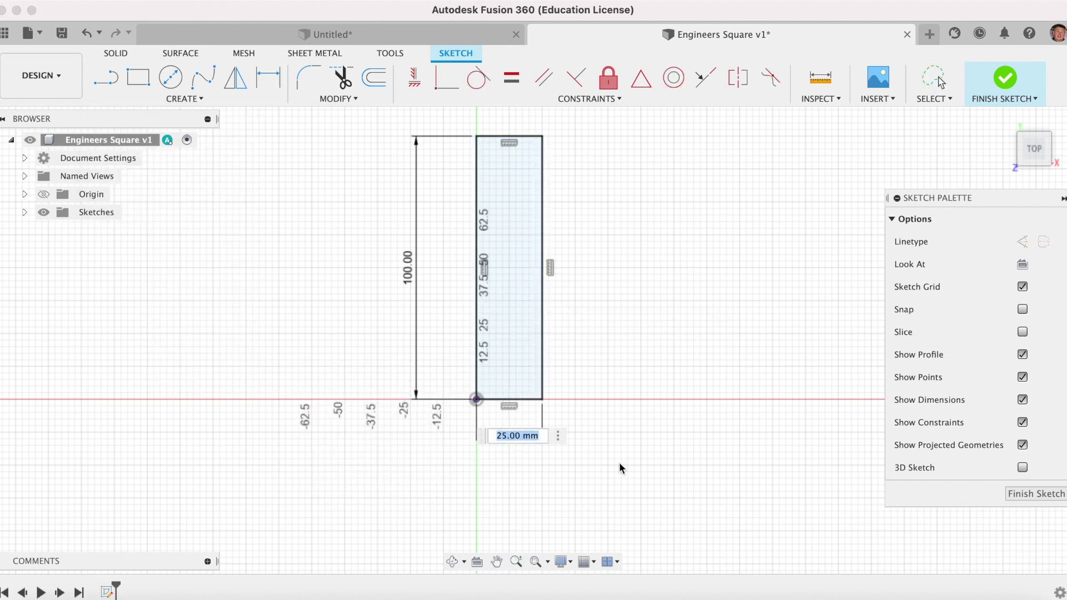
key(Return)
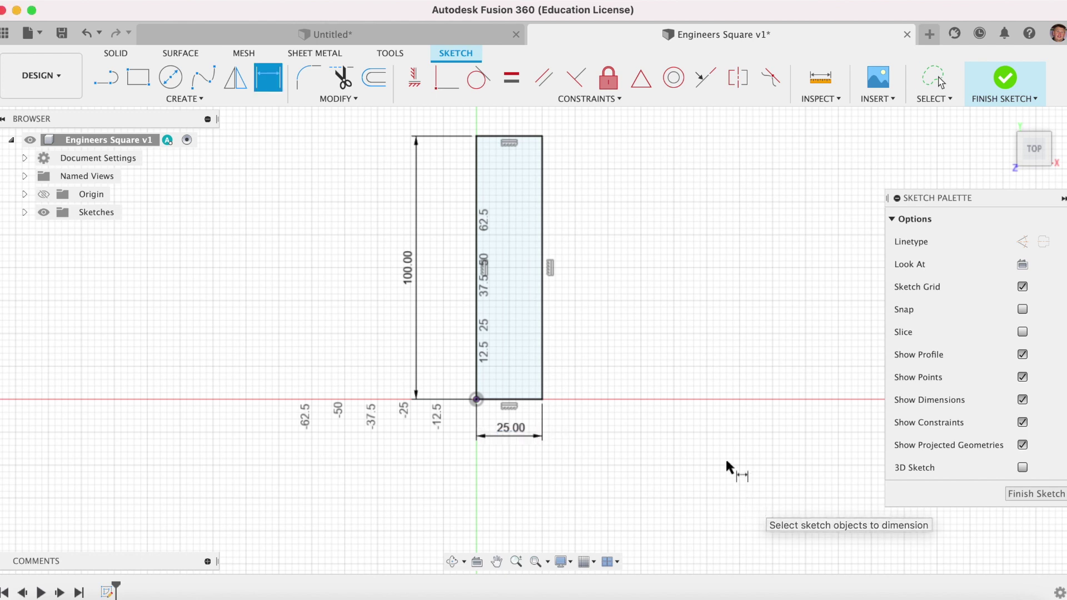
key(Escape)
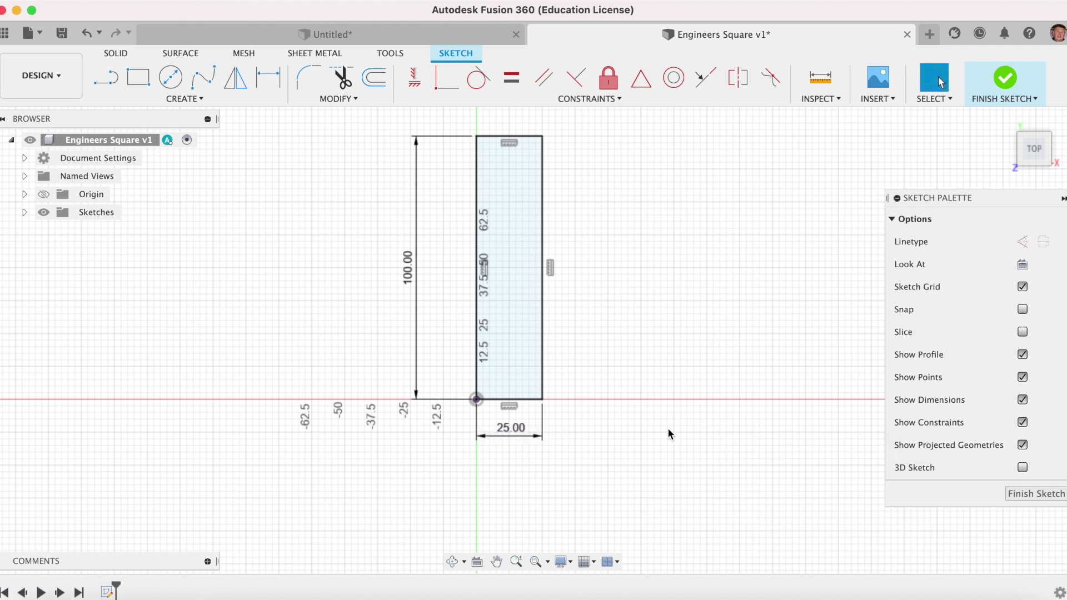
click(1004, 78)
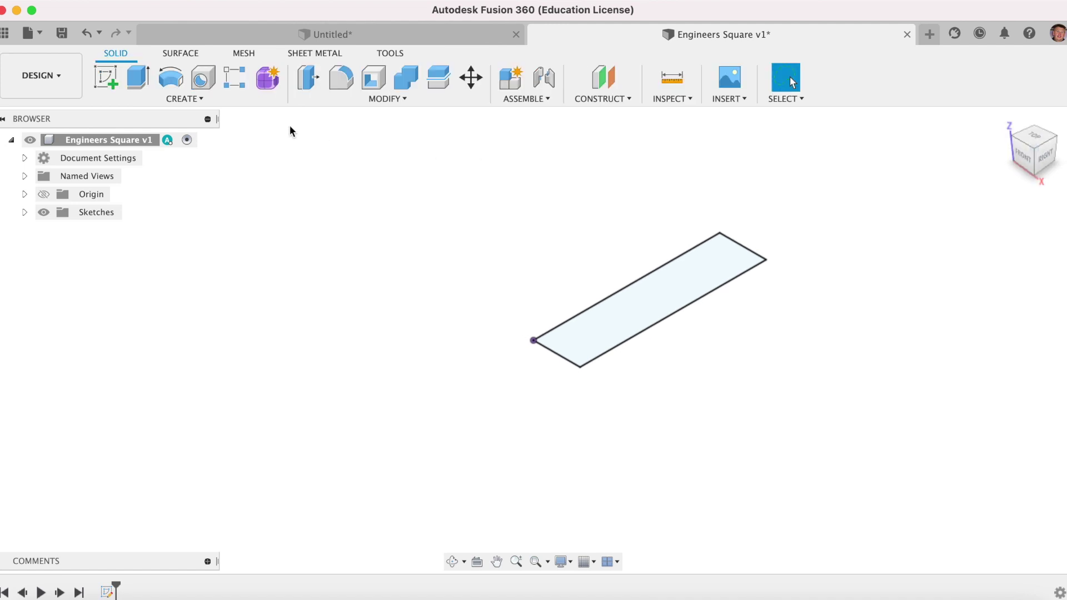
Step: Extrude the rectangle profile upward 3 mm as a new body
click(170, 98)
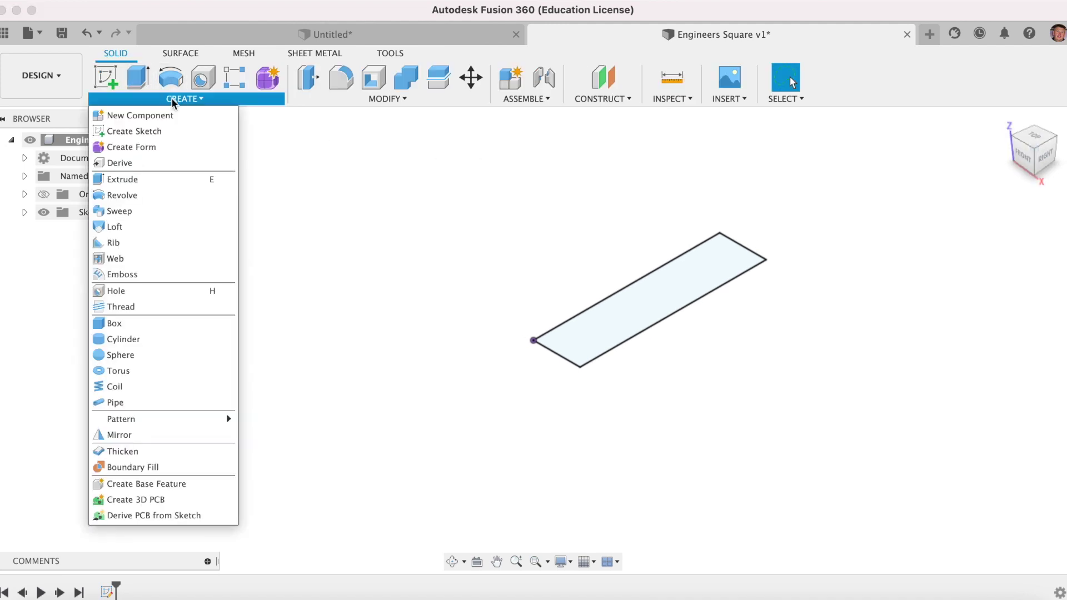
click(136, 178)
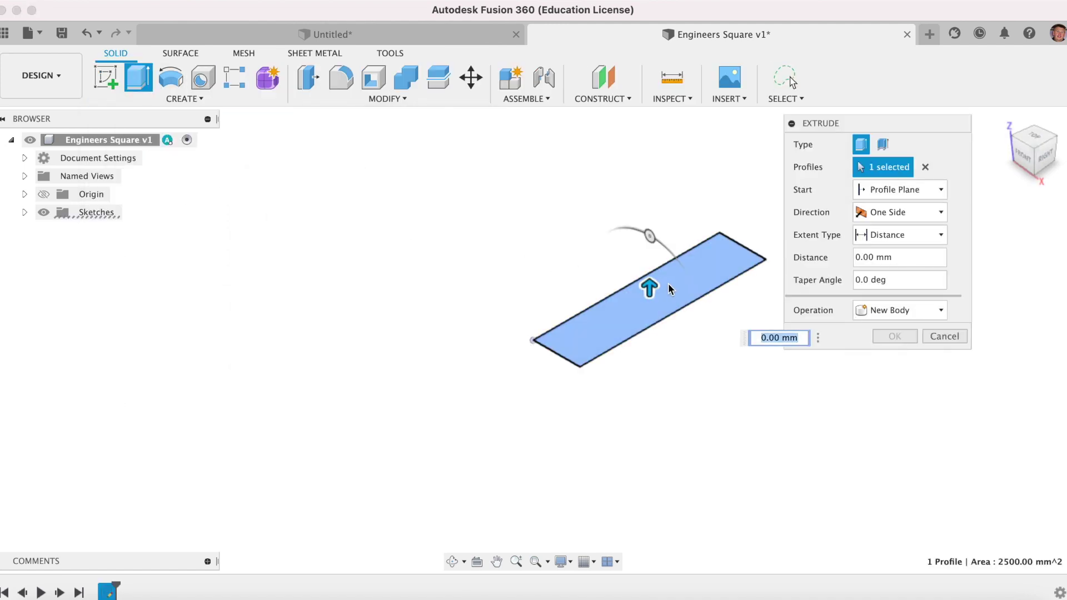
text(3)
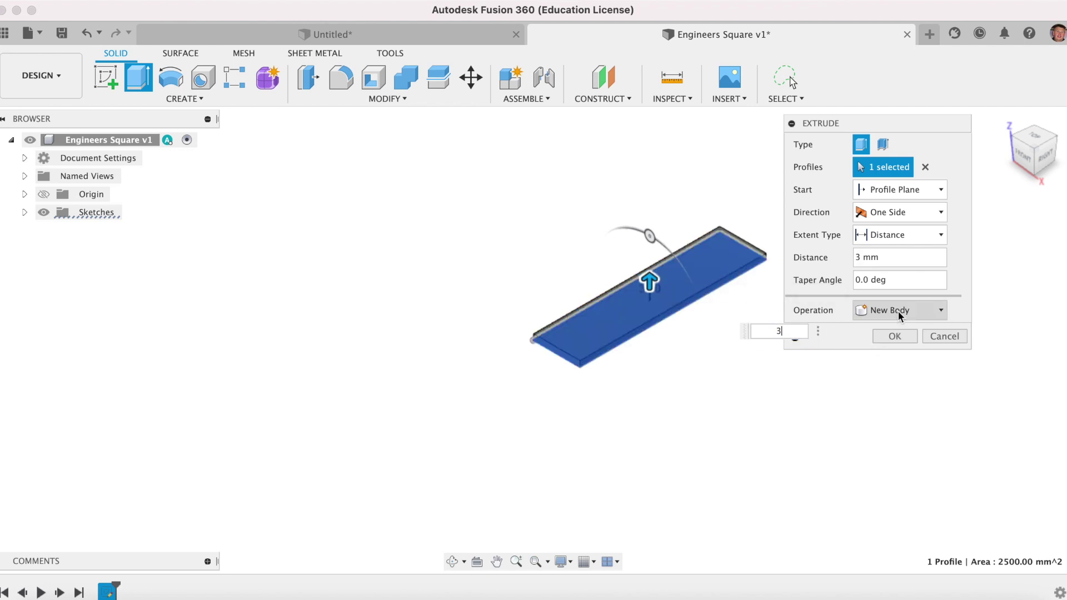
click(899, 339)
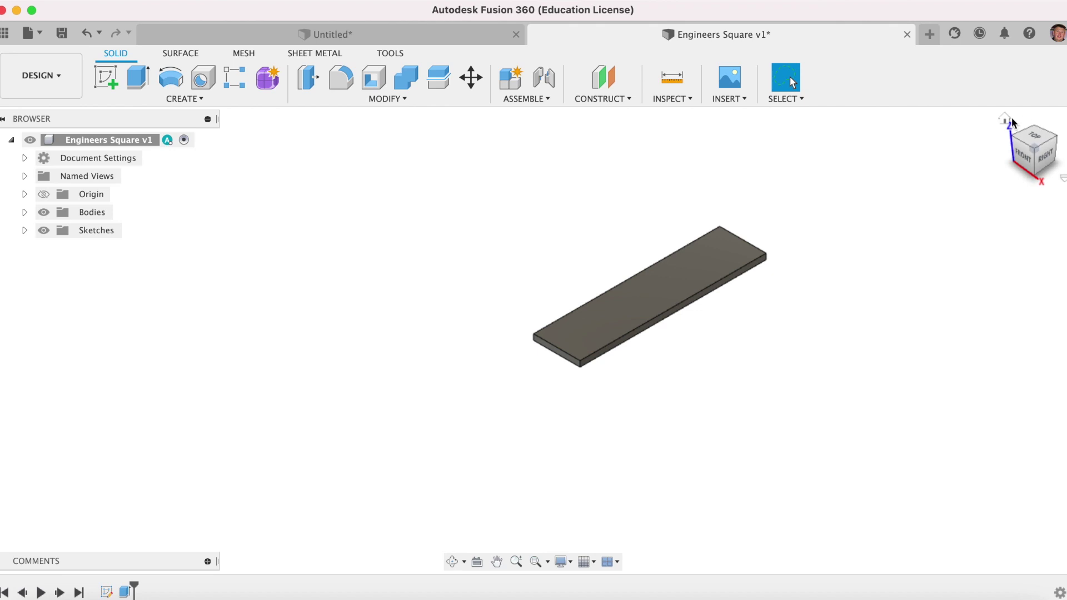
Step: Sketch a 78 mm by 25 mm rectangle on the plate's top face, starting at the origin corner, and finish the sketch
key(F6)
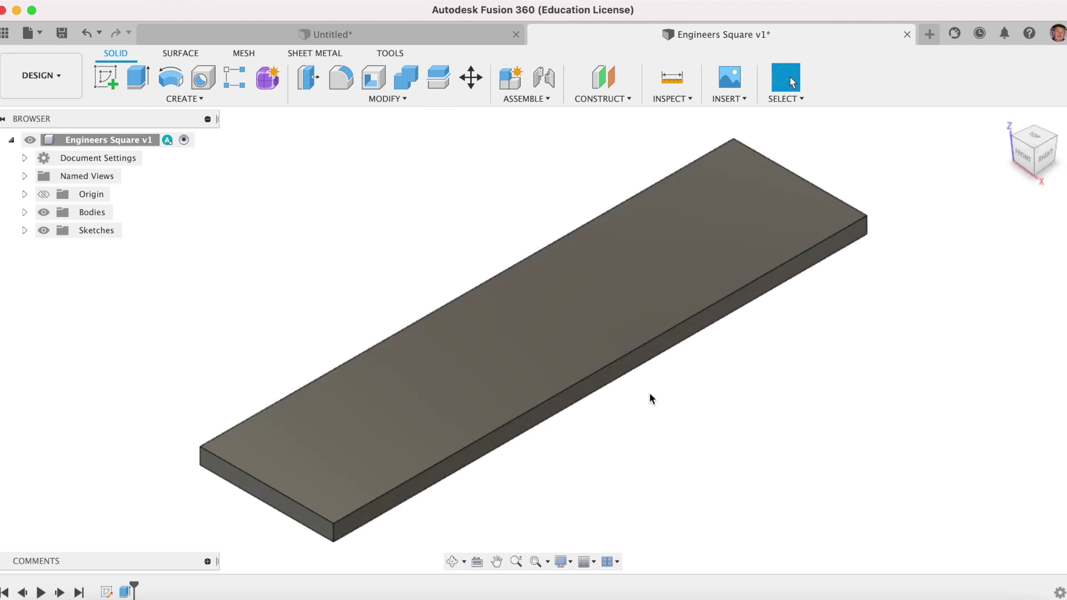
click(103, 80)
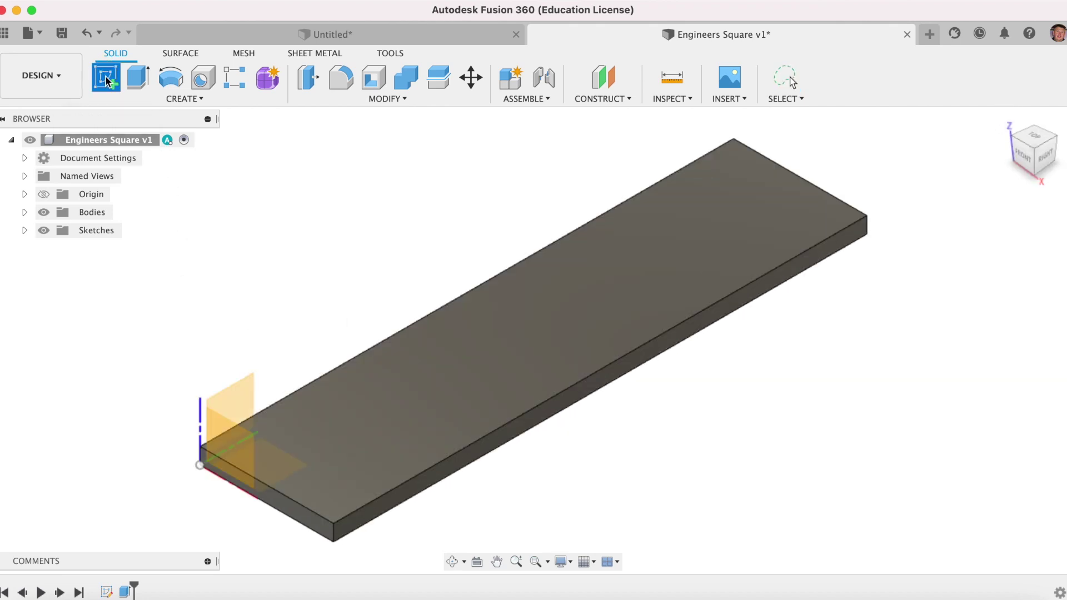
click(478, 345)
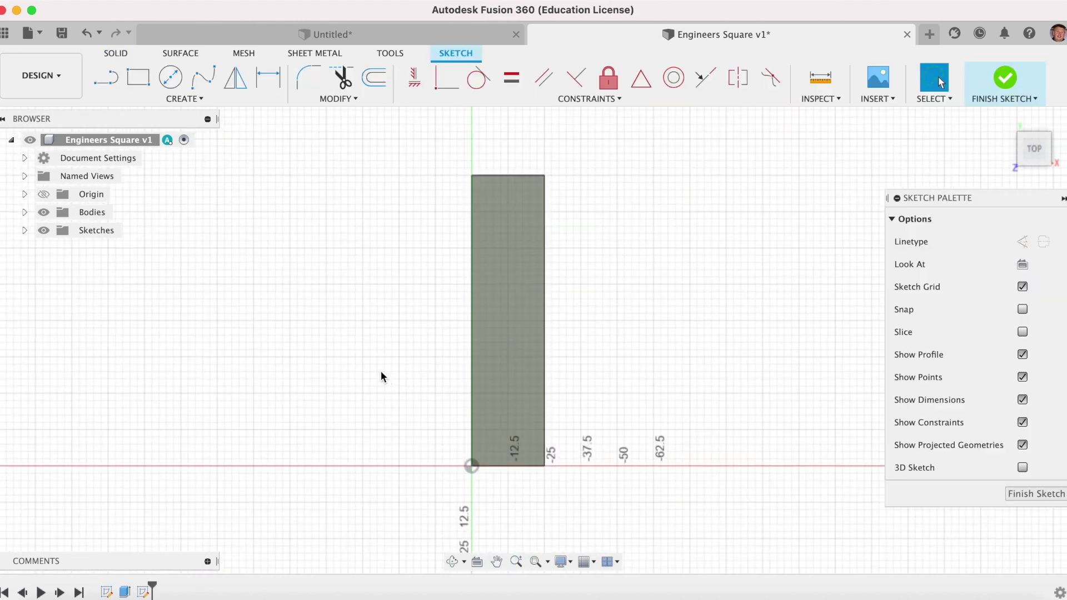
key(r)
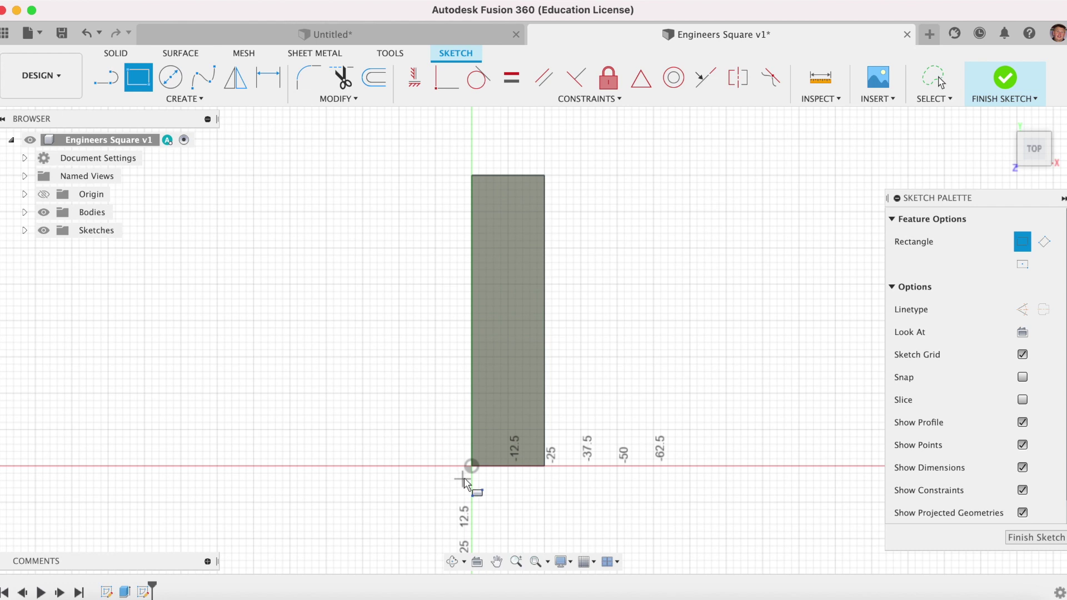
click(471, 465)
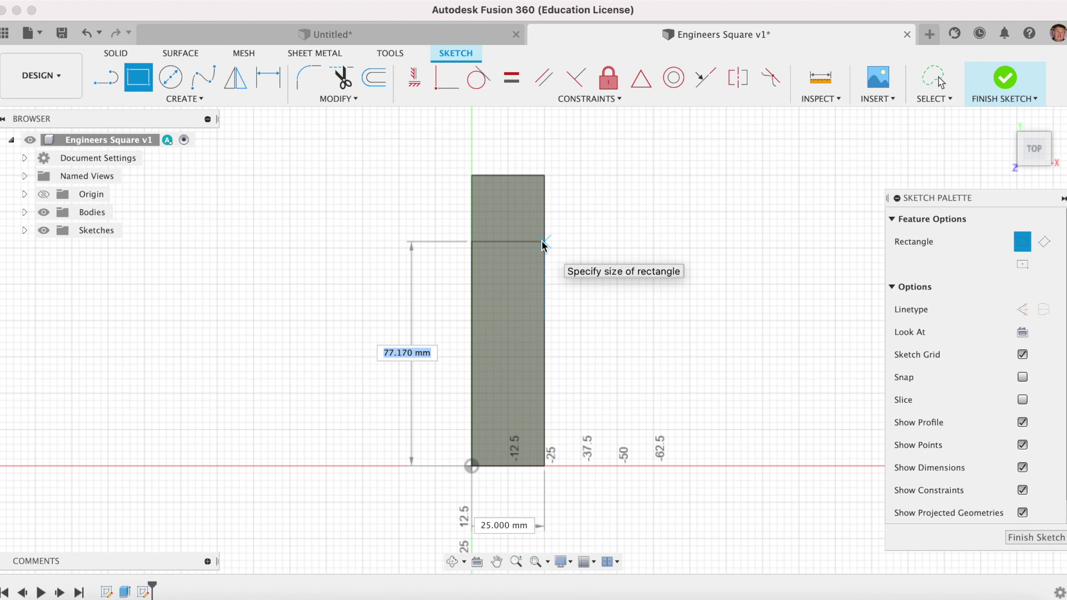
text(78)
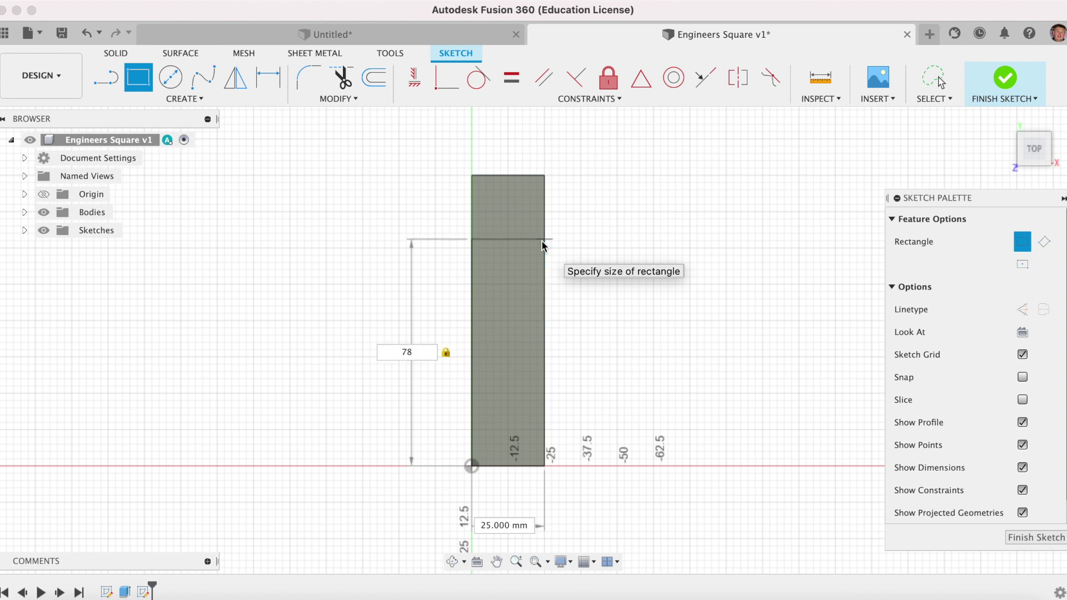
key(Tab)
text(2)
key(Return)
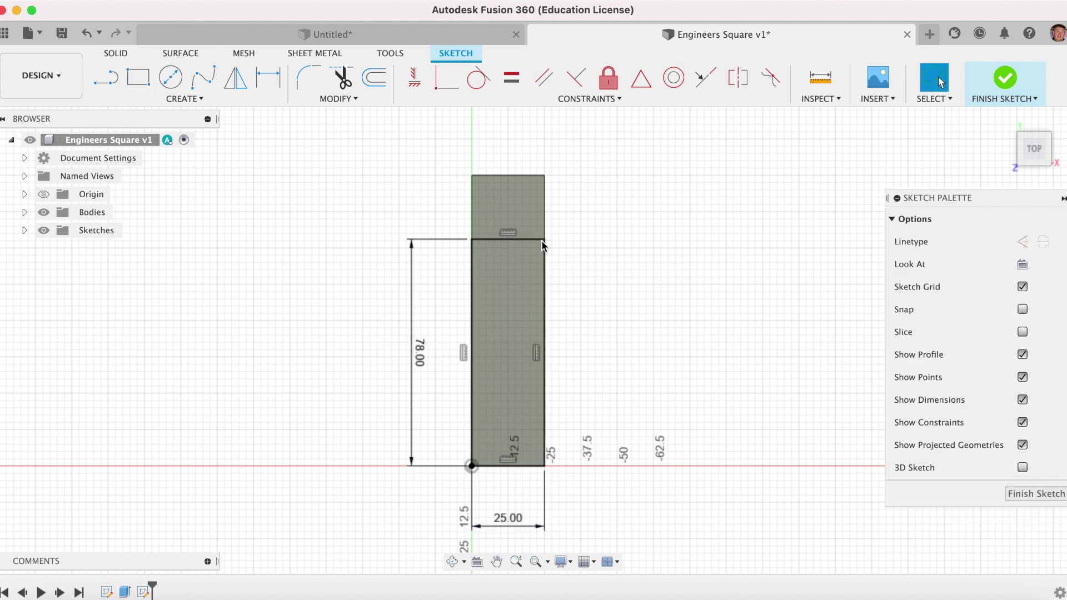
click(986, 91)
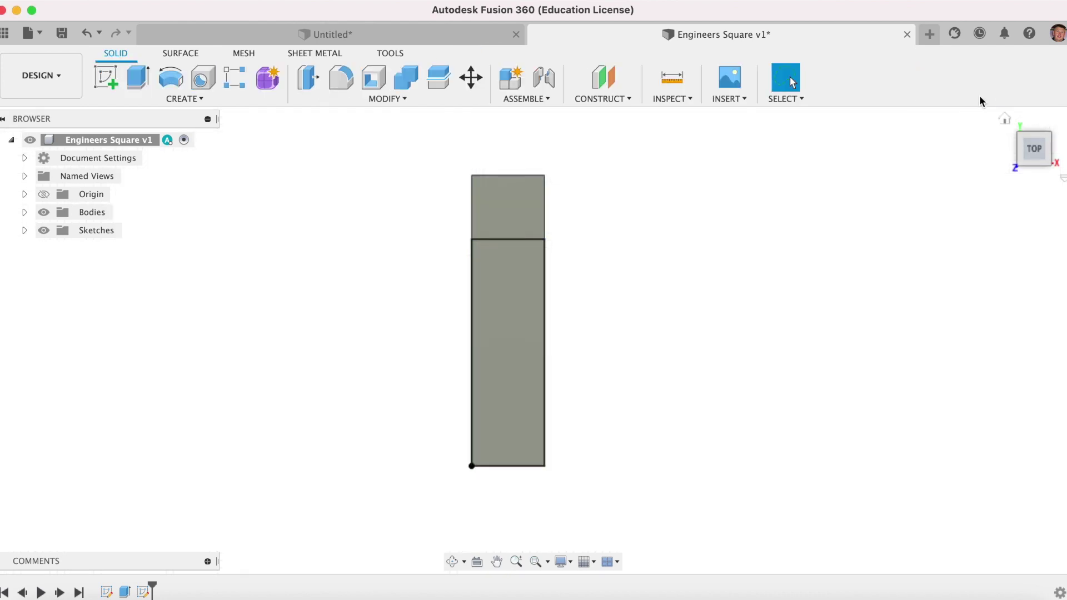
Step: Extrude the 78 mm by 25 mm rectangle upward 3 mm, joining it to the plate below
key(e)
click(1004, 118)
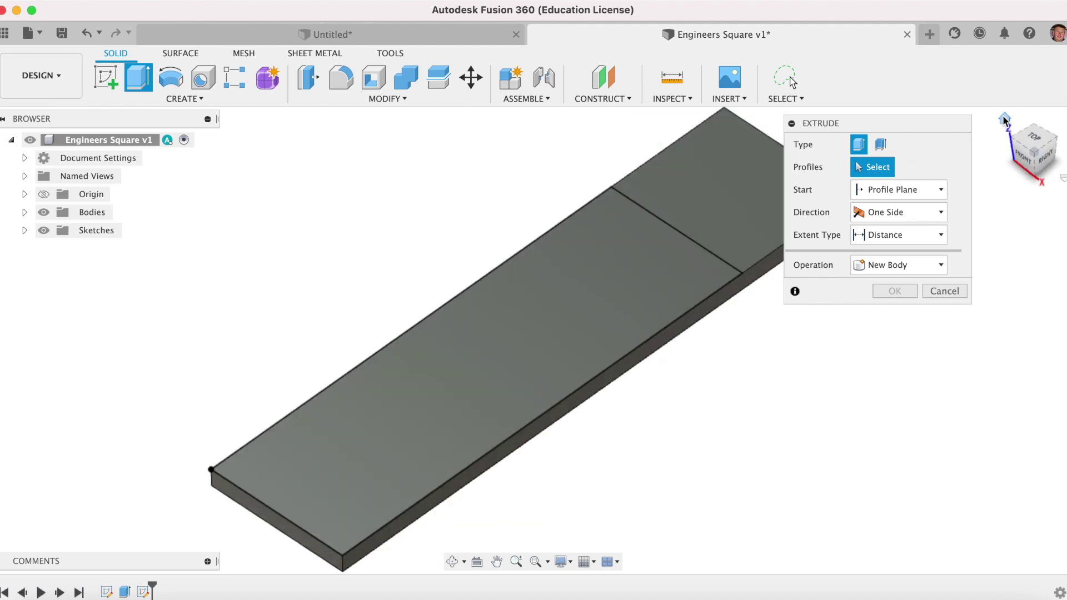
click(554, 300)
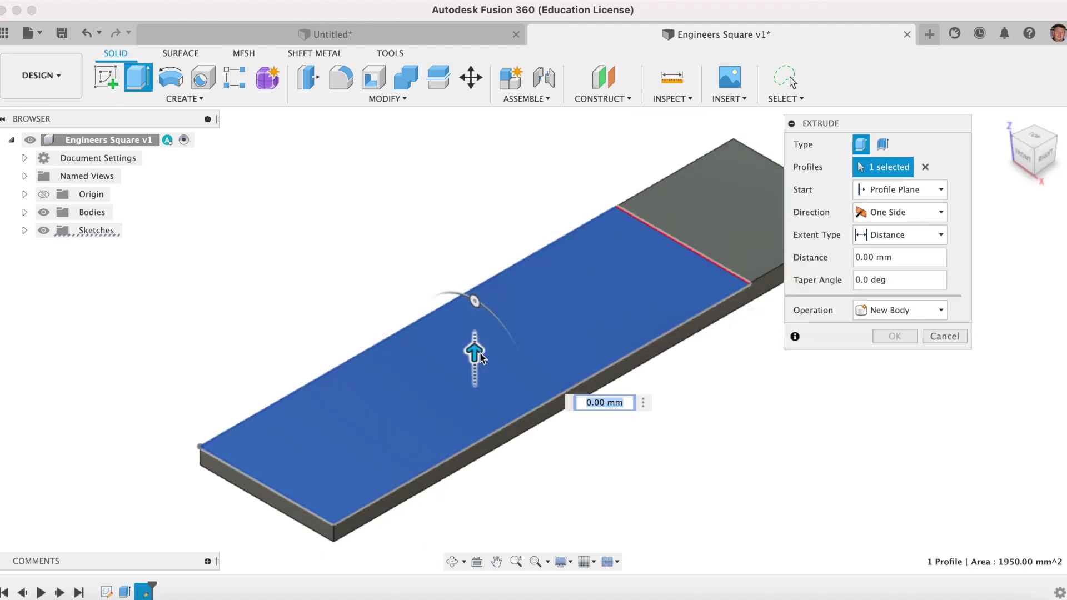
drag(481, 357, 471, 281)
text(3)
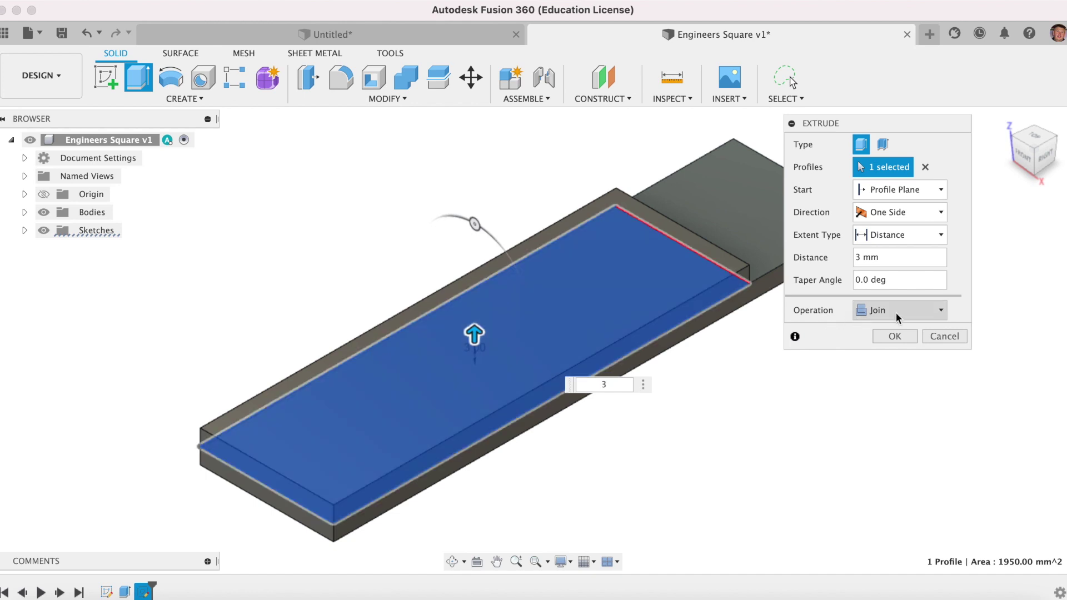
click(938, 313)
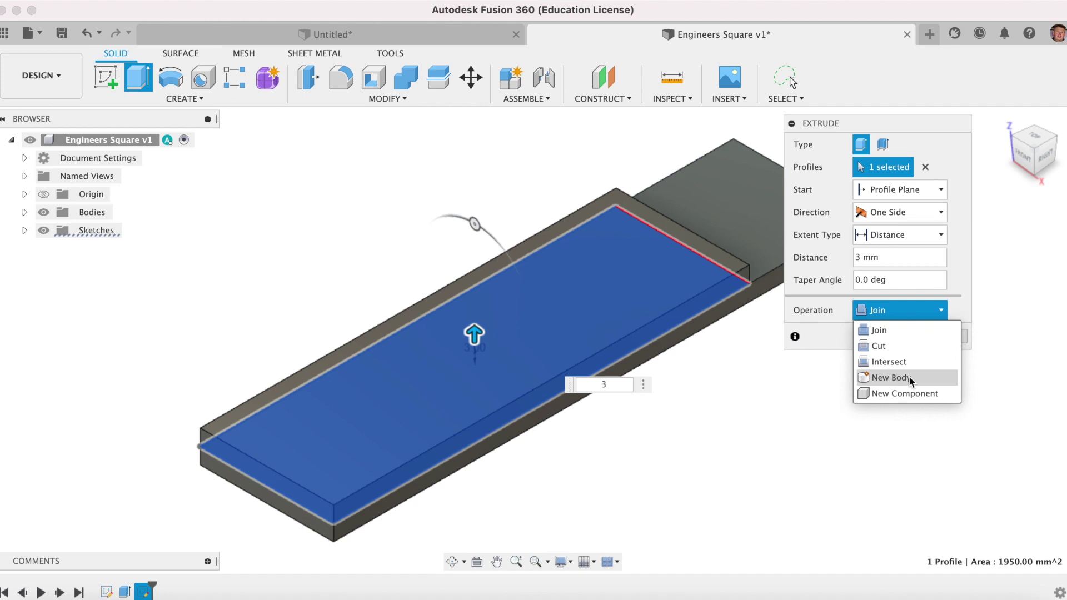
click(888, 318)
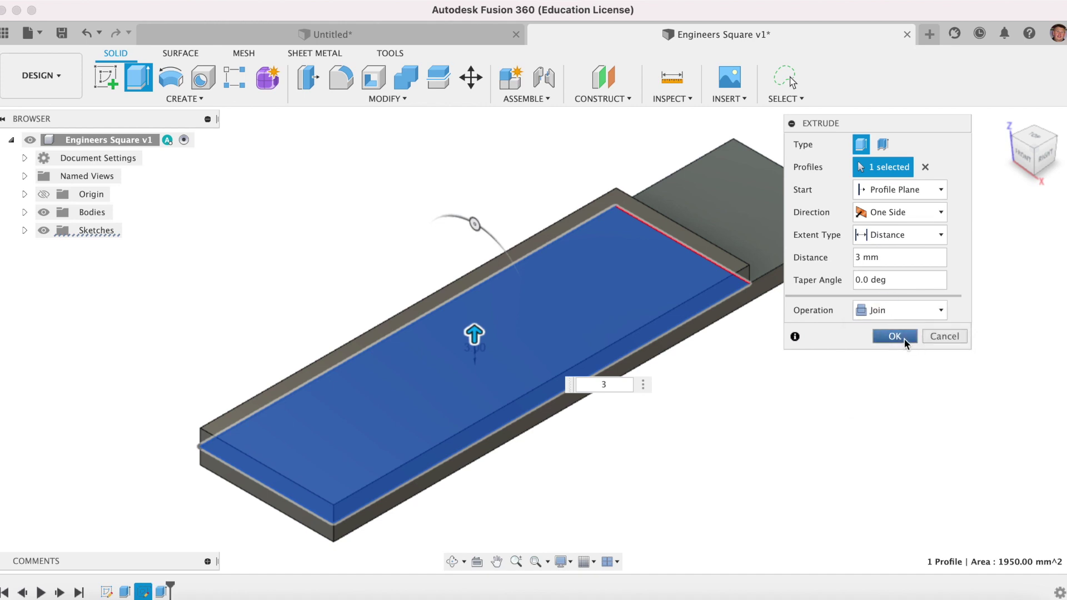
click(904, 340)
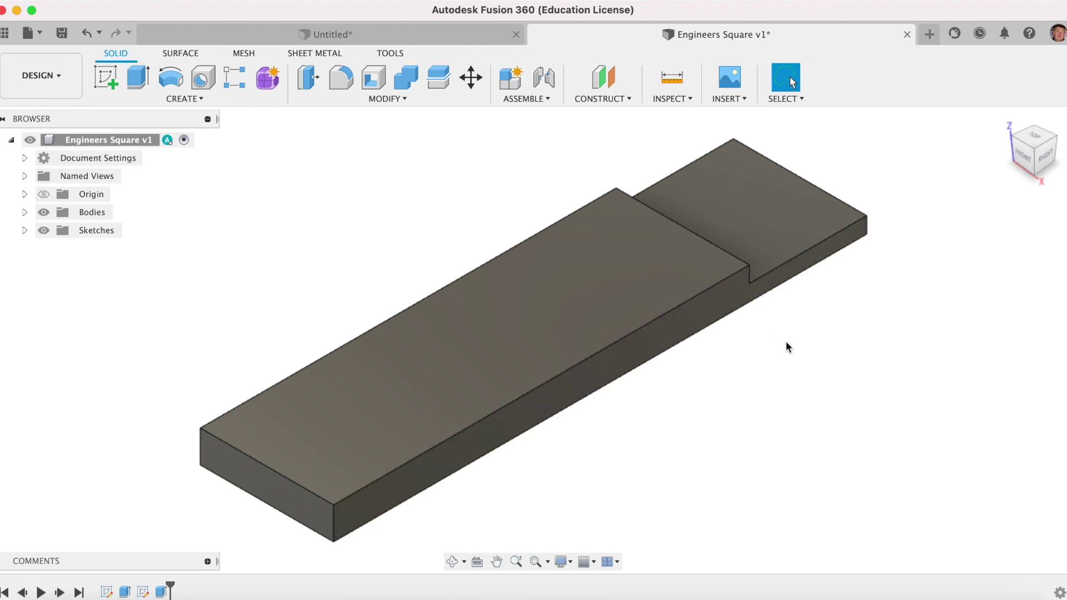
Step: Edit the latest extrusion so its operation is New Body instead of Join
right_click(161, 591)
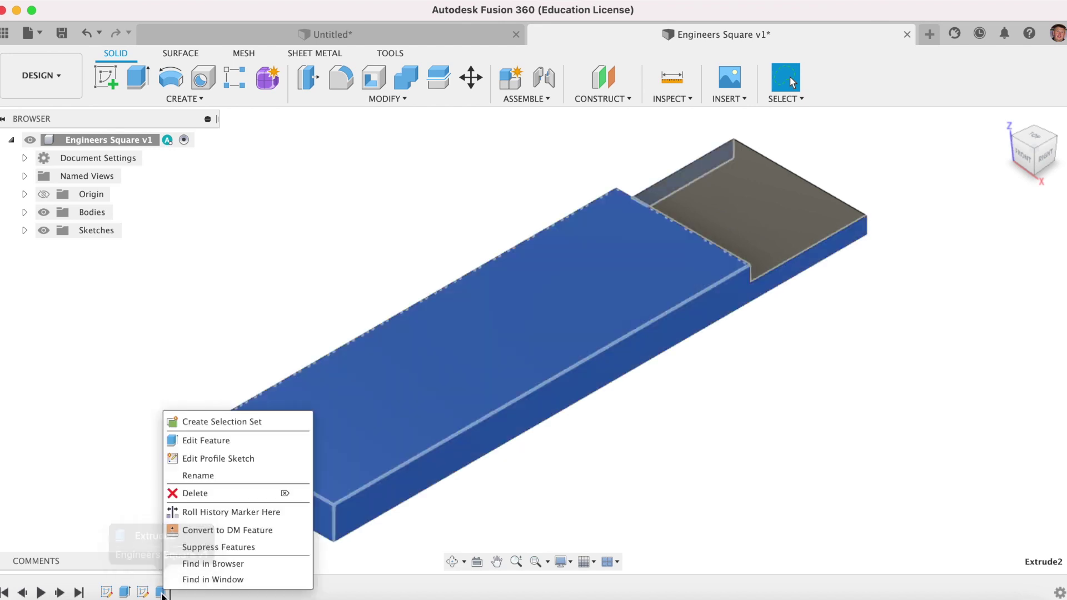
click(208, 440)
click(885, 310)
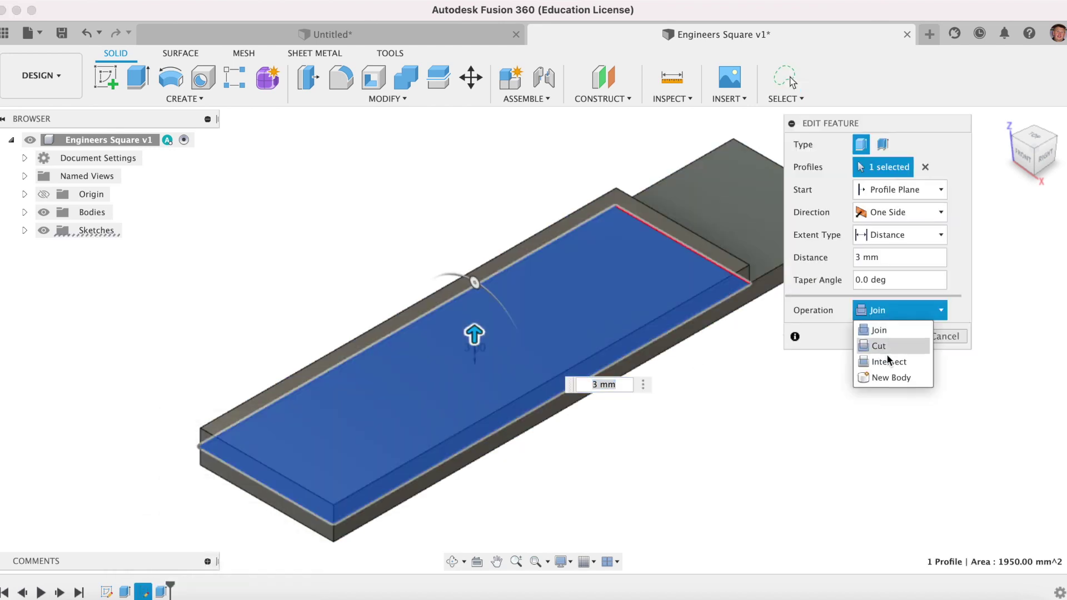
click(889, 377)
click(892, 336)
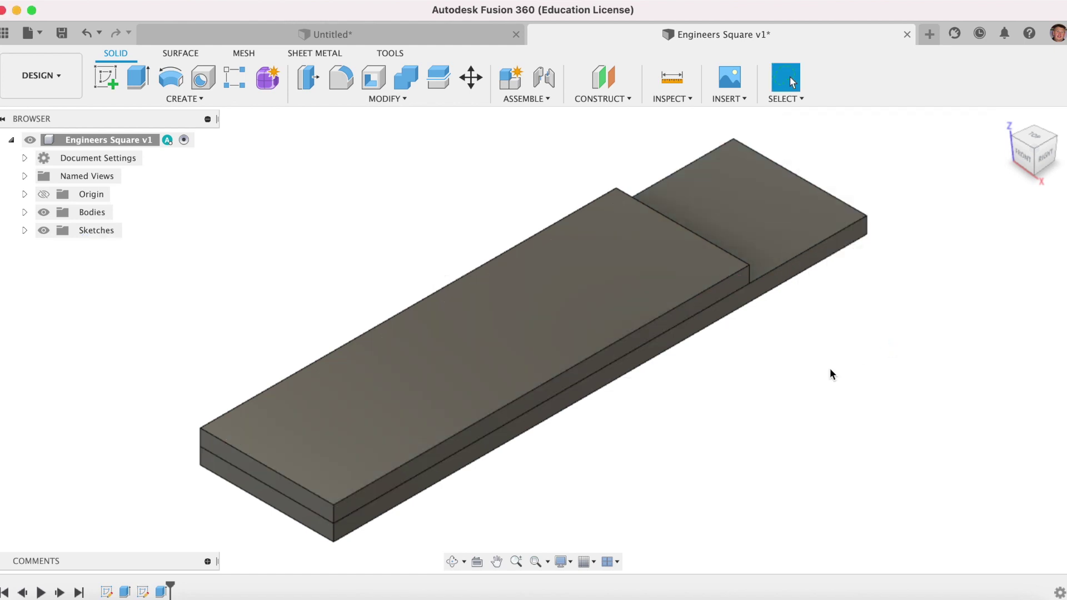
Step: Sketch a 100 mm by 25 mm rectangle from the origin corner on the top face of the shorter plate
click(103, 75)
click(432, 334)
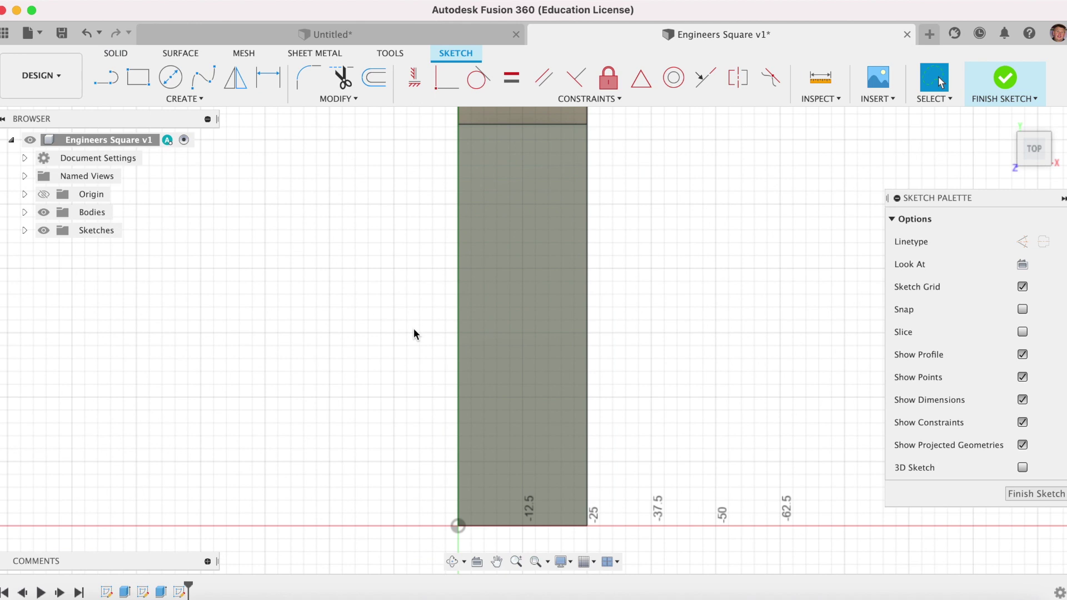
key(r)
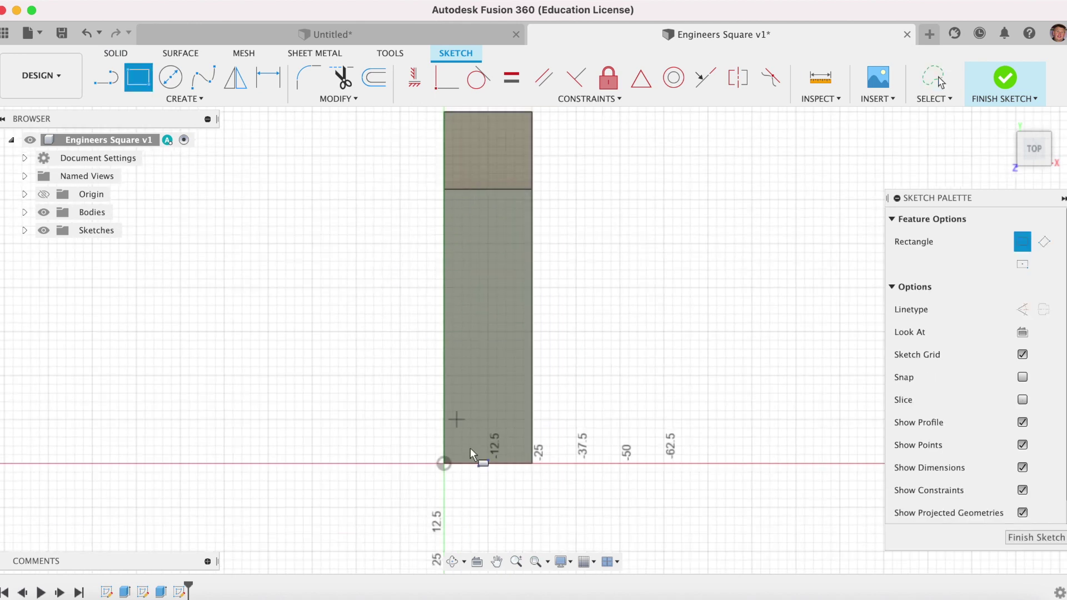
click(444, 463)
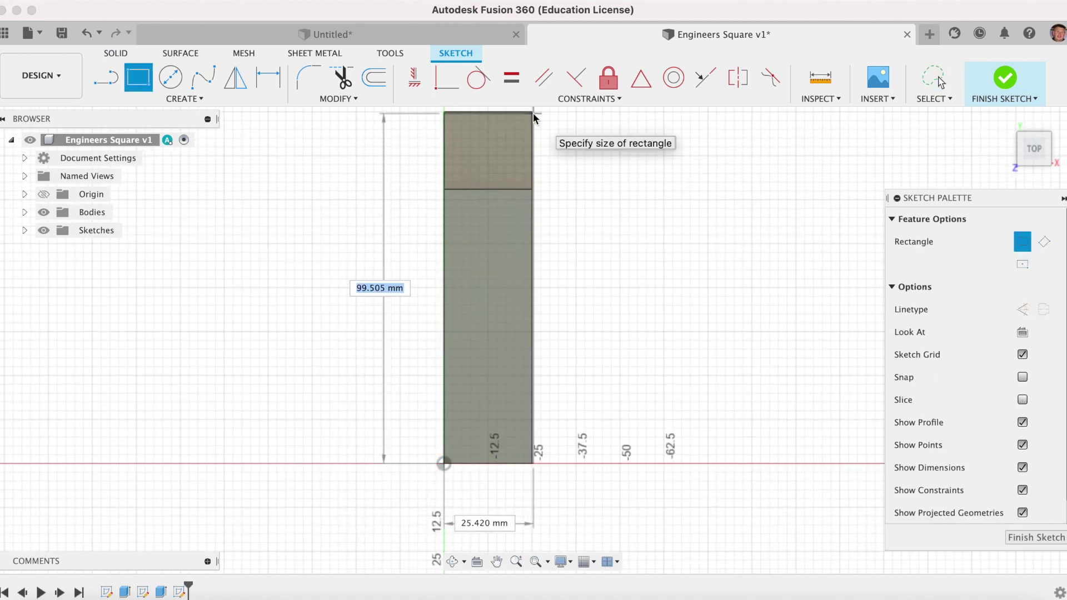
text(100)
key(Tab)
text(25)
key(Return)
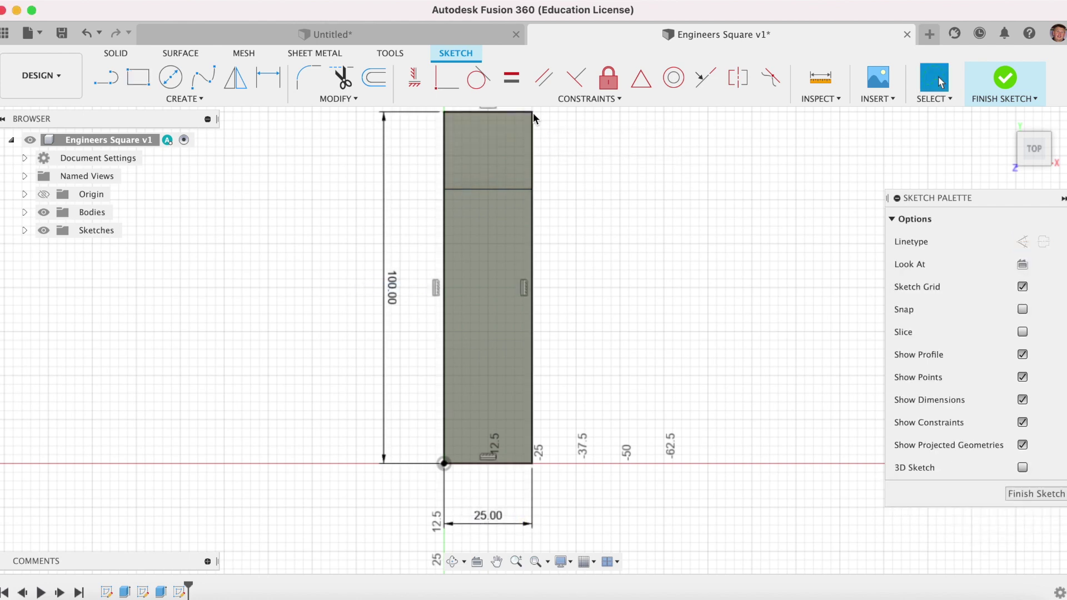
Step: Extrude both profiles of the 100 mm by 25 mm rectangle upward 3 mm as a new body
key(e)
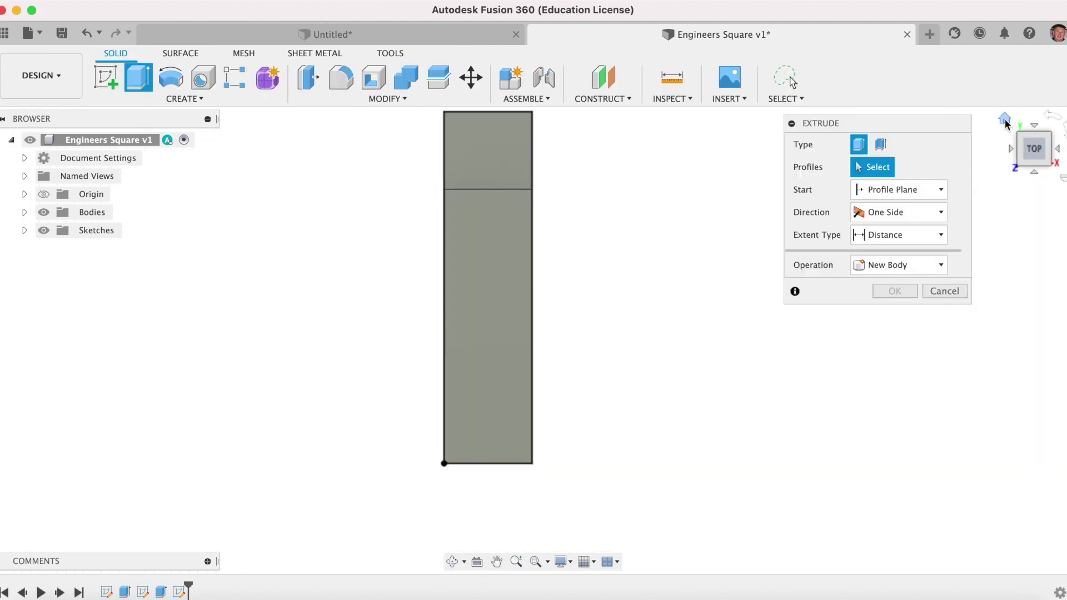
click(1005, 123)
click(566, 301)
click(698, 221)
drag(731, 196, 726, 148)
text(3)
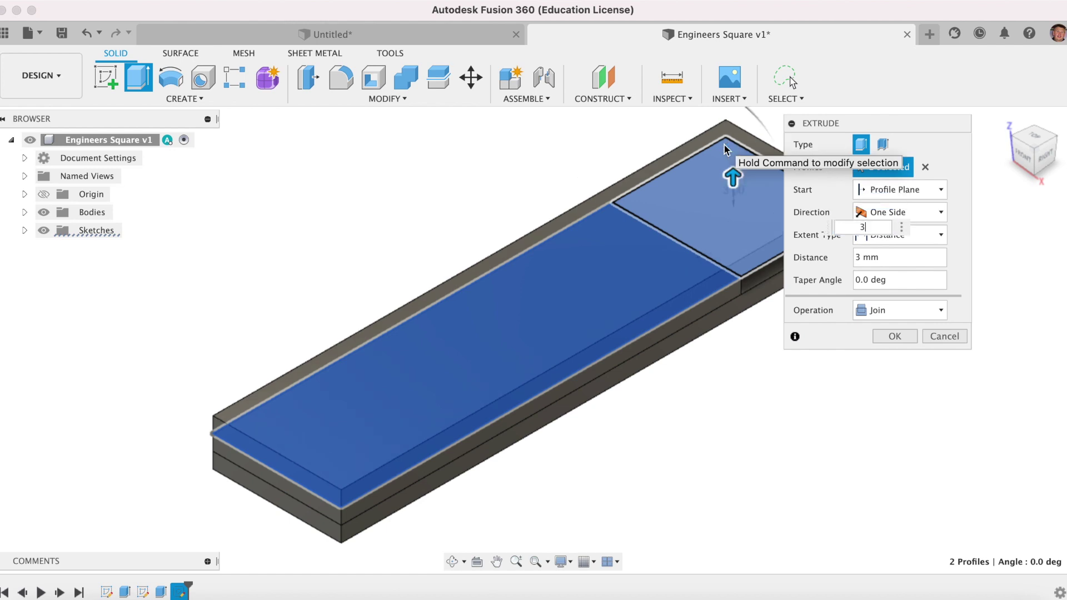
click(859, 309)
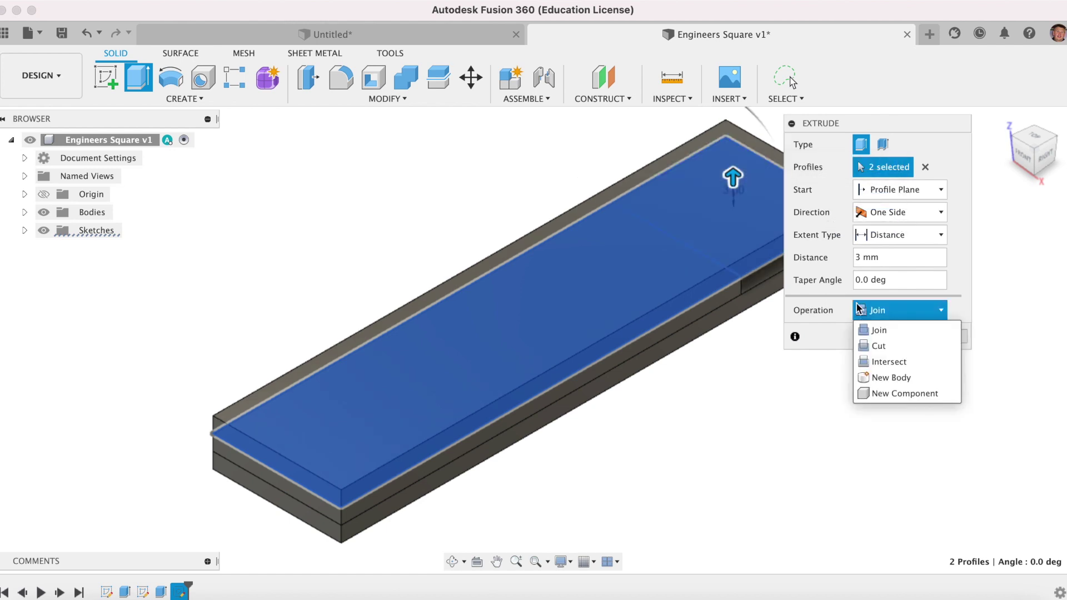
click(891, 377)
click(883, 337)
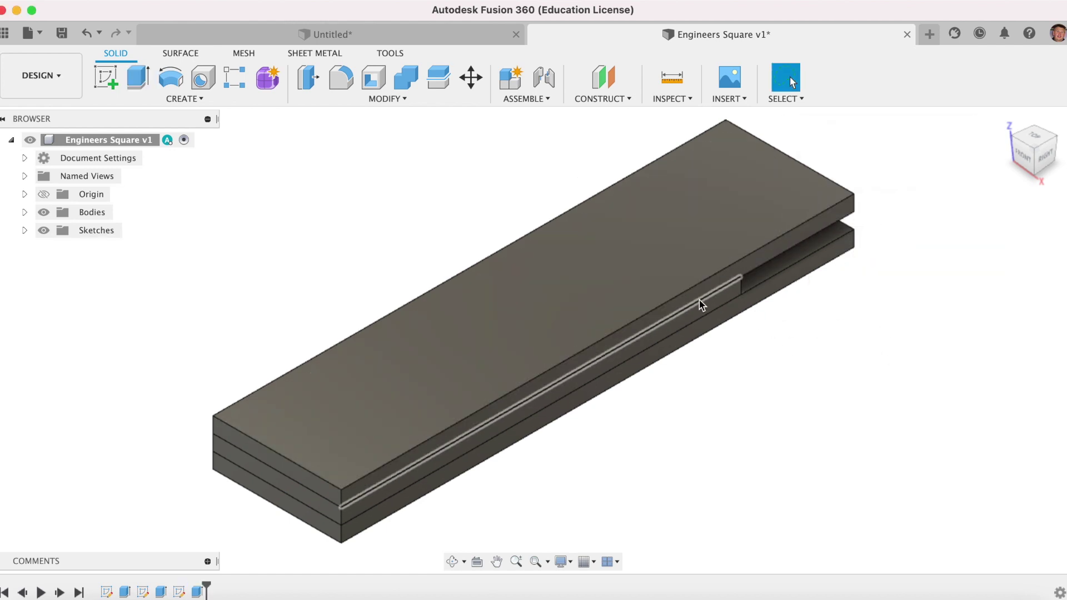
scroll(298, 301, down, 3)
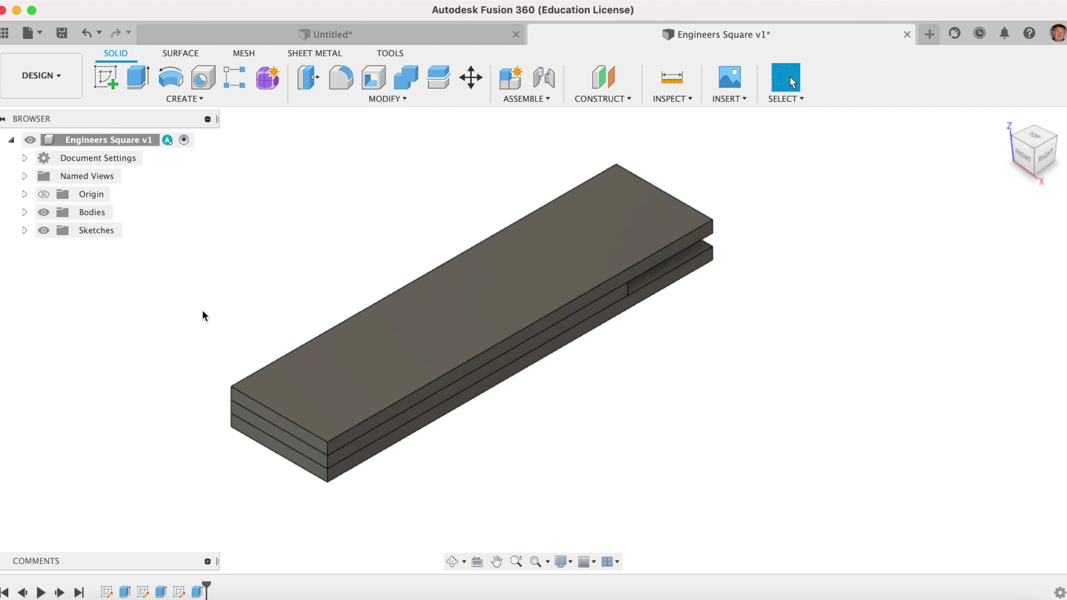
Step: List the design's bodies, identify each plate, and rename the bottom plate's body Stock_Lower
click(25, 213)
click(24, 214)
click(24, 214)
click(93, 231)
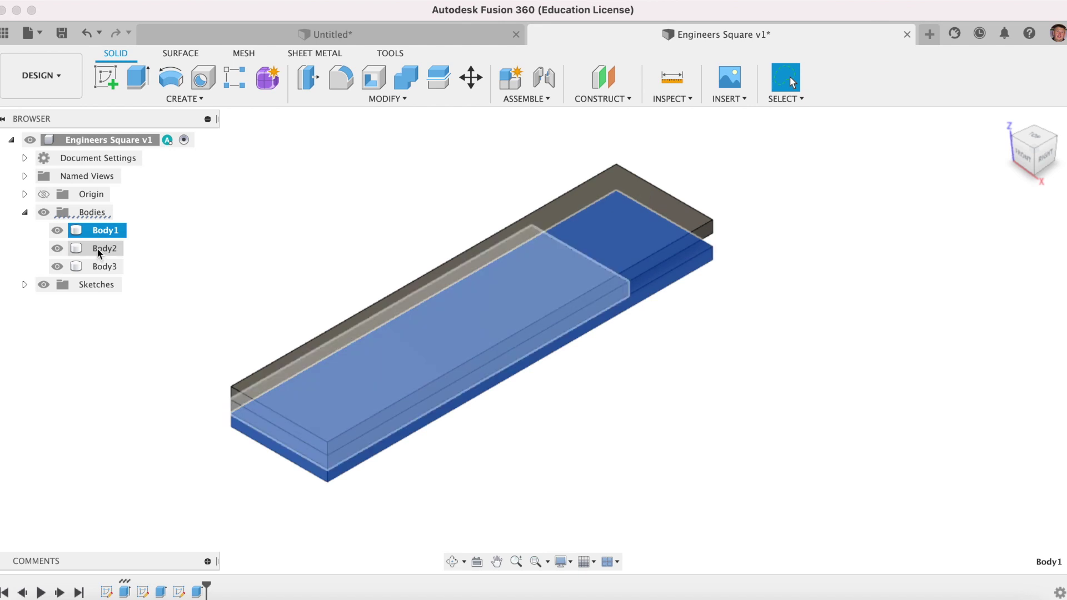
click(97, 248)
click(102, 267)
click(100, 230)
click(99, 230)
text(Sto)
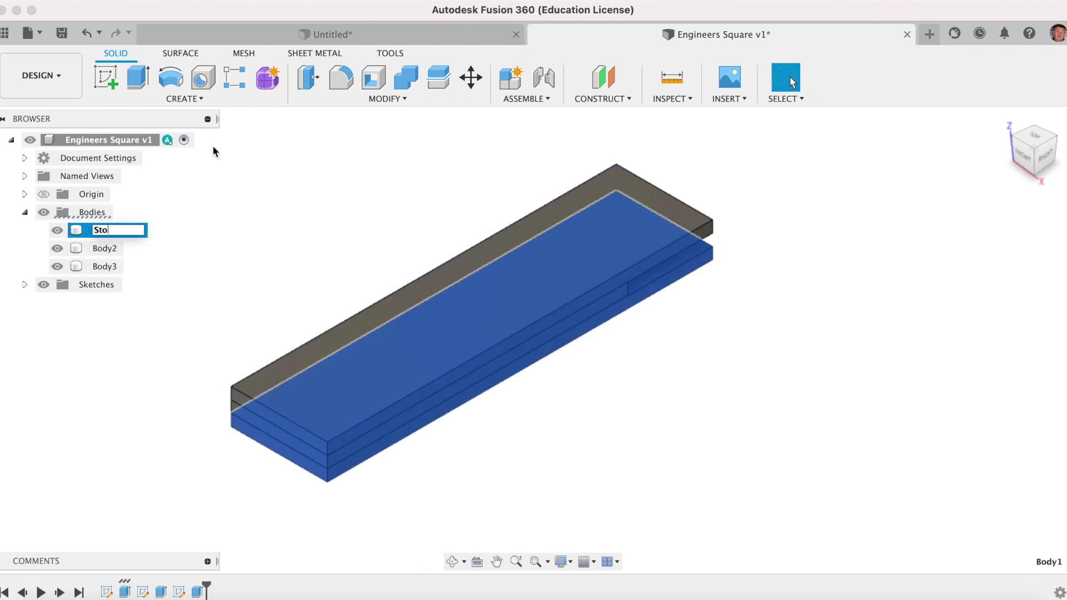
text(ck_Lower)
key(Return)
Step: Rename the shorter middle plate's body Stock_Middle
click(105, 252)
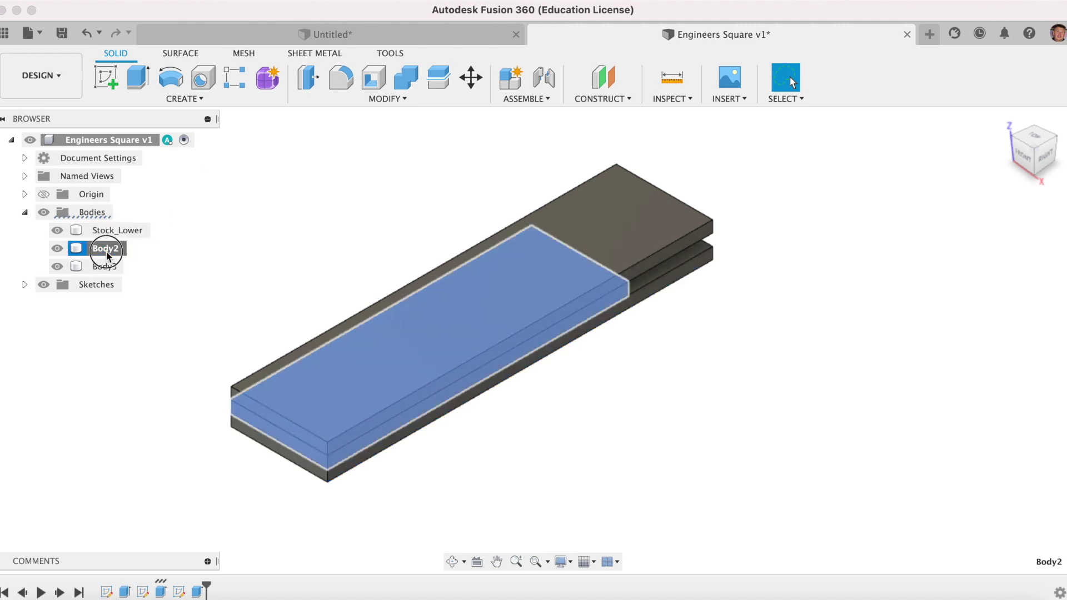
click(105, 251)
text(Stock_)
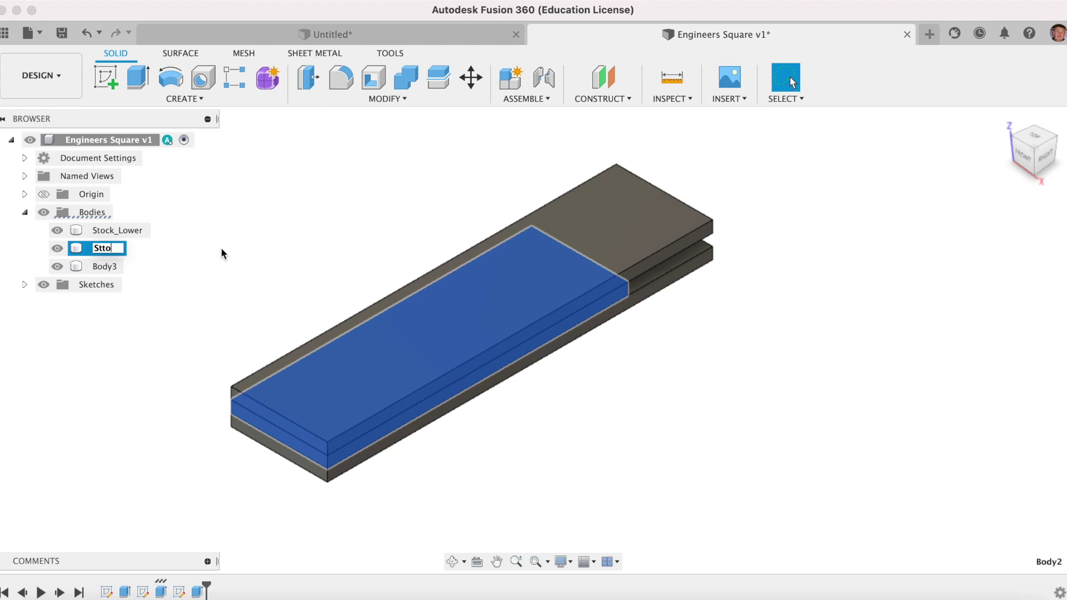
text(Middle)
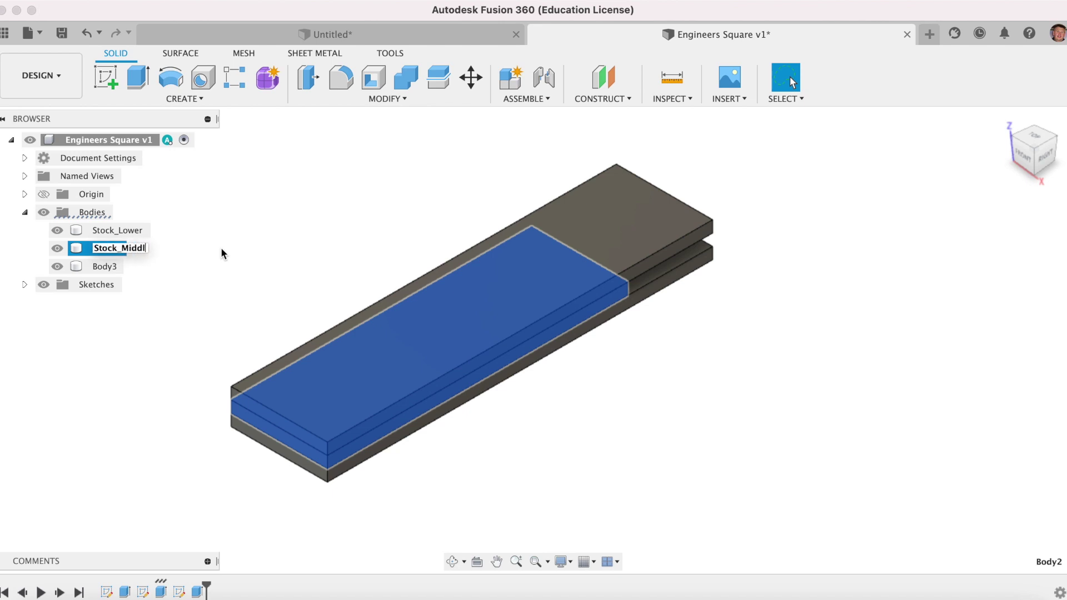
key(Return)
Step: Rename the top plate's body Stock_Upper
click(111, 273)
right_click(111, 272)
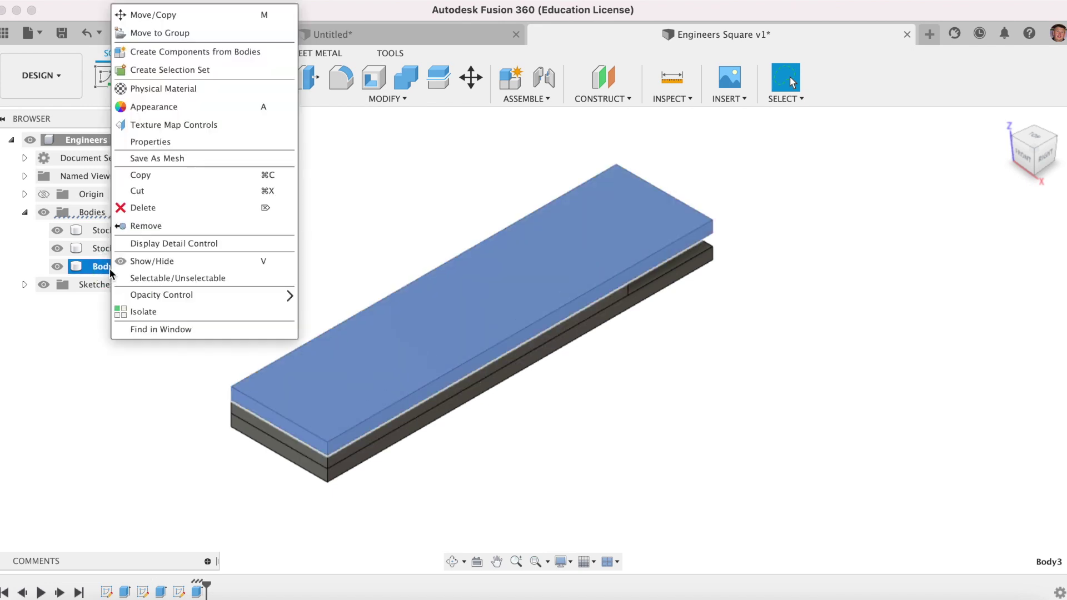
click(96, 268)
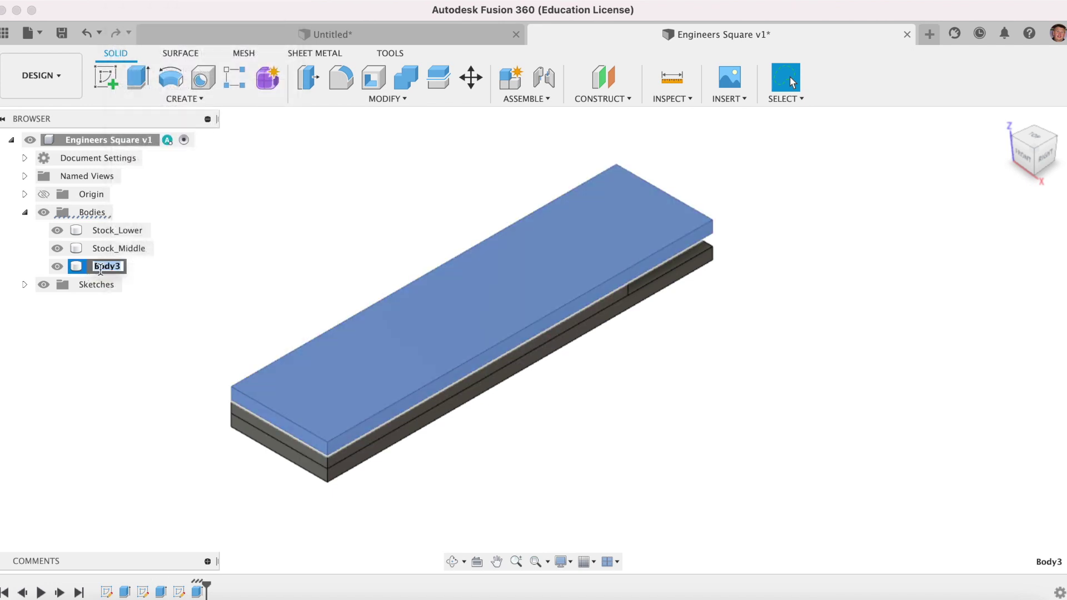
text(Stock_Upper)
key(Return)
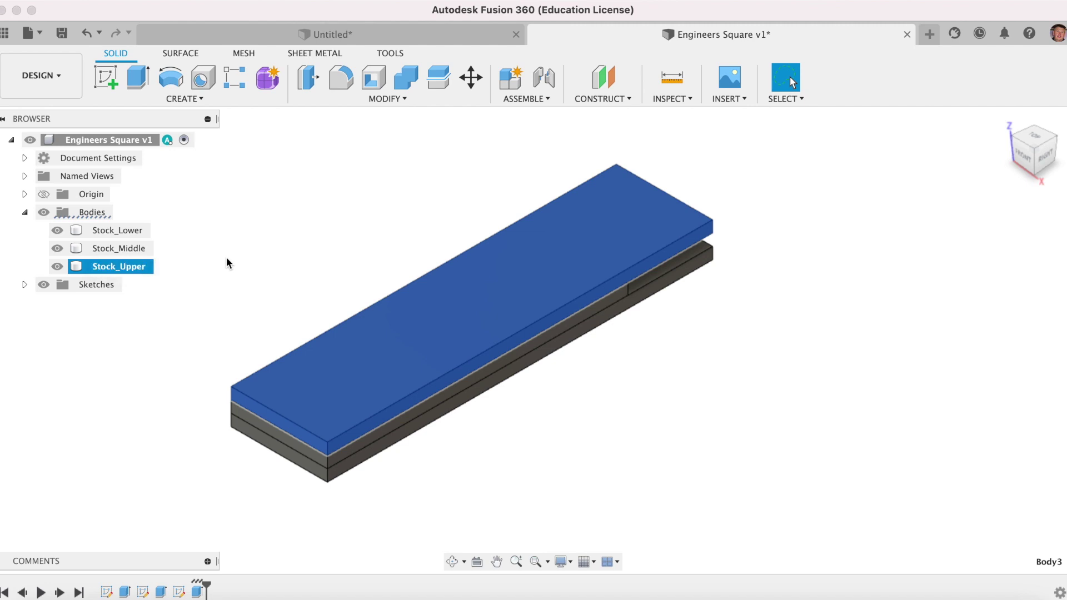
Step: Check the three renamed bodies and hide Stock_Upper to expose the plates beneath it
click(132, 231)
click(139, 249)
click(133, 265)
click(191, 288)
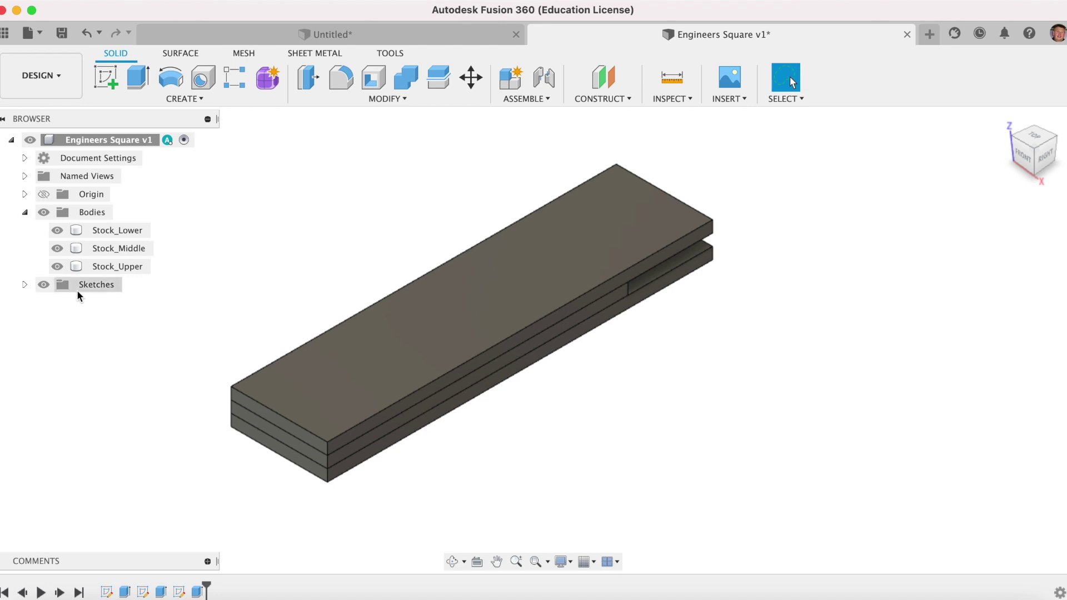
click(62, 270)
click(61, 270)
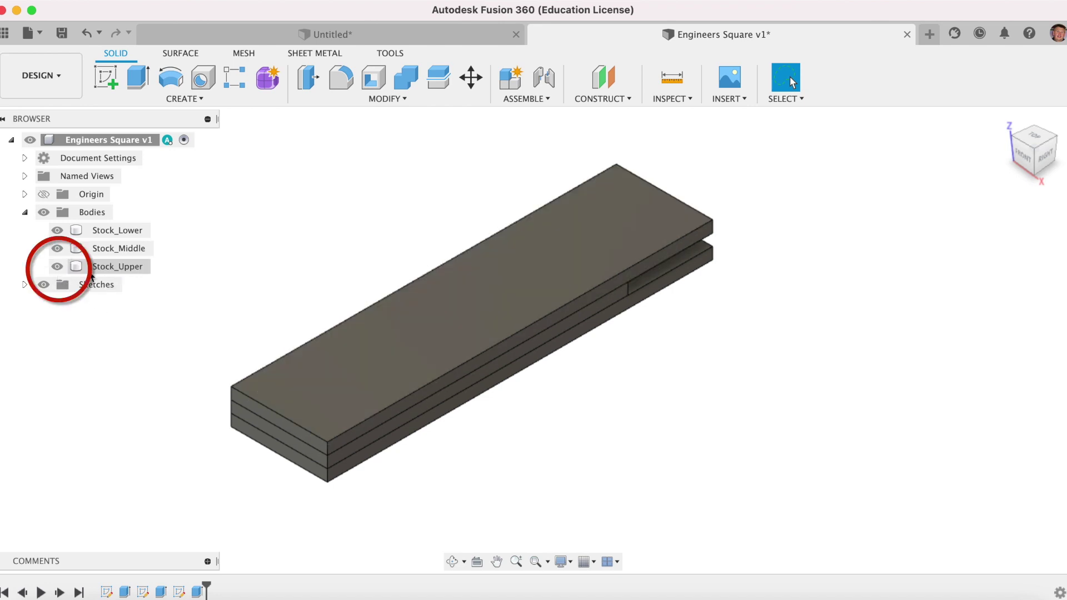
click(61, 270)
click(58, 267)
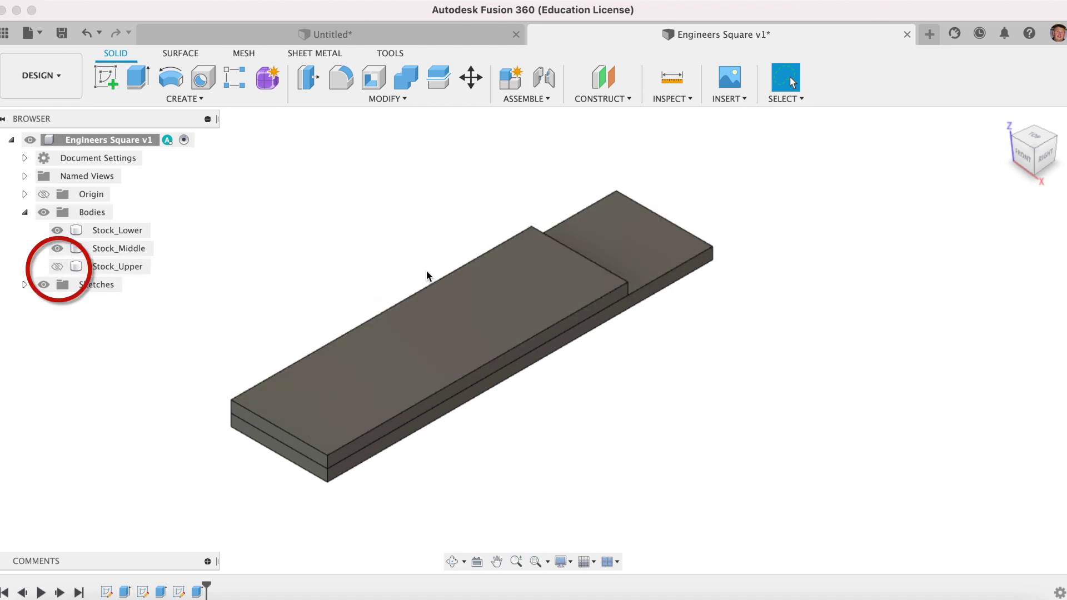
click(455, 290)
click(389, 286)
click(117, 266)
click(57, 266)
click(56, 267)
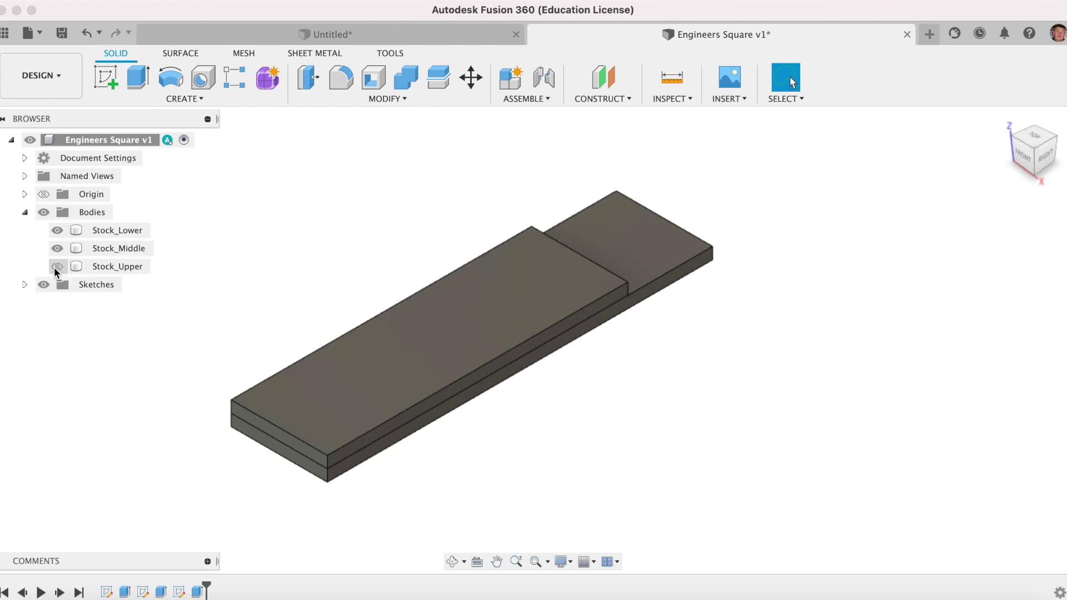
Step: Sketch a 150 by 25 mm blade rectangle on Stock_Lower's exposed top face, starting from its long edge and extending across the stock
click(105, 77)
key(Escape)
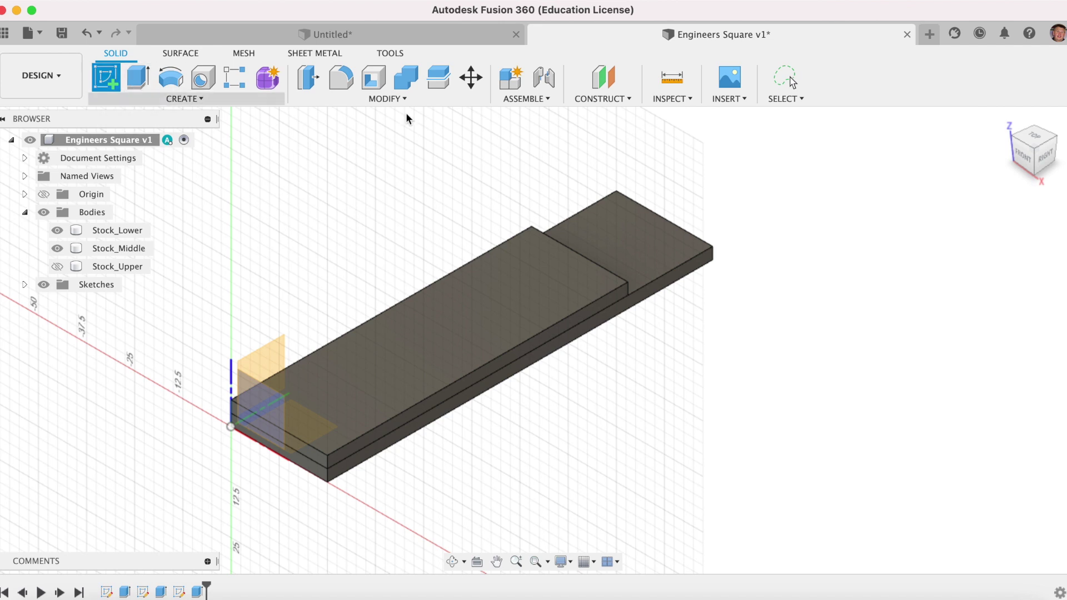
click(656, 239)
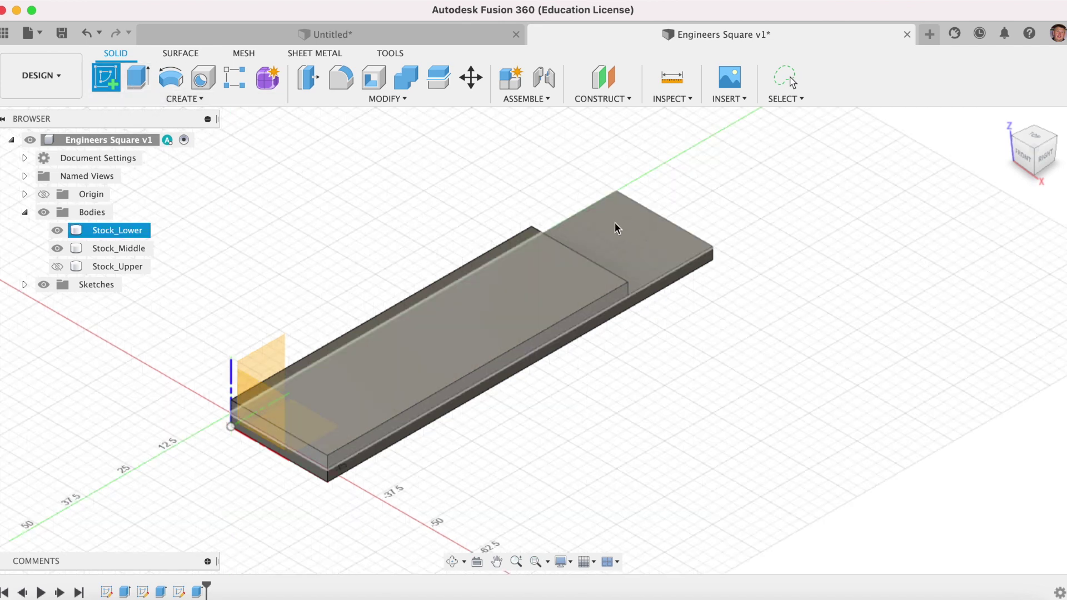
click(636, 234)
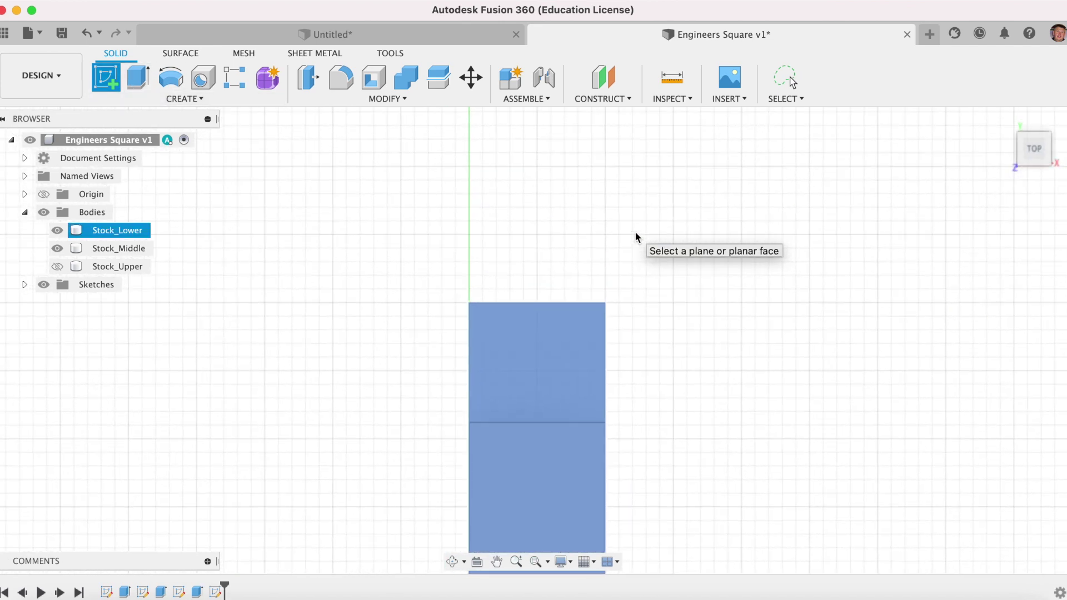
key(r)
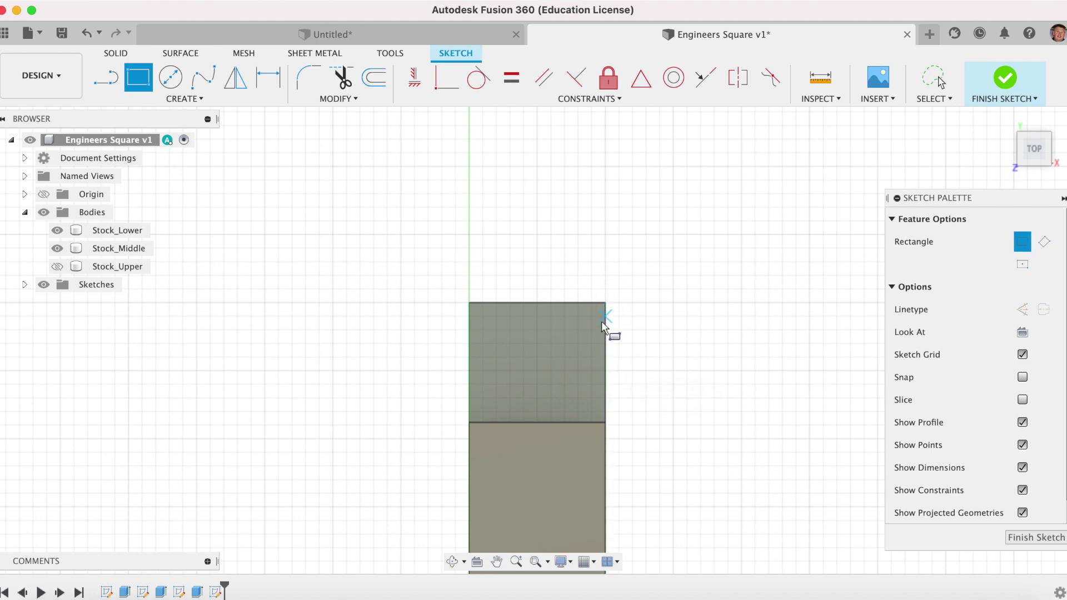
click(605, 389)
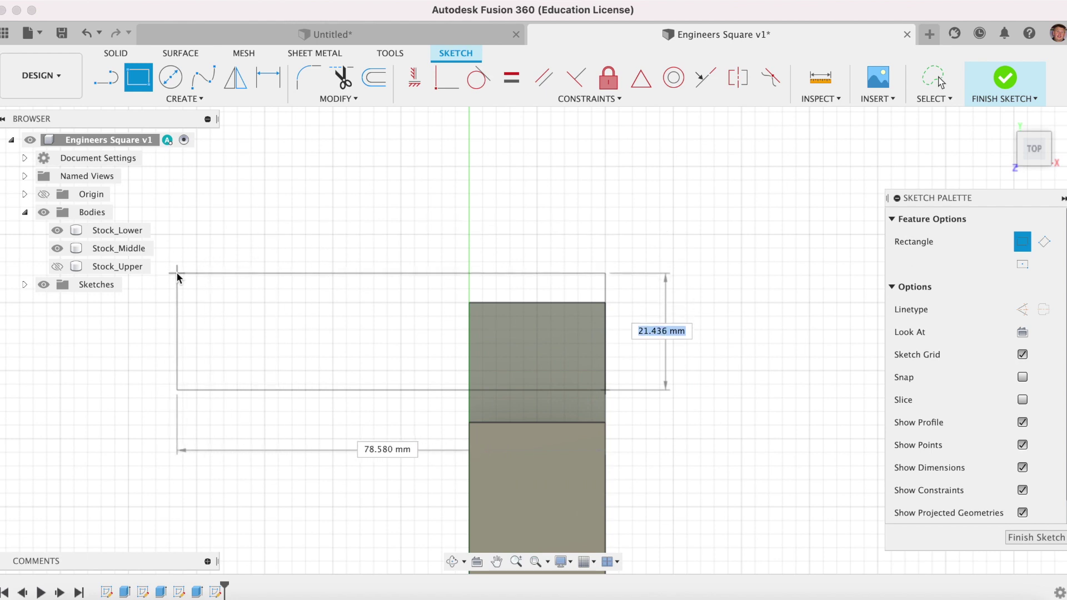
text(25)
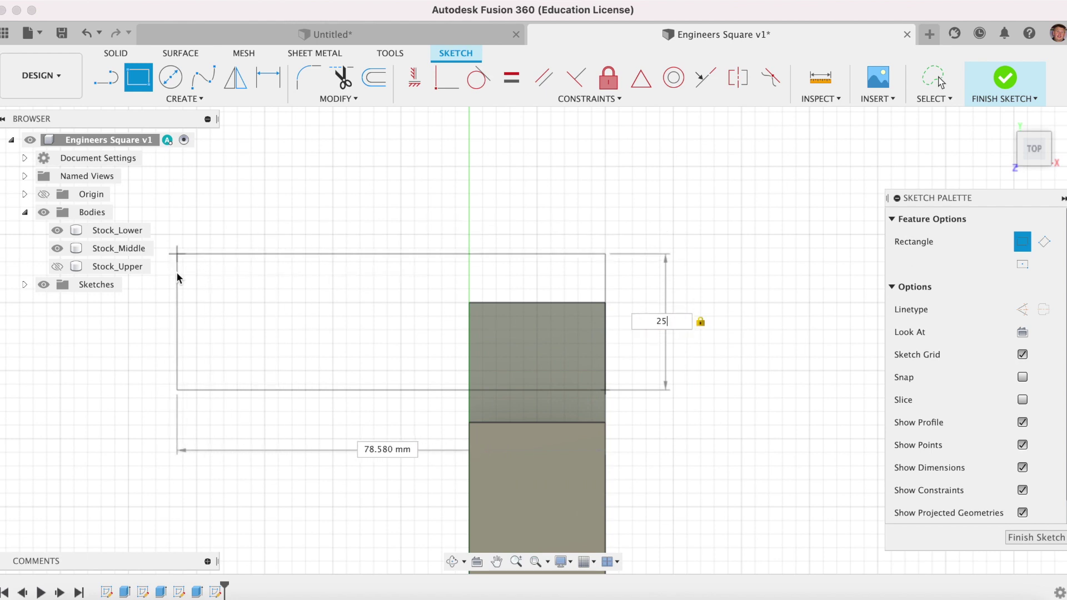
key(Tab)
text(150)
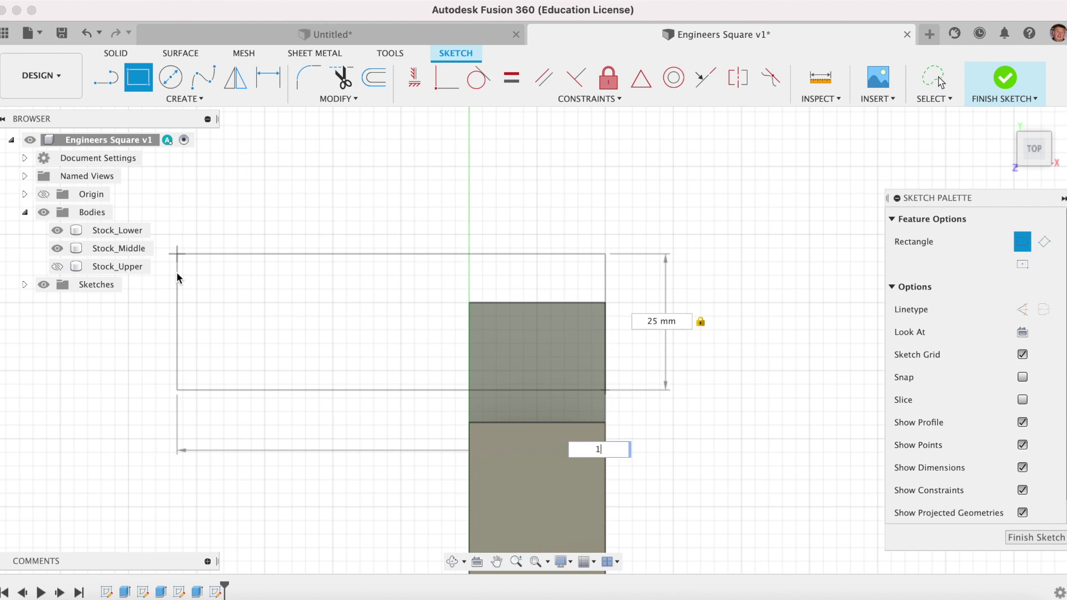
key(Tab)
key(Return)
key(Escape)
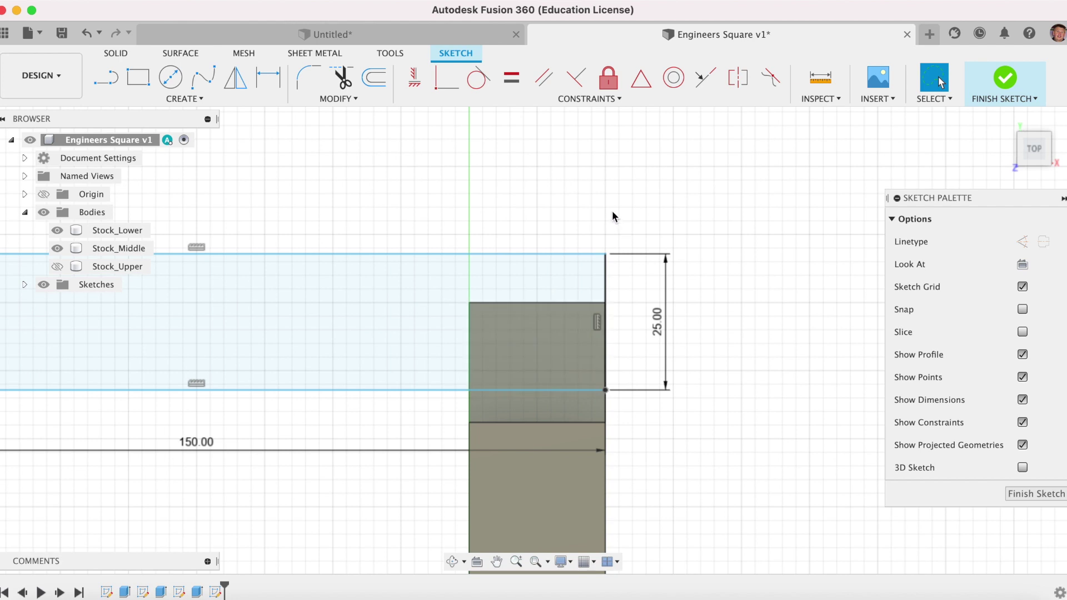
Step: Dimension the blade's outer long edge 3 mm beyond the end edge of Stock_Lower and finish the sketch
key(d)
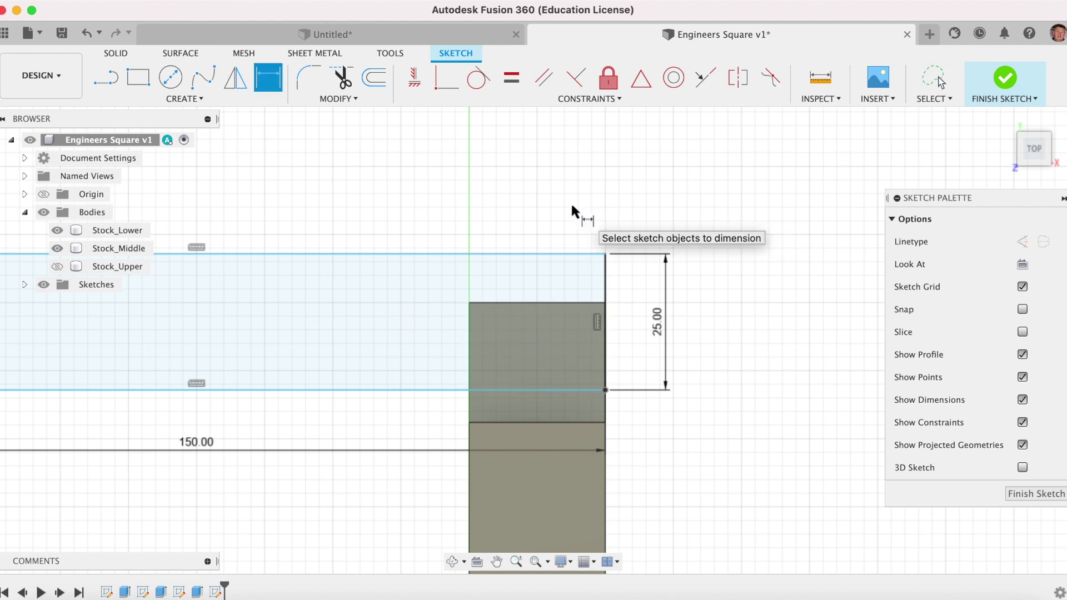
click(545, 254)
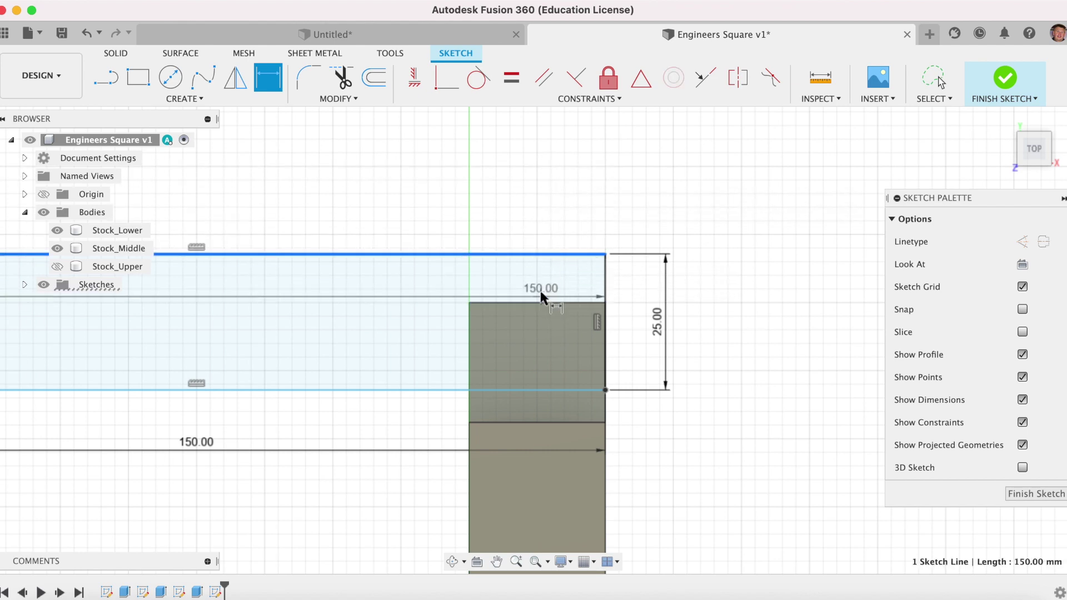
click(541, 301)
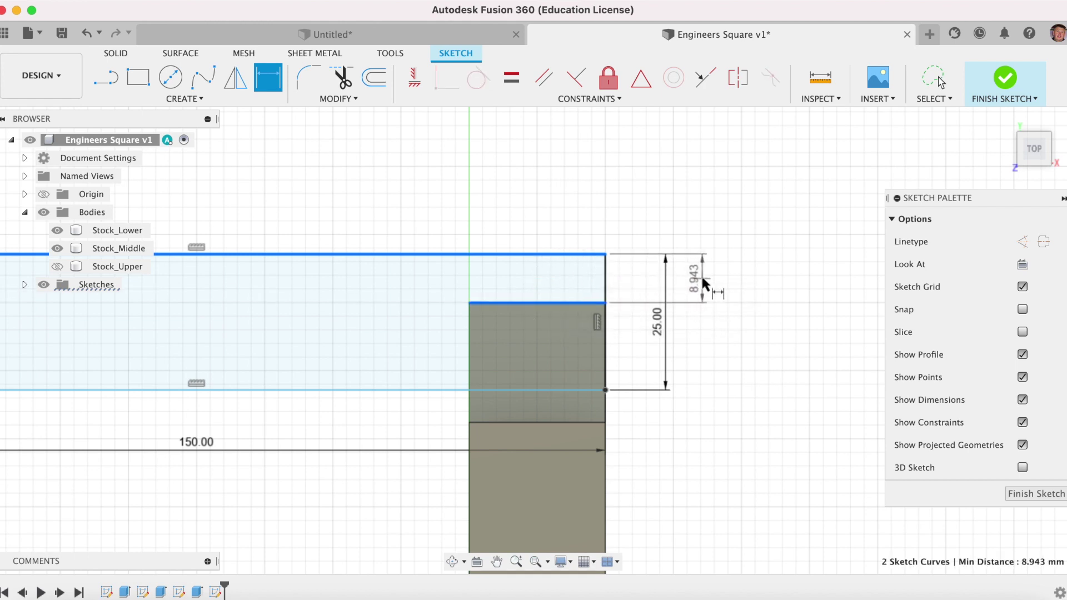
click(702, 278)
text(3)
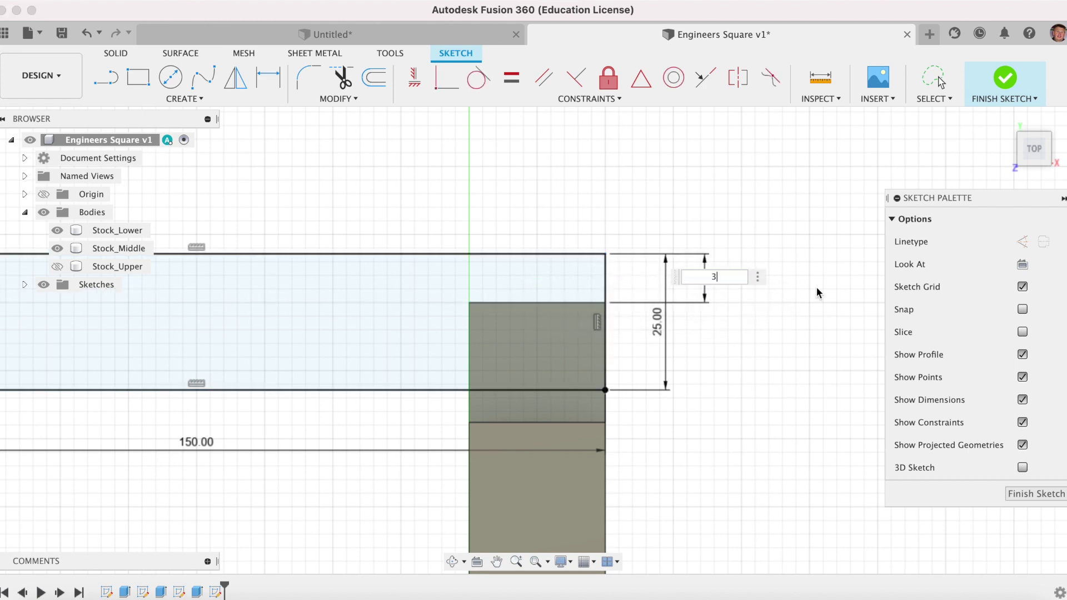
key(Return)
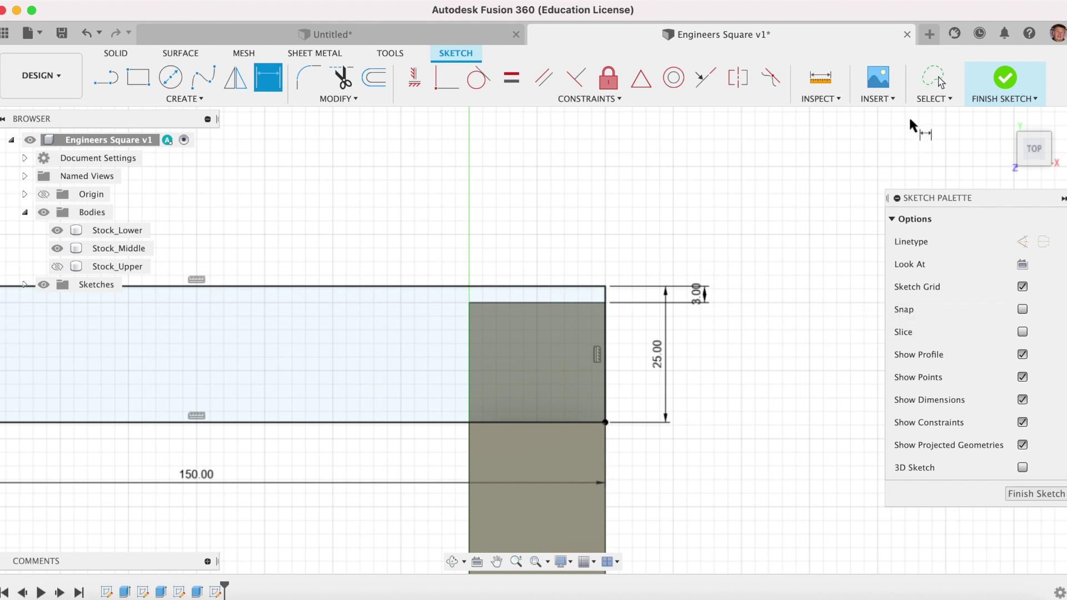
click(992, 80)
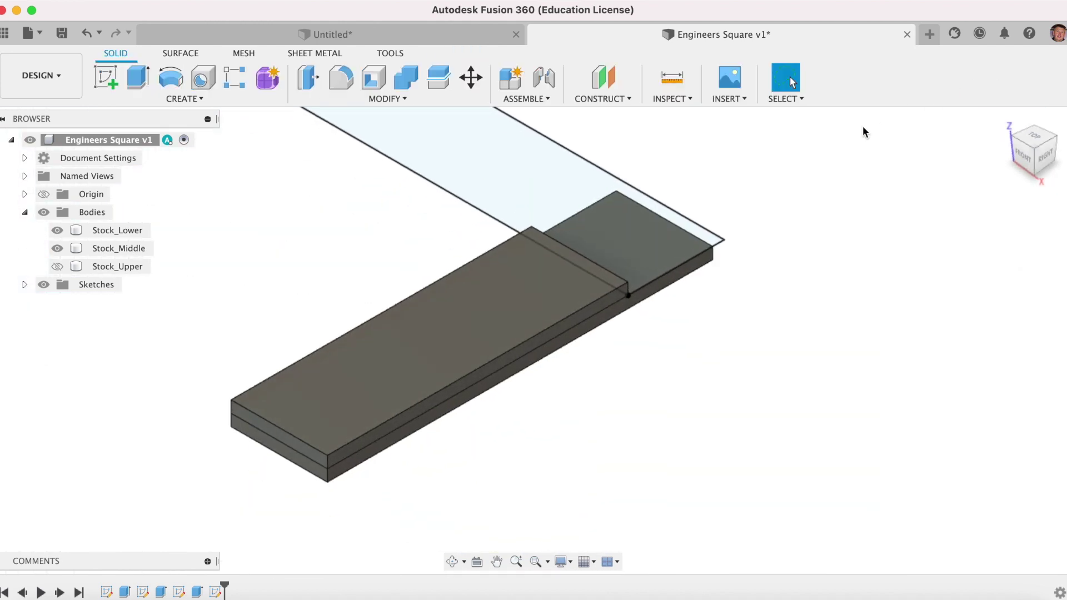
Step: Extrude both blade profiles 3 mm upward as a new body
key(e)
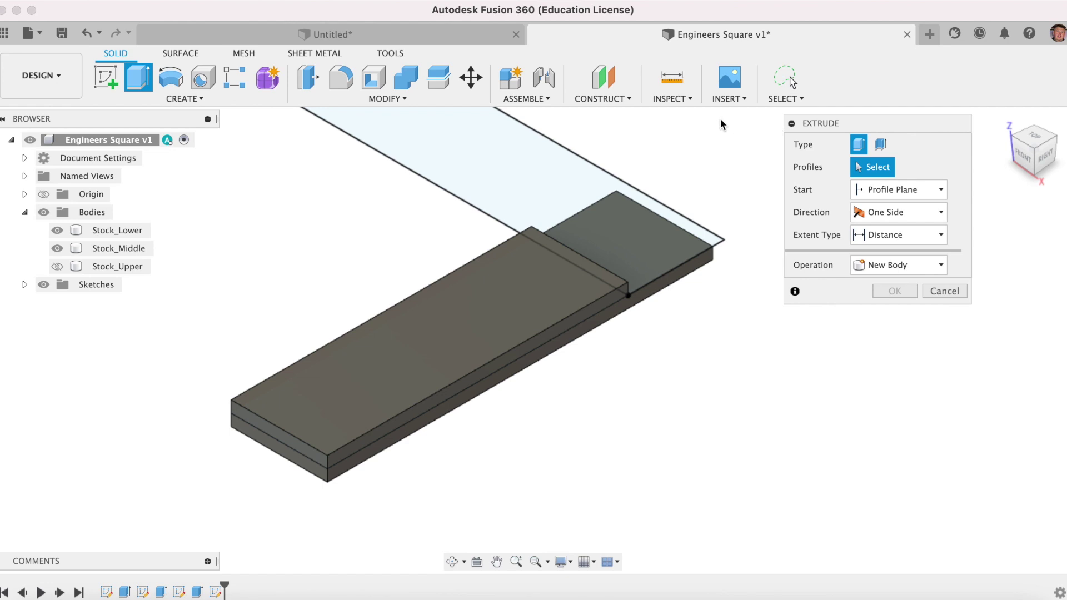
click(530, 174)
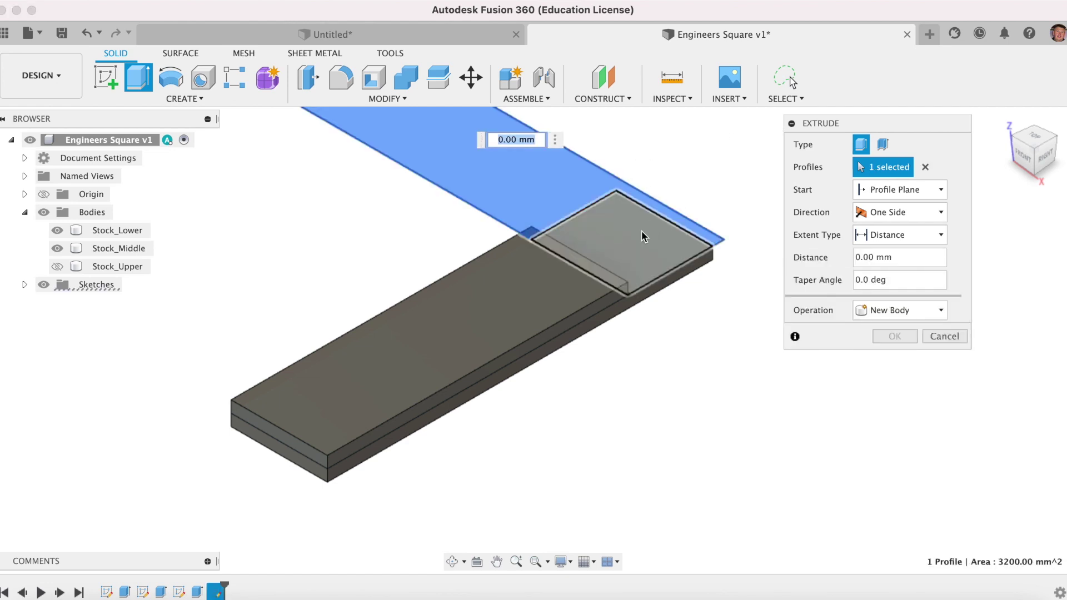
click(651, 217)
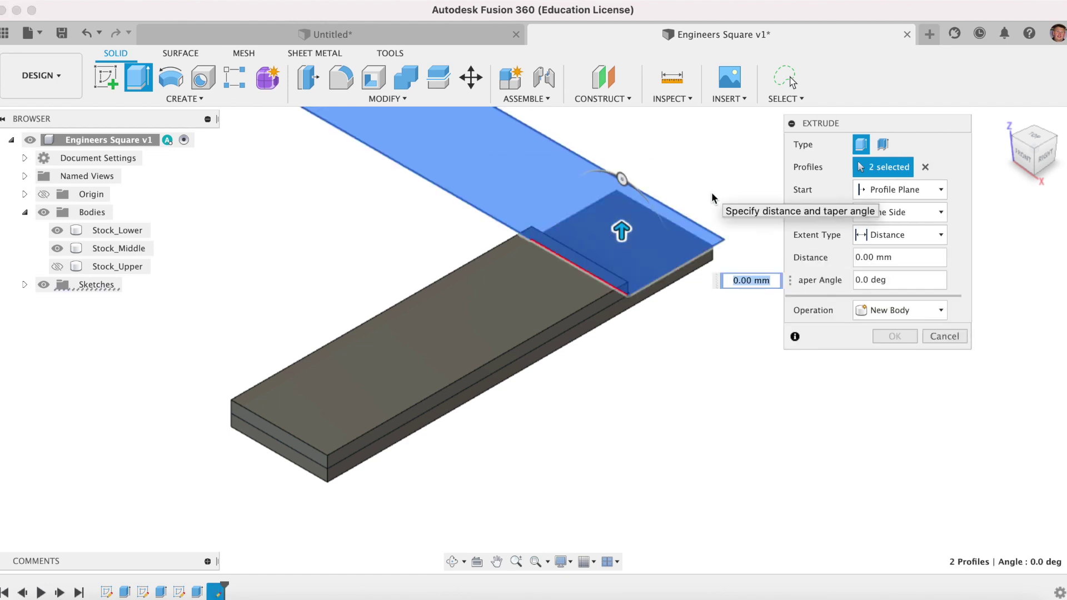
text(3)
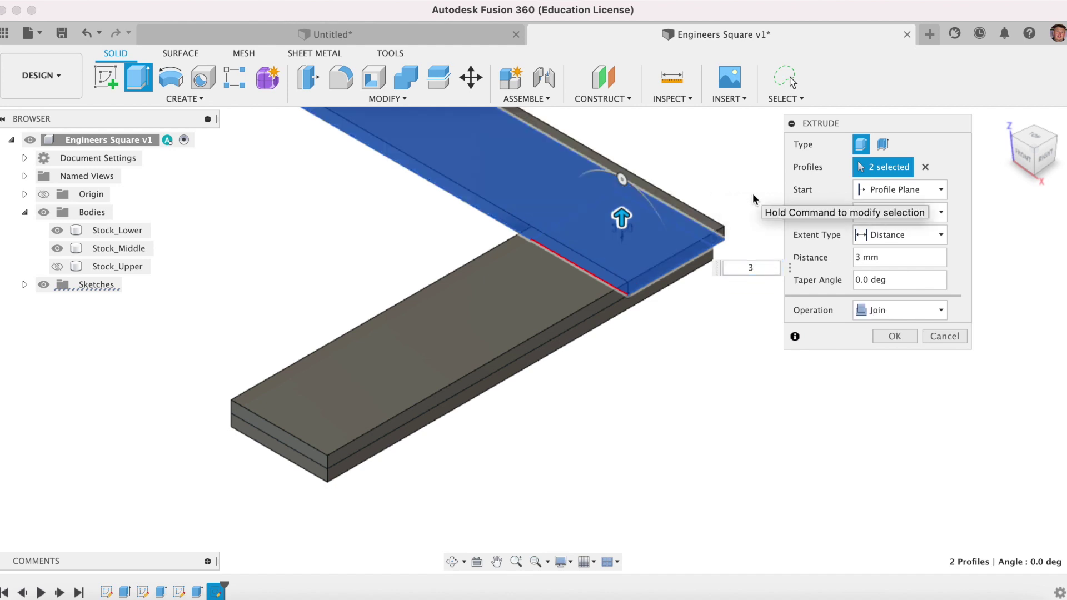
click(911, 316)
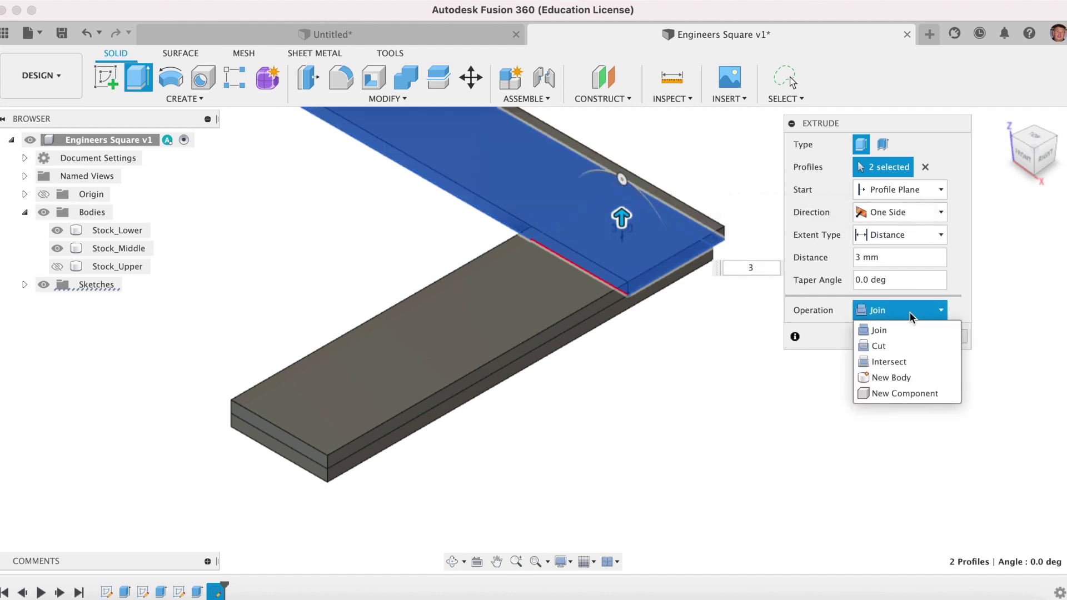
click(895, 378)
click(893, 337)
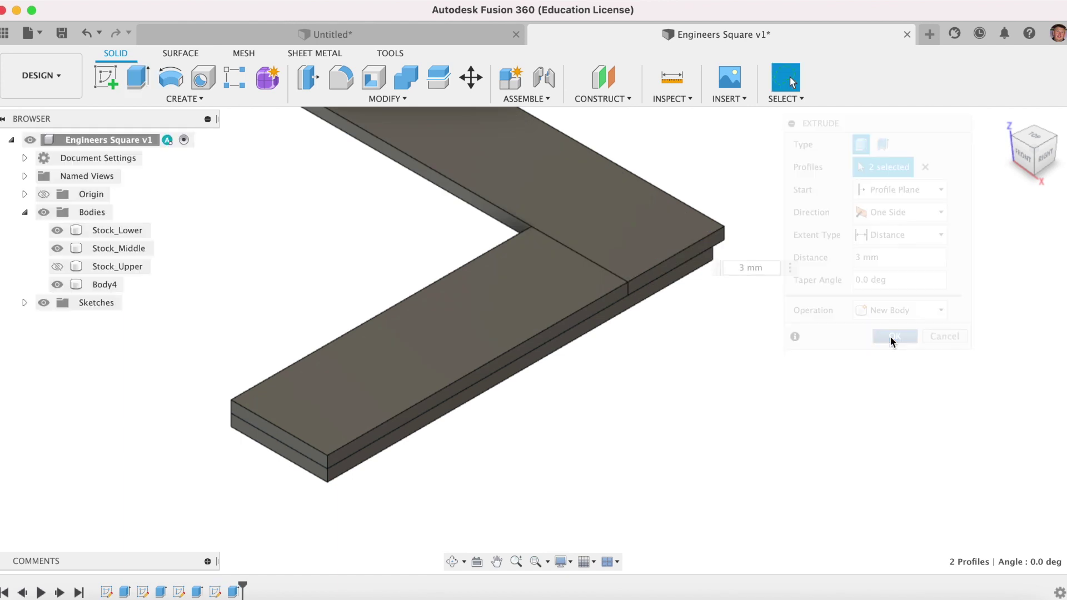
Step: Review the blade extrusion's settings and the editing options of its sketch without changing anything
right_click(234, 593)
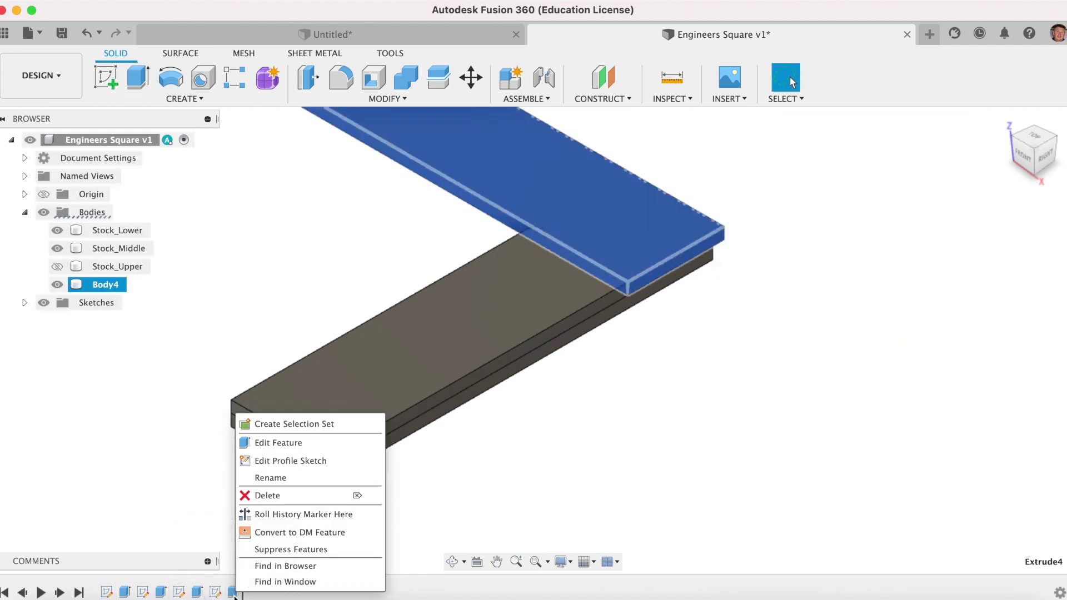
click(280, 444)
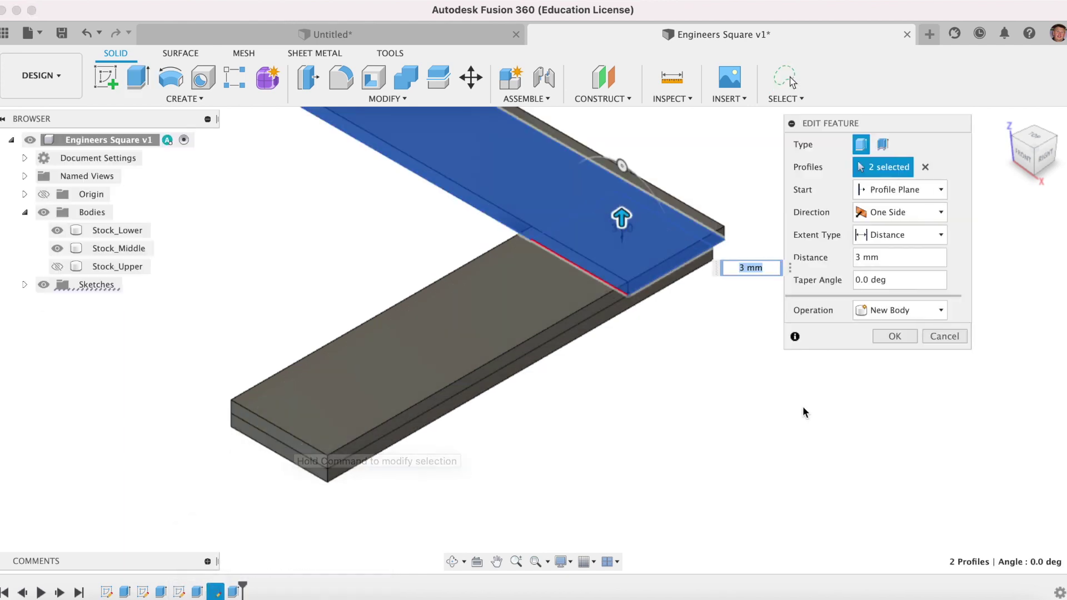
click(945, 336)
right_click(223, 593)
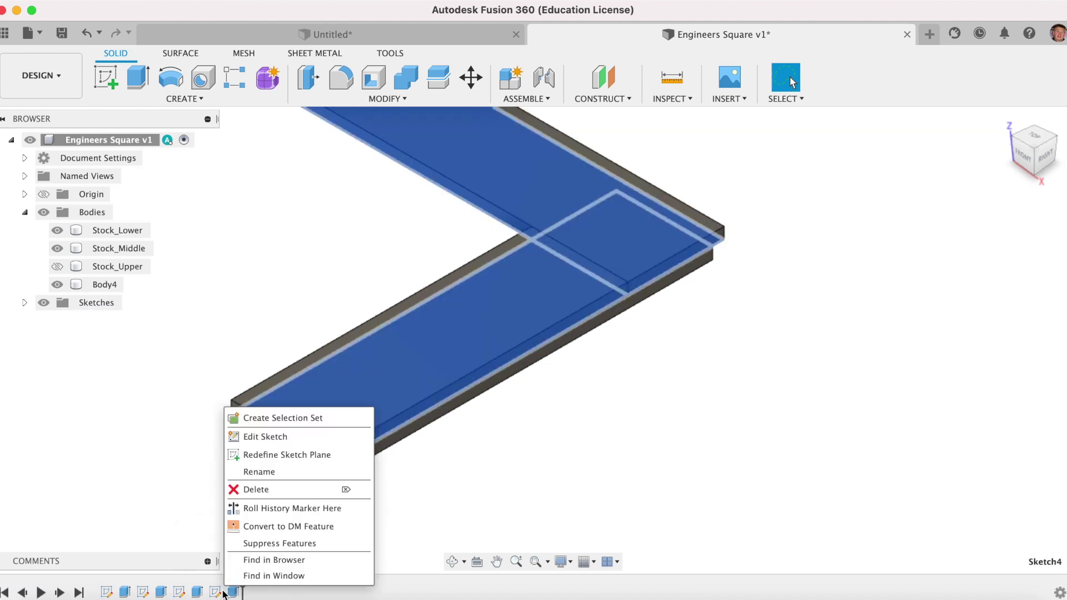
click(472, 534)
click(491, 546)
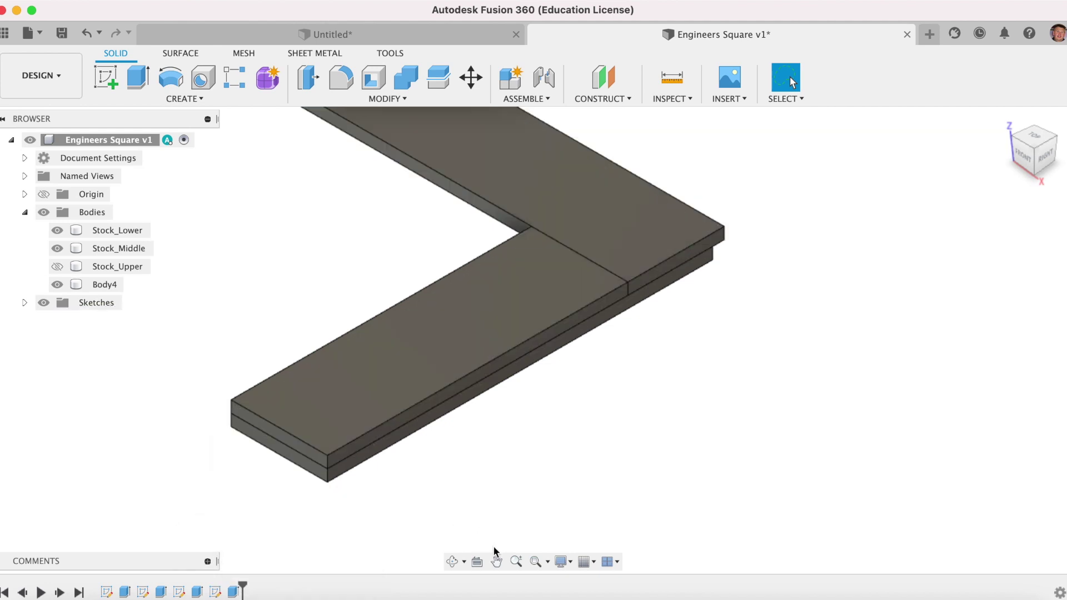
Step: Show Stock_Upper again and rename the extruded blade's body Blade
click(57, 267)
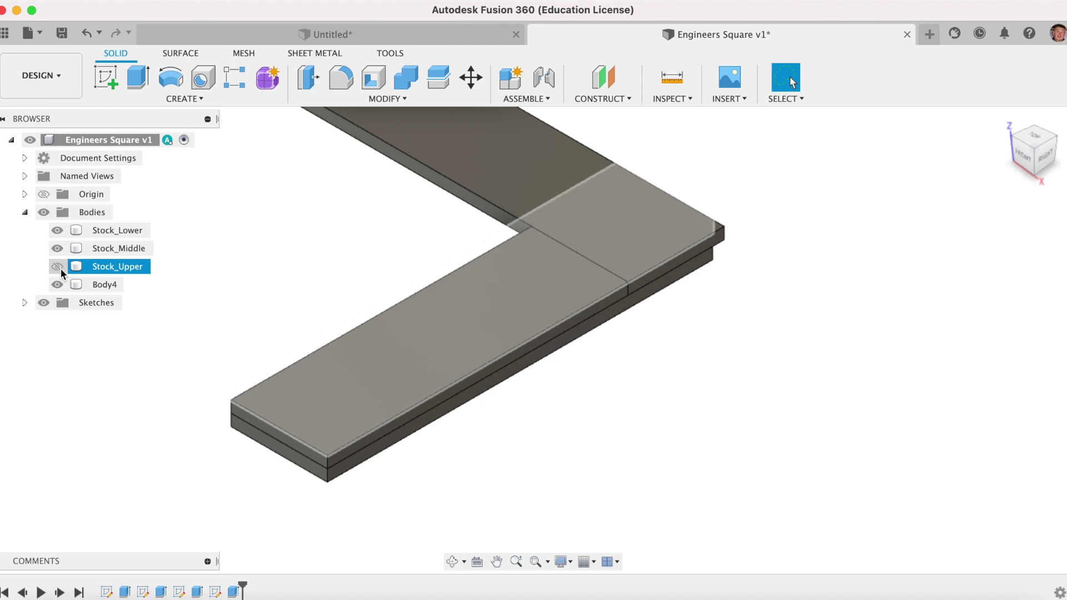
click(87, 288)
double_click(97, 286)
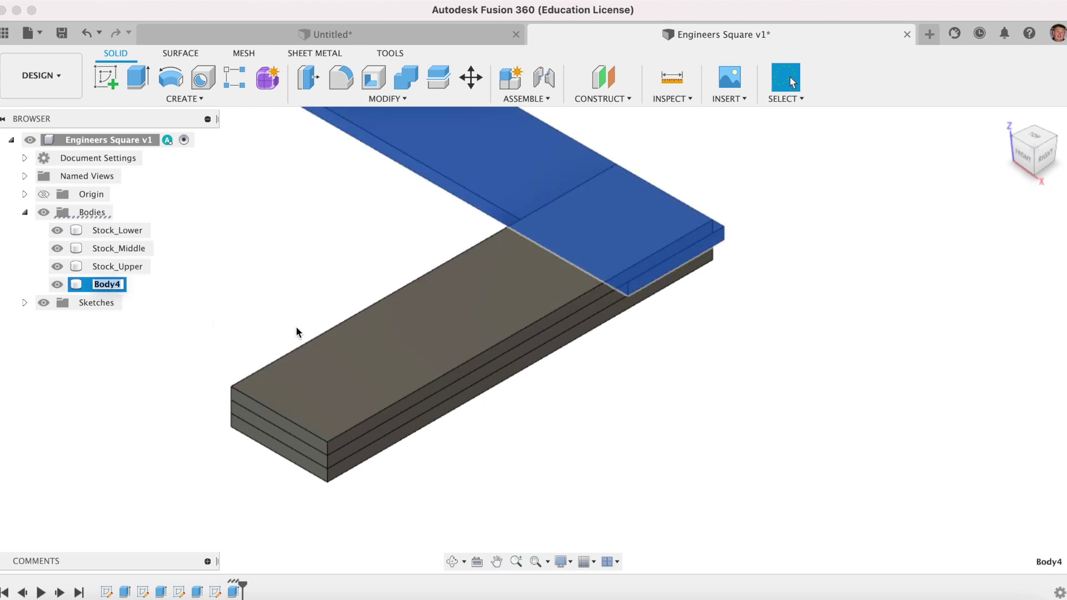
text(Blade)
key(Return)
scroll(237, 314, down, 3)
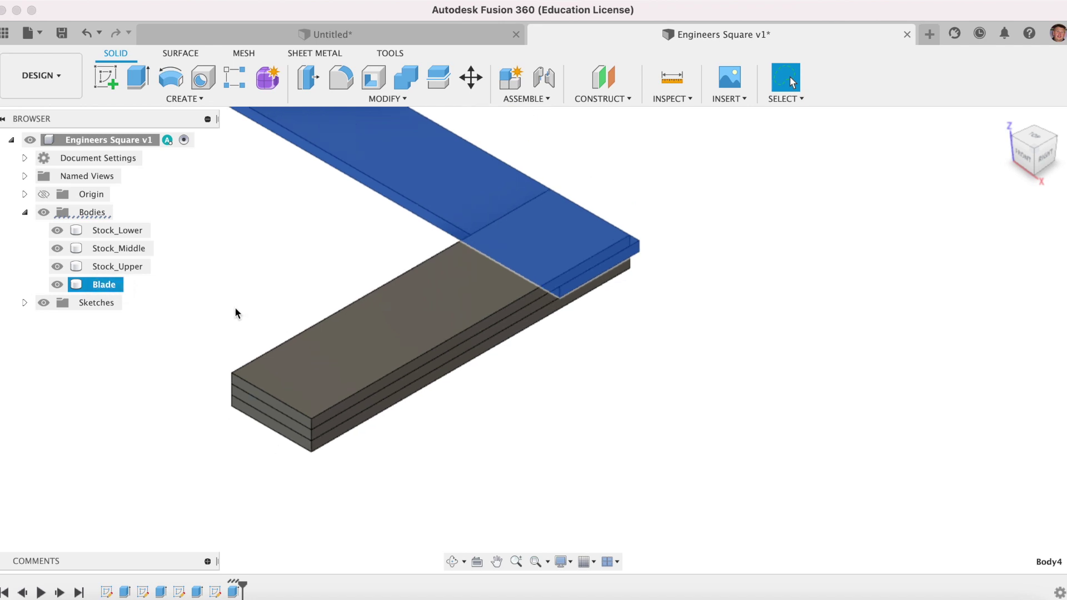
click(1005, 120)
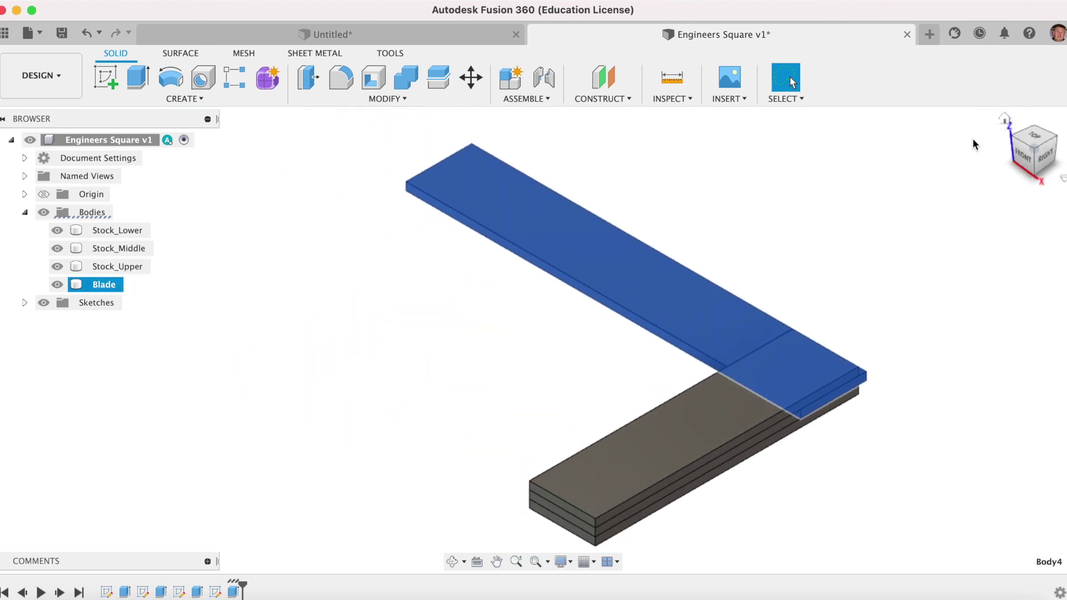
click(283, 340)
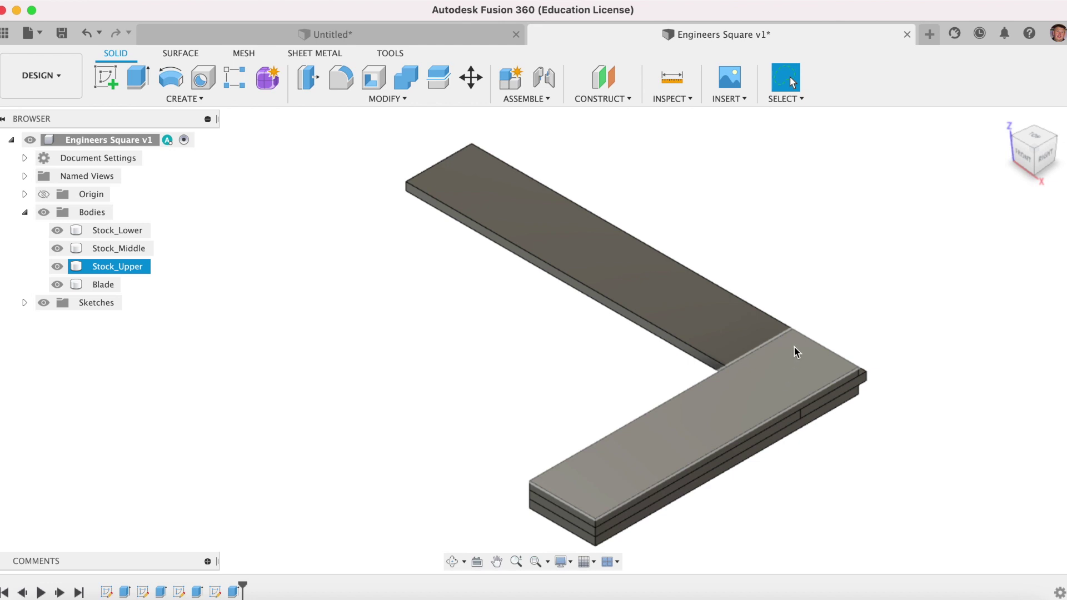
click(462, 463)
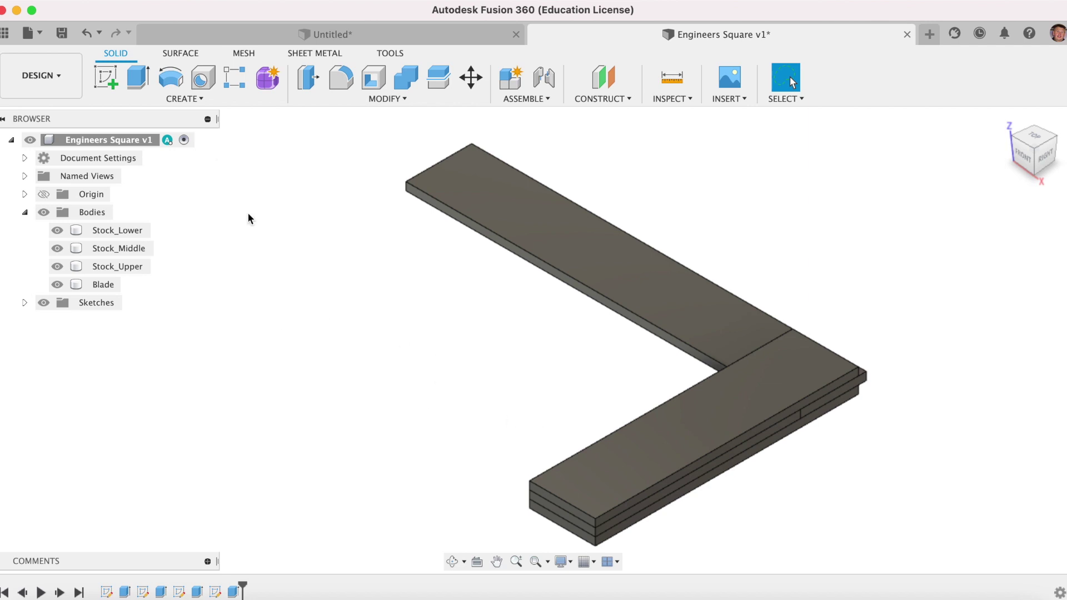
Step: Sketch three small circles in a triangle on Stock_Upper's top face, where it overlaps the blade
click(105, 78)
click(706, 417)
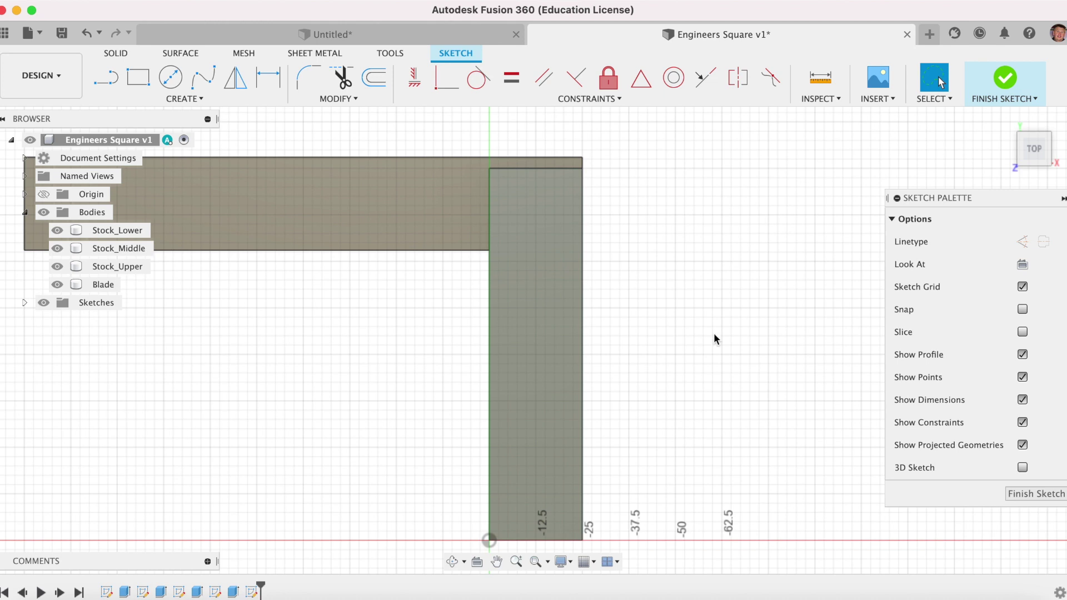
click(185, 99)
mouse_move(155, 147)
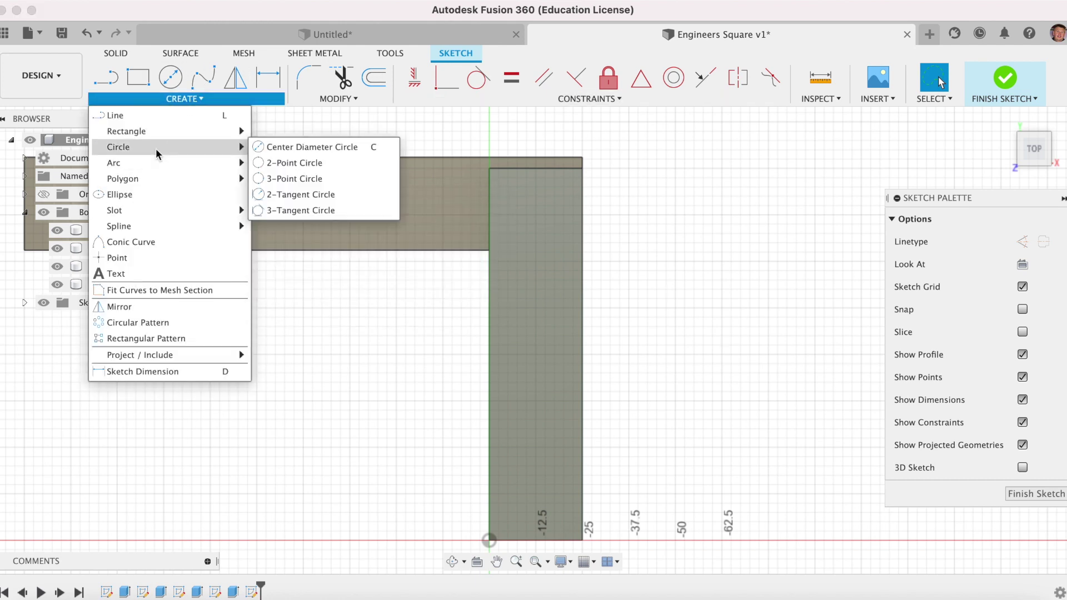
click(334, 146)
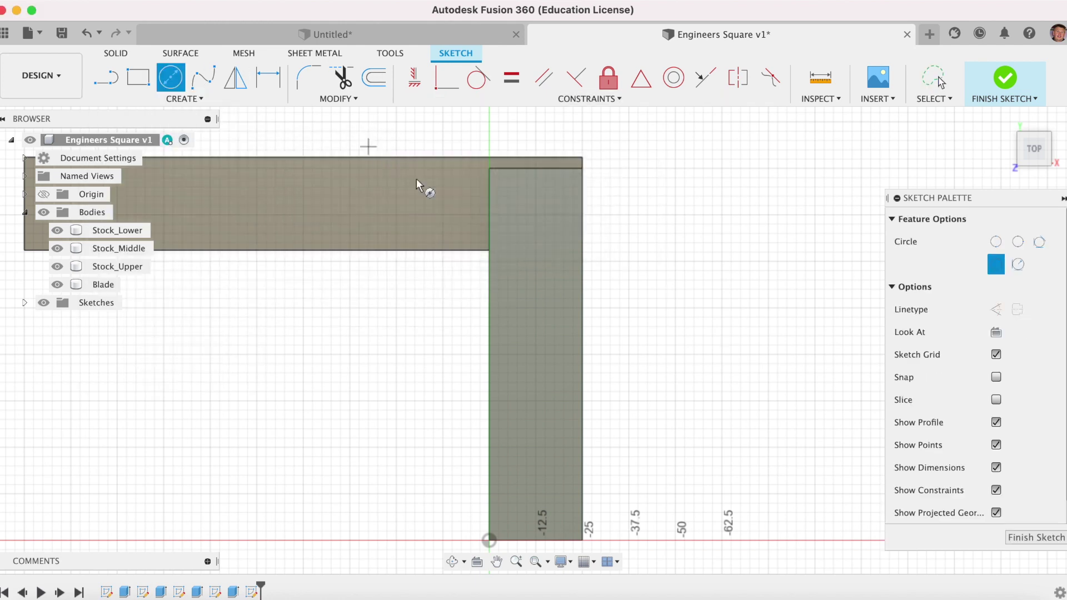
click(515, 192)
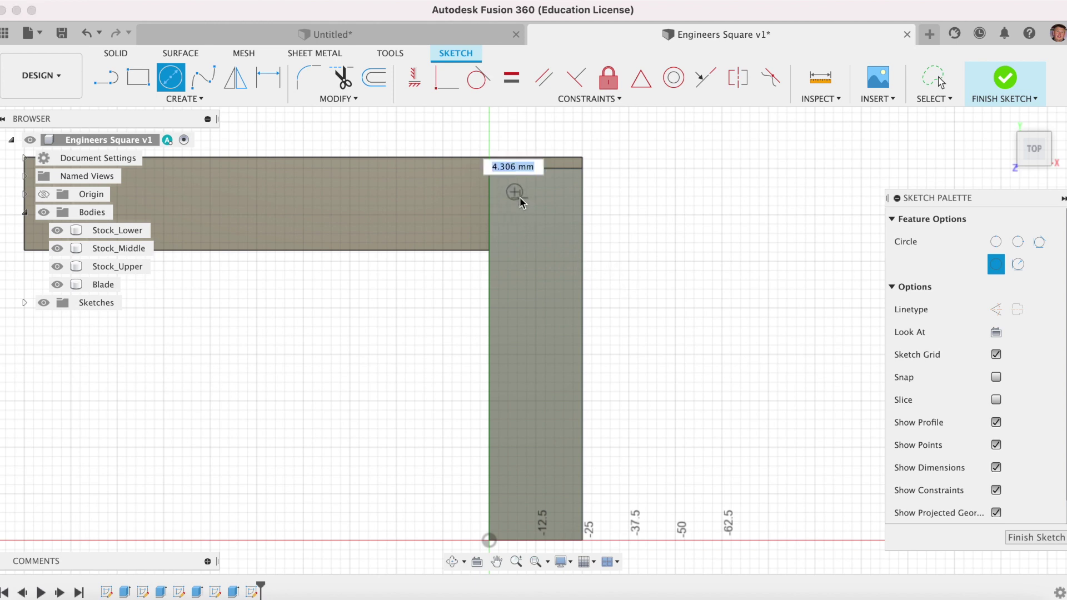
click(558, 191)
click(561, 199)
click(537, 218)
click(543, 227)
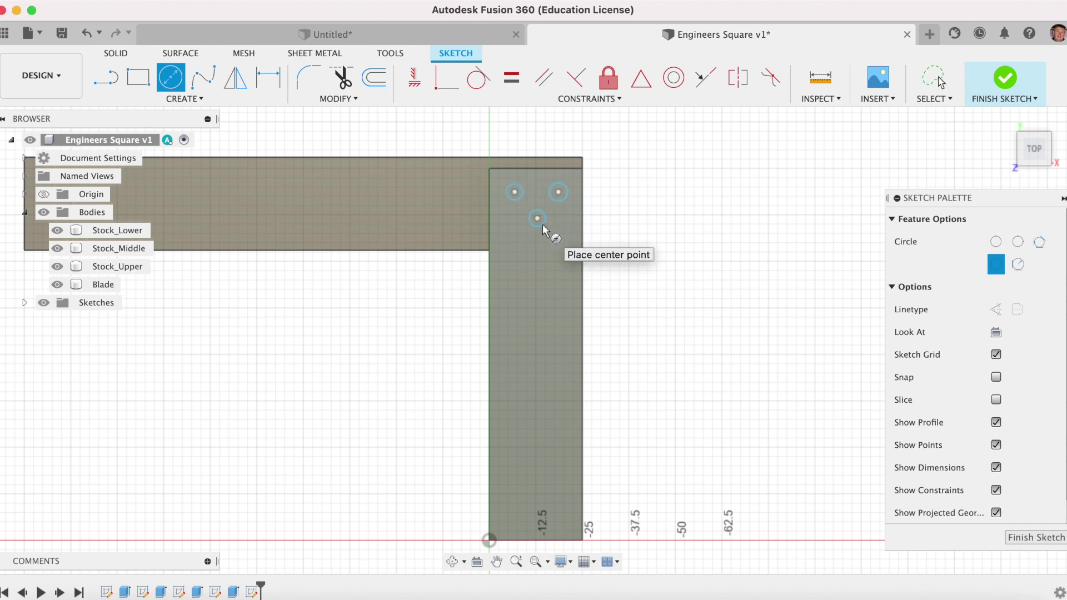
Step: Sketch a fourth circle about 4.5 mm in diameter near the blade's free end, close to its outer long edge
click(558, 510)
click(562, 516)
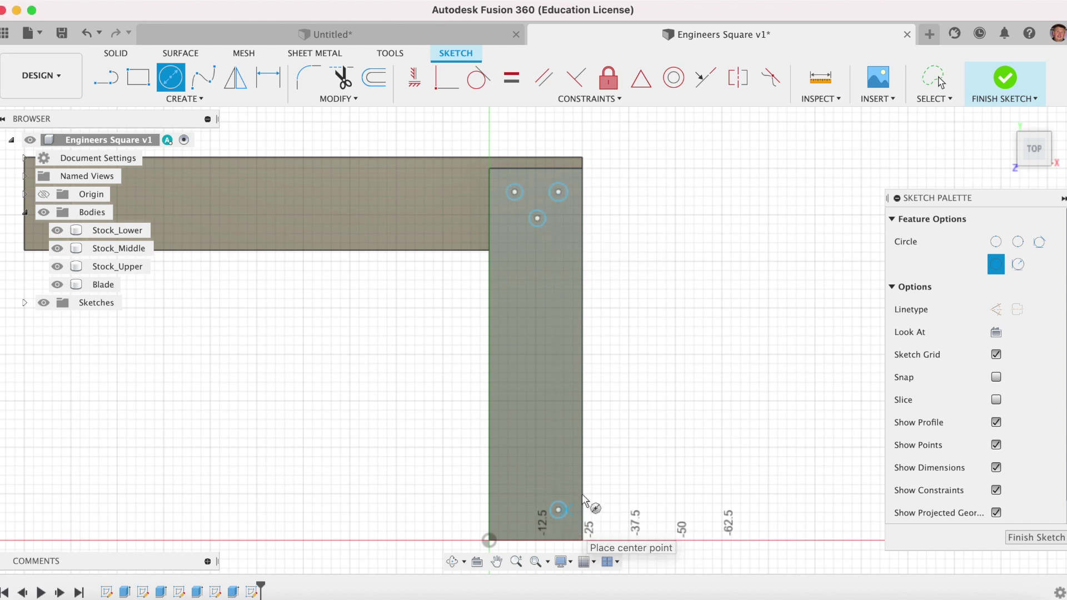
key(Escape)
Step: Dimension the fourth circle's centre 6 mm from the blade's outer long edge
scroll(682, 403, down, 2)
scroll(661, 536, up, 2)
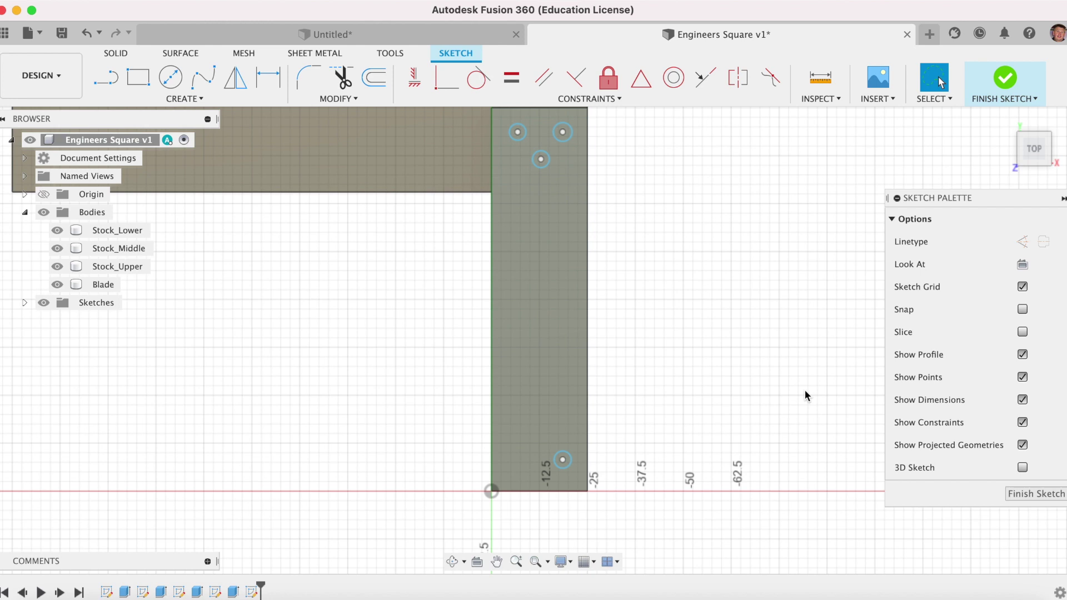
key(d)
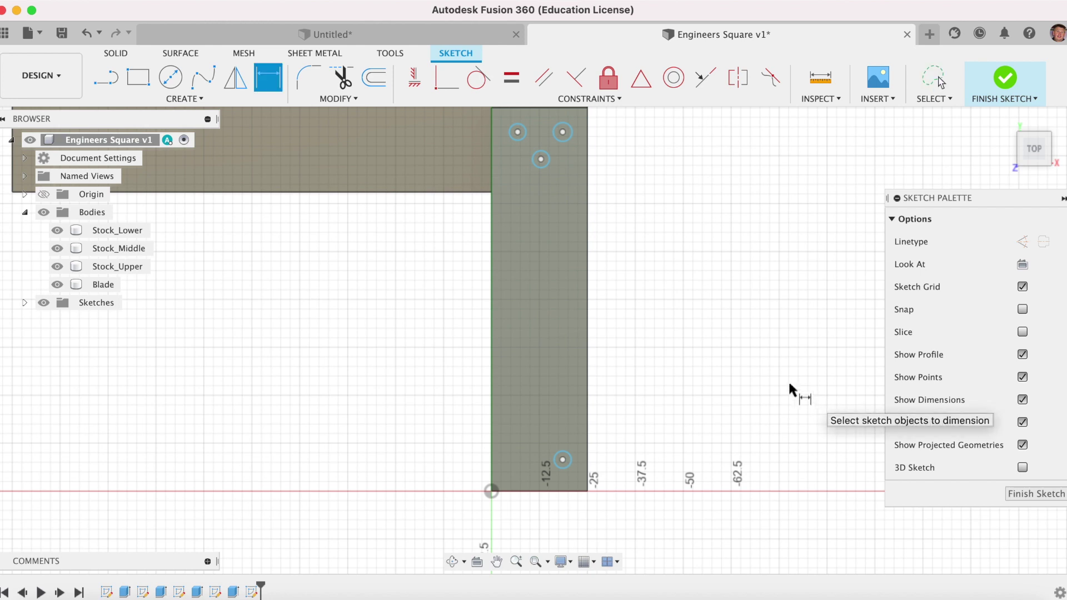
click(563, 460)
click(588, 455)
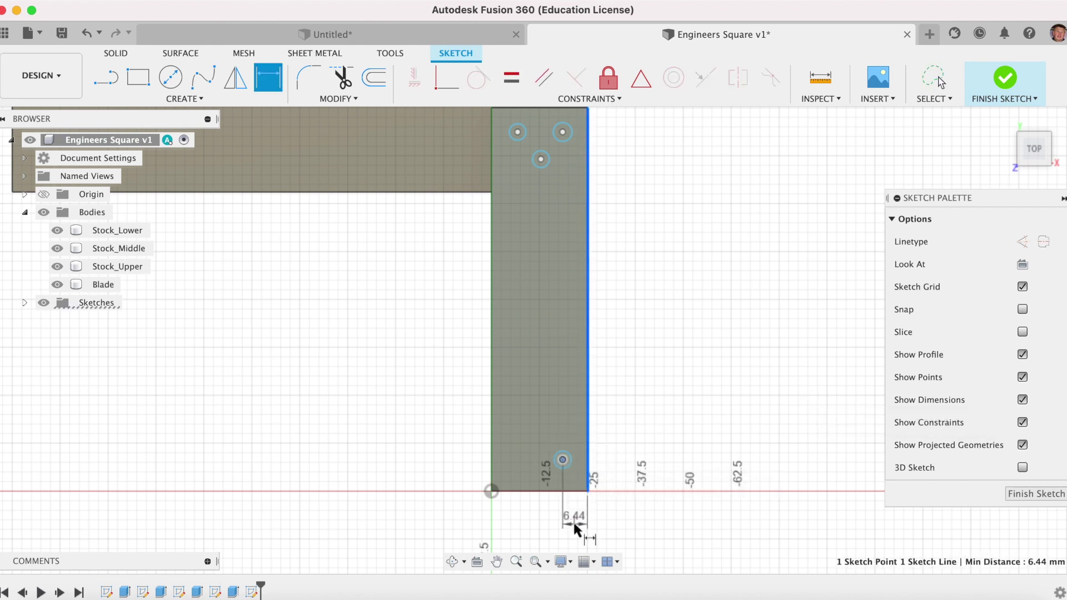
click(573, 521)
text(6)
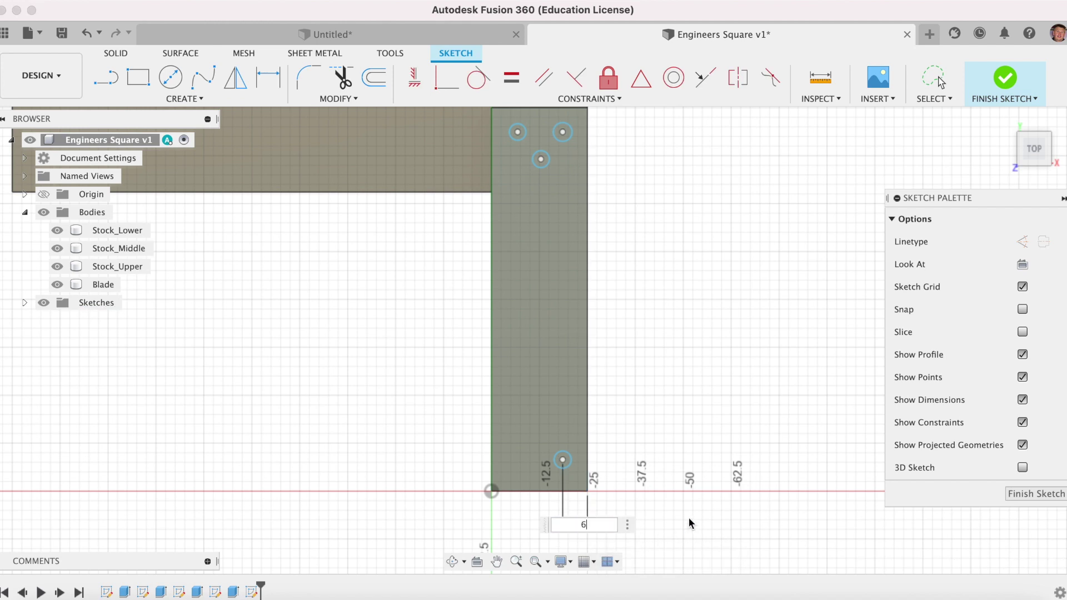
key(Return)
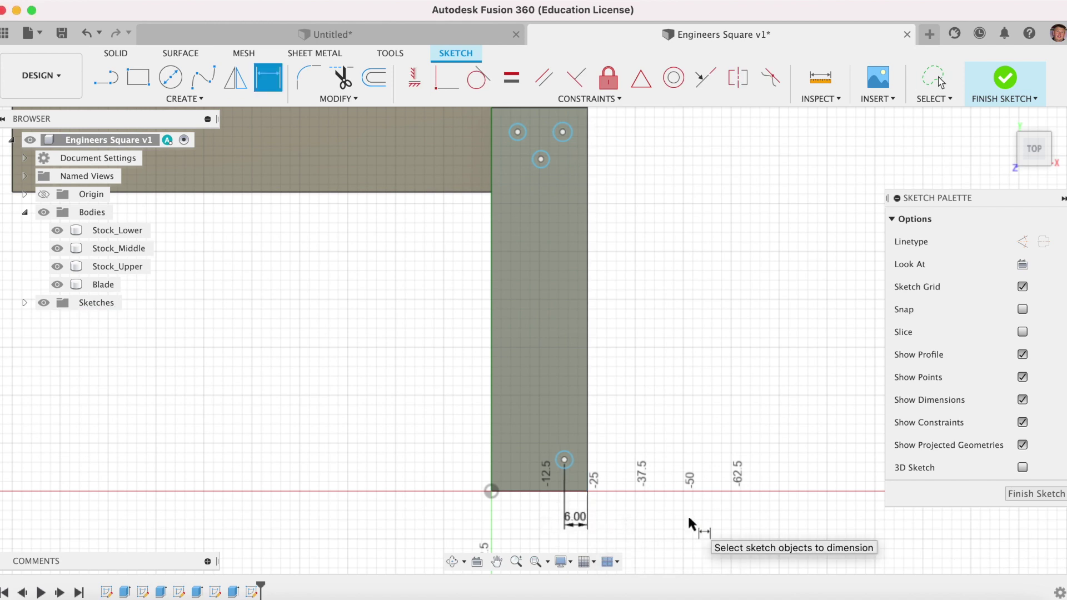
Step: Dimension the same circle's centre 10 mm from the blade's free end edge
click(556, 491)
click(564, 460)
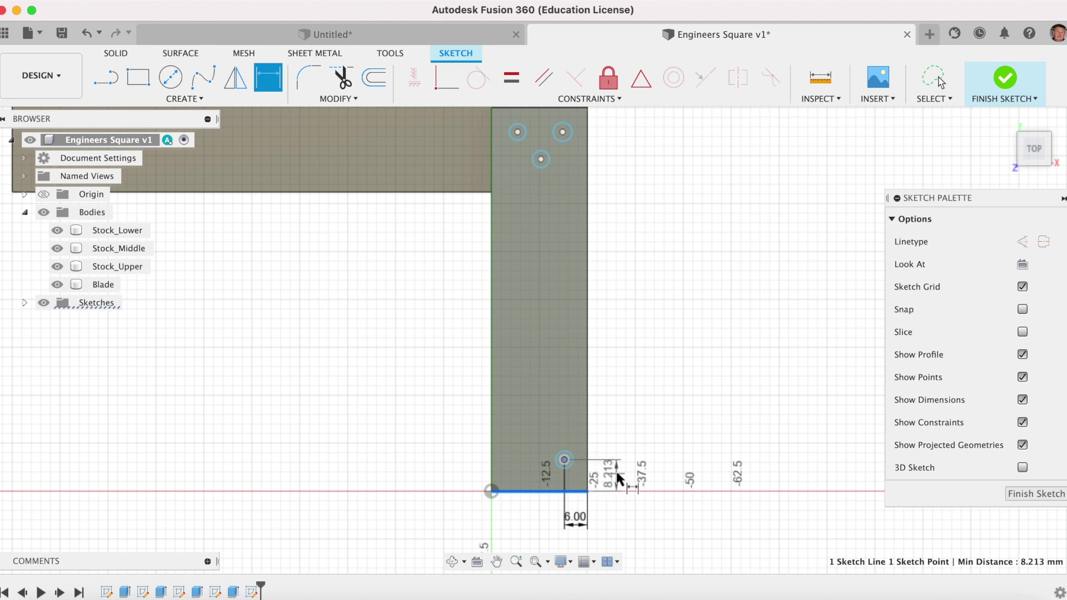
click(628, 474)
text(10)
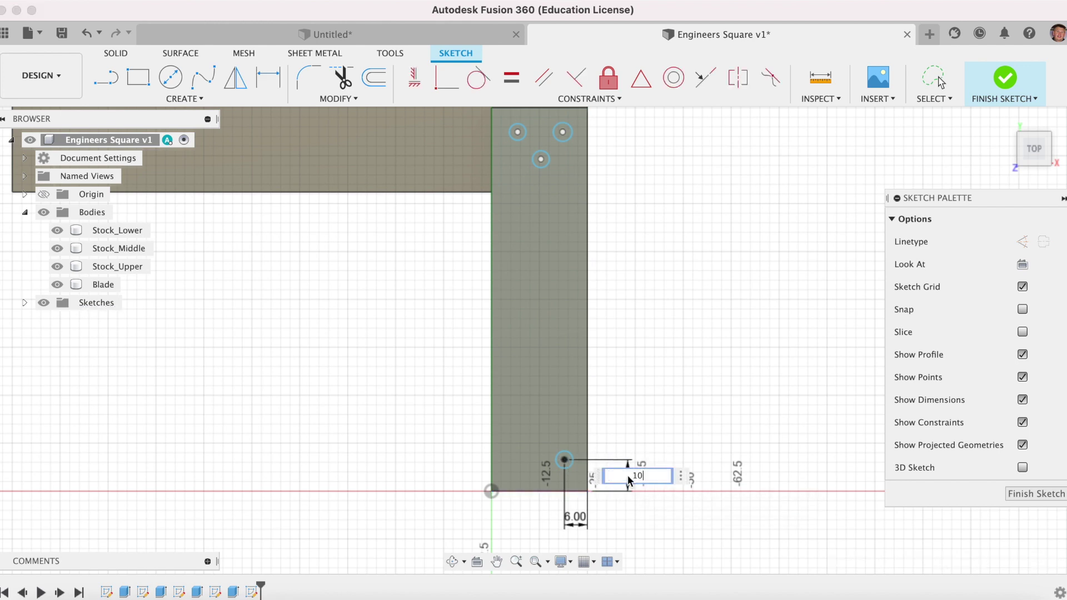
key(Return)
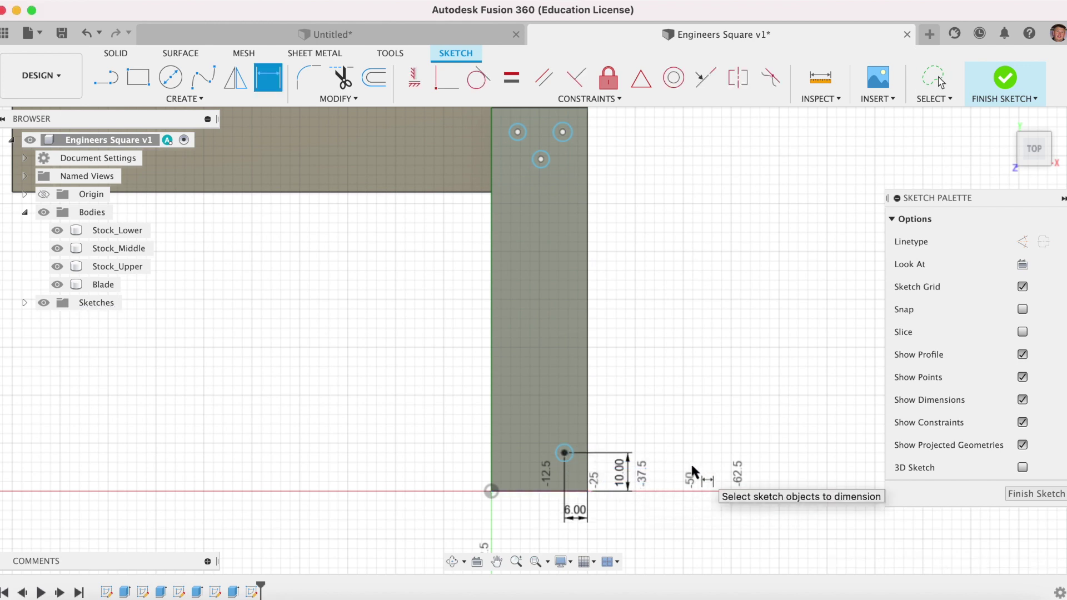
Step: Set the diameter of the circle near the blade's free end to 3 mm
click(565, 447)
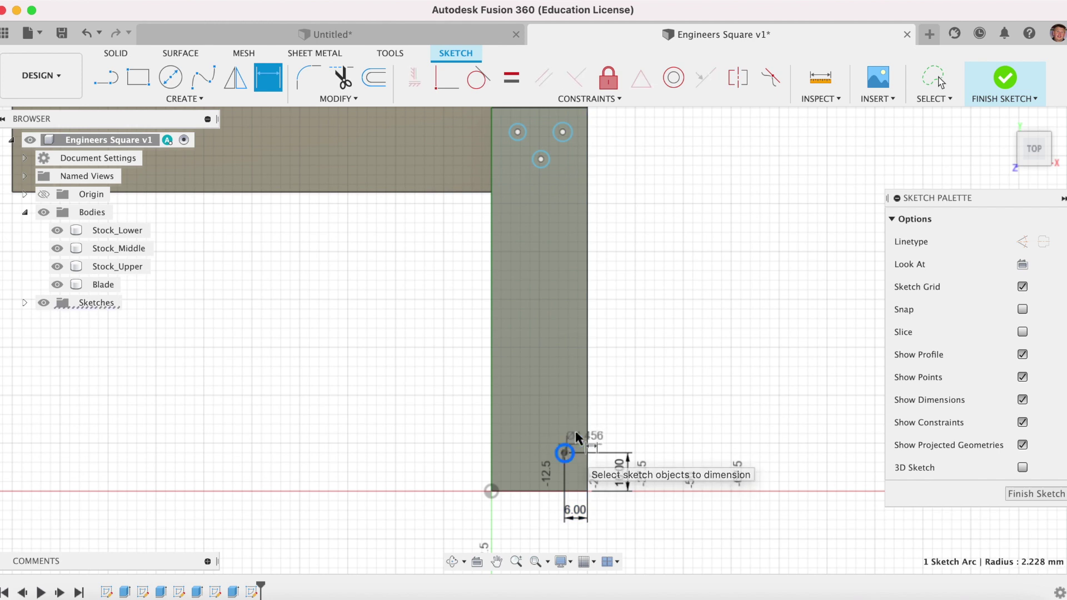
click(634, 390)
text(3)
key(Return)
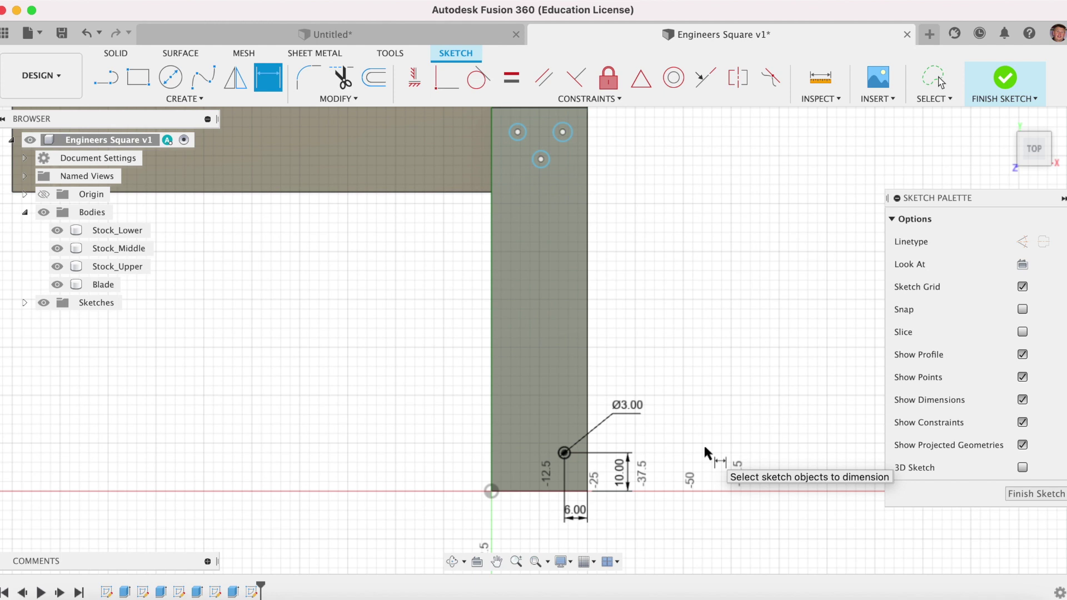
key(Escape)
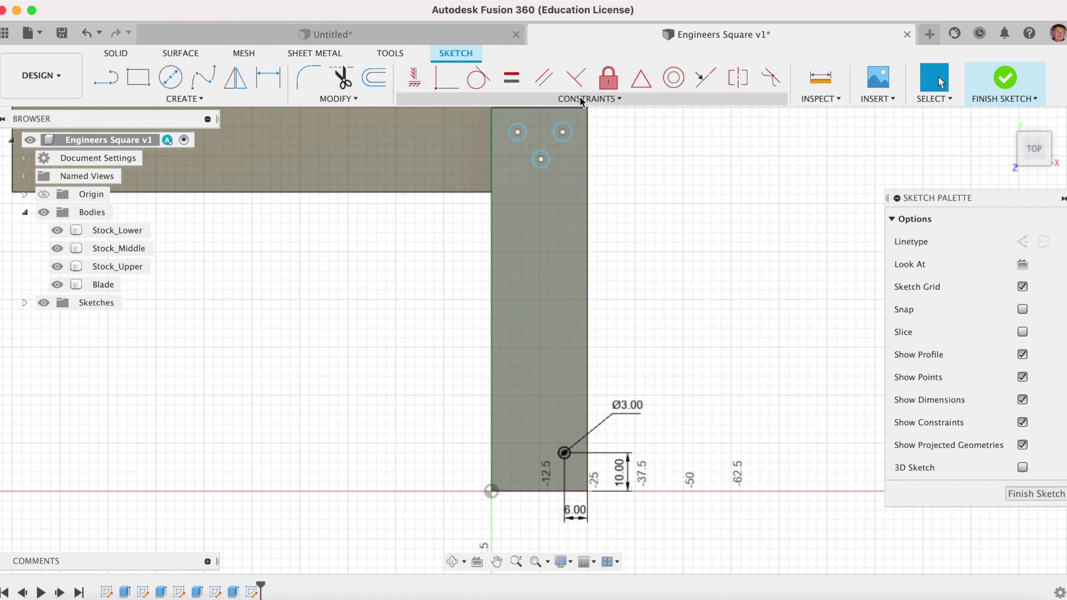
Step: Constrain the outer circle of the upper pair vertically in line with the free-end circle and horizontally level with its neighbour
click(607, 100)
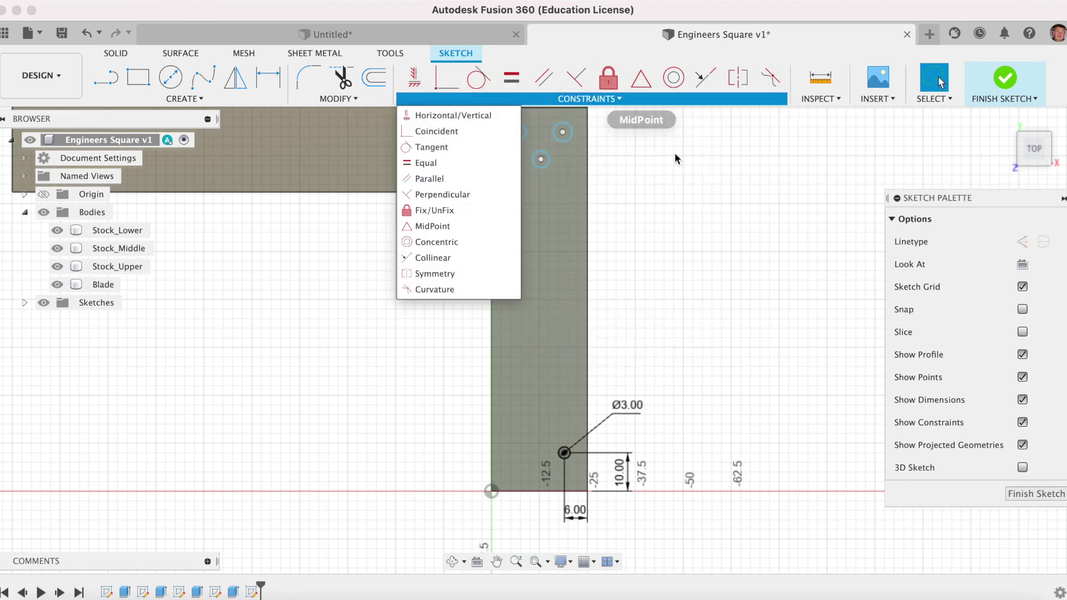
click(687, 169)
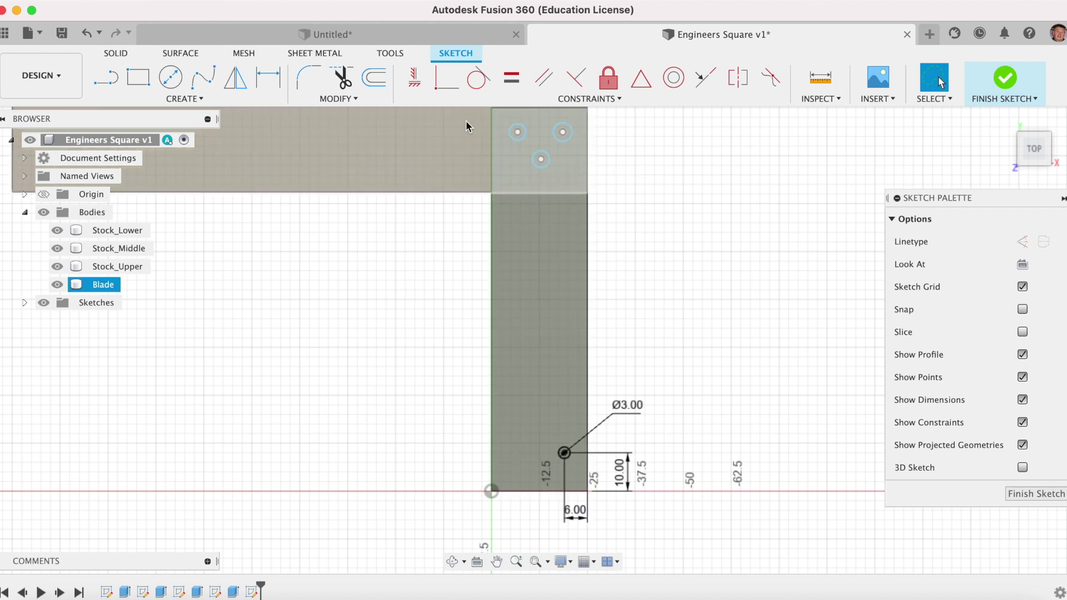
click(415, 83)
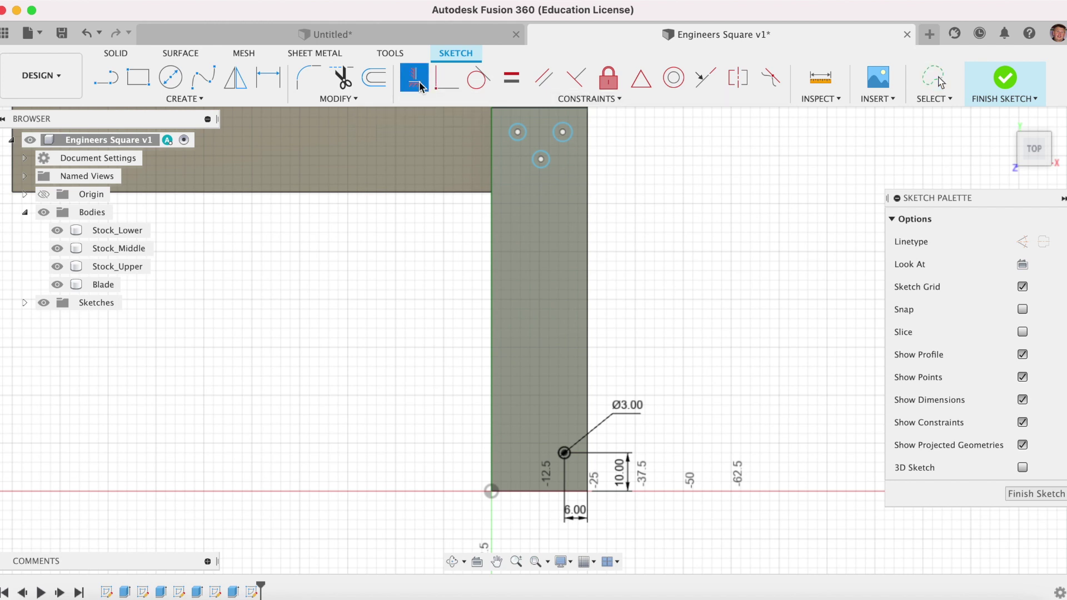
click(562, 131)
click(563, 444)
click(564, 131)
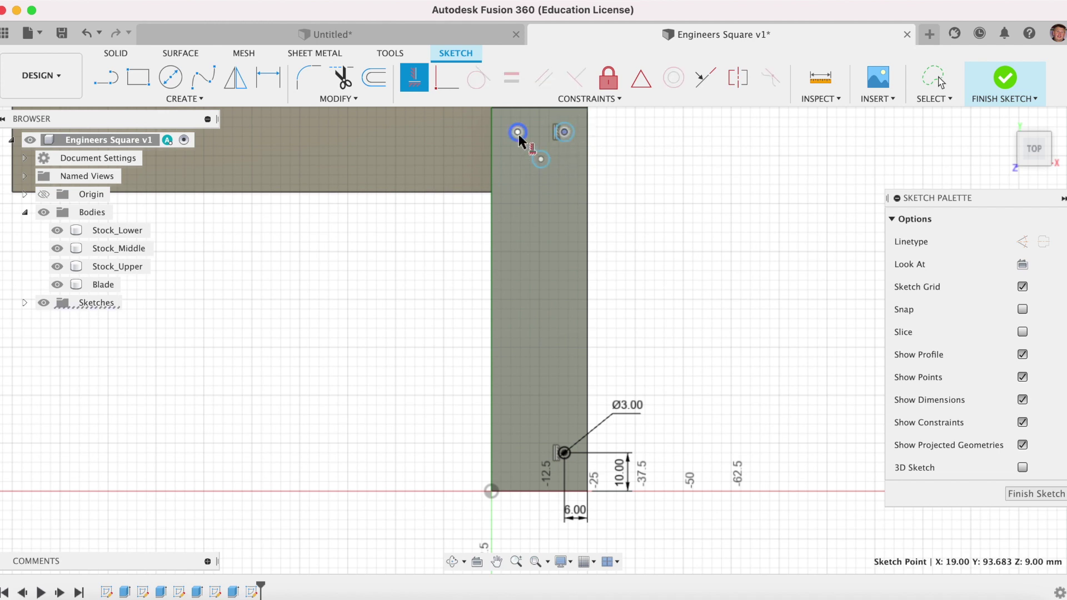
click(518, 132)
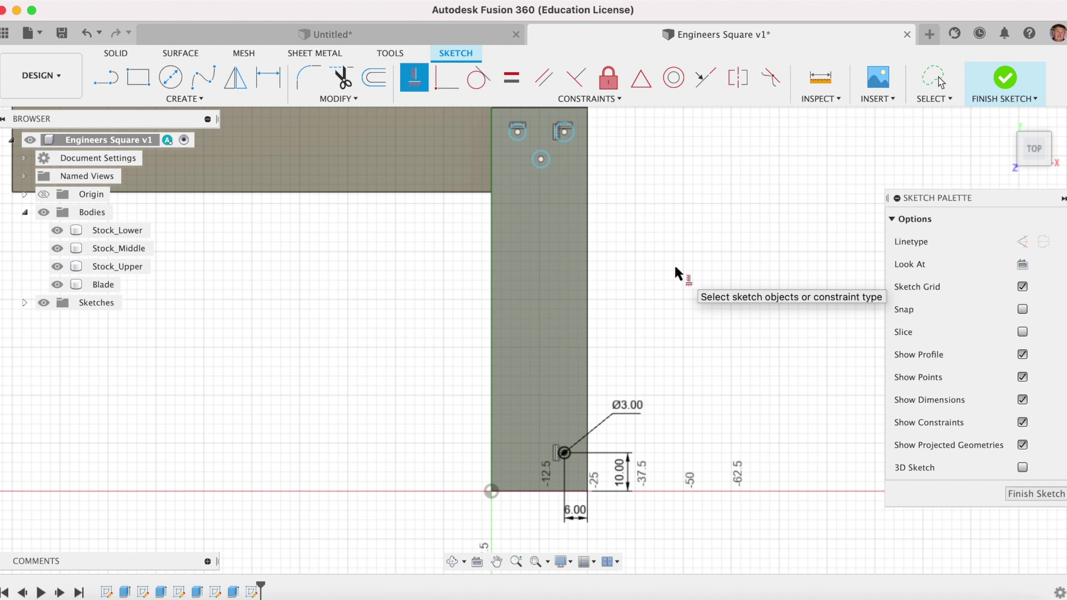
key(Escape)
Step: Dimension the centre of the triangle's lowest circle 84 mm from the blade's free end edge
scroll(671, 272, down, 2)
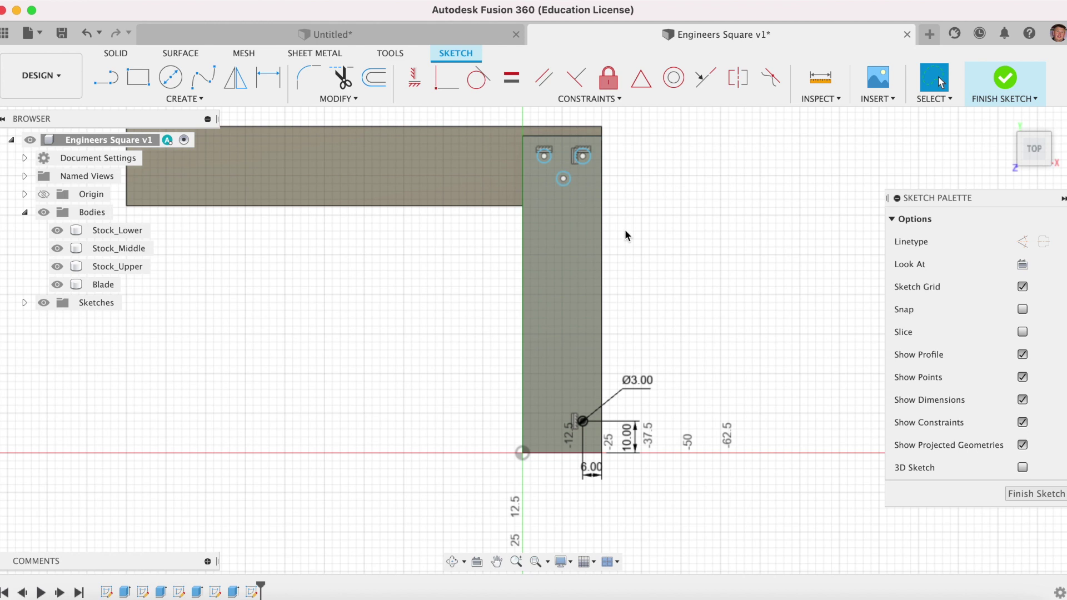
key(d)
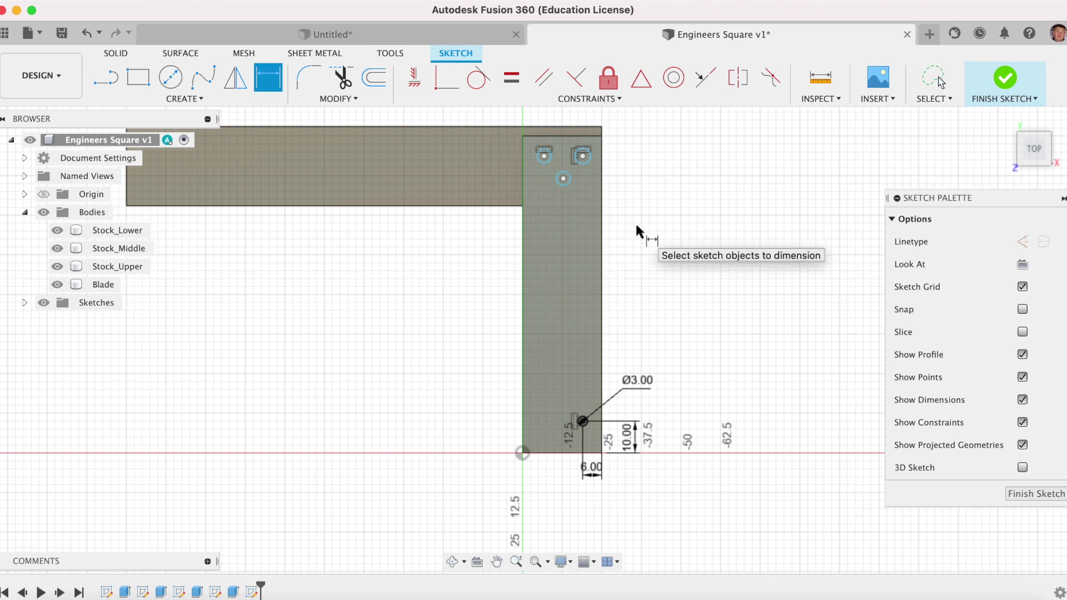
click(563, 453)
click(563, 178)
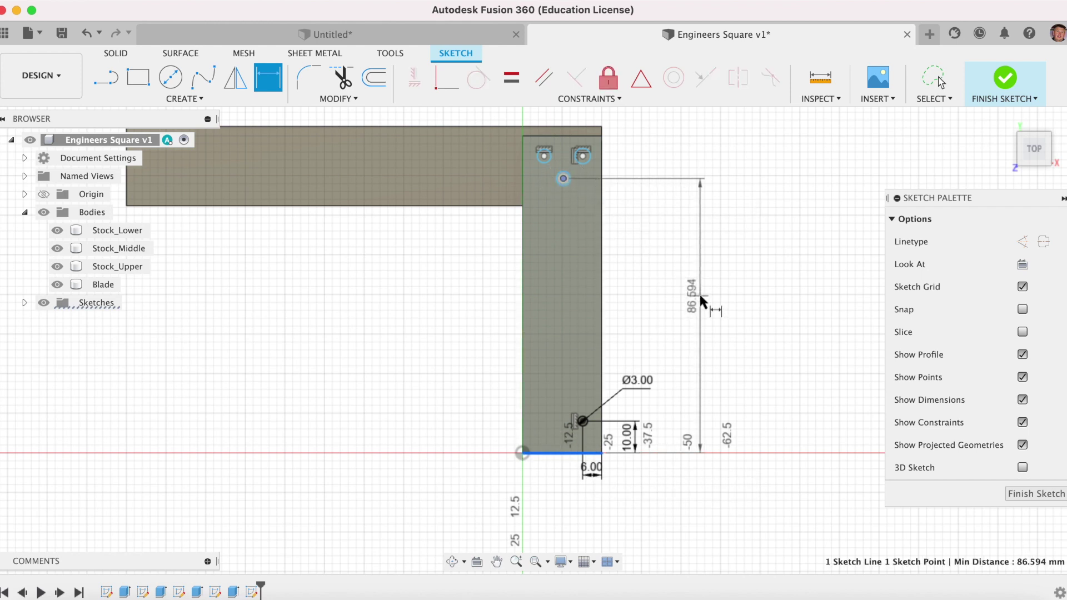
click(699, 295)
text(84)
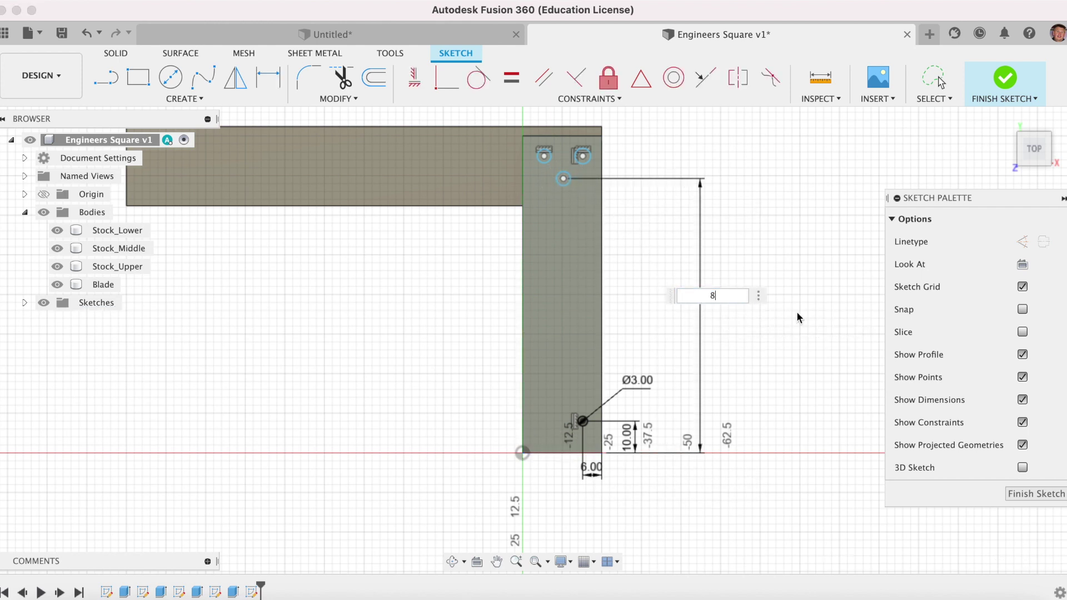
key(Return)
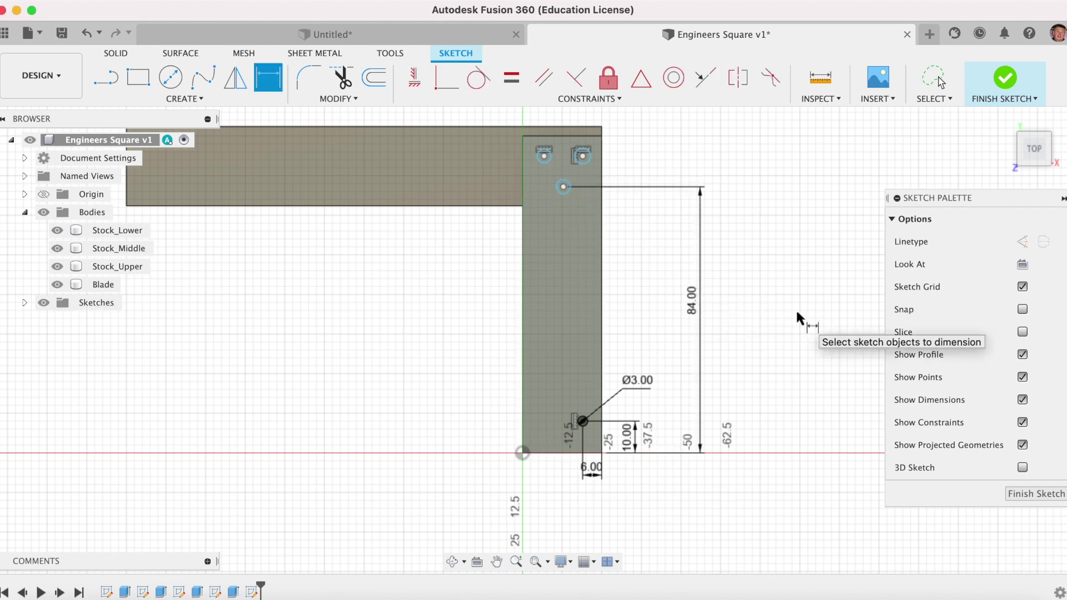
Step: Dimension the centre of the triangle's upper outer circle 94 mm from the blade's free end edge
click(571, 454)
click(582, 156)
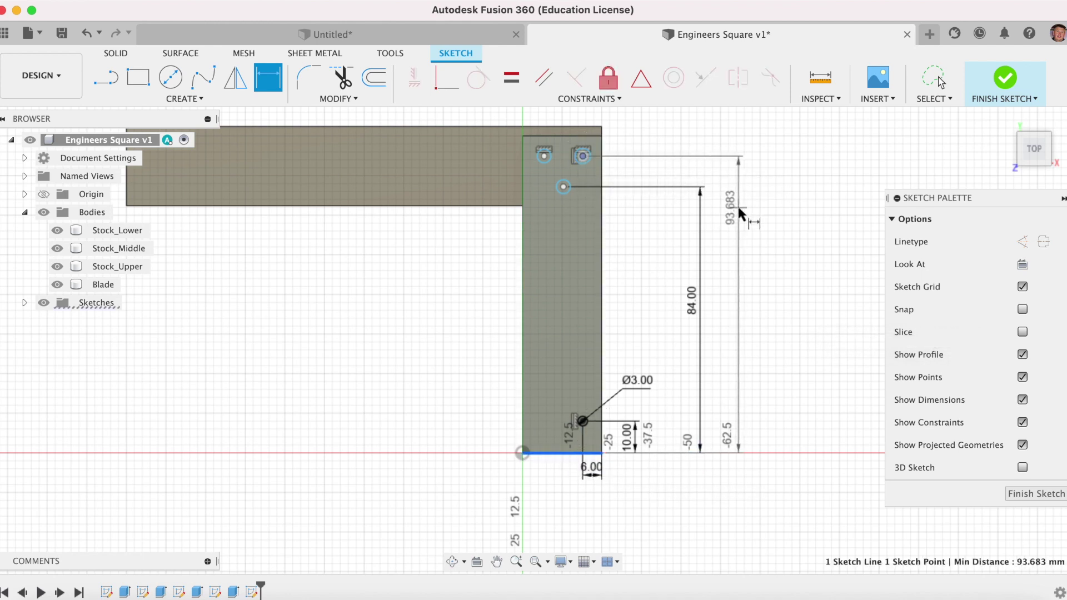
click(746, 227)
text(94)
key(Return)
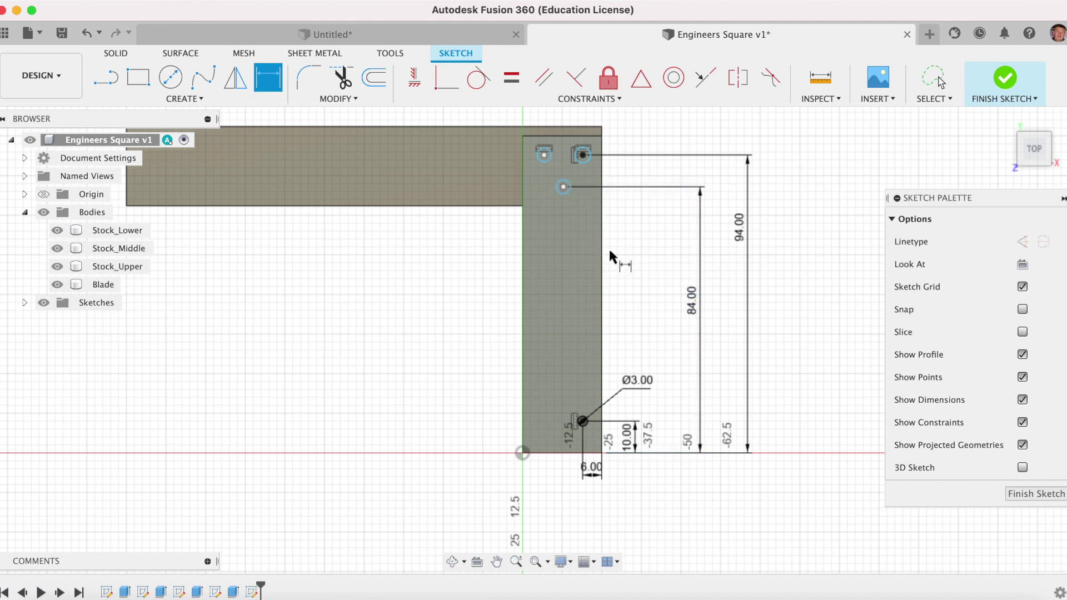
Step: Dimension the centre of the triangle's lowest circle 12.5 mm from the blade's outer long edge
click(563, 187)
click(602, 215)
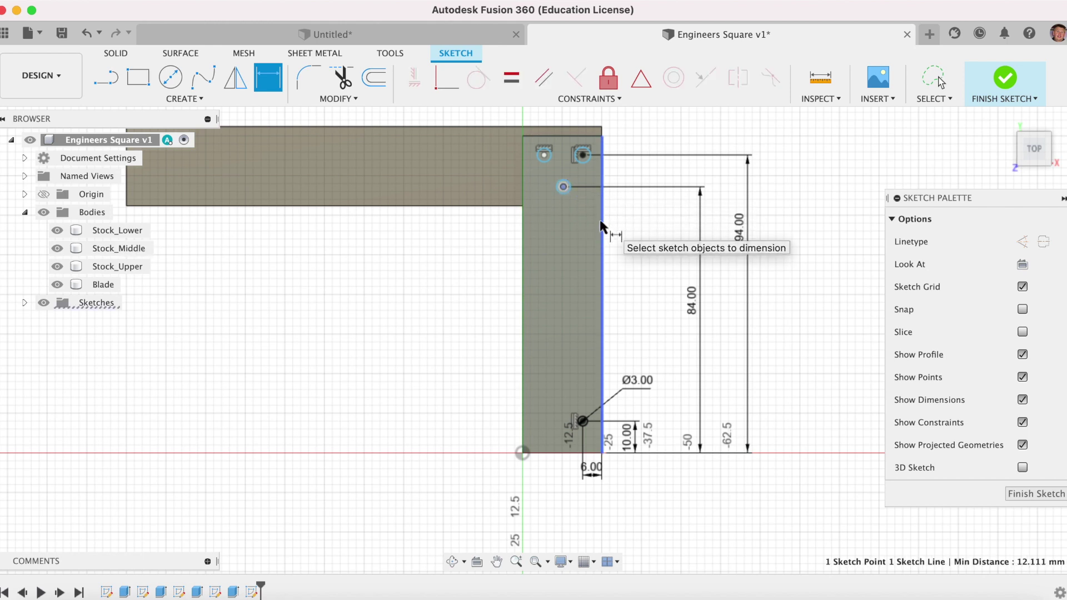
scroll(575, 202, down, 2)
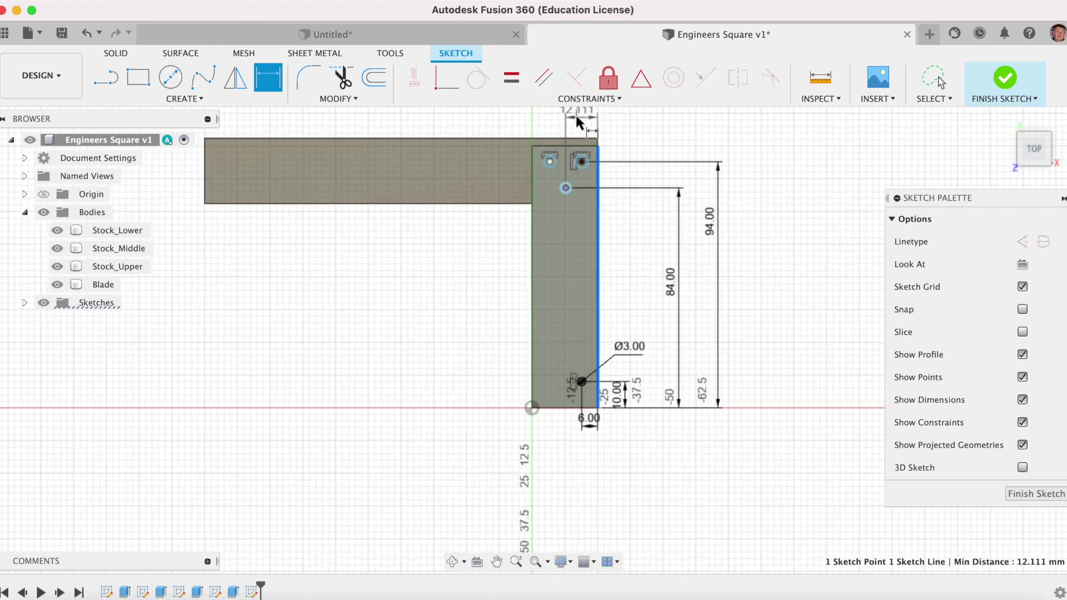
click(584, 115)
text(1)
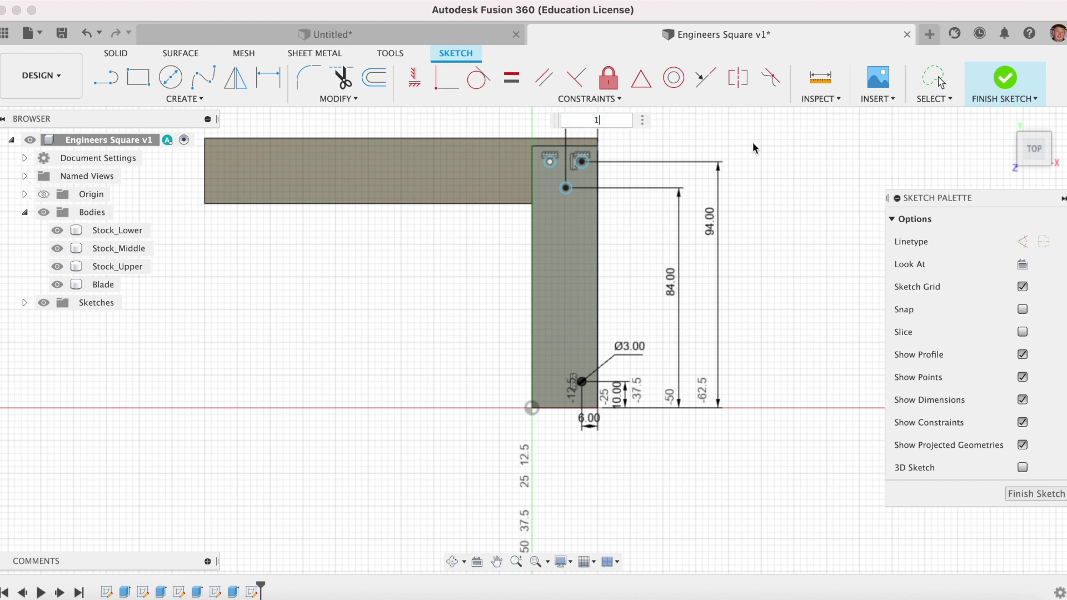
text(2.5)
key(Return)
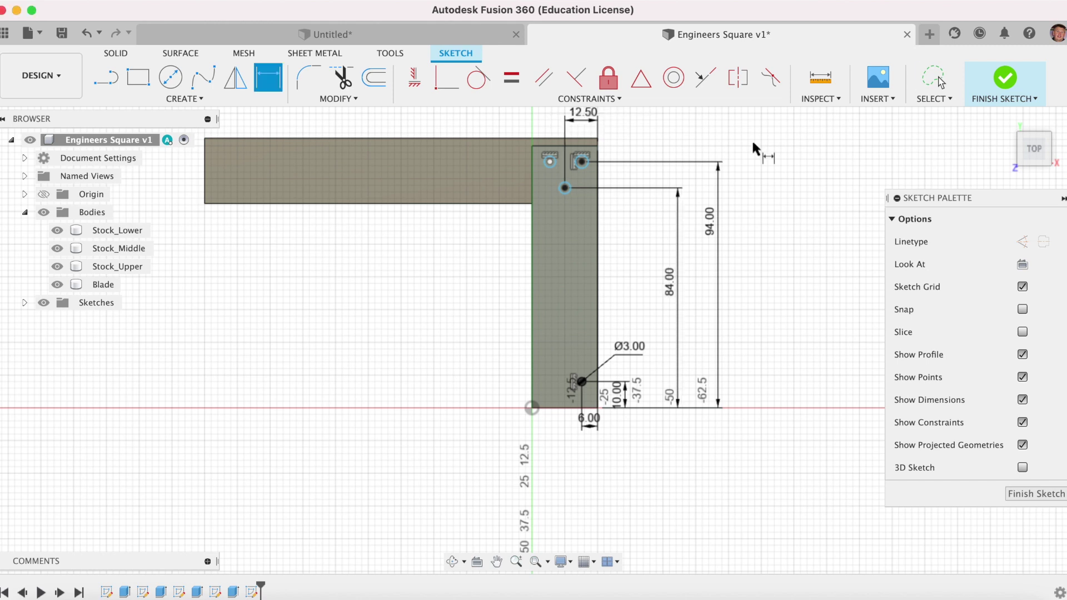
scroll(632, 142, up, 4)
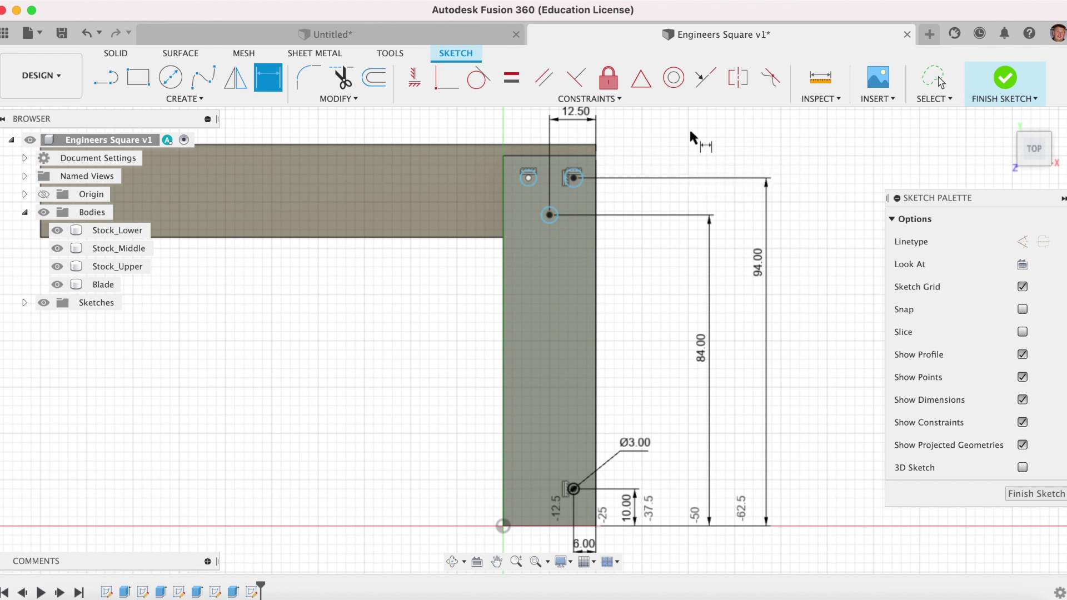
key(Escape)
click(573, 178)
shift+click(528, 178)
shift+click(549, 215)
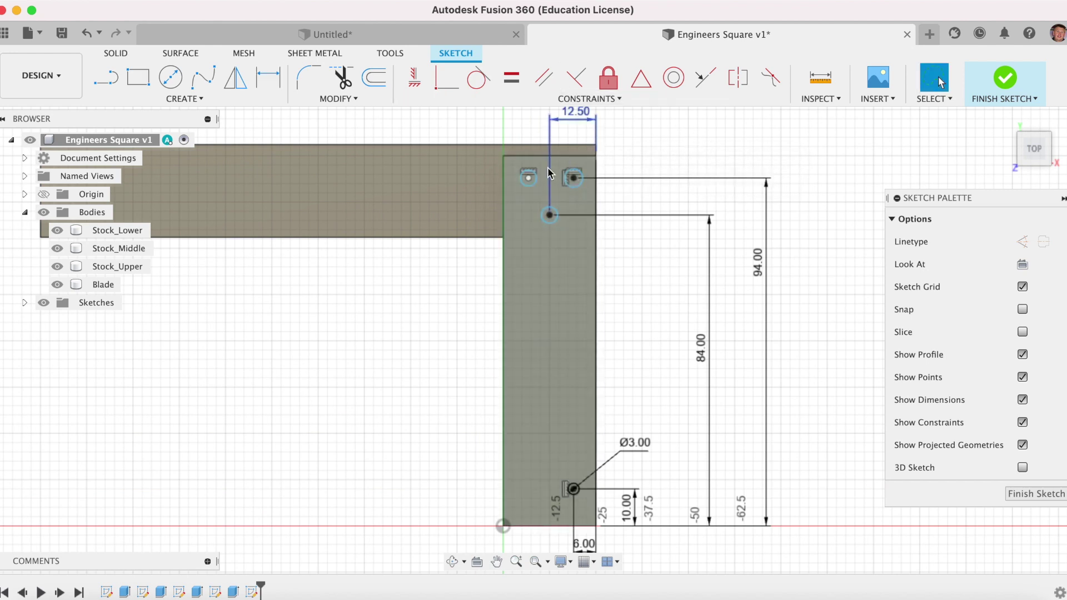
click(511, 79)
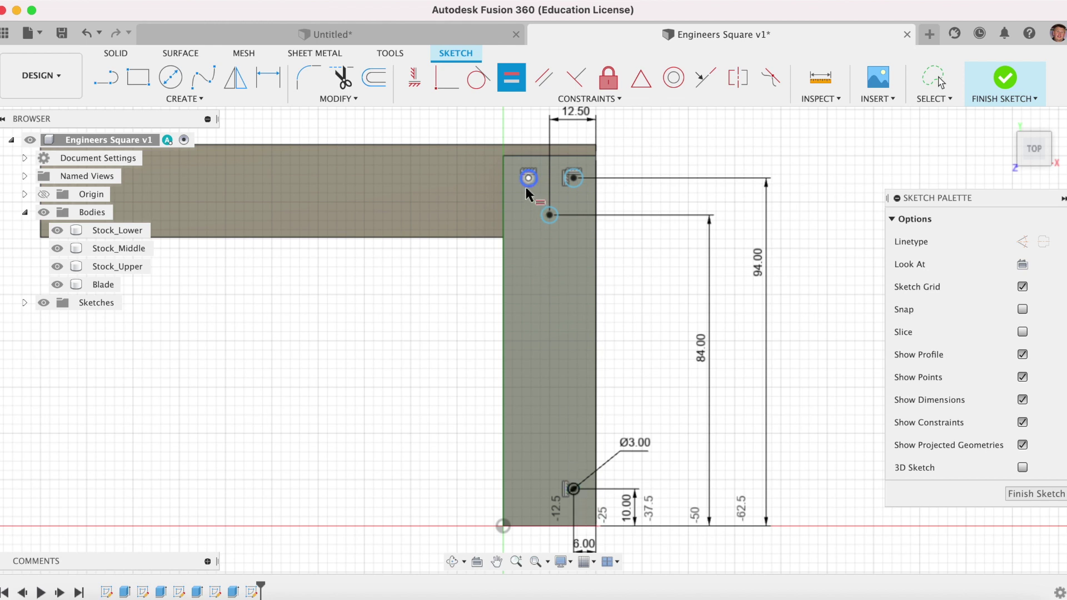
key(Escape)
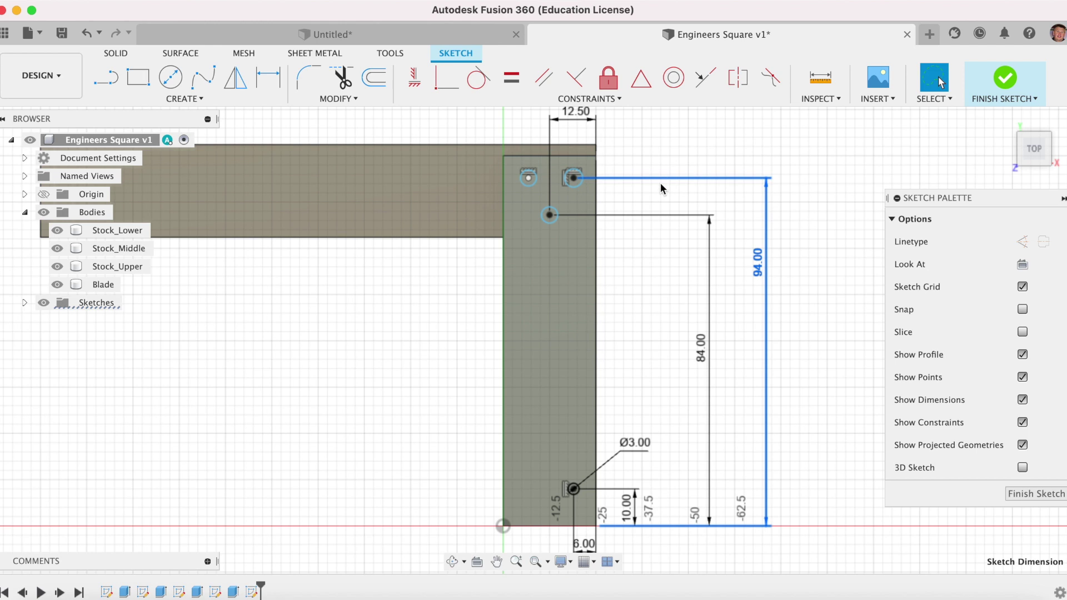
Step: Apply an Equal constraint to the two uppermost circles and the 3 mm circle near the blade's free end
click(528, 178)
click(573, 178)
click(549, 215)
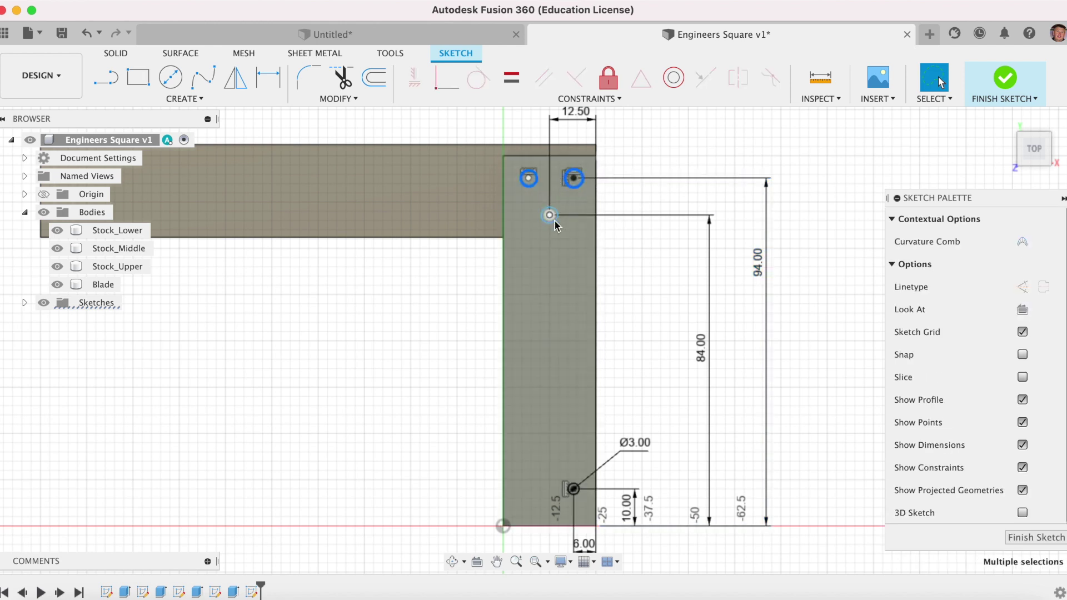
click(575, 488)
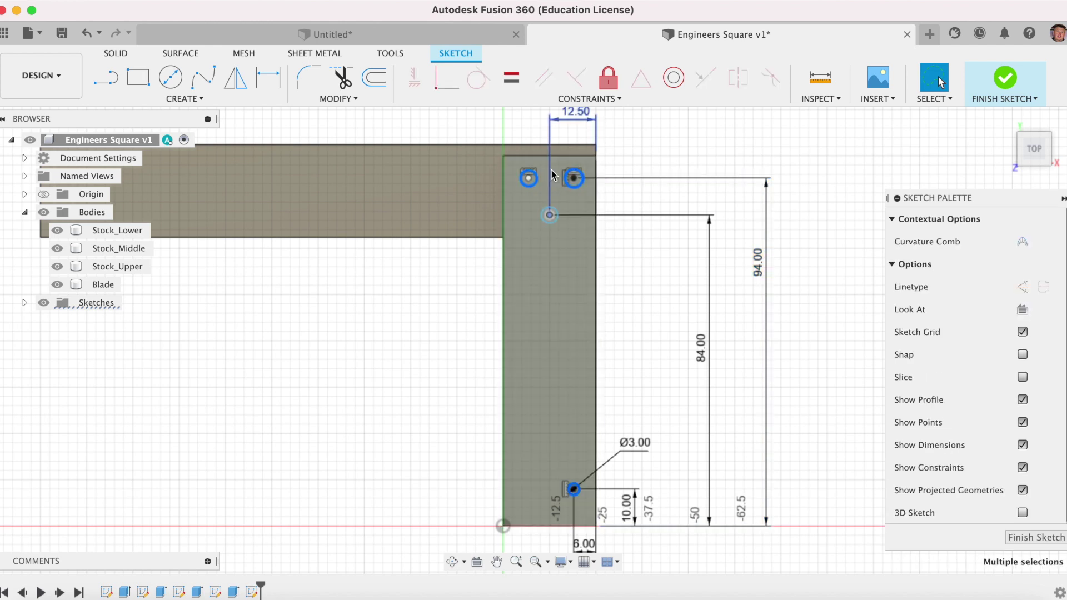
click(511, 79)
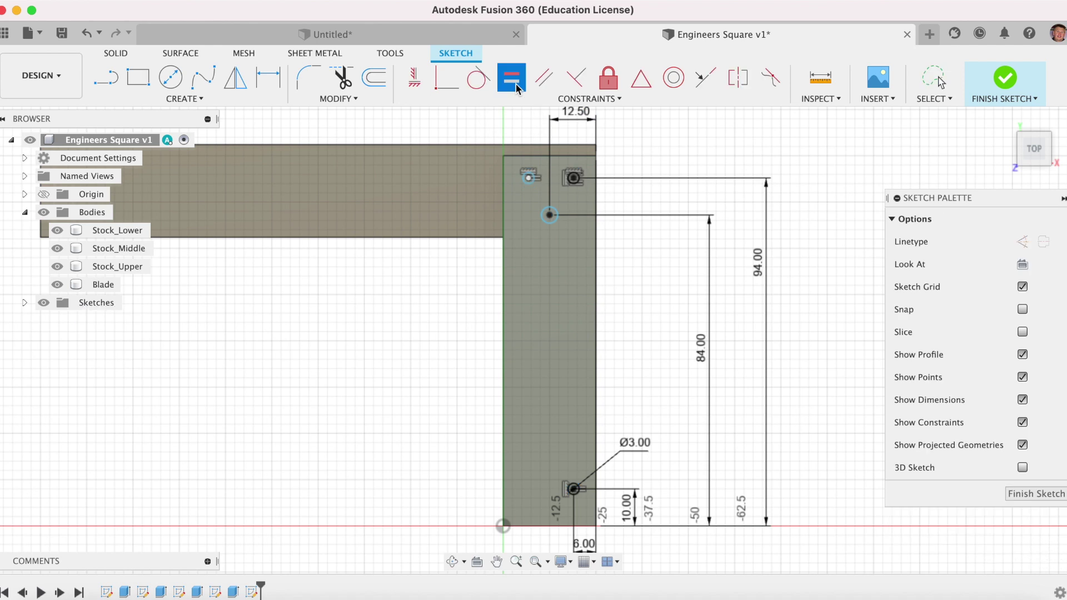
Step: Apply an Equal constraint between the triangle's lowest circle and the 3 mm circle near the stock's free end
scroll(558, 228, up, 1)
click(548, 214)
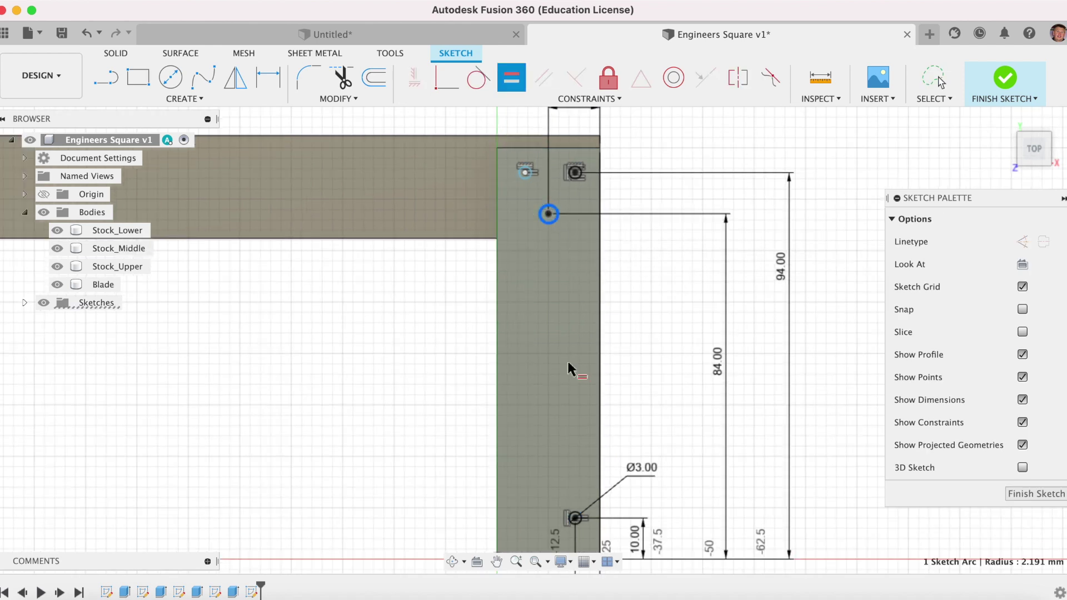
click(575, 516)
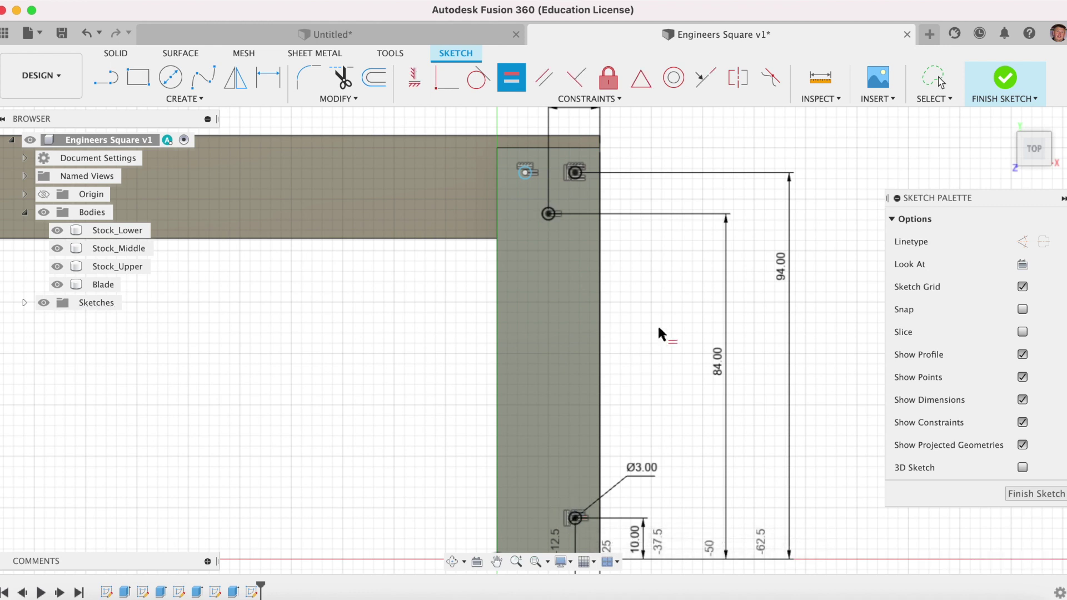
key(Escape)
scroll(647, 339, down, 1)
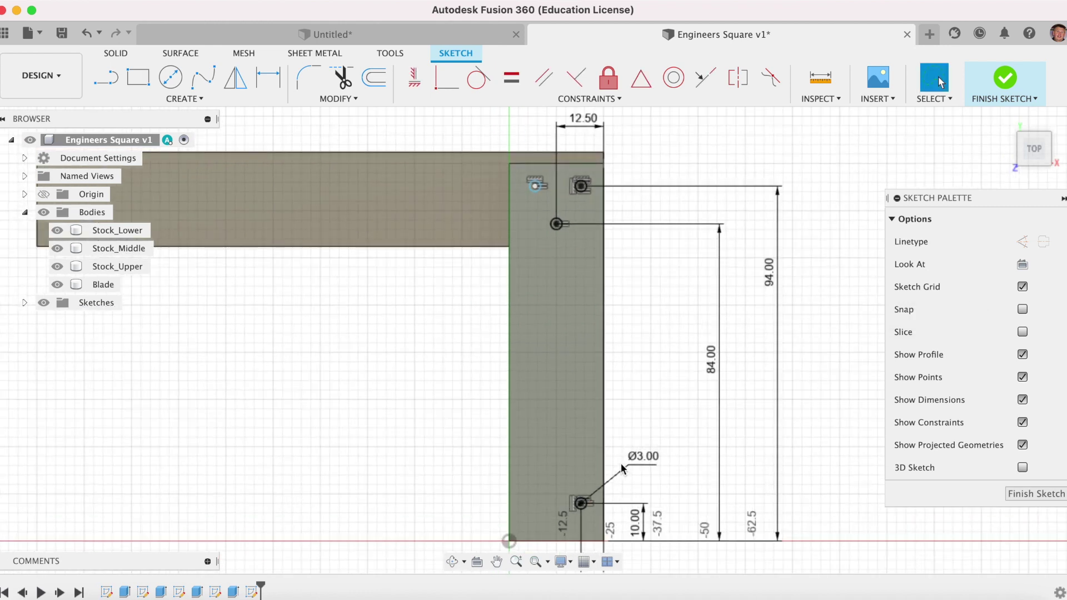
Step: Test the Equal constraints by setting the dimensioned circle's diameter to 5 mm and back to 3 mm
double_click(653, 462)
text(5)
key(Return)
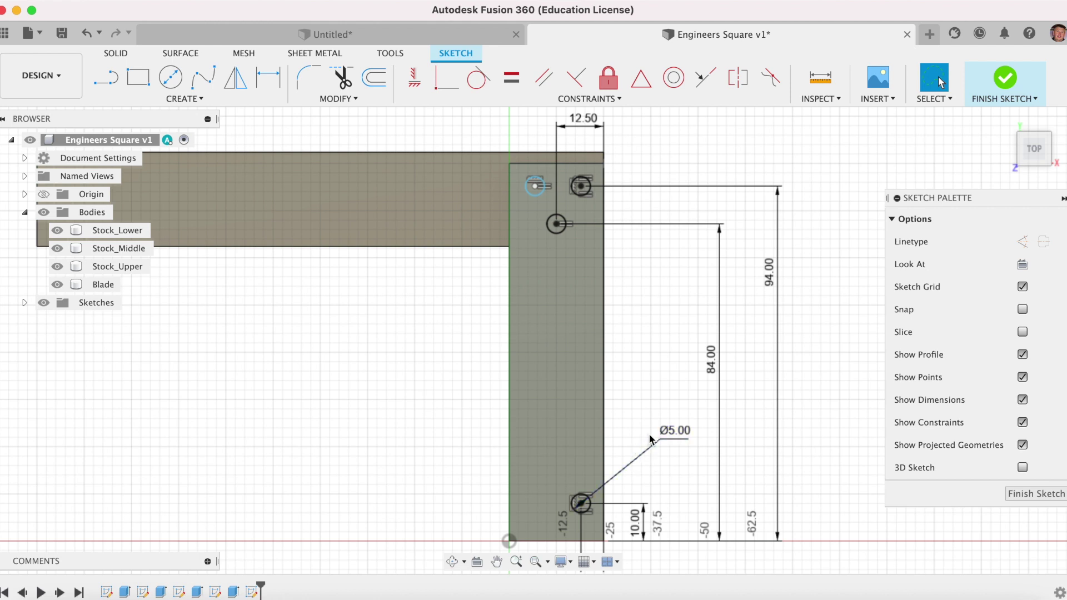
double_click(670, 436)
text(3)
key(Return)
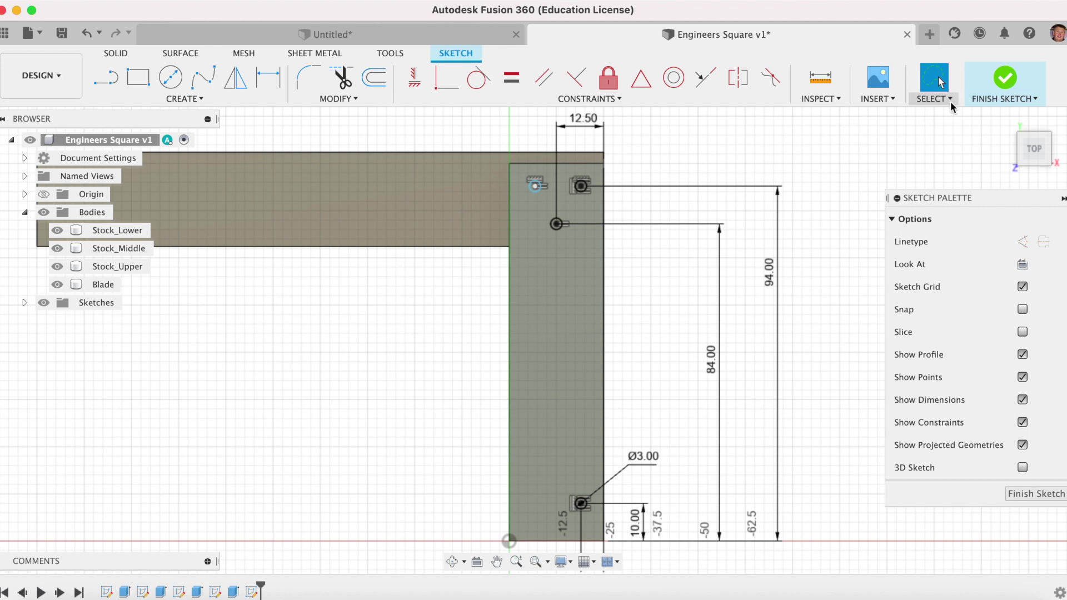
Step: Finish the sketch and extrude the circle near the stock's free end as a cut with the All extent through the stock plates
click(997, 79)
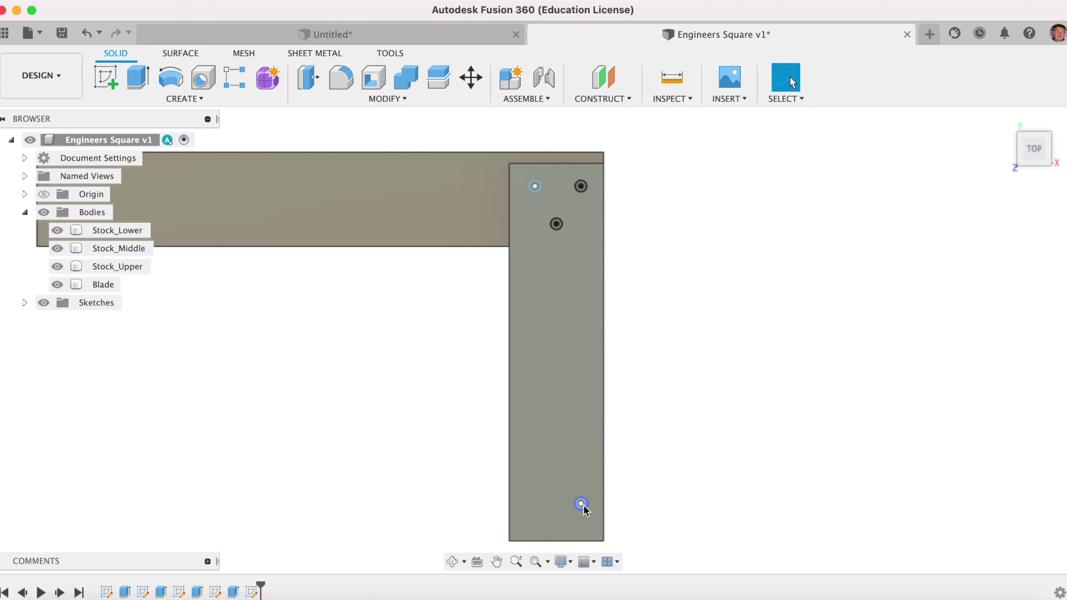
key(e)
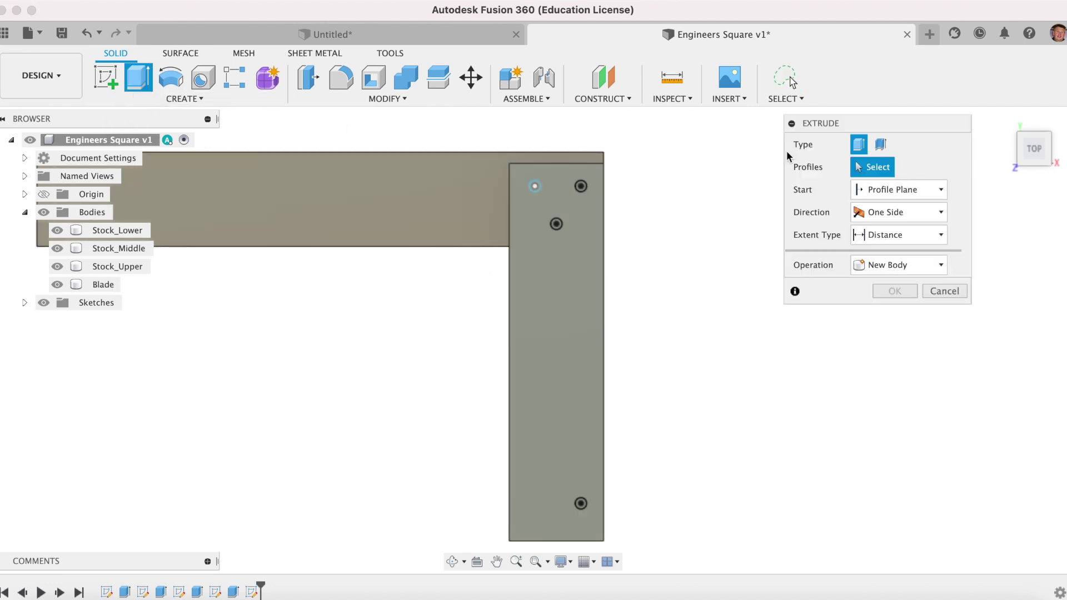
click(1005, 125)
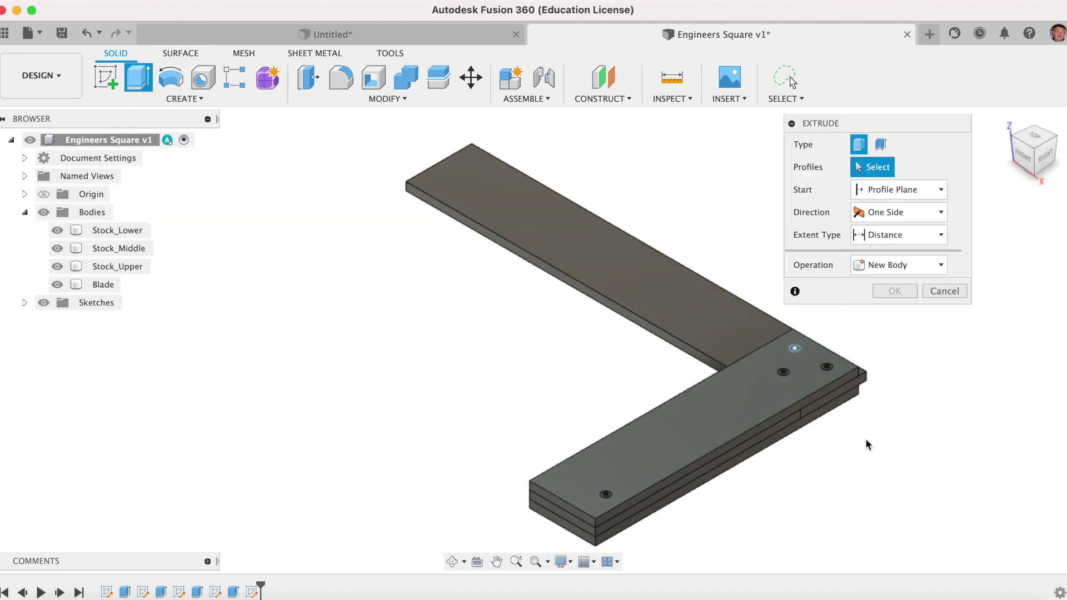
click(606, 494)
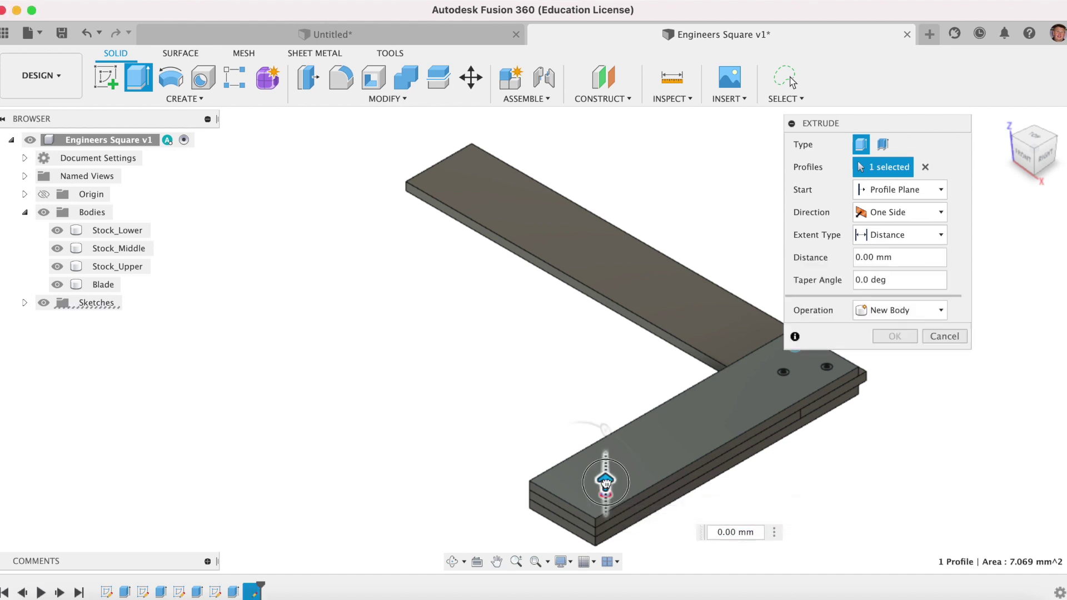
drag(605, 482, 609, 517)
scroll(652, 319, down, 2)
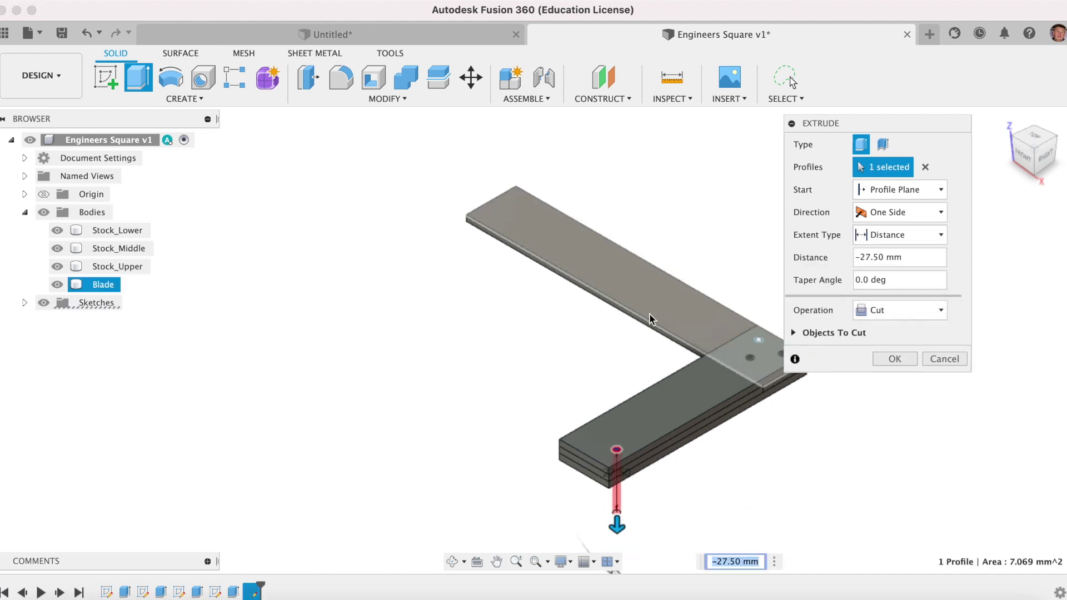
drag(618, 513, 620, 552)
click(896, 235)
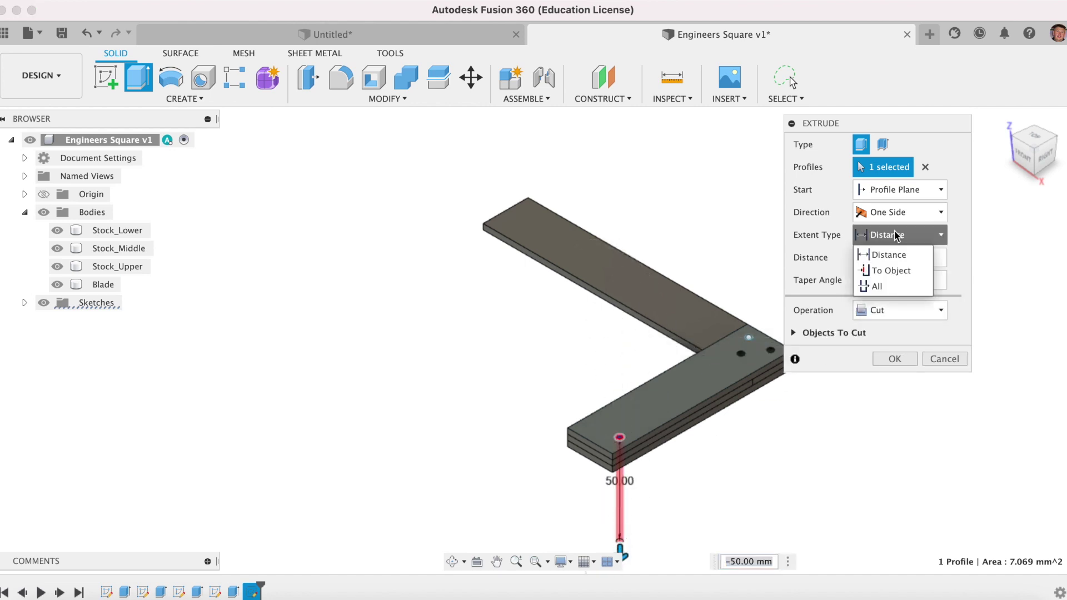
click(877, 286)
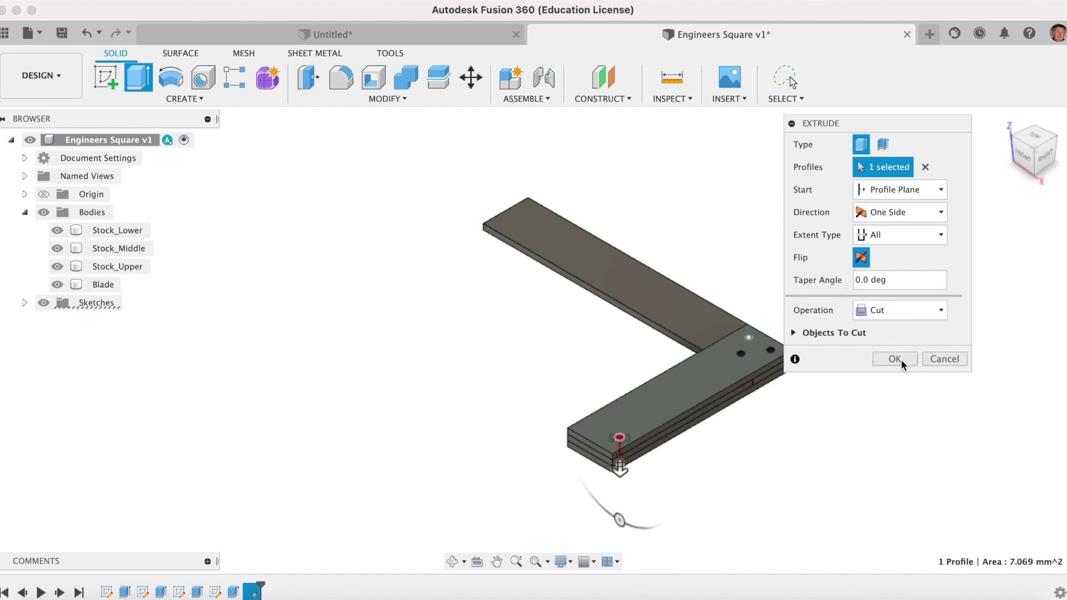
click(897, 360)
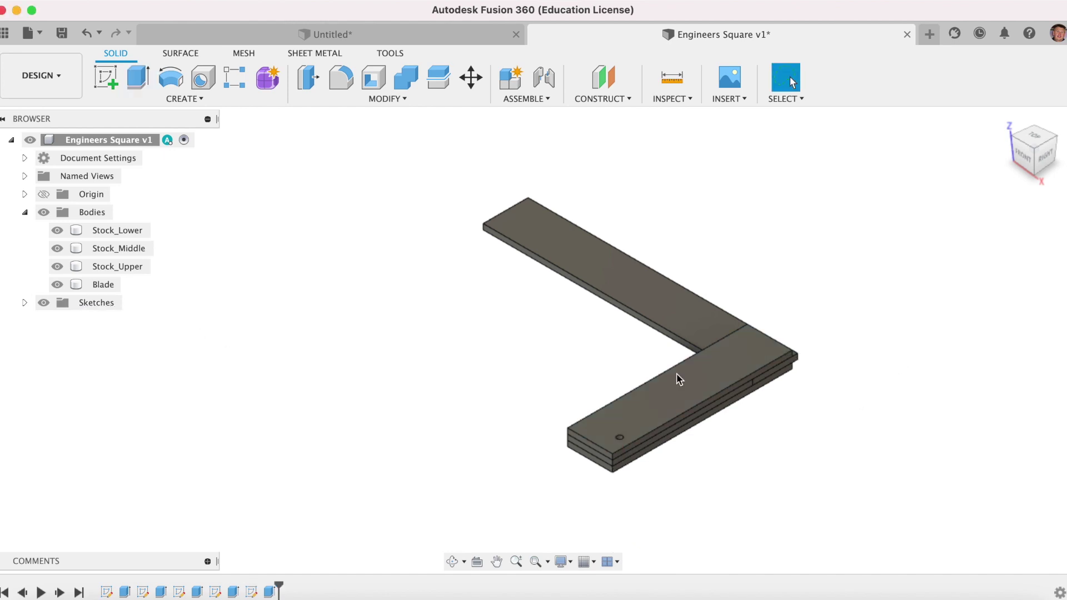
Step: Show Sketch5 to check the remaining hole circles, and hide it again
click(743, 346)
key(Escape)
click(24, 302)
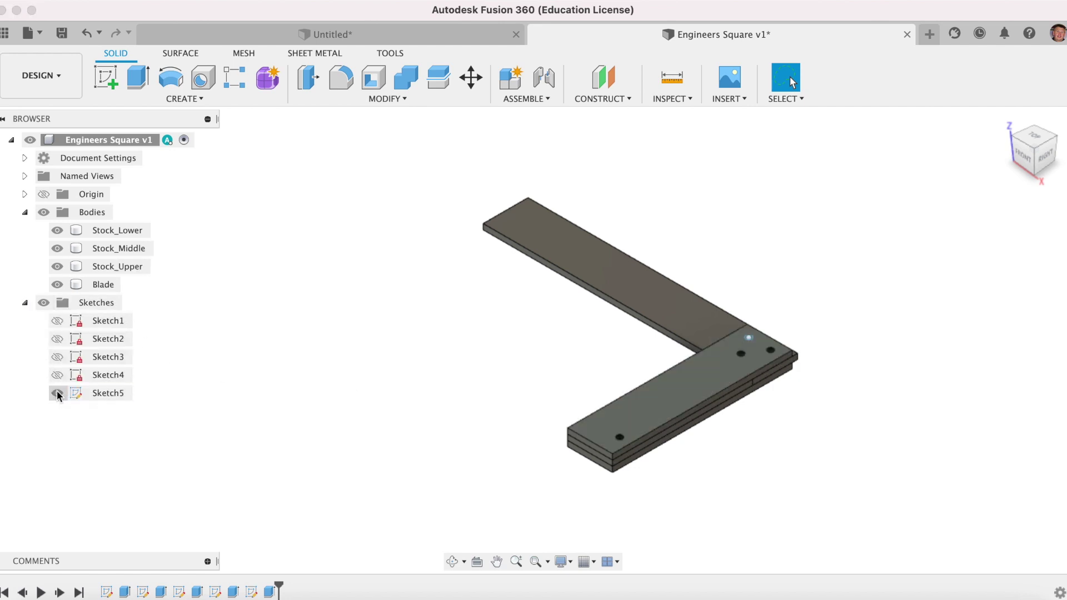
click(24, 302)
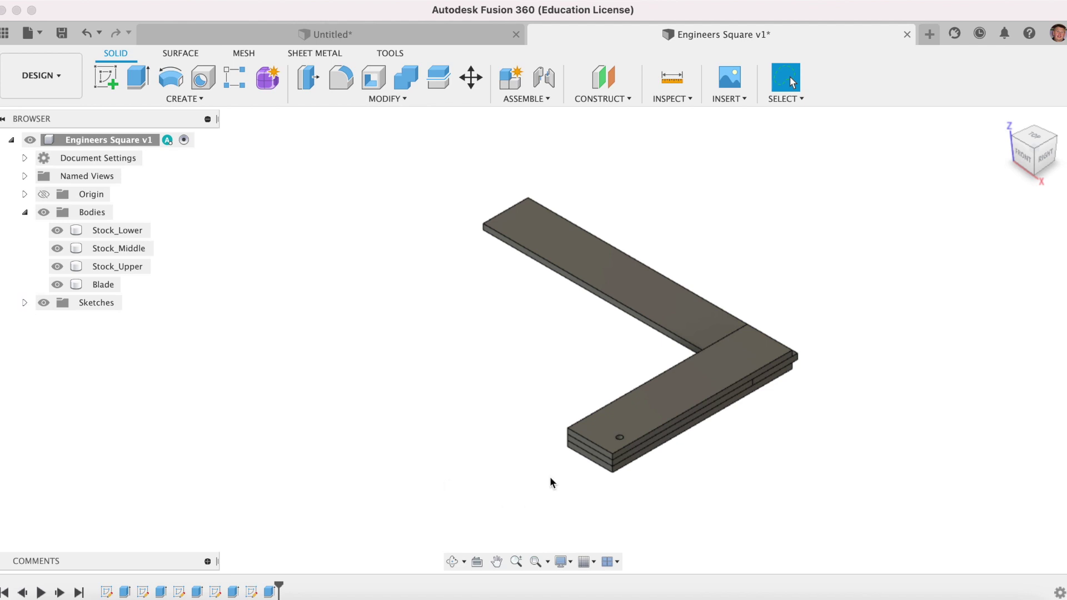
click(611, 441)
key(Escape)
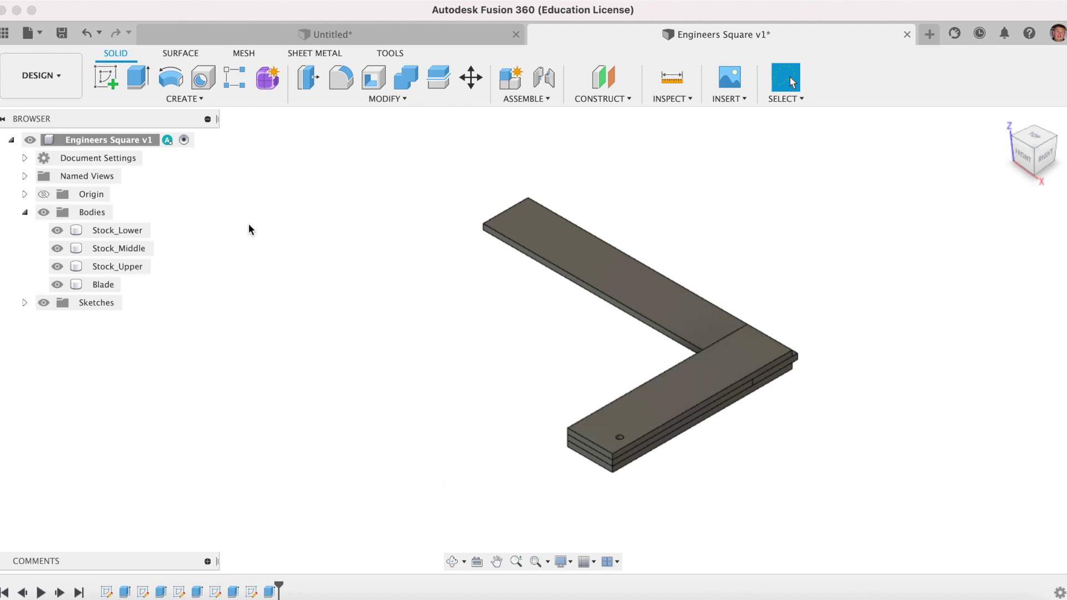
Step: Start a rectangular pattern of type Features using the hole cut near the stock's free end
click(199, 103)
mouse_move(227, 420)
click(282, 424)
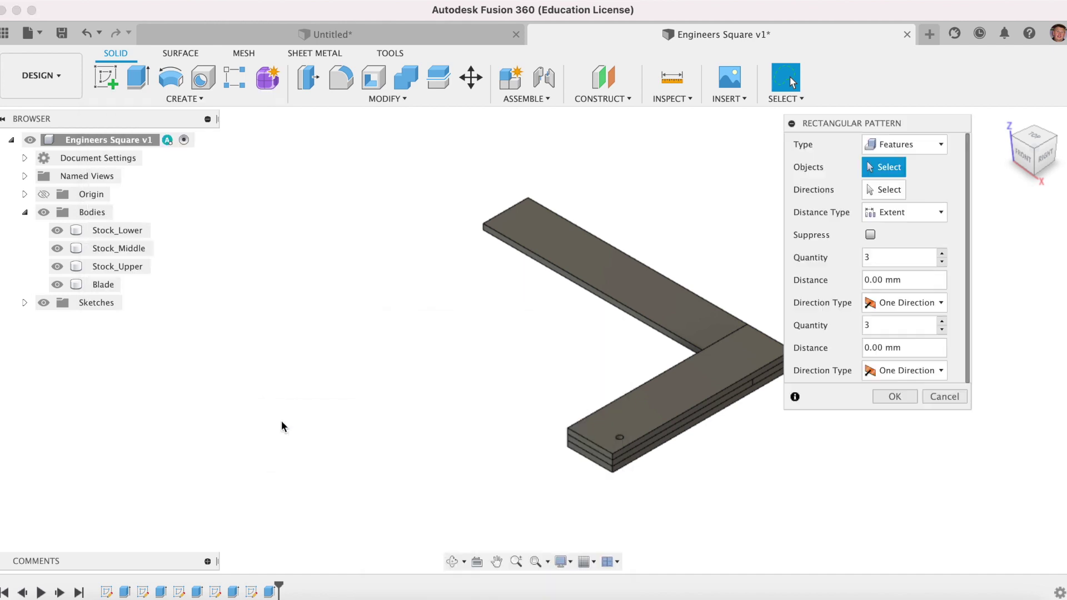
click(909, 146)
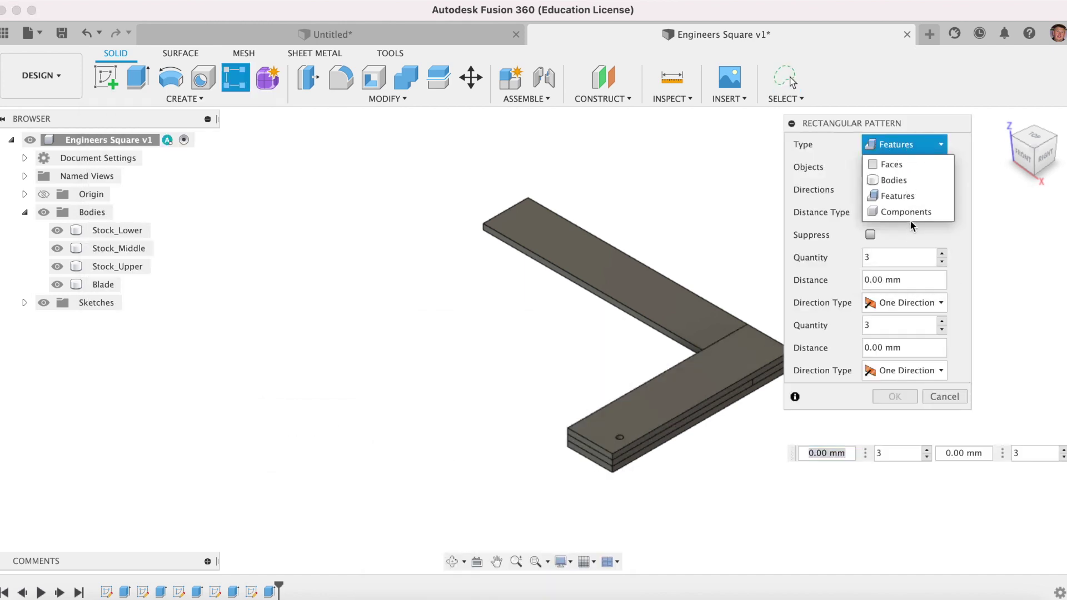
click(909, 197)
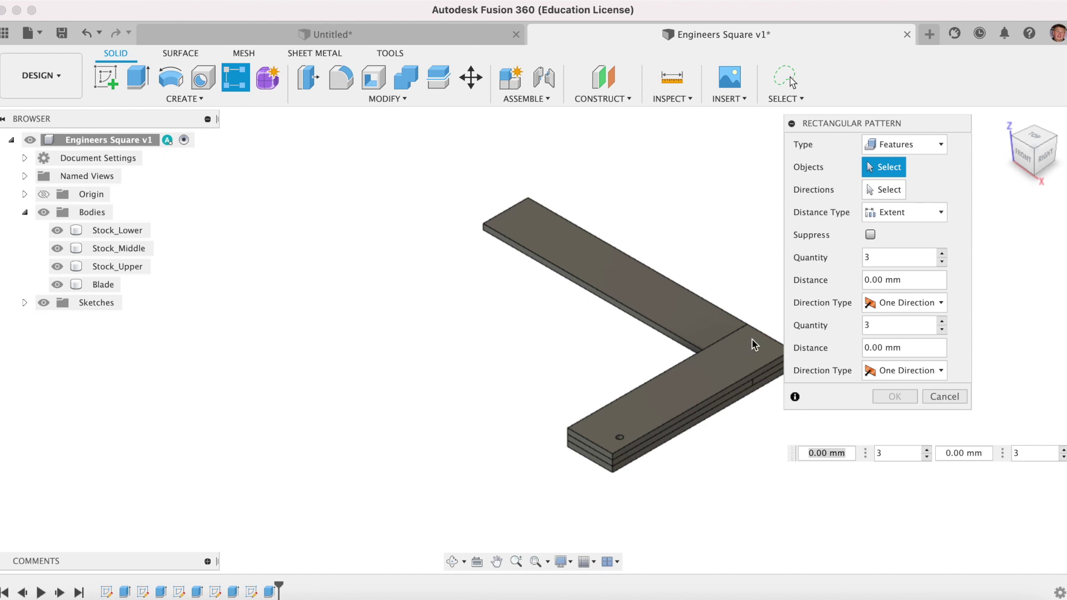
scroll(618, 441, up, 5)
click(614, 430)
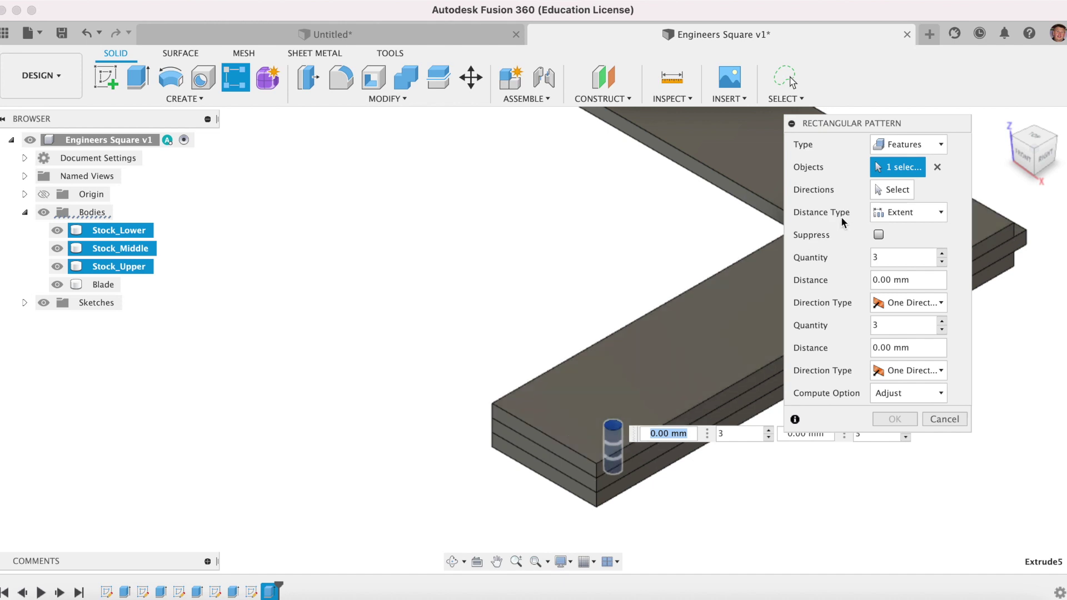
Step: Set the pattern's first direction along the stock's short end edge with quantity 2 and an extent of 13 mm
click(912, 212)
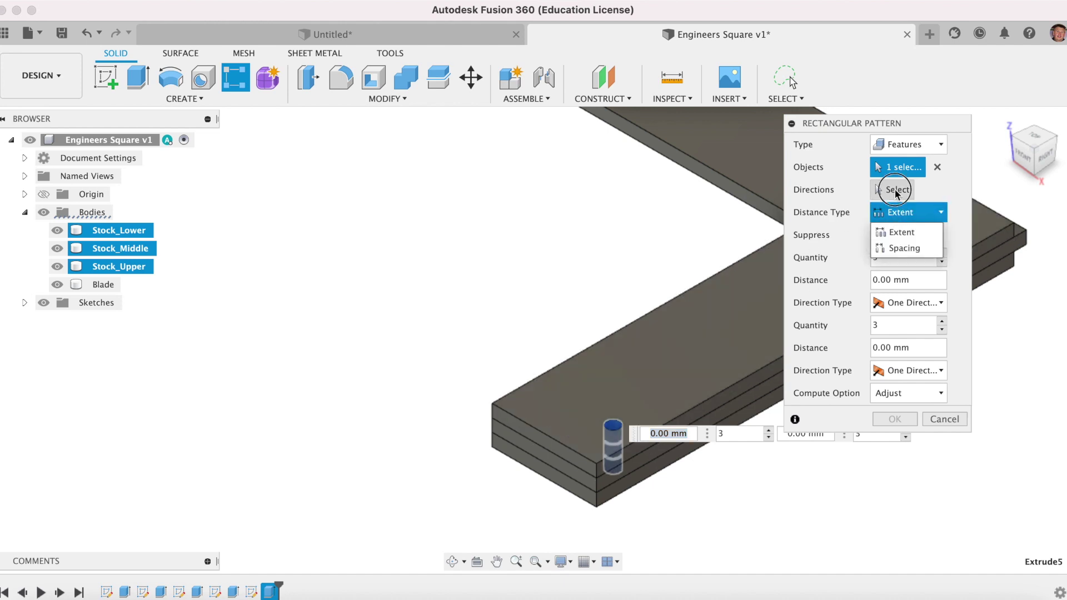
click(895, 190)
click(568, 449)
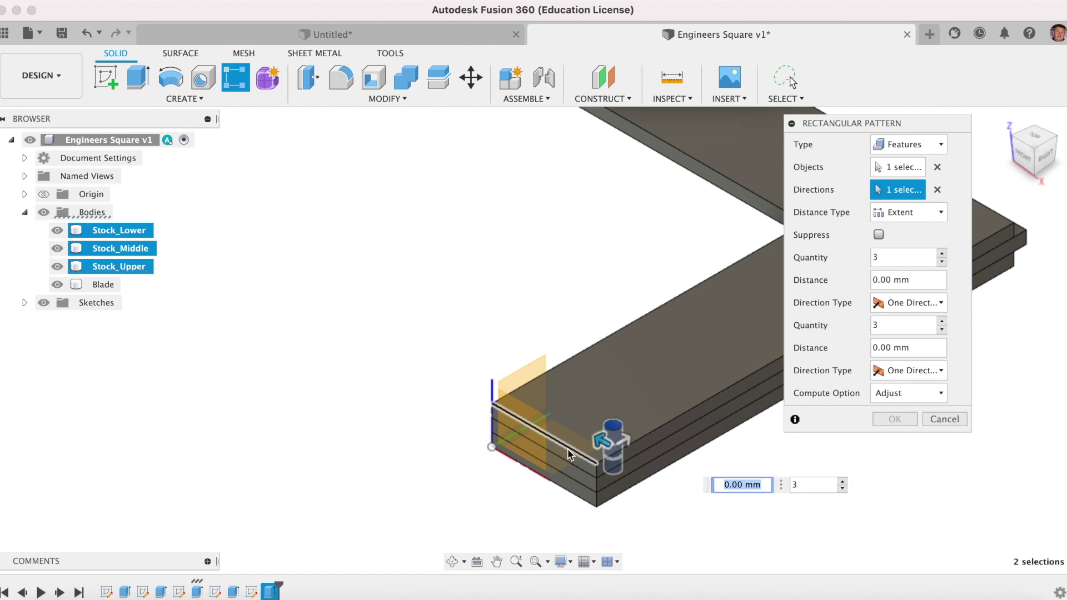
drag(603, 440, 538, 404)
key(Tab)
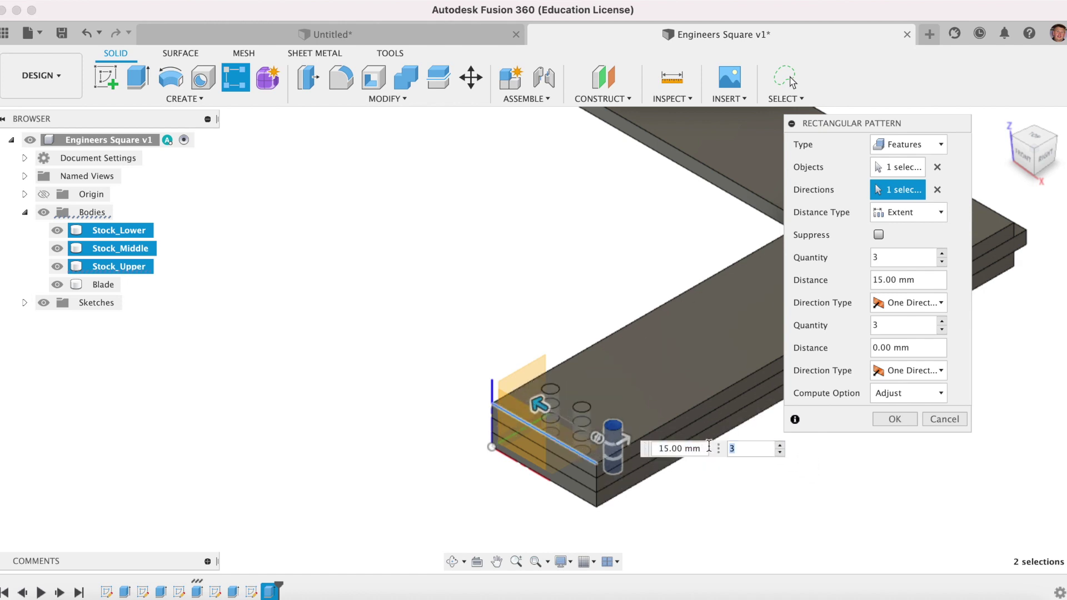
text(2)
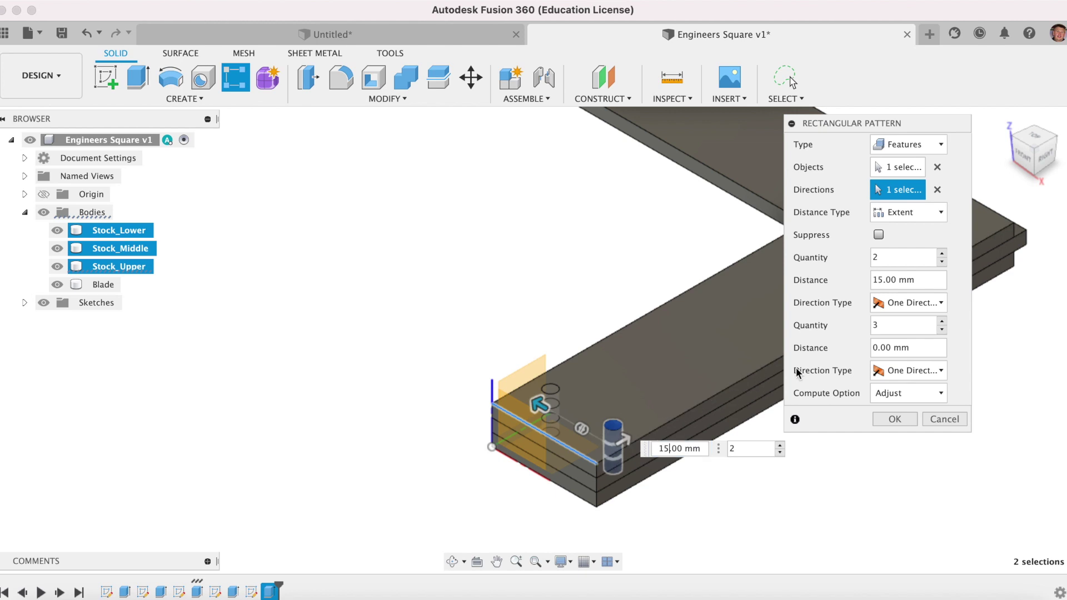
key(Return)
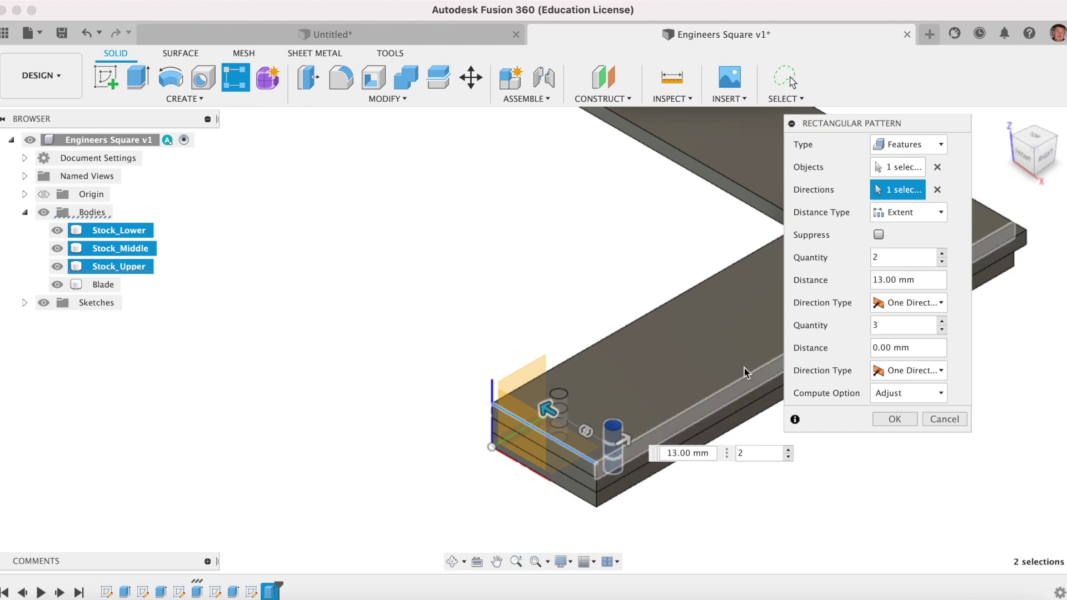
Step: Set the second direction along the stock's length with quantity 3 and an extent of 60 mm, and complete the pattern
click(626, 443)
drag(626, 443, 724, 369)
click(925, 425)
click(833, 424)
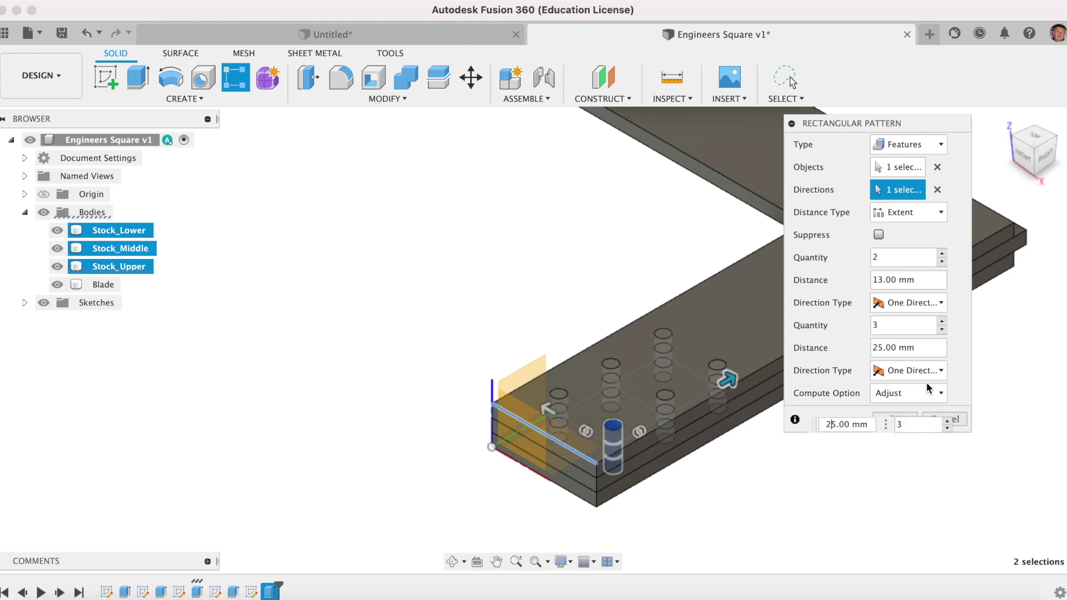
key(BackSpace)
text(60)
key(Return)
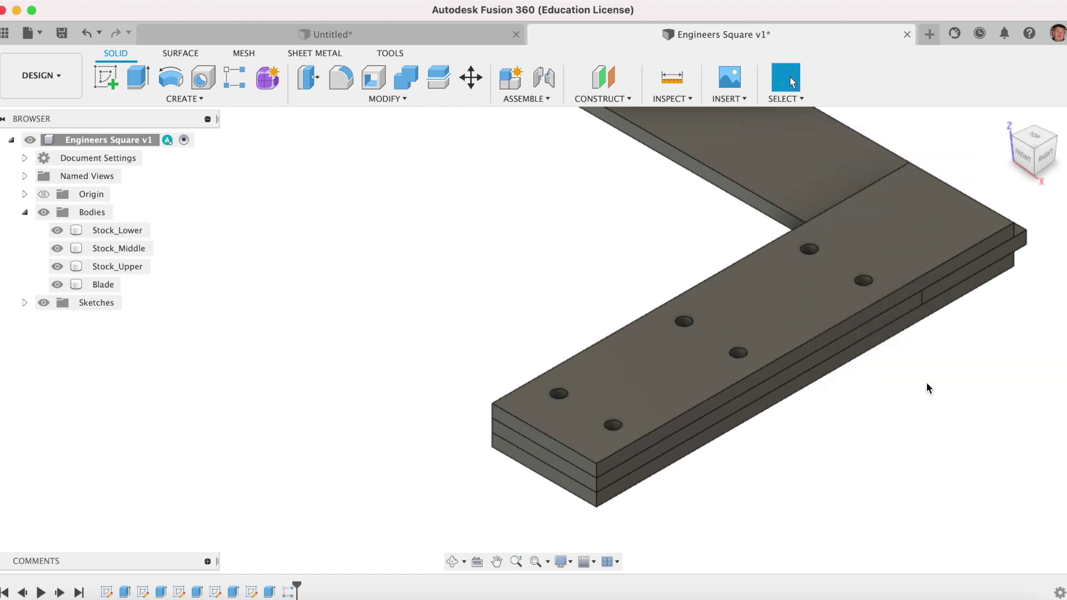
Step: Show Sketch5 and extrude its three triangle circles at the blade overlap as a cut with the All extent
scroll(359, 463, down, 3)
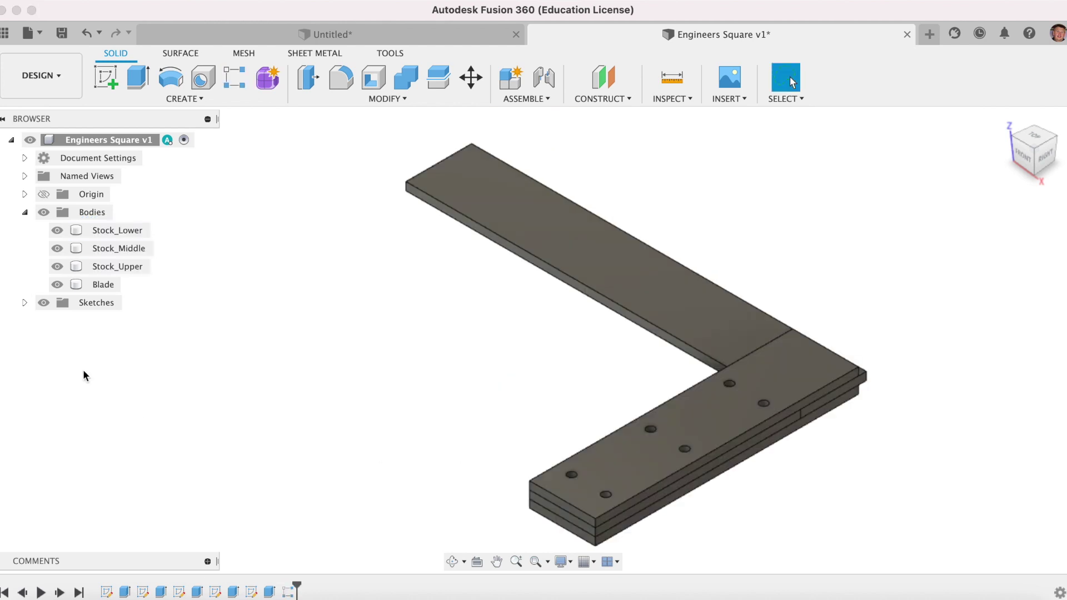
click(25, 302)
click(57, 394)
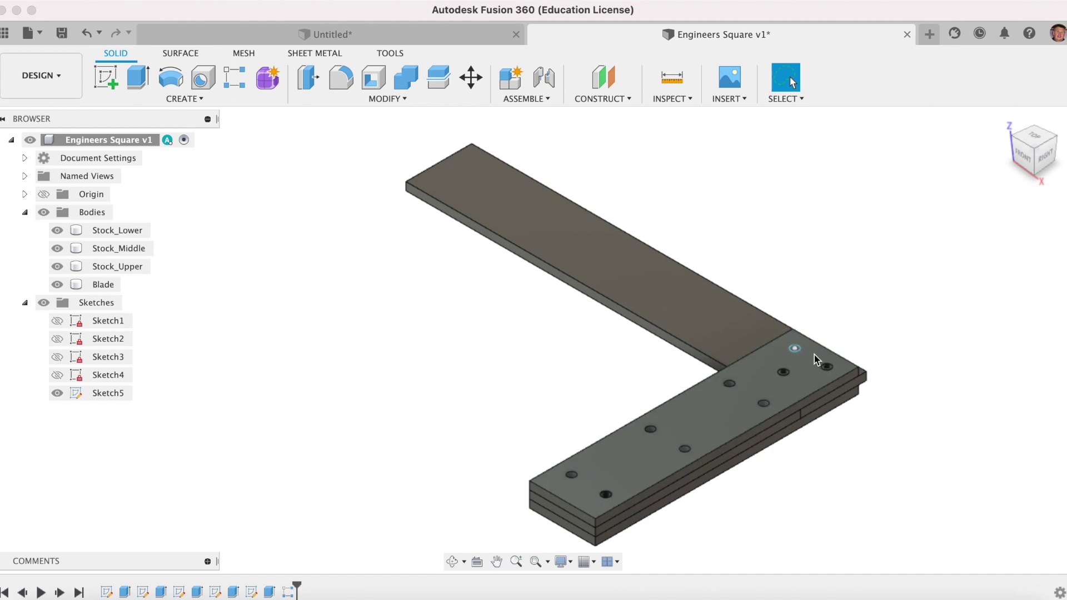
click(138, 77)
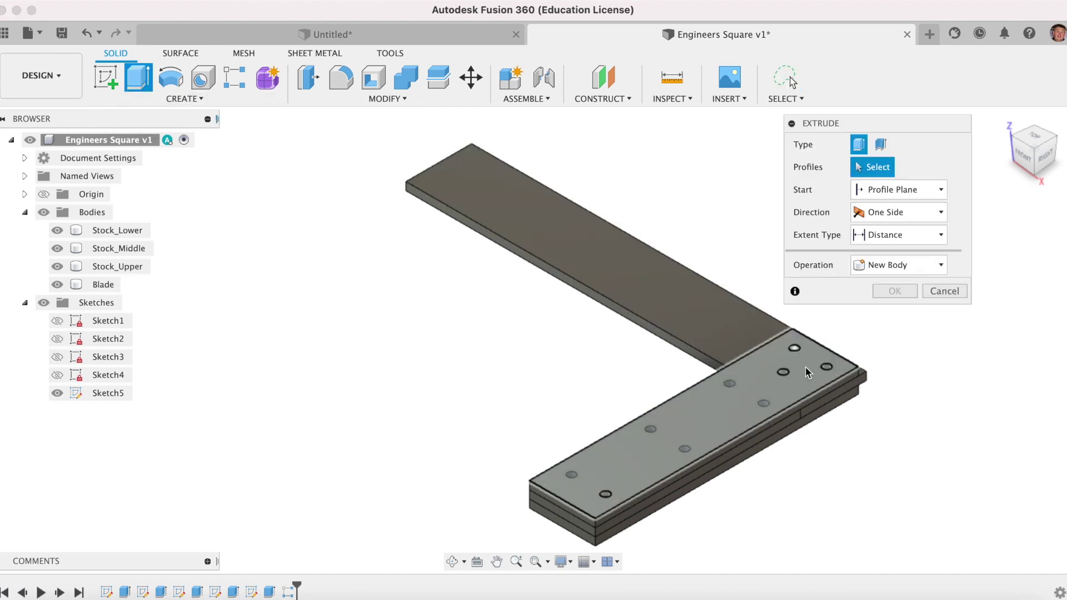
scroll(803, 365, up, 3)
scroll(803, 366, up, 2)
click(775, 317)
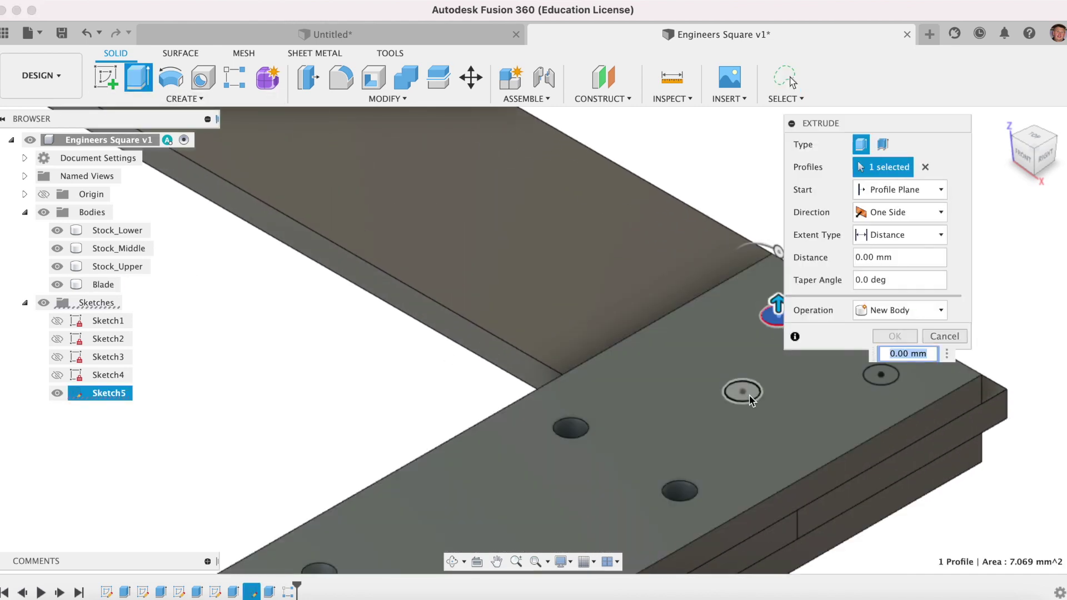
click(744, 392)
click(881, 374)
drag(883, 366, 897, 558)
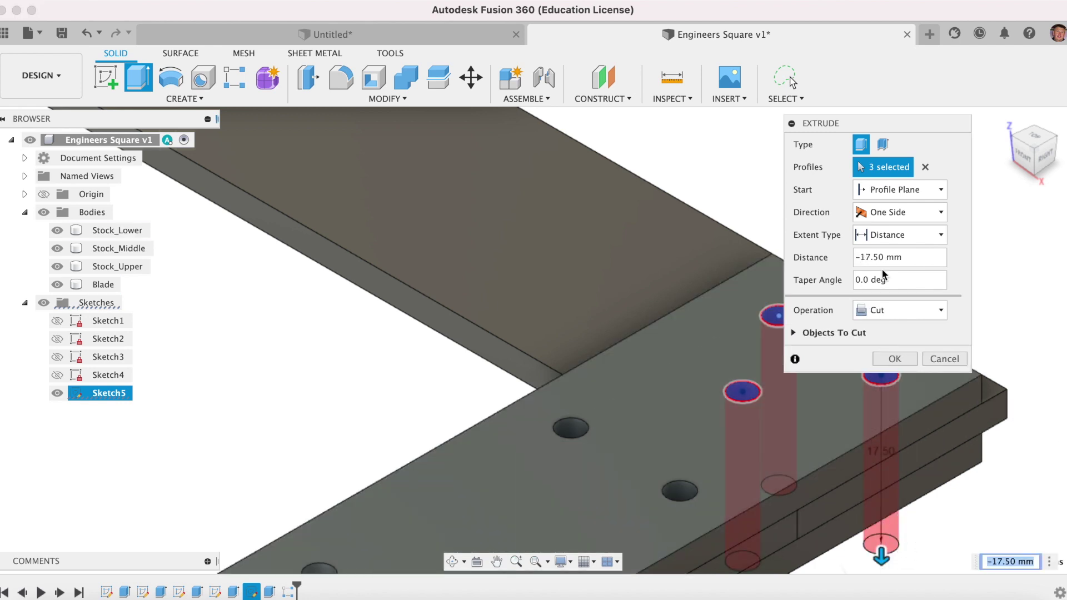
click(889, 235)
click(883, 289)
click(895, 360)
Step: Return to the home view and hide Sketch5
click(1005, 119)
click(450, 356)
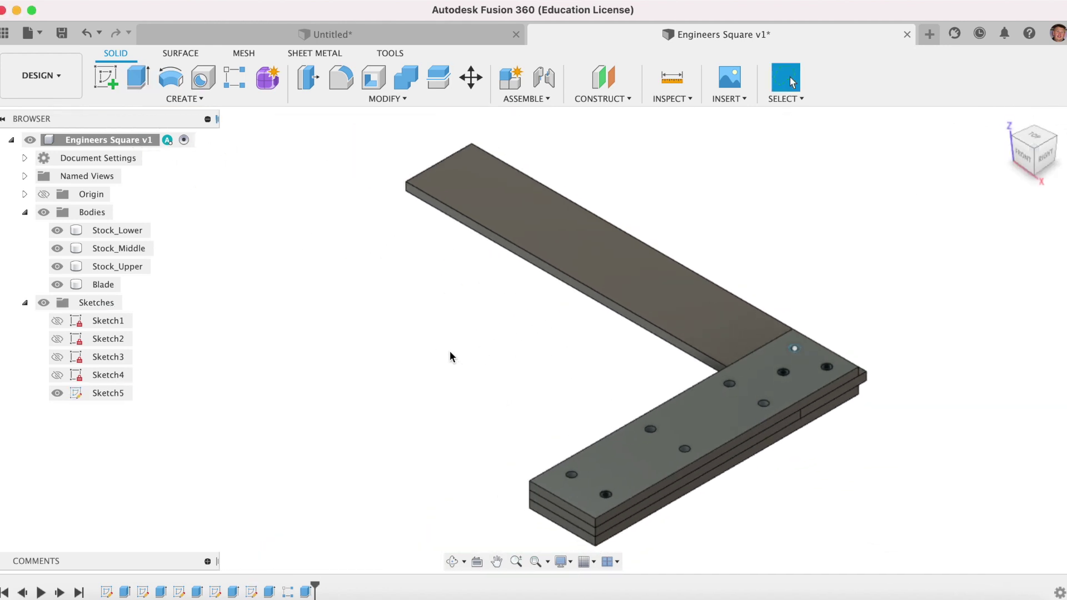
click(58, 398)
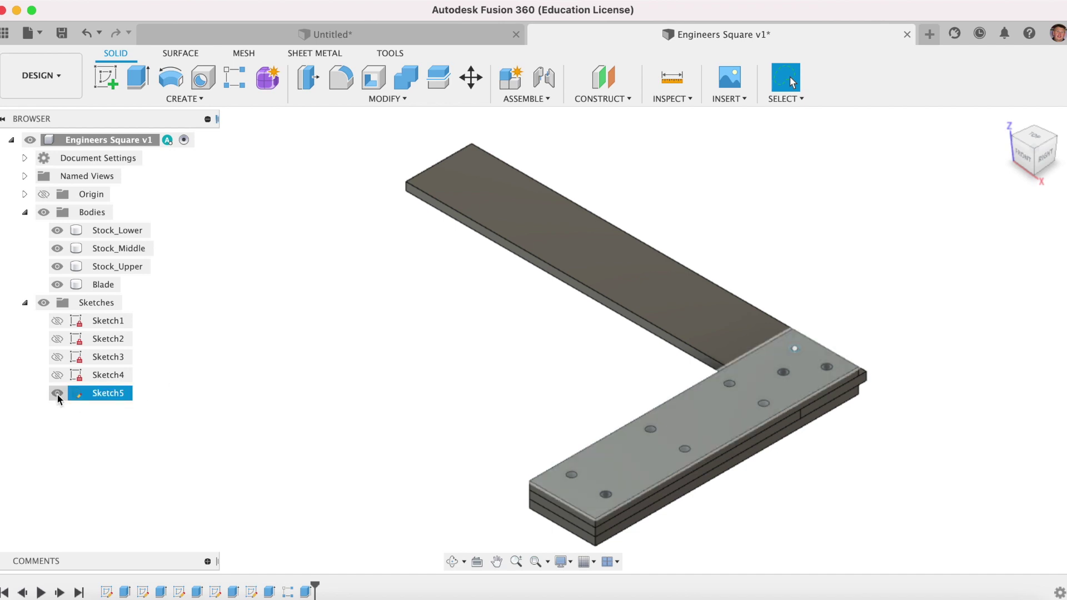
click(58, 395)
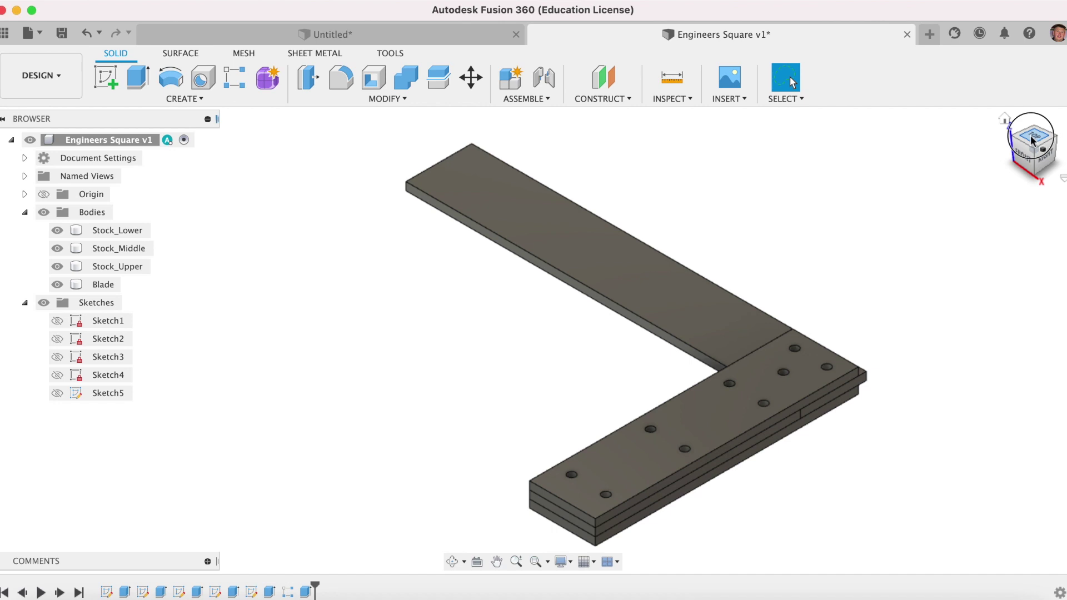
Step: Open Sketch5, which holds the three triangle circles, for editing in the top view
click(1032, 139)
click(794, 198)
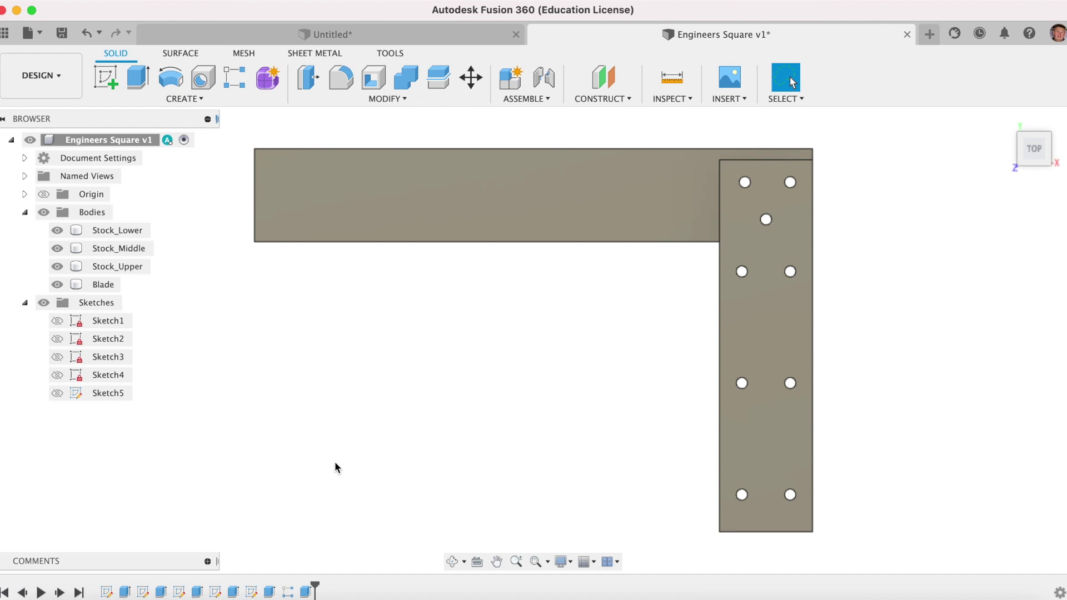
click(727, 229)
click(748, 185)
click(252, 591)
right_click(255, 594)
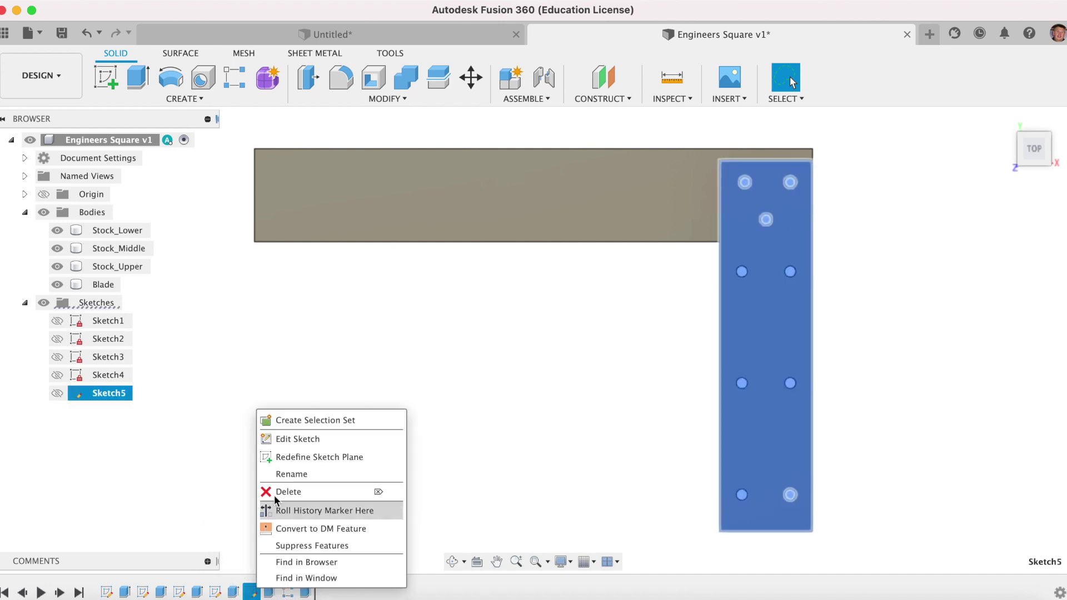
click(284, 440)
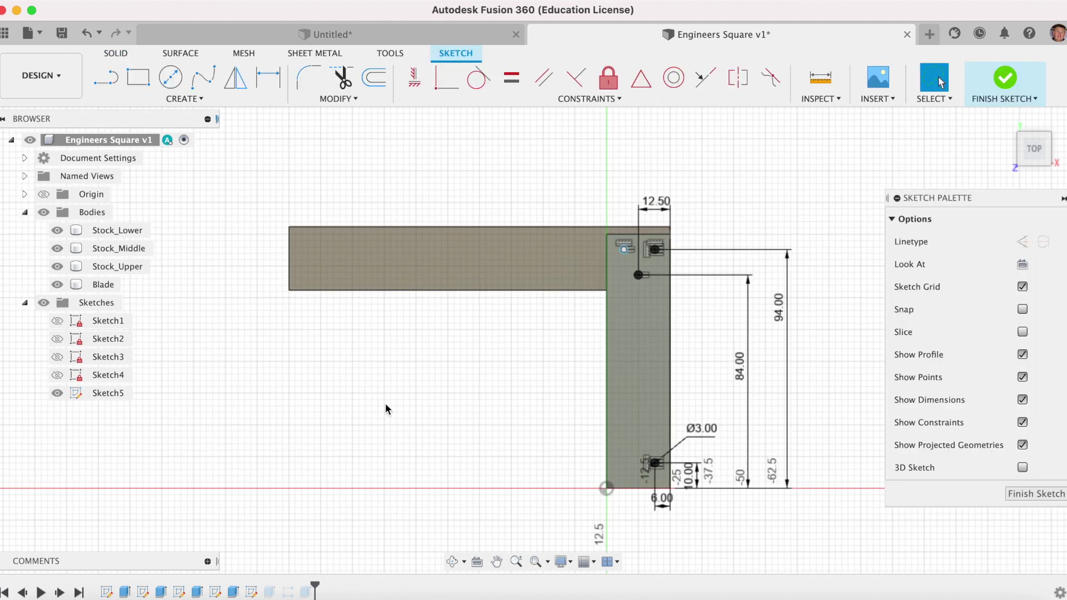
Step: Dimension the triangle's undefined circle 19 mm from the stock's outer long edge and finish the sketch
scroll(657, 254, up, 5)
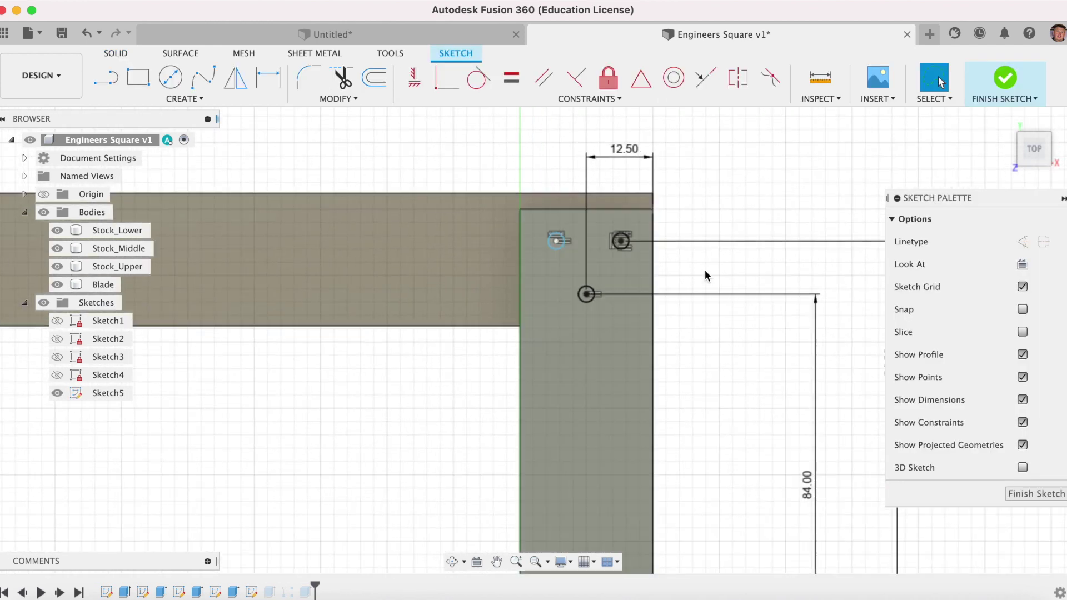
key(d)
click(568, 232)
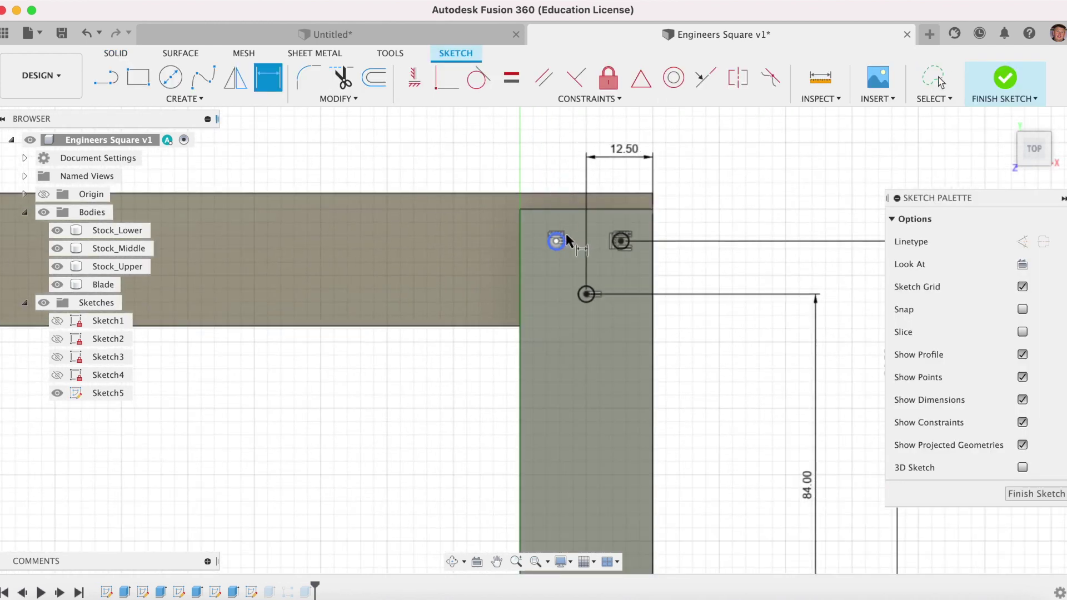
click(653, 269)
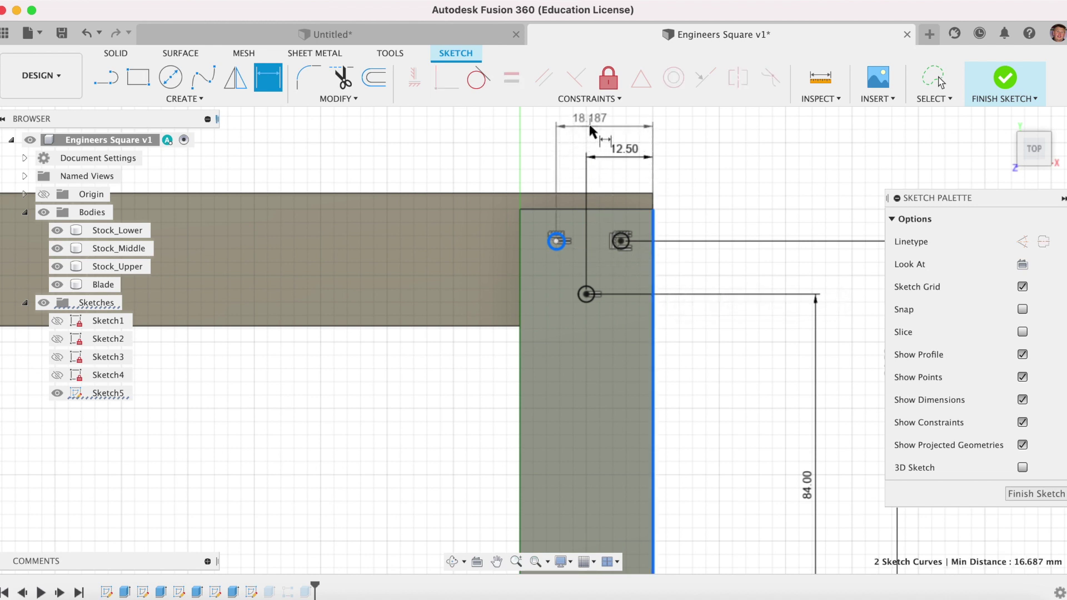
click(590, 128)
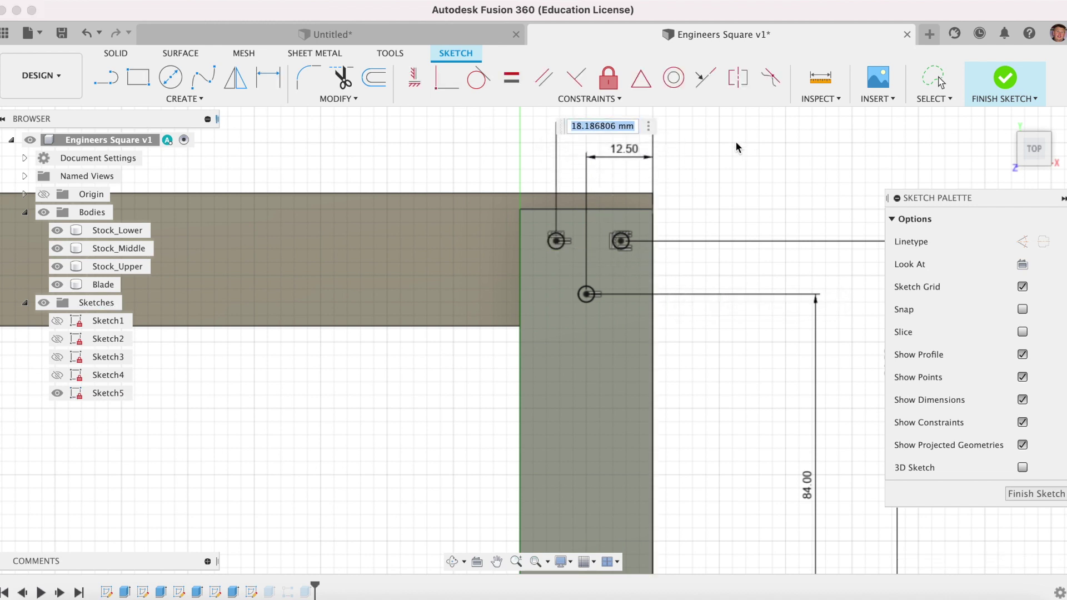
text(19)
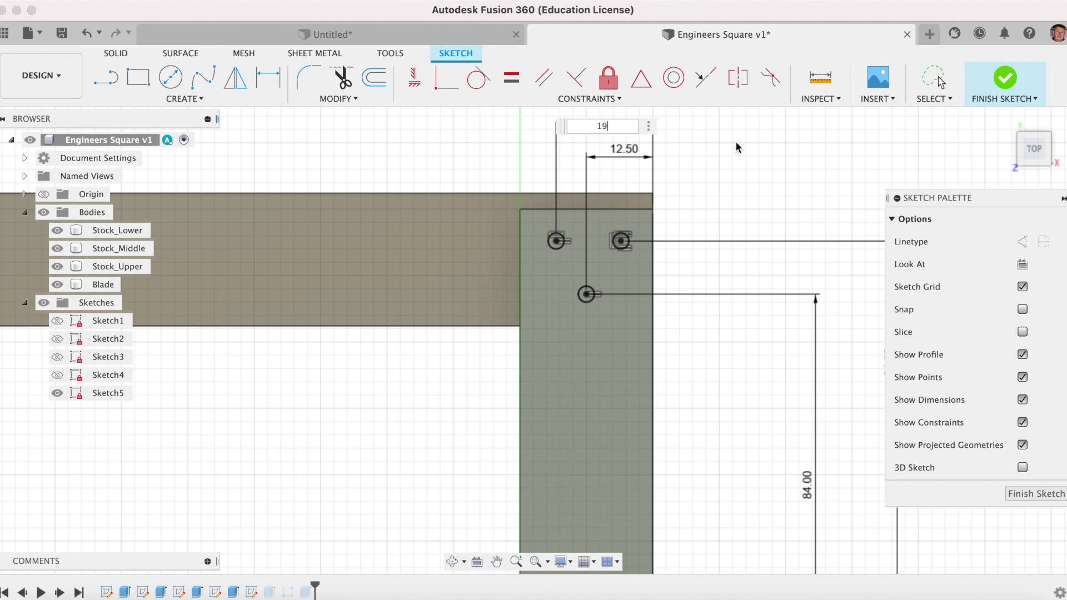
key(Return)
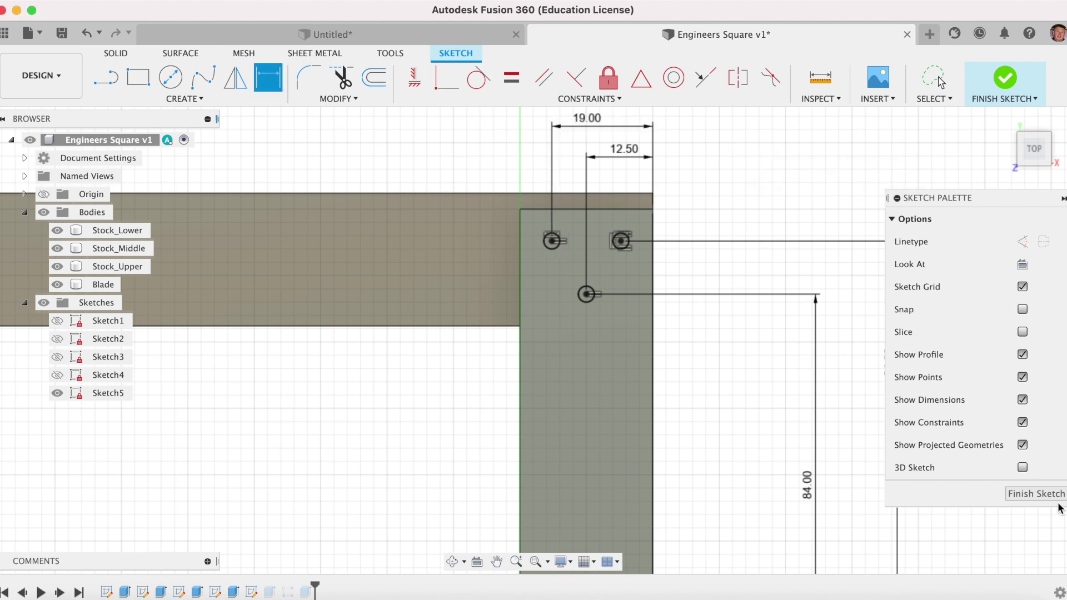
click(1032, 494)
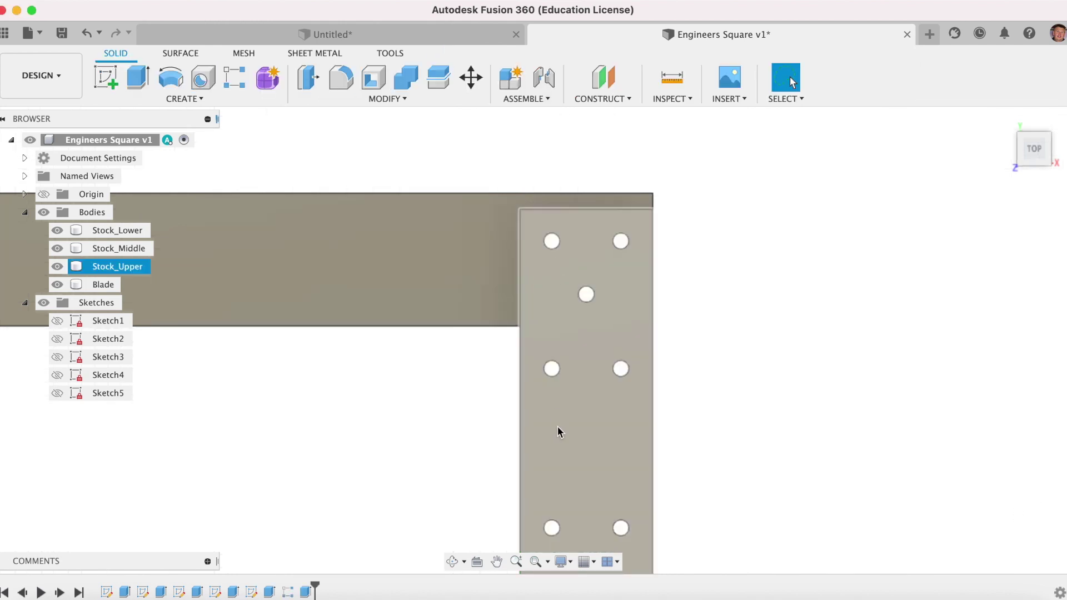
Step: Return to the home view, save the design and orbit around the finished square
click(1003, 122)
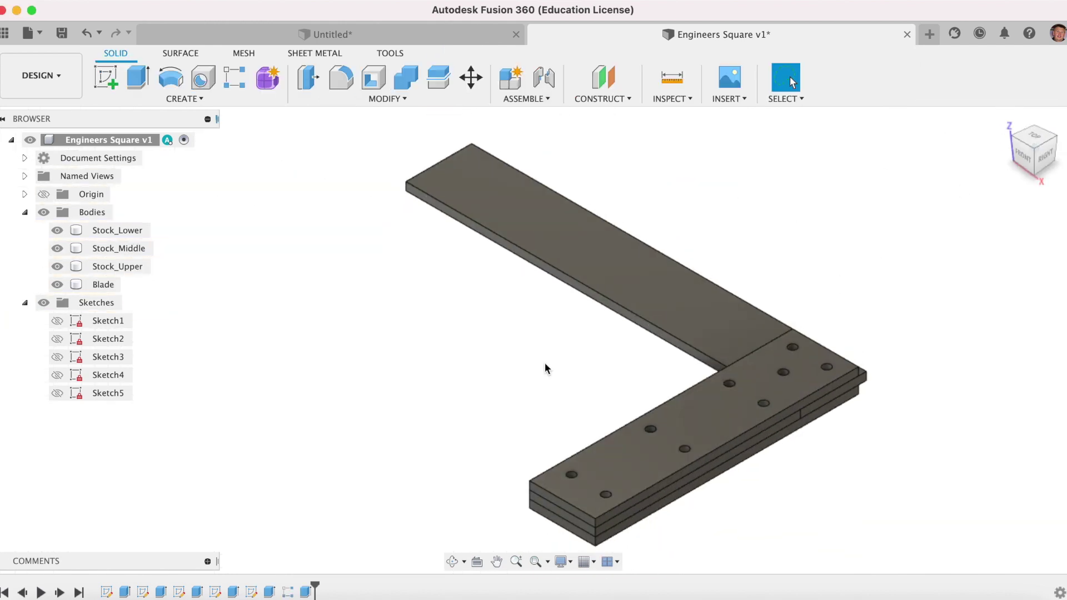
key(super+s)
click(536, 329)
click(452, 561)
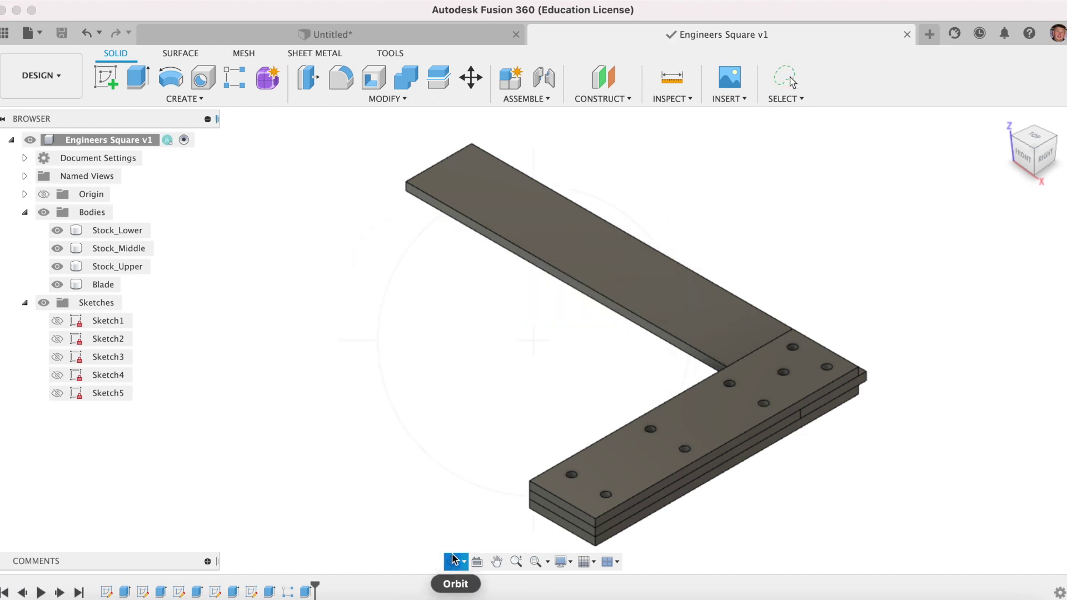
drag(638, 423, 1052, 212)
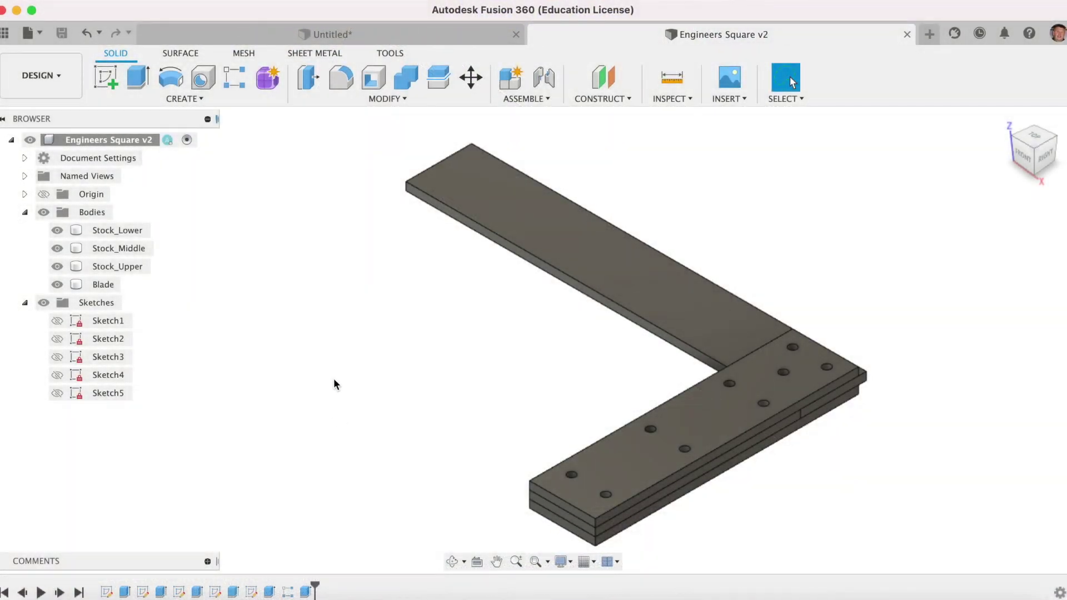
Step: Create a new drawing of the full assembly from scratch with the ISO standard, mm units and A3 sheet size
right_click(123, 145)
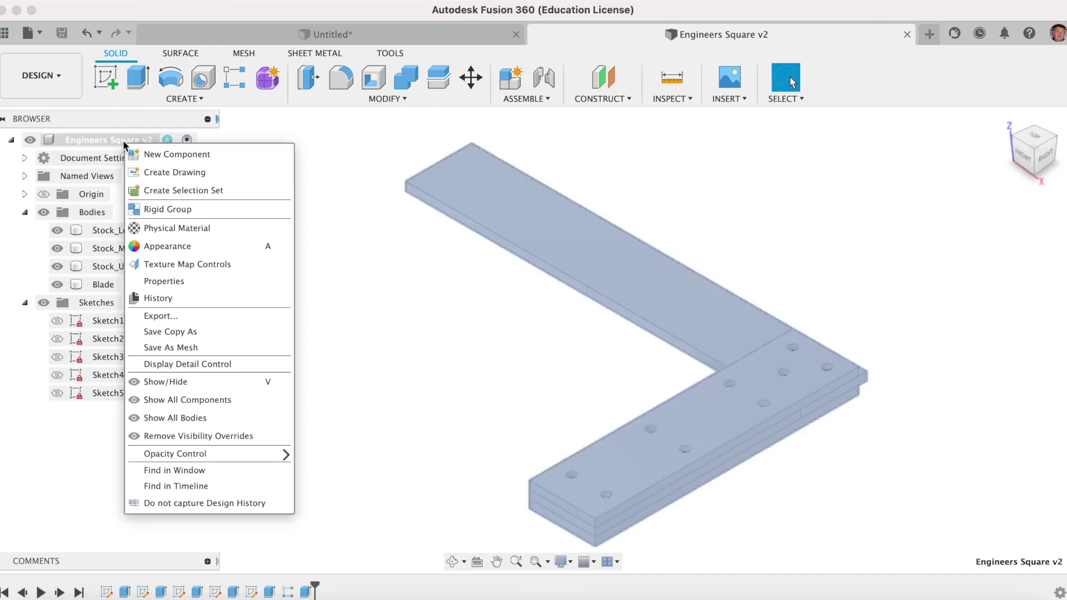
click(163, 173)
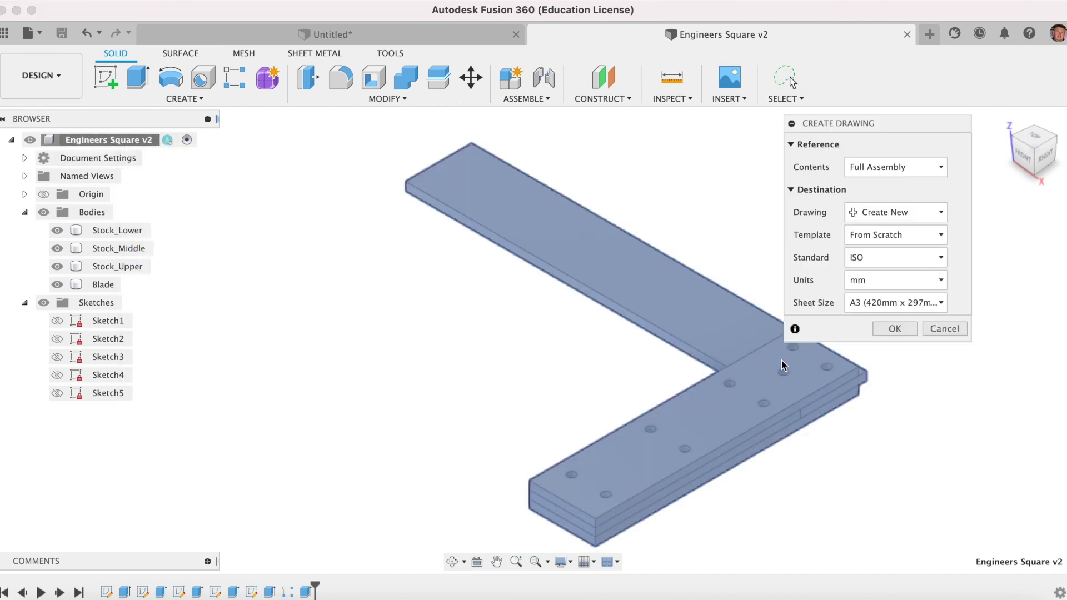
click(889, 329)
Step: Place a base view with TOP orientation at 1:2 scale, left of the sheet's centre
click(980, 204)
click(986, 222)
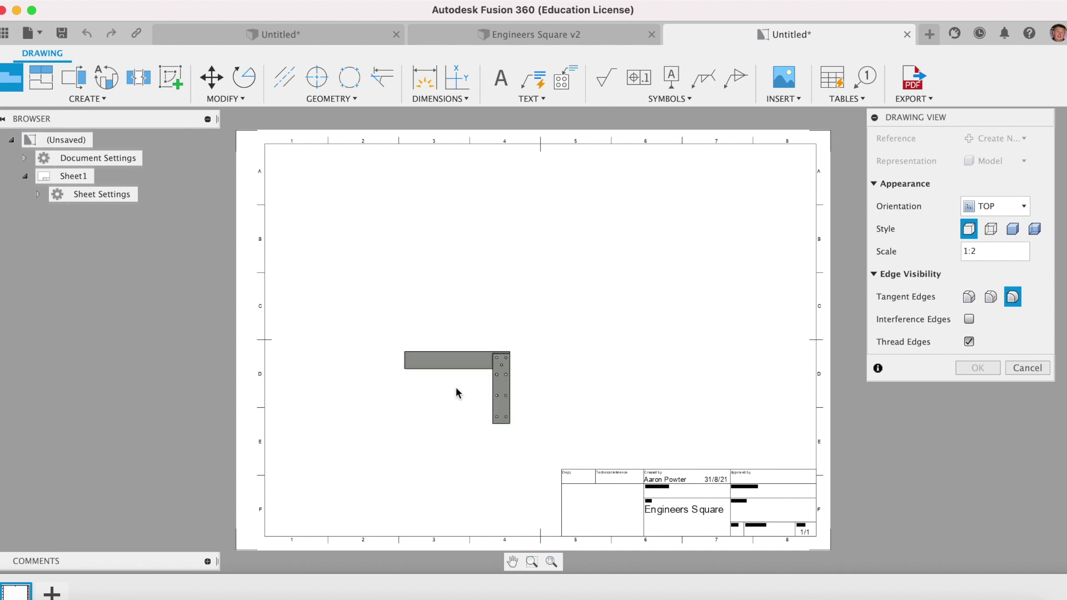
click(426, 373)
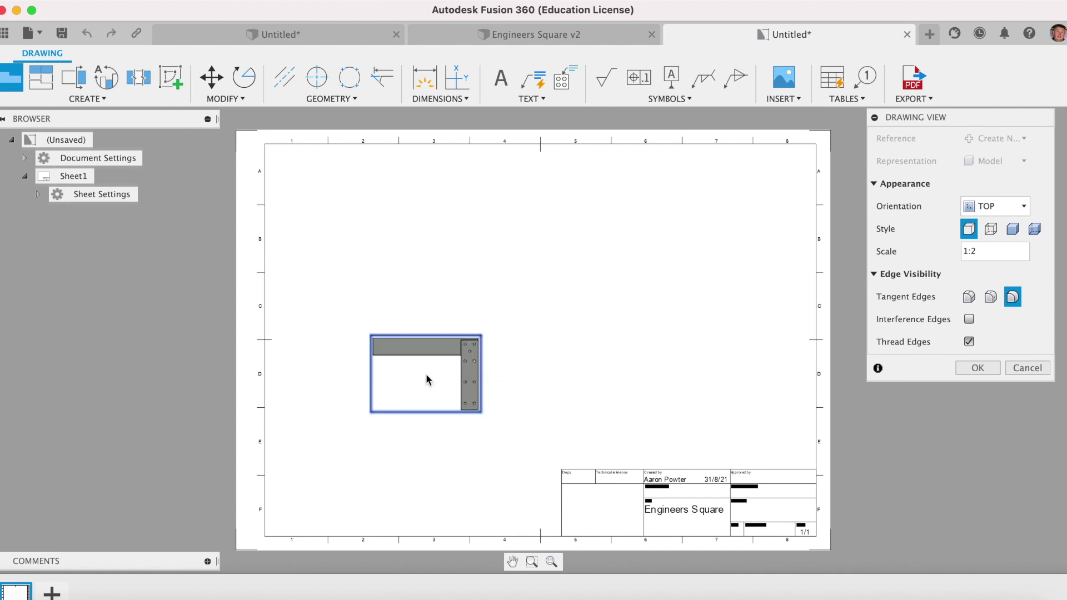
click(977, 368)
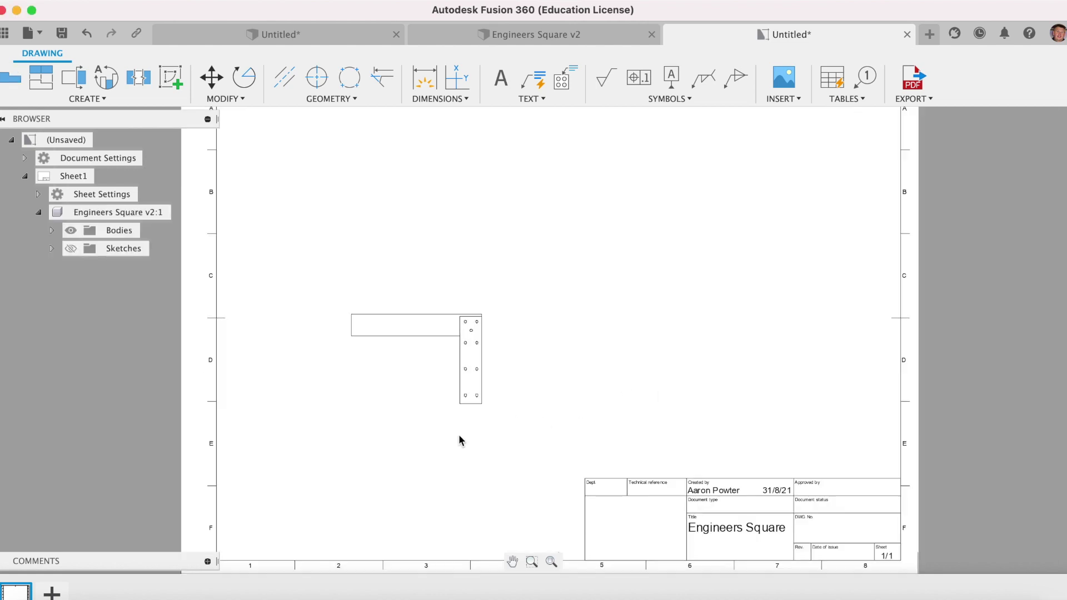
Step: Add a second base view with HOME orientation at 1:2 scale in the sheet's upper right corner
scroll(458, 434, down, 2)
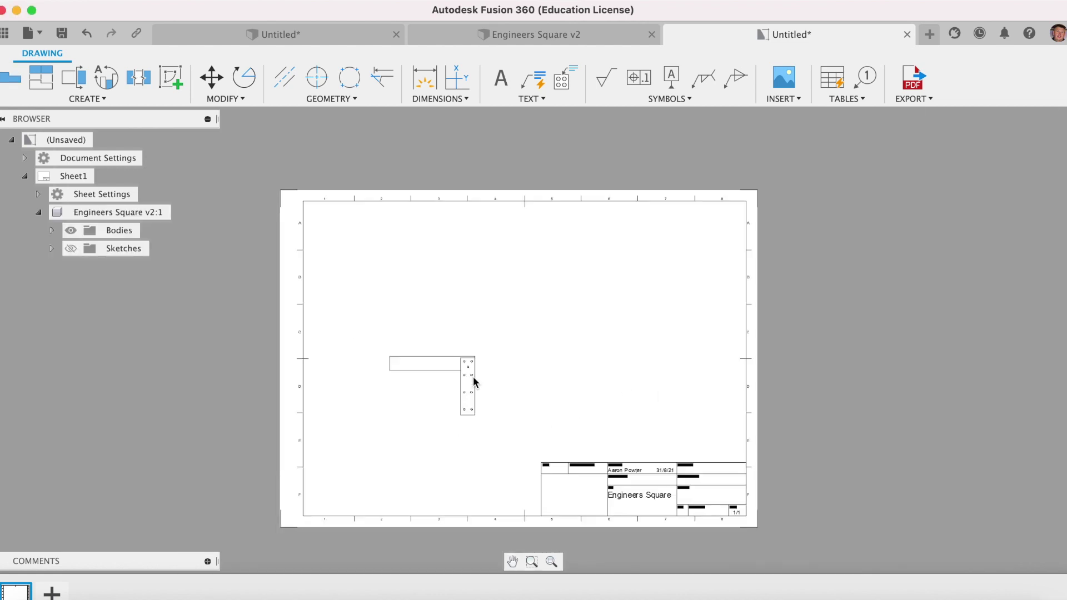
click(87, 100)
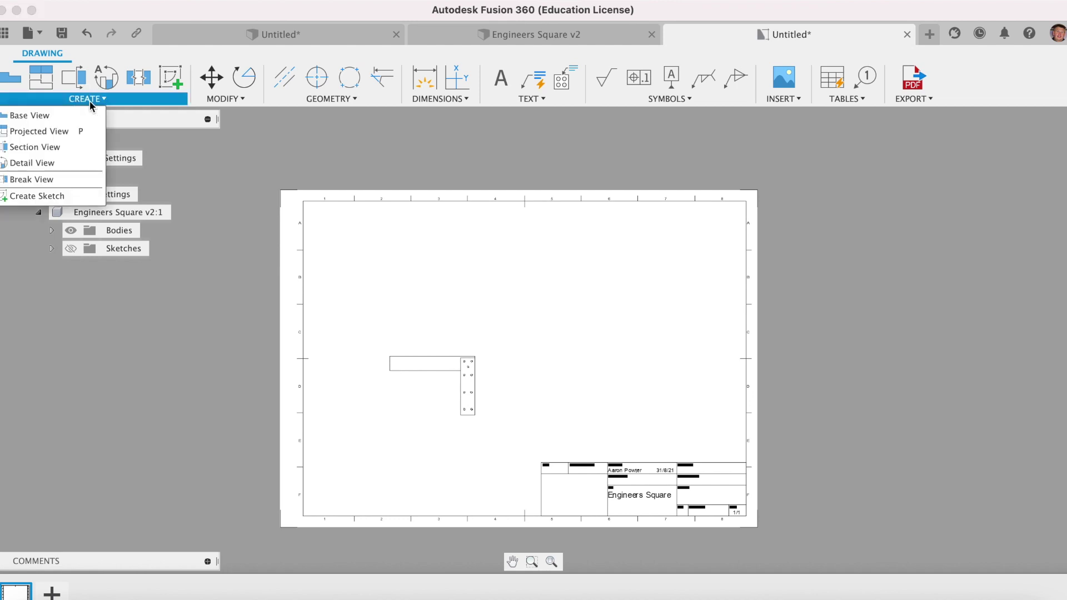
click(49, 116)
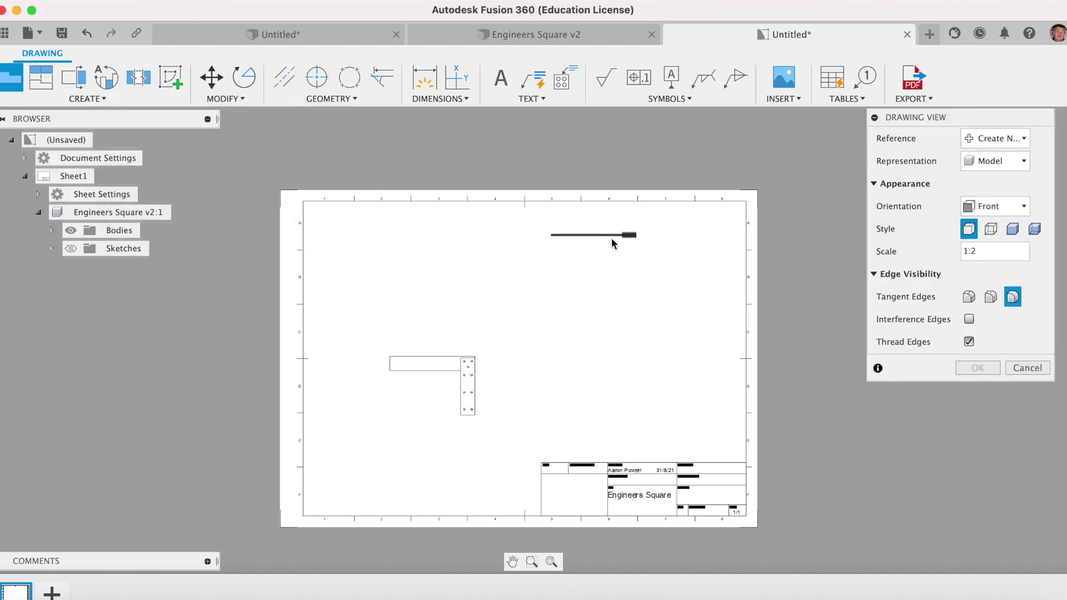
click(984, 165)
click(985, 182)
click(979, 204)
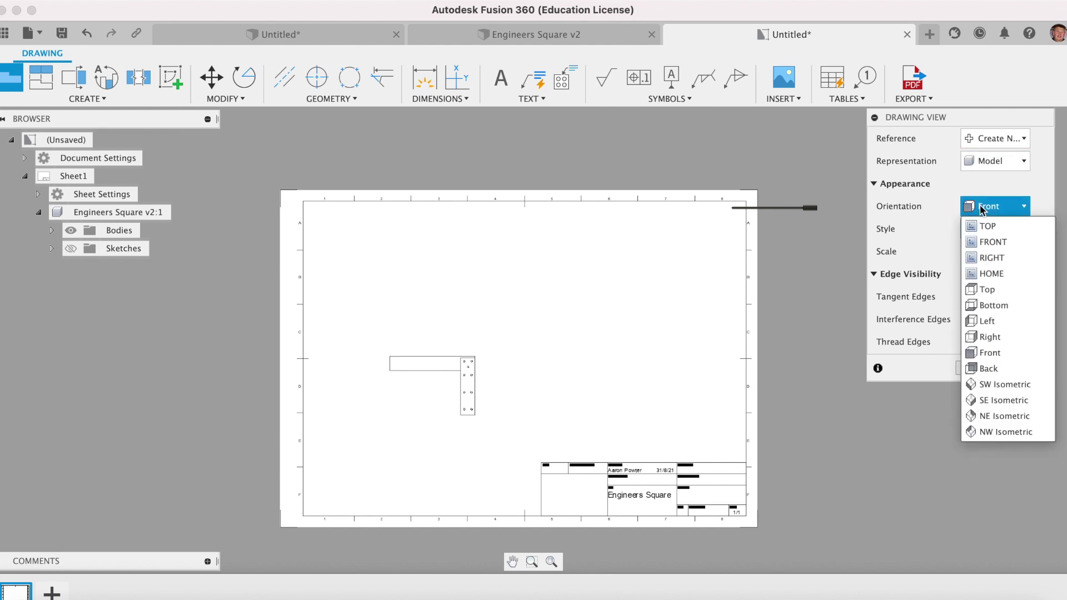
click(997, 275)
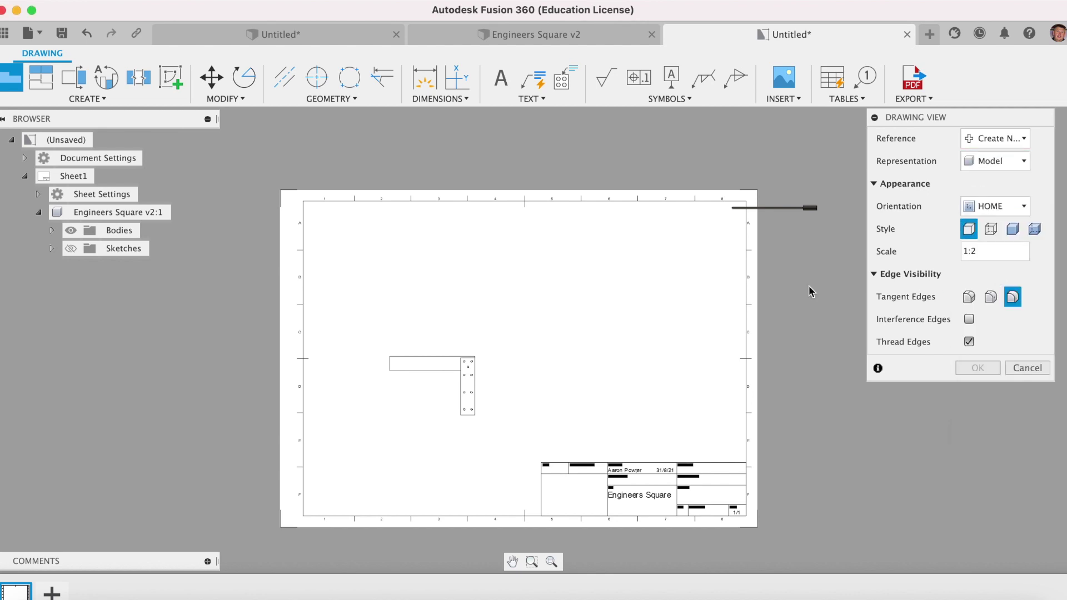
click(687, 248)
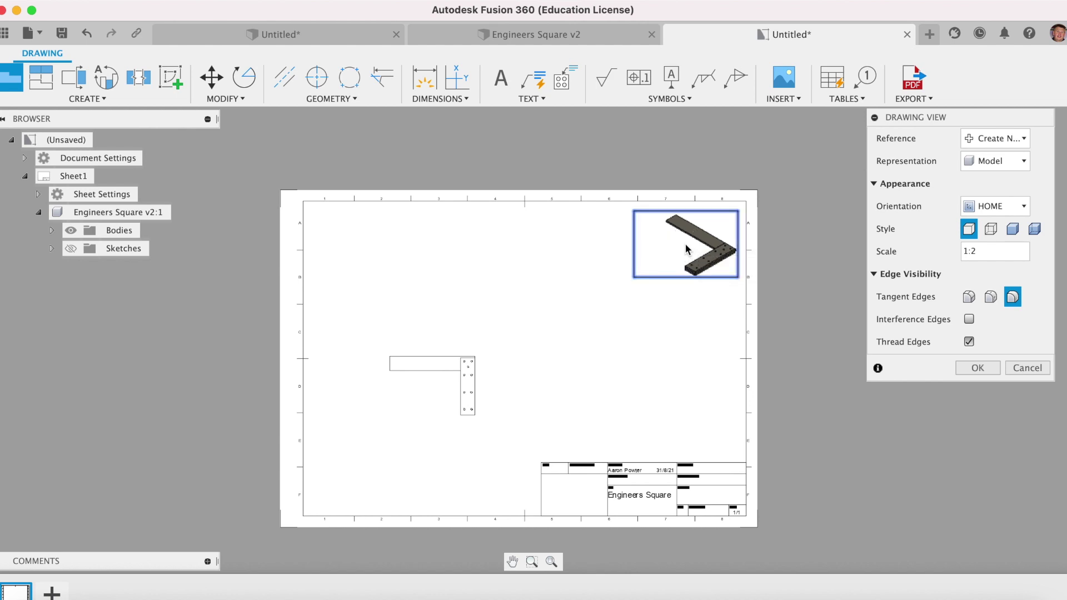
click(967, 369)
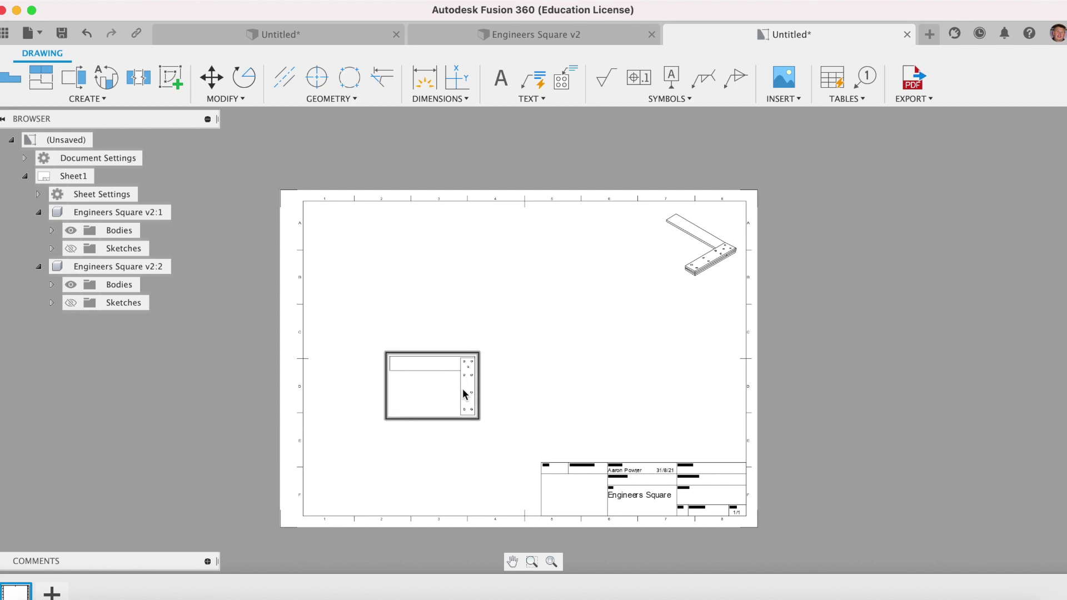
Step: Project two views from the top view, one to its right and one above it
click(89, 98)
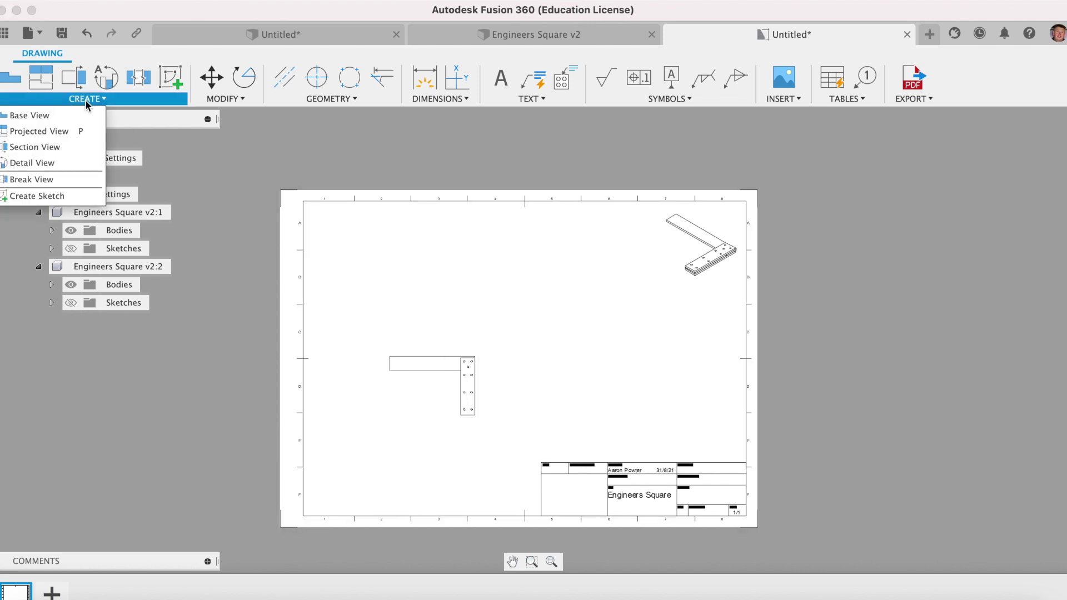
click(48, 137)
click(451, 391)
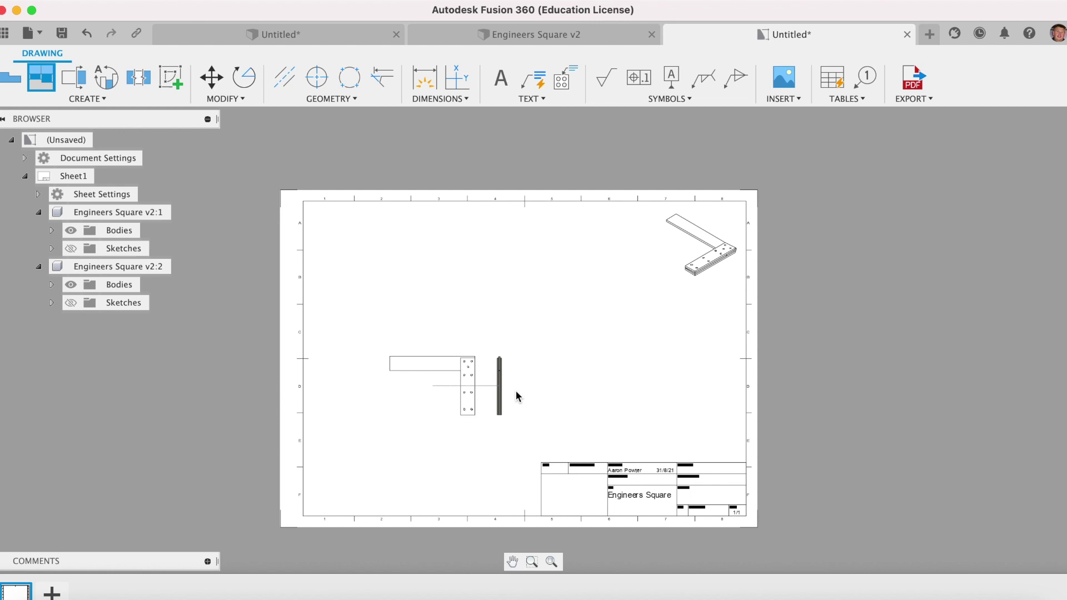
click(550, 393)
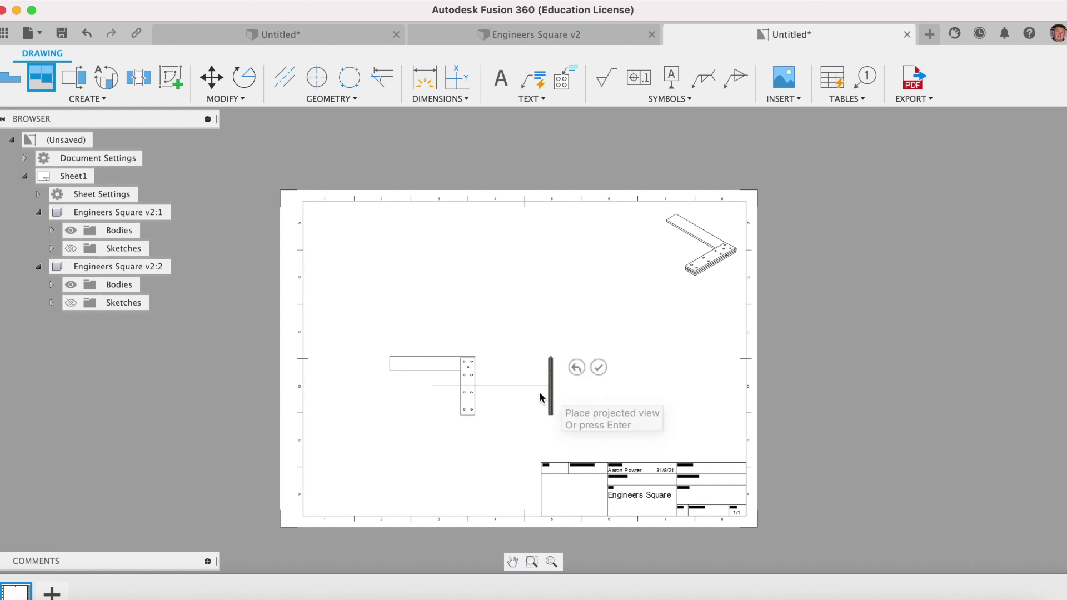
click(453, 281)
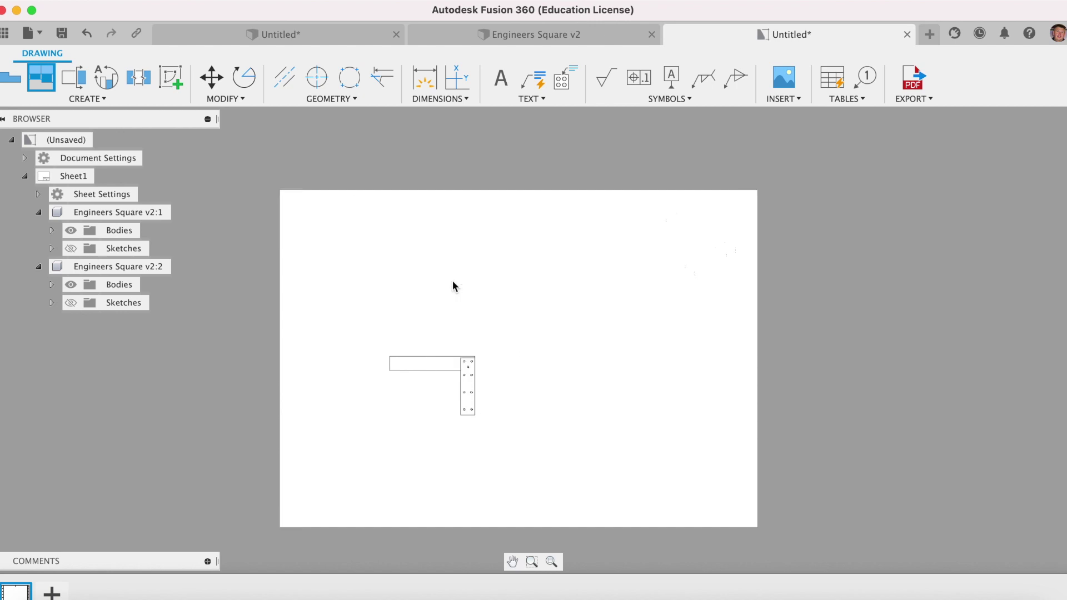
click(501, 254)
Step: Set the top base view's scale to 1:1
double_click(454, 379)
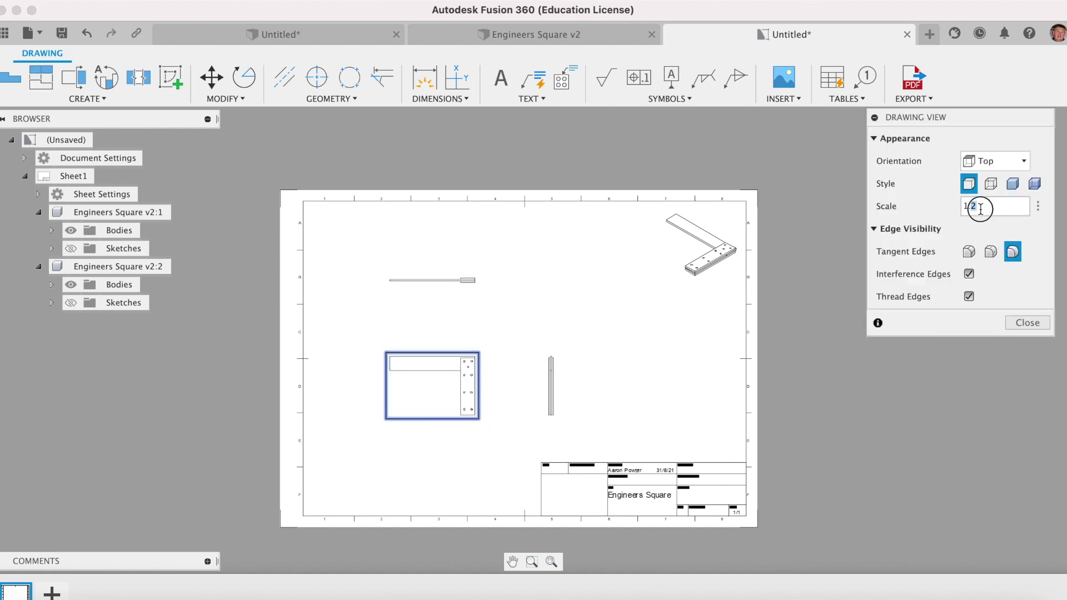
click(1037, 206)
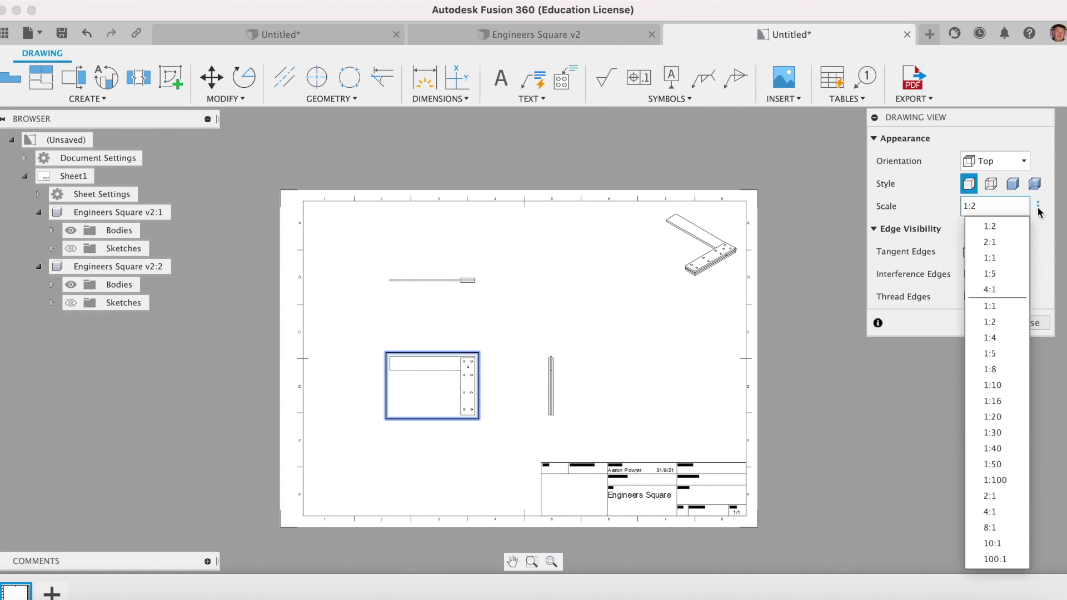
click(999, 242)
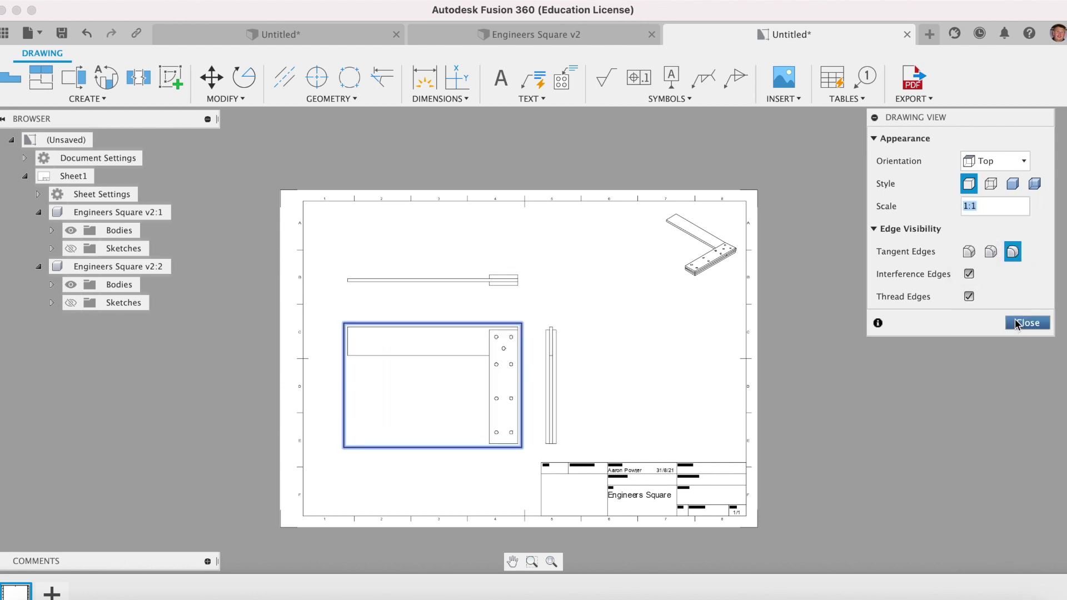
click(1016, 324)
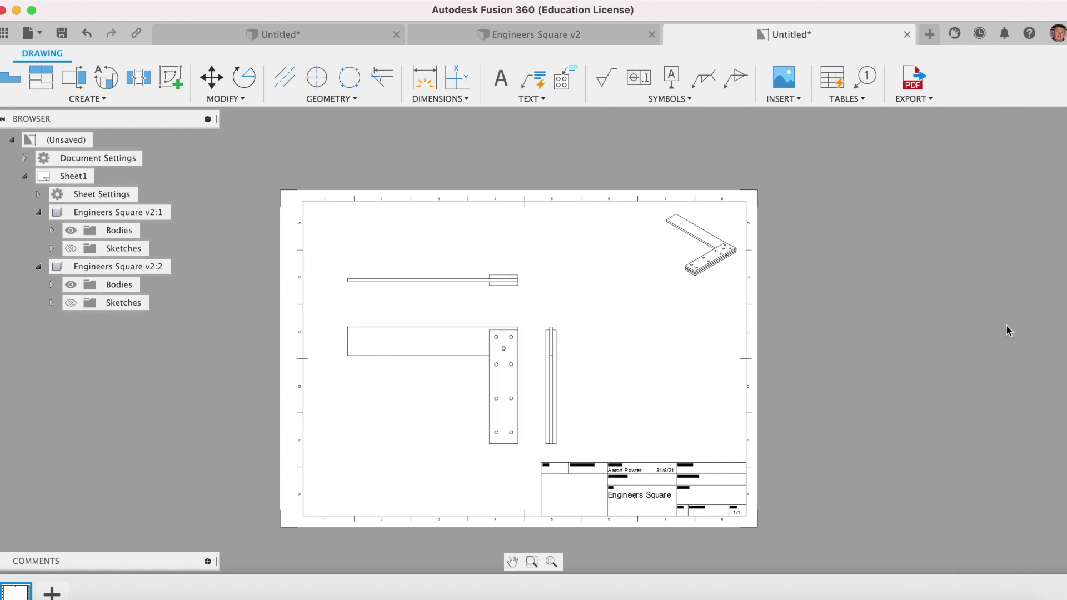
Step: Change the isometric view's style to shaded
double_click(716, 254)
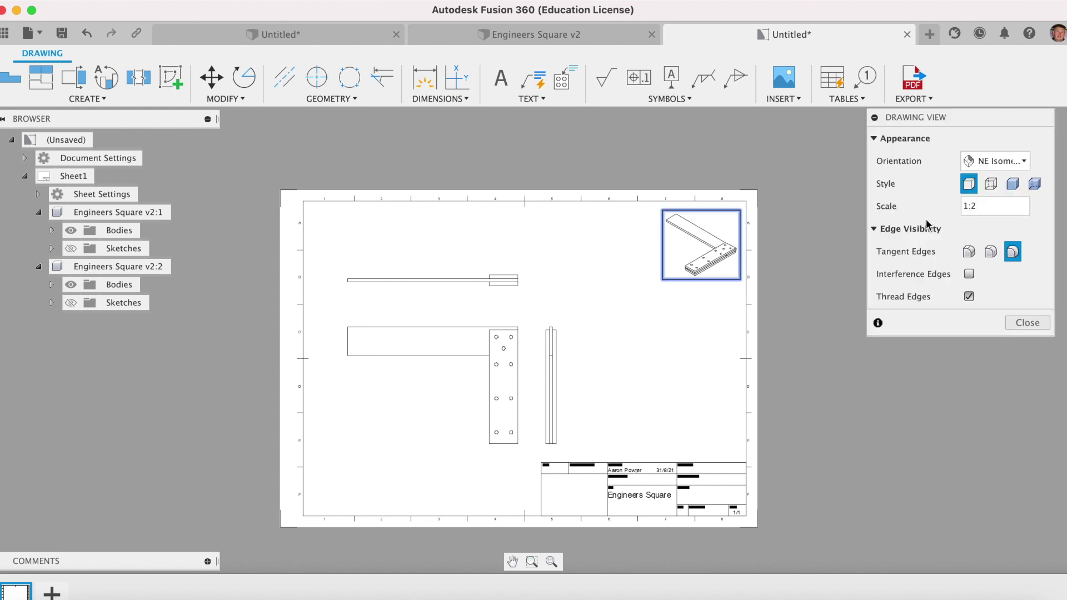
click(1013, 183)
click(1019, 324)
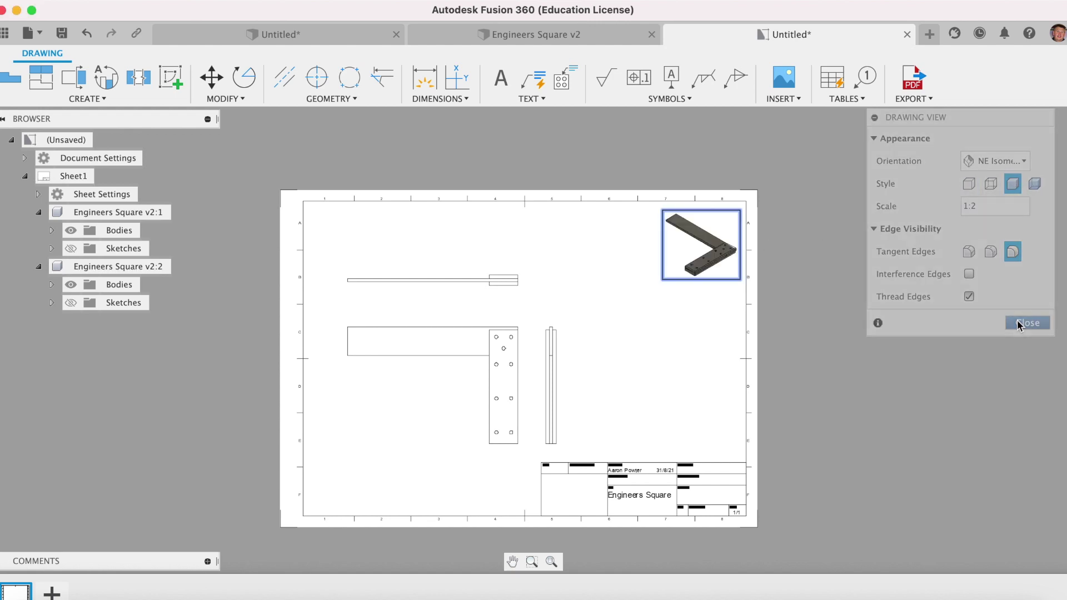
Step: Move the side view farther from the top base view and set the base view's style to show hidden edges
drag(555, 364, 590, 370)
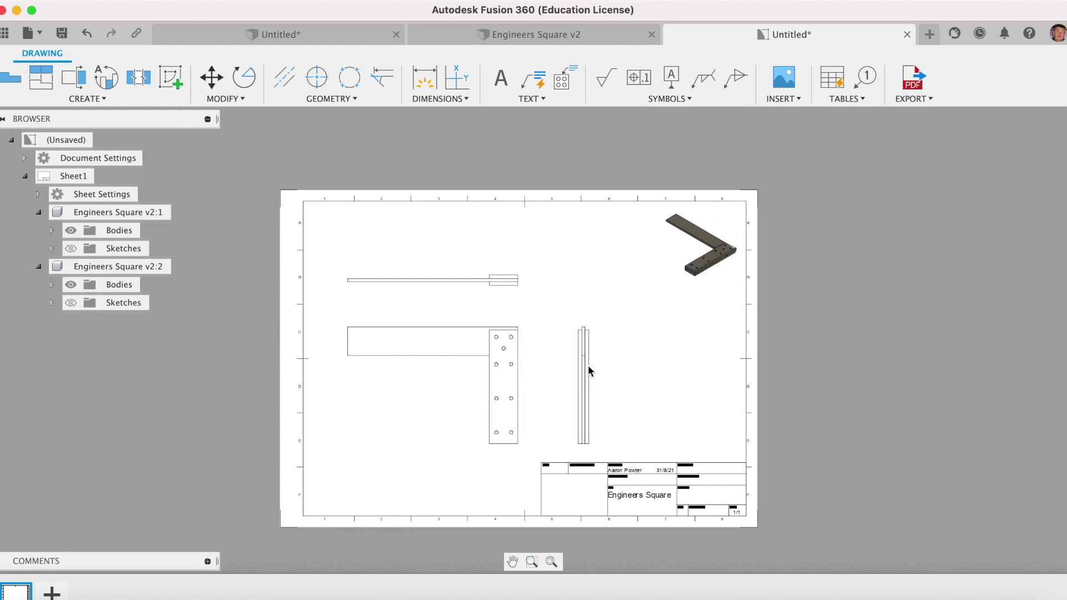
double_click(513, 366)
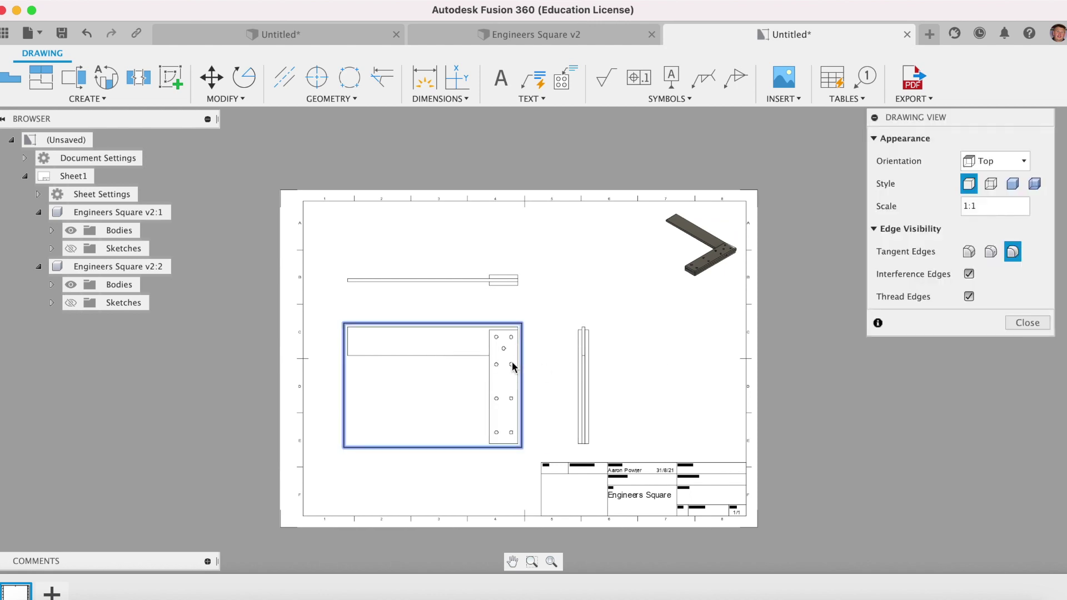
click(1028, 323)
double_click(495, 367)
click(990, 184)
click(1019, 323)
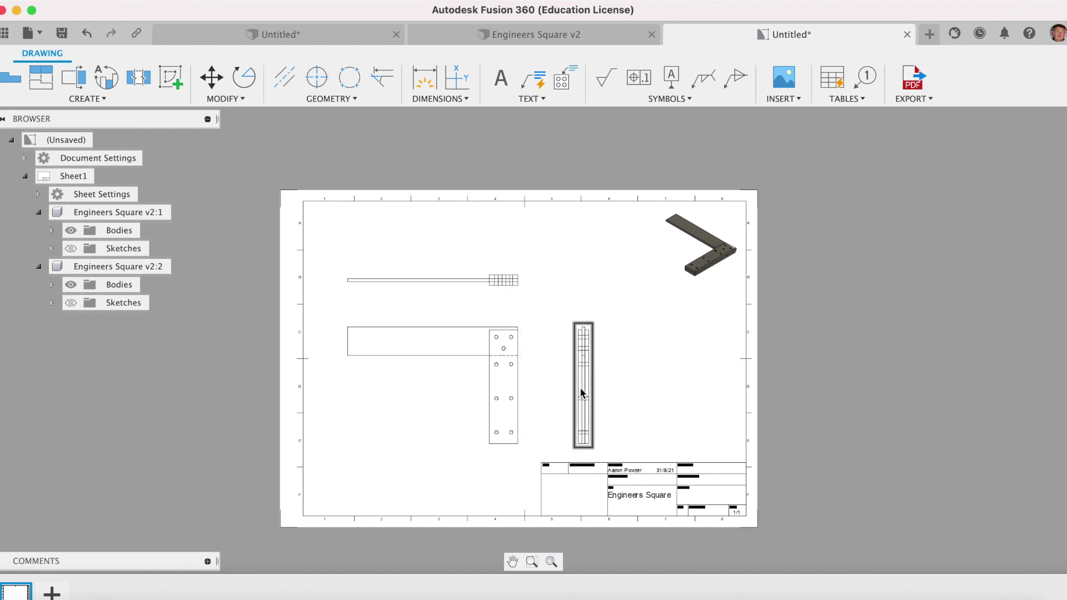
Step: Add center marks to all nine holes in the top base view
scroll(507, 439, up, 2)
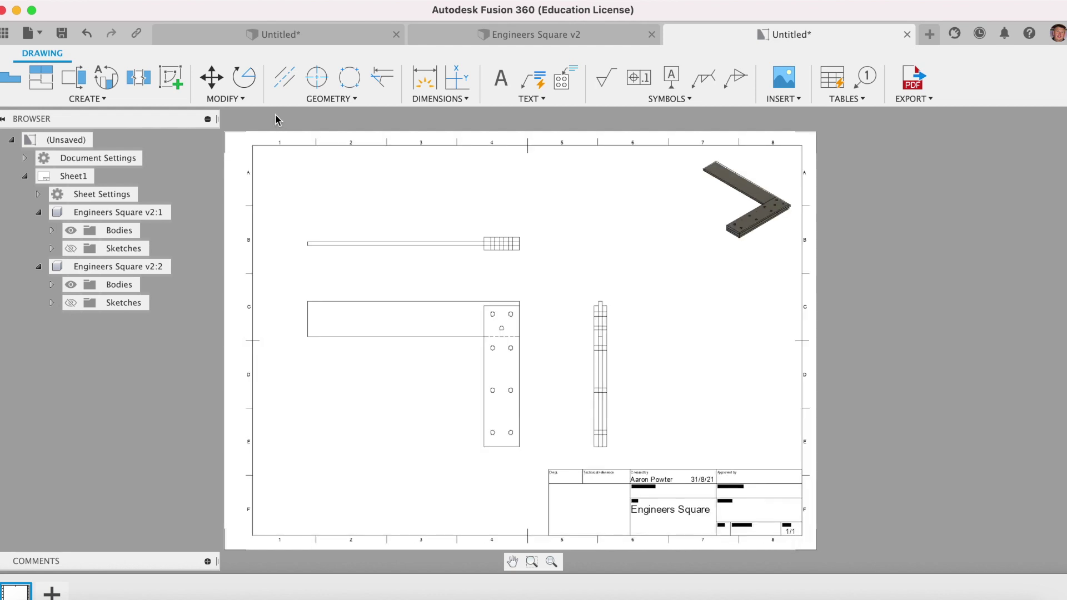
click(327, 100)
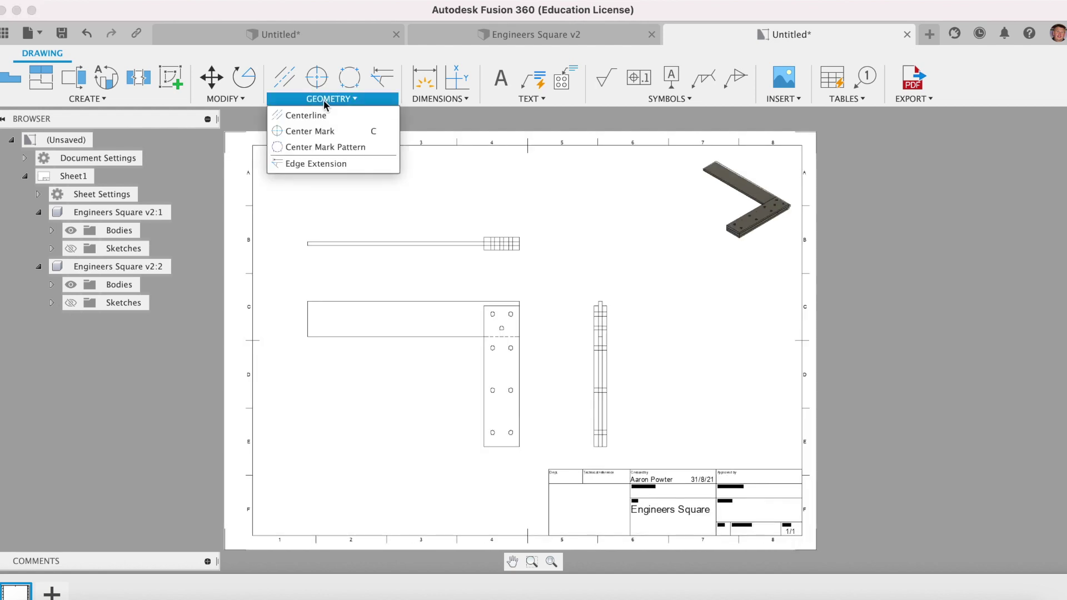
click(311, 131)
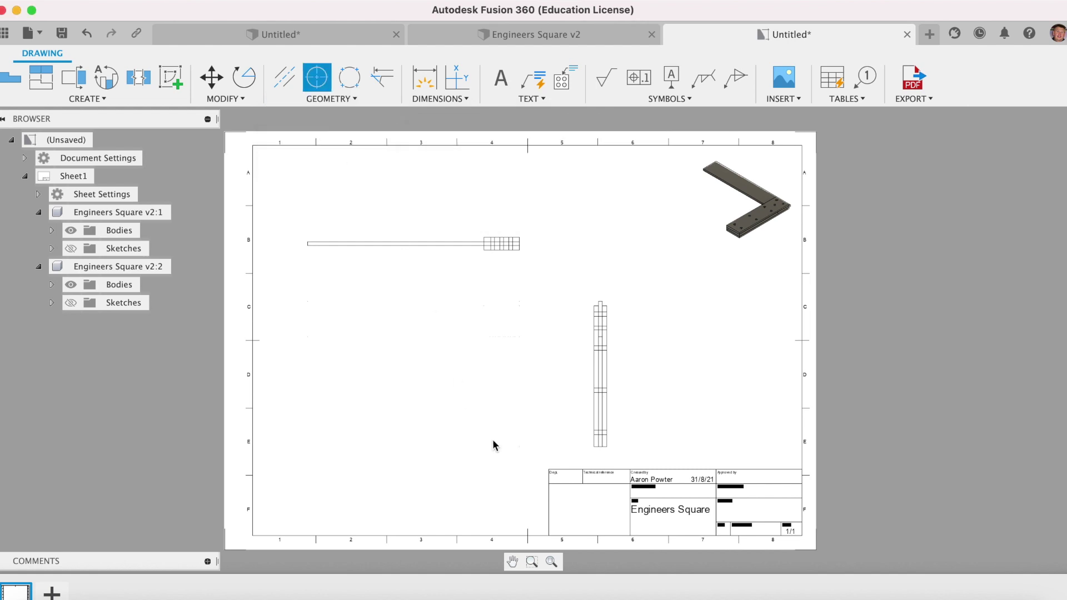
click(492, 432)
click(511, 432)
click(511, 393)
click(492, 349)
click(511, 348)
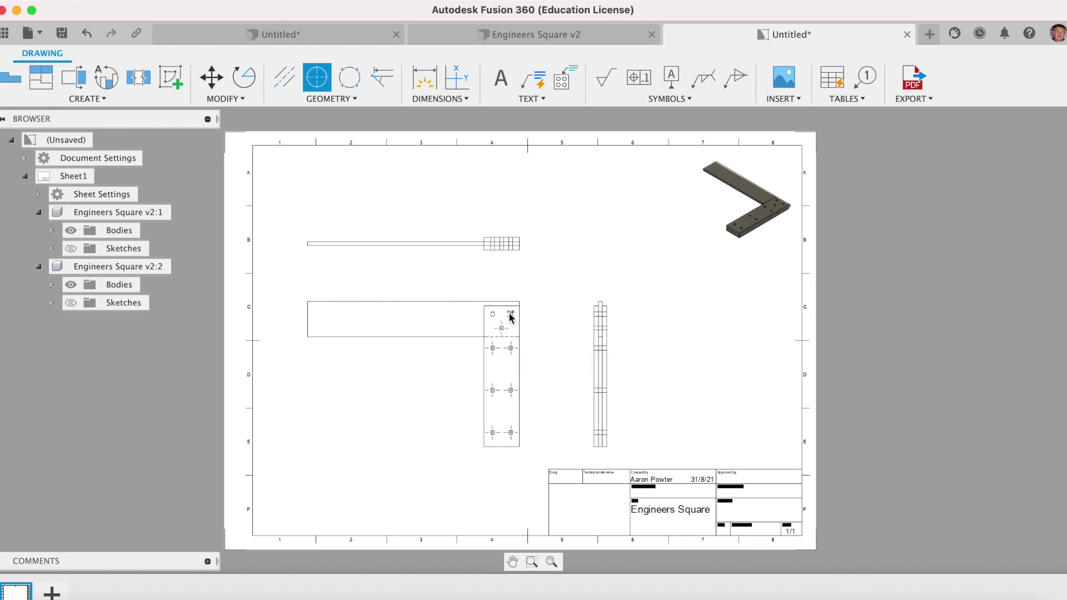
click(492, 314)
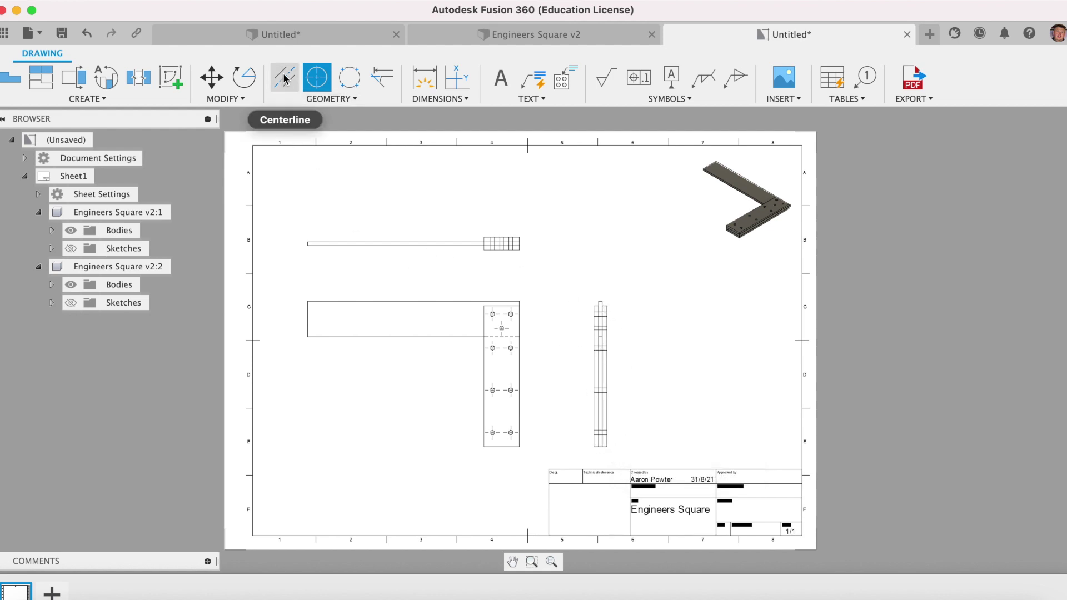
Step: Add centerlines between the edges of each hole row in the side view
click(328, 98)
click(304, 121)
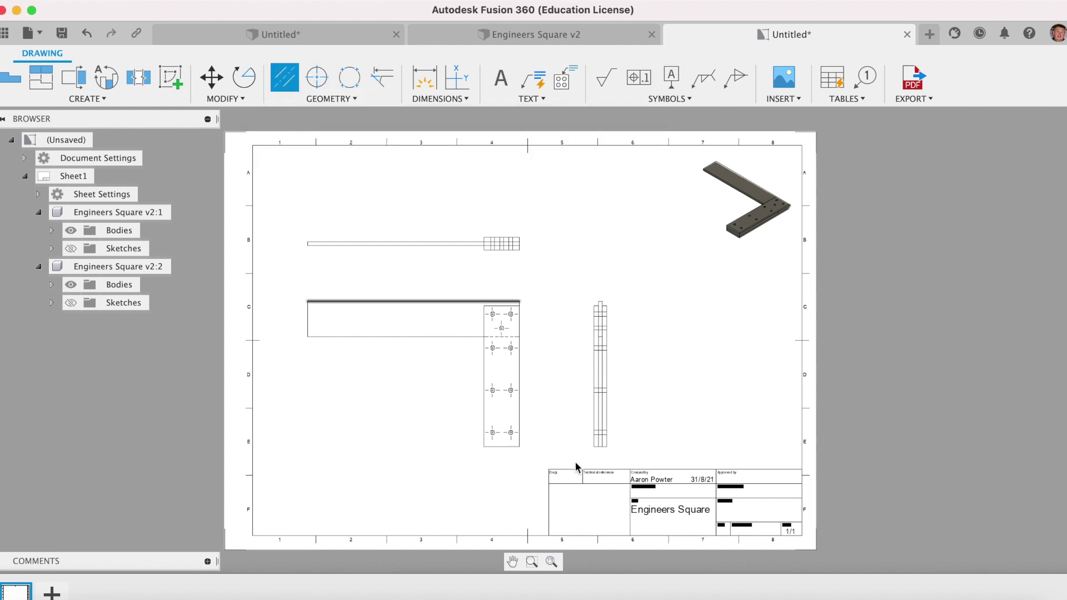
scroll(592, 455, up, 5)
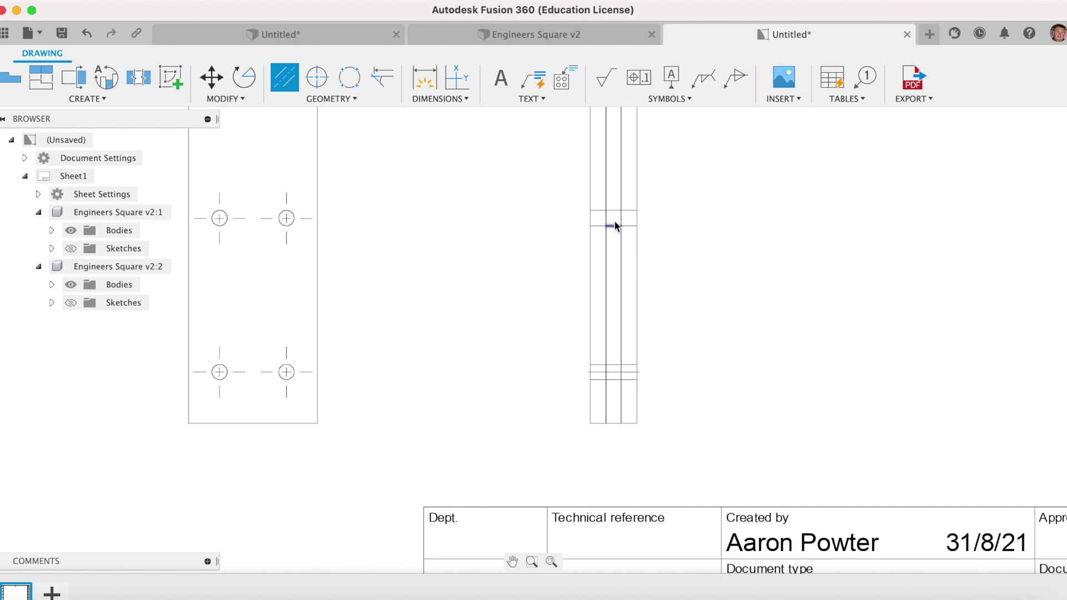
scroll(645, 255, down, 5)
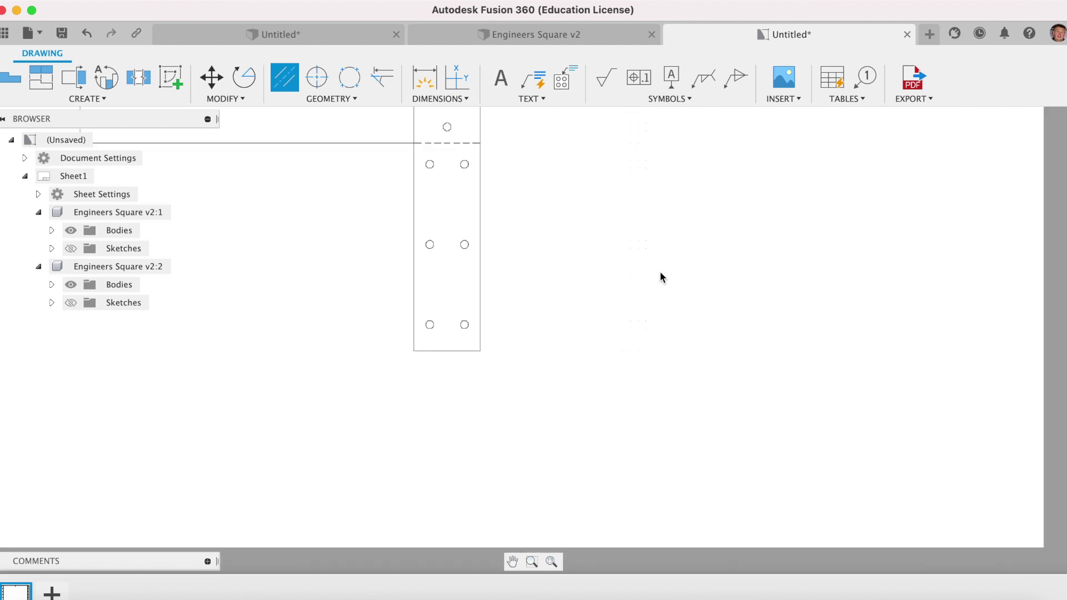
scroll(652, 183, up, 5)
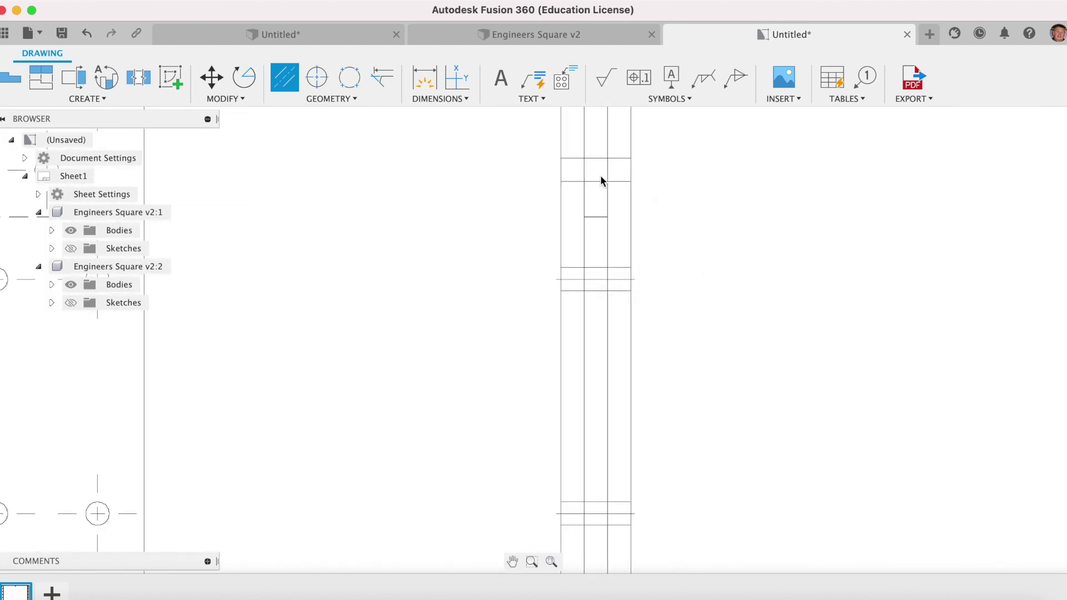
scroll(600, 176, down, 3)
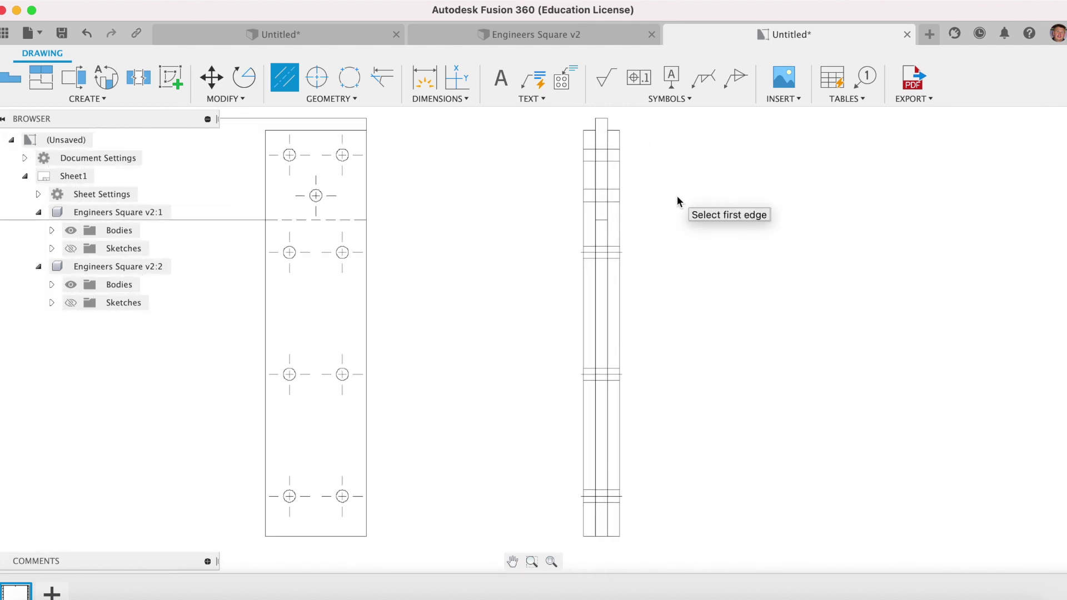
click(601, 201)
click(604, 190)
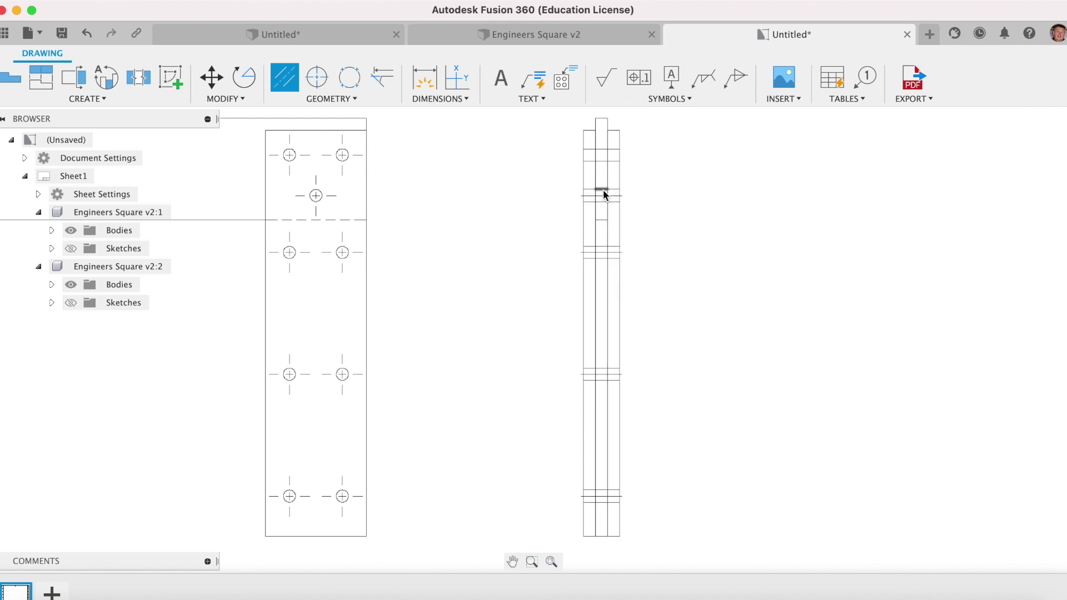
click(604, 161)
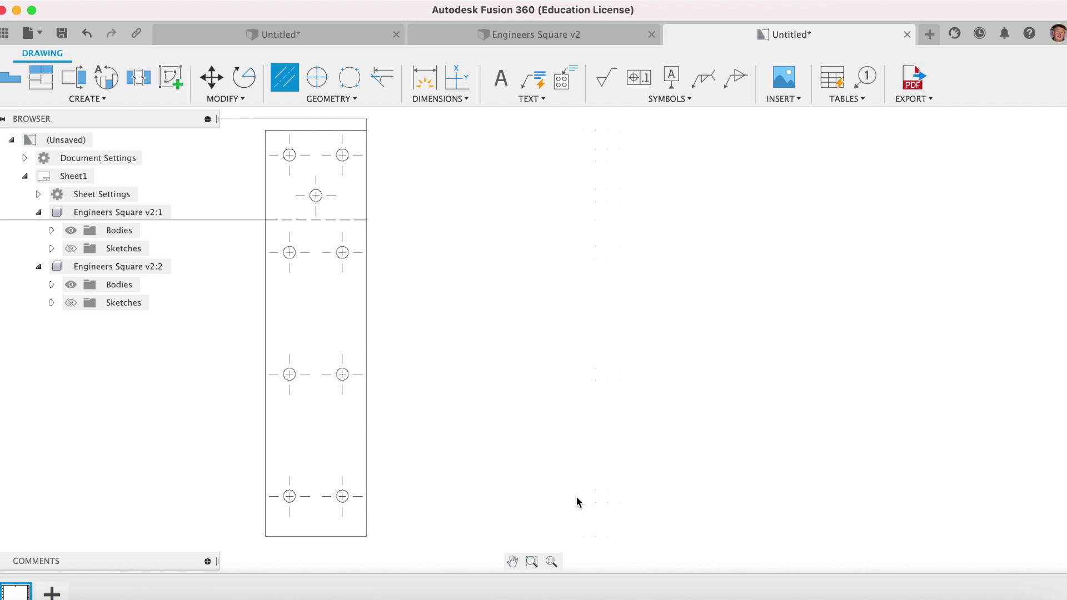
scroll(488, 478, down, 3)
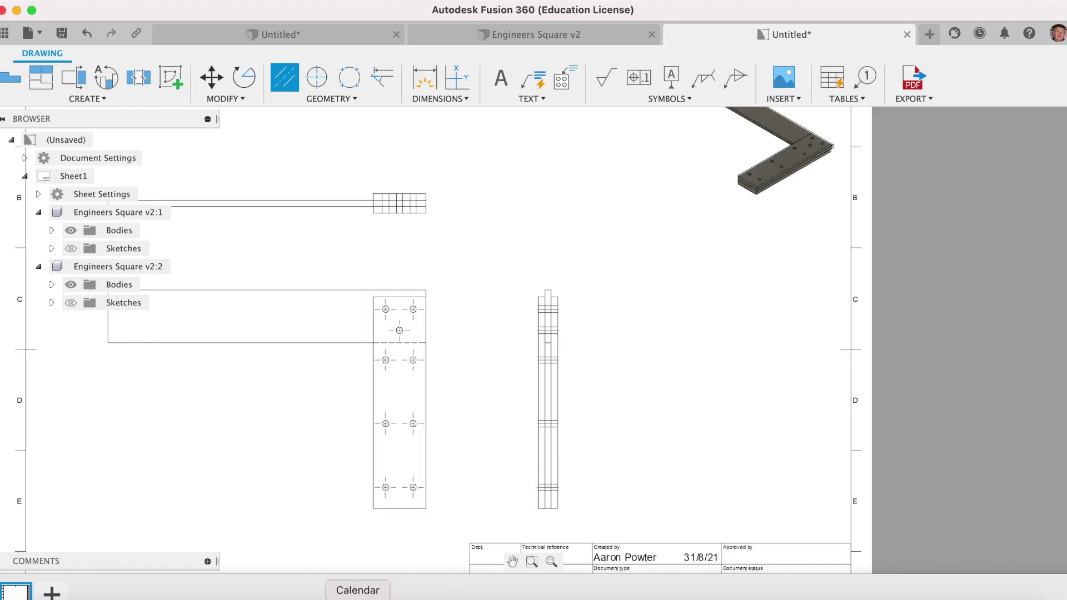
click(216, 597)
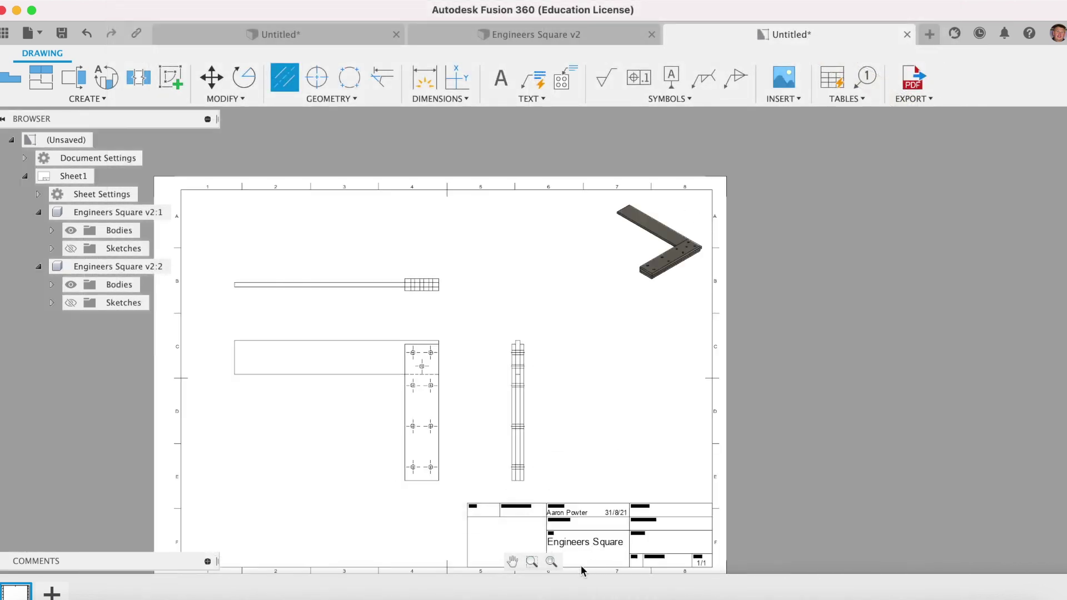
click(552, 561)
key(Escape)
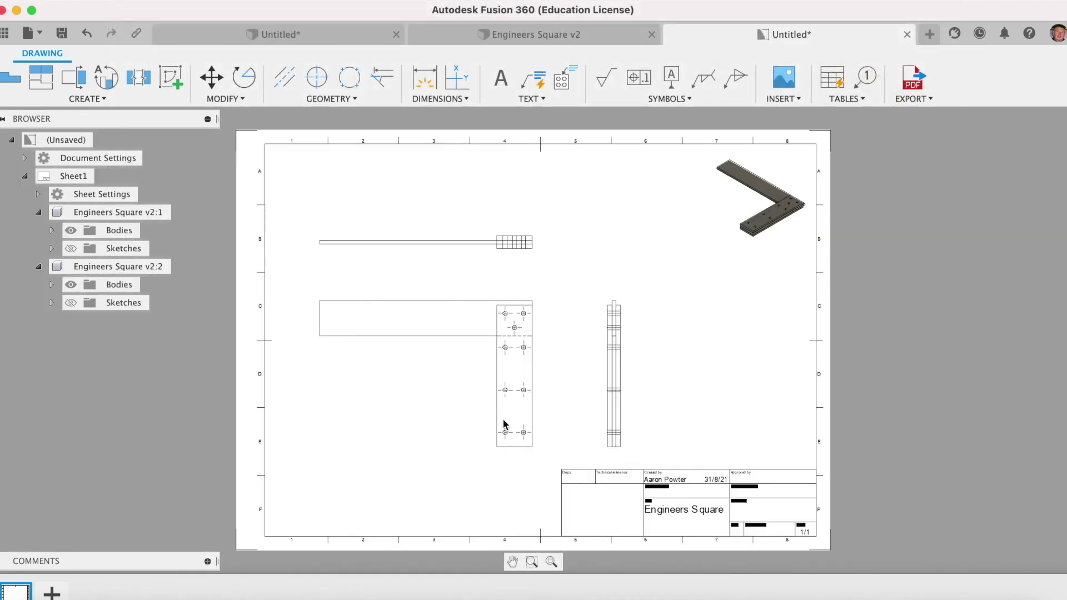
click(515, 377)
double_click(515, 377)
click(1021, 323)
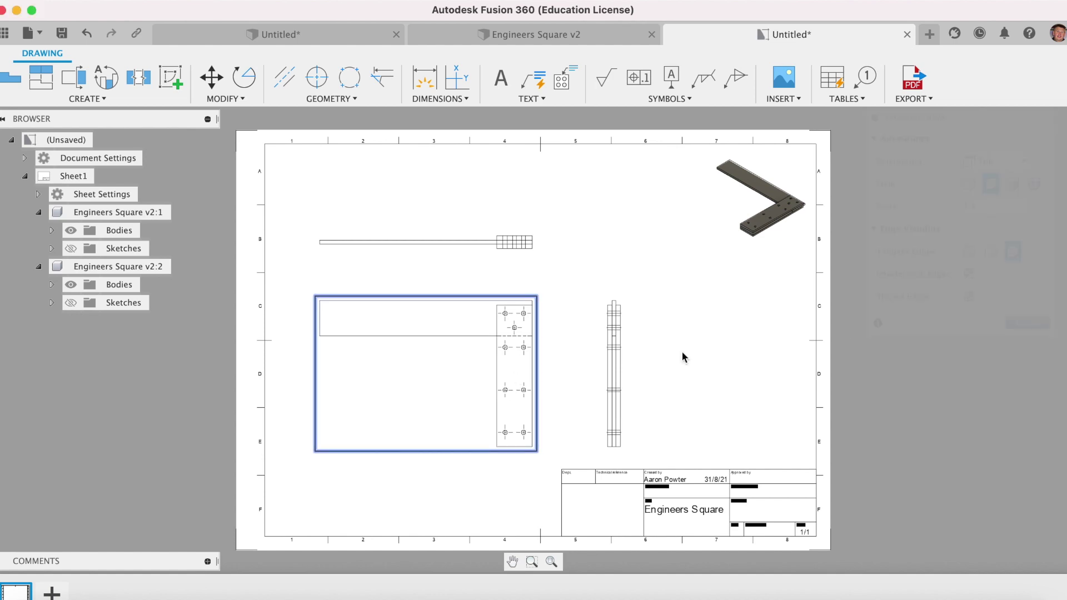
Step: Shift the top base view slightly up and right, and space the side view and upper projected view farther from it
click(511, 374)
drag(510, 373, 527, 362)
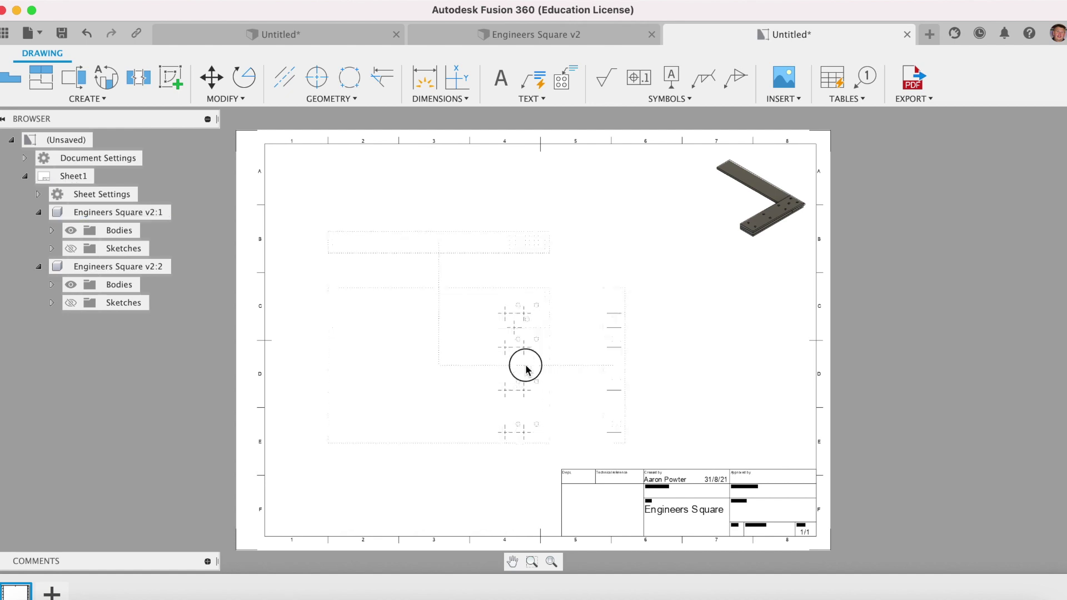
click(609, 361)
drag(610, 360, 652, 360)
click(520, 244)
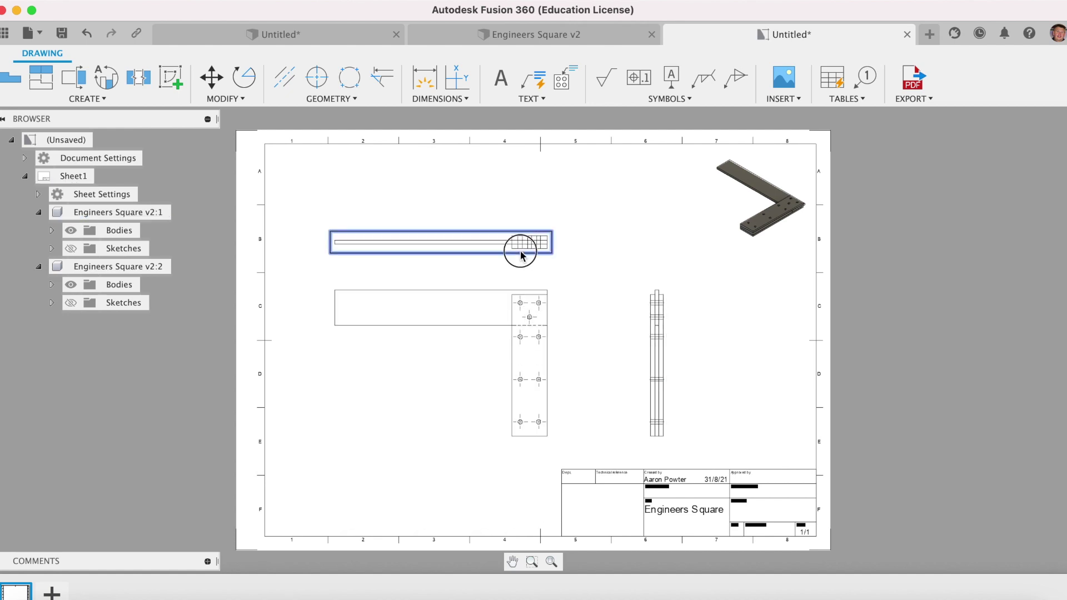
drag(520, 250, 523, 224)
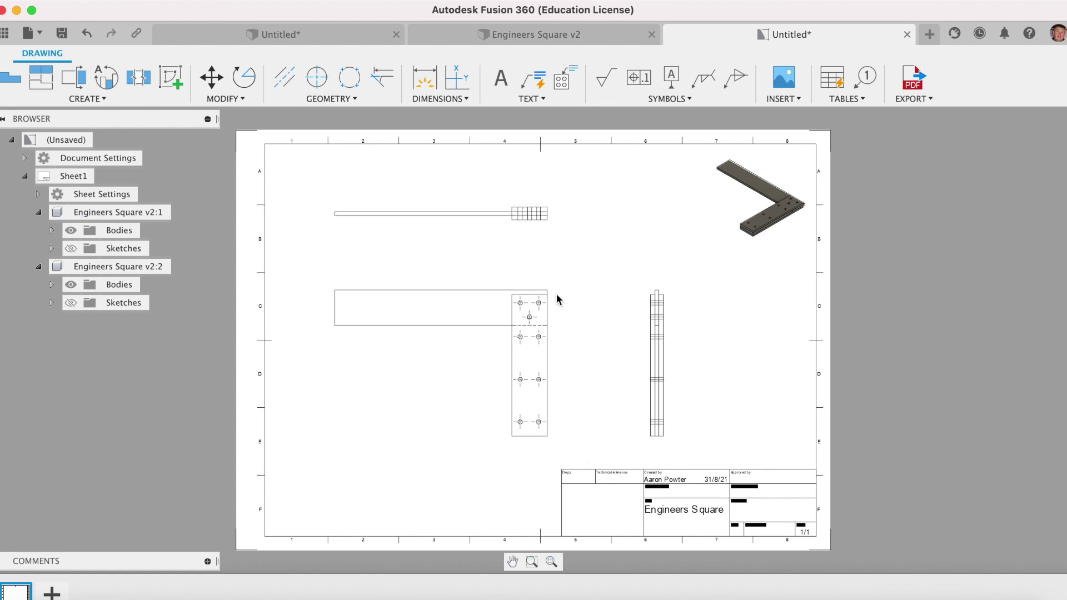
Step: Dimension the side view from its lower end to the centerlines of the lowest and second-lowest hole rows
click(424, 78)
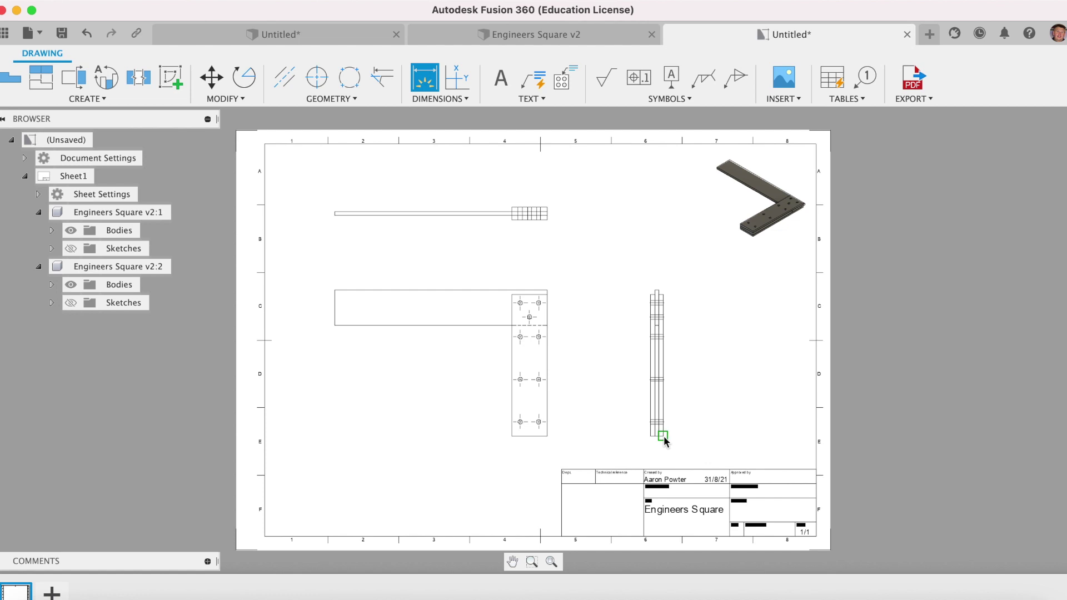
scroll(664, 435, up, 3)
scroll(668, 437, up, 2)
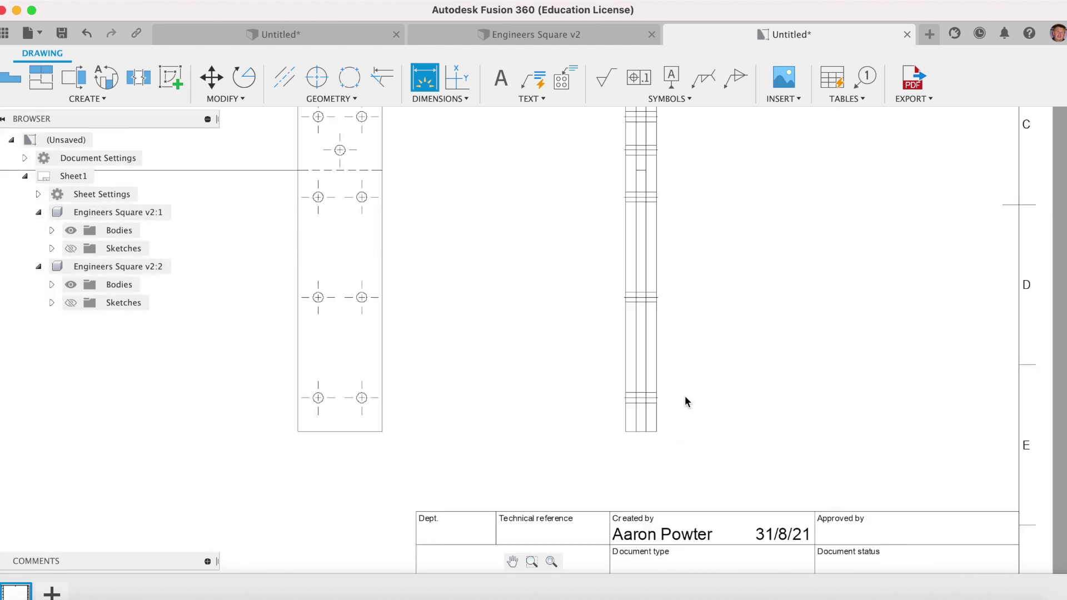
click(655, 430)
click(655, 392)
click(692, 414)
click(656, 431)
click(724, 311)
Step: Dimension from the side view's lower end to the third and fourth hole centerlines, stacking the dimensions outward
click(656, 431)
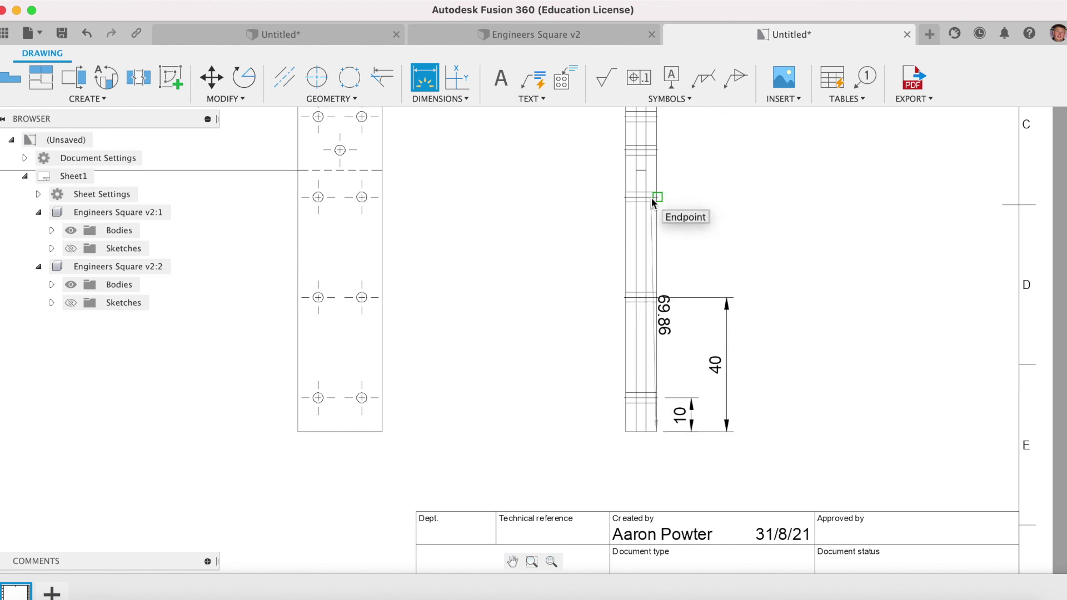
scroll(651, 199, up, 3)
scroll(651, 198, down, 3)
scroll(652, 203, up, 2)
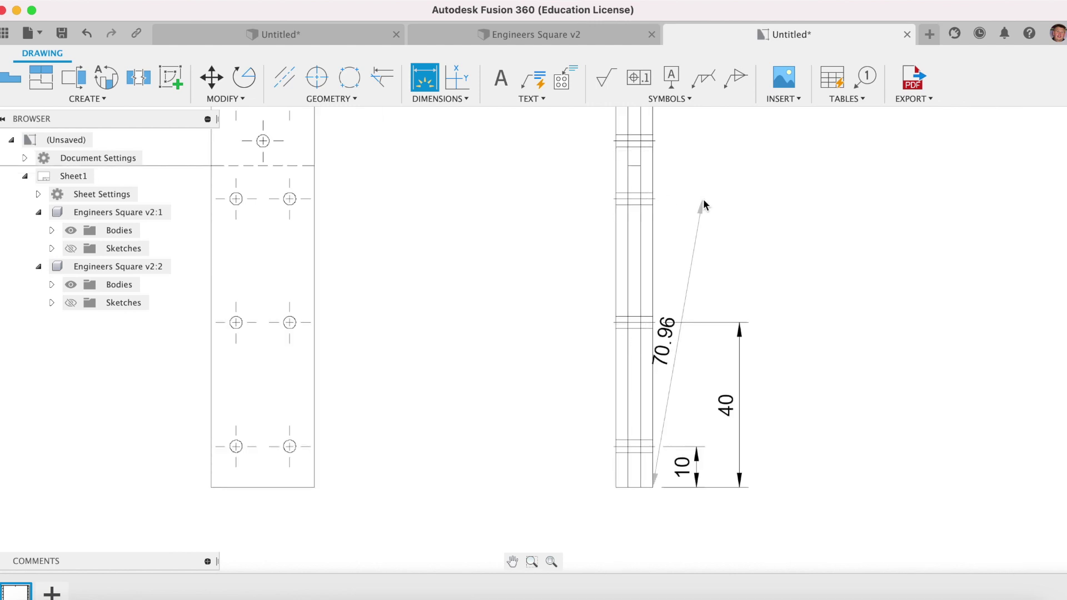
click(798, 222)
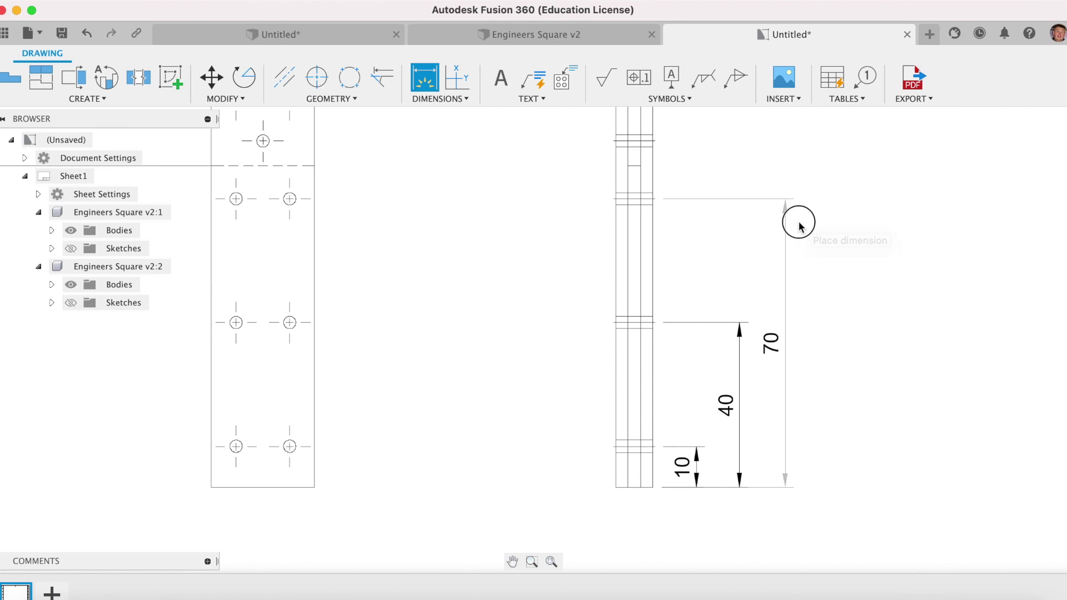
click(654, 487)
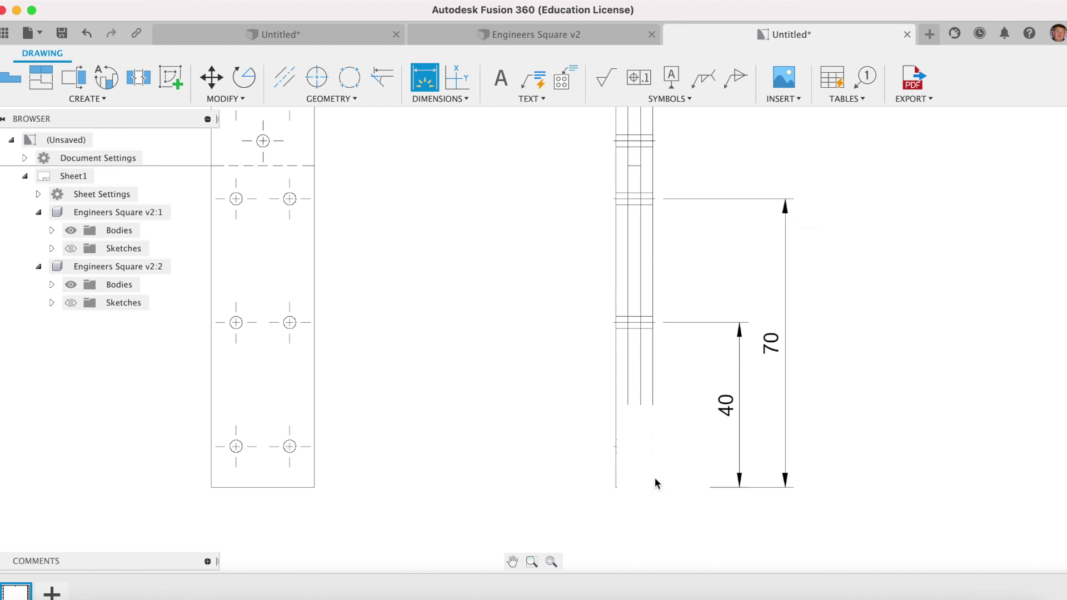
click(653, 141)
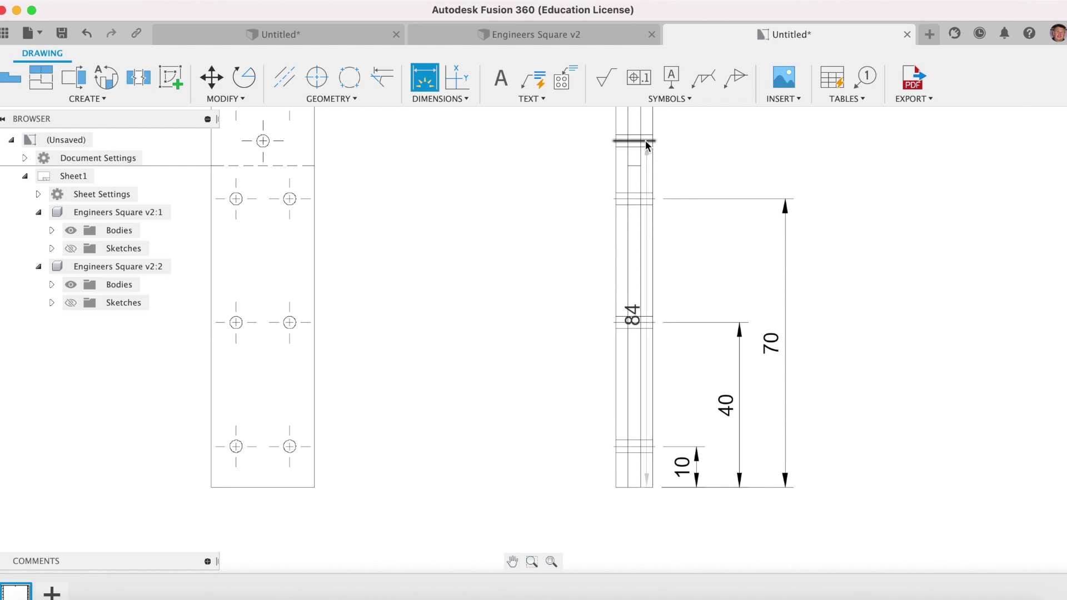
click(837, 193)
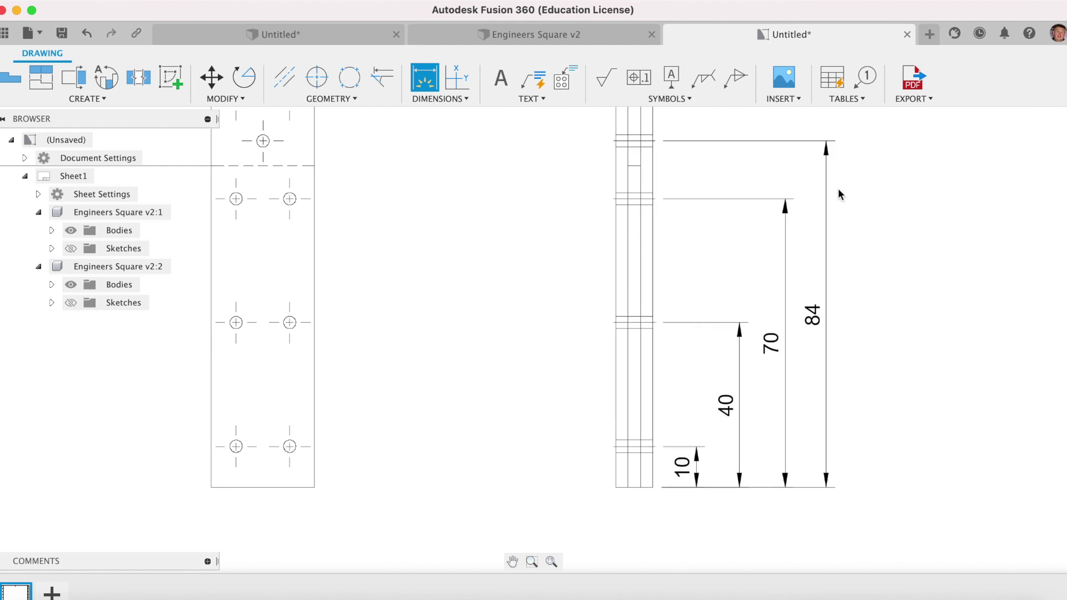
Step: Dimension from the side view's lower end to the topmost hole centerline, placed outside the other dimensions
scroll(828, 198, down, 4)
scroll(828, 198, up, 2)
click(713, 385)
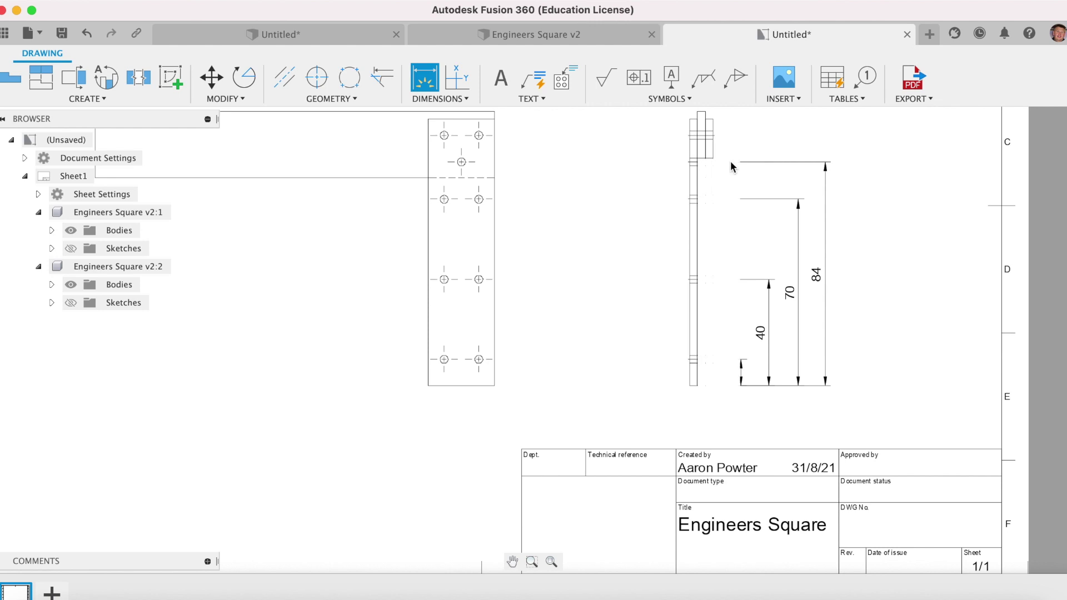
scroll(706, 135, up, 3)
click(703, 135)
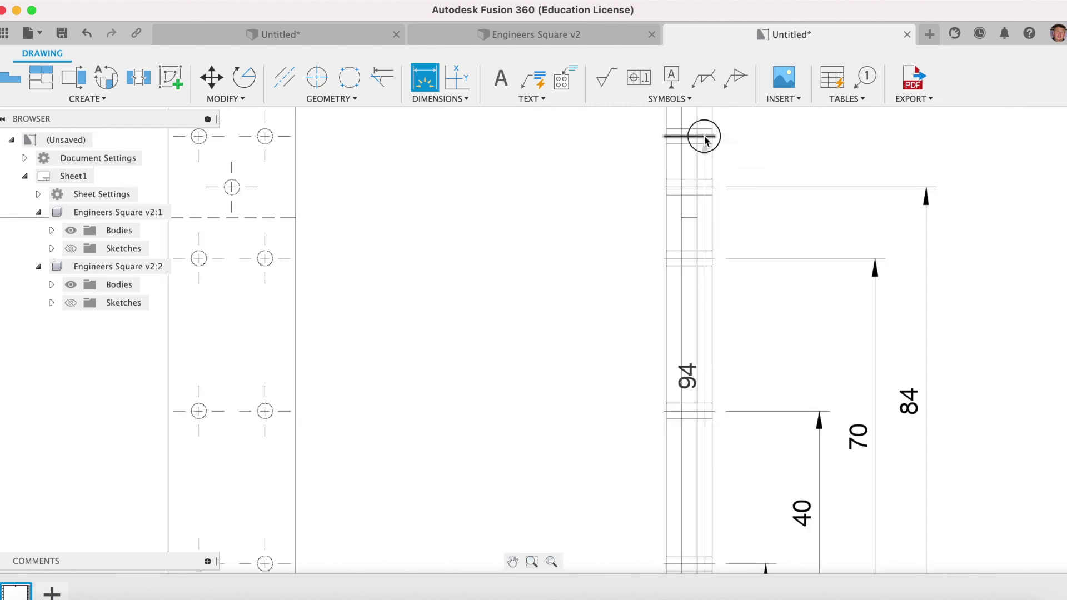
click(1000, 214)
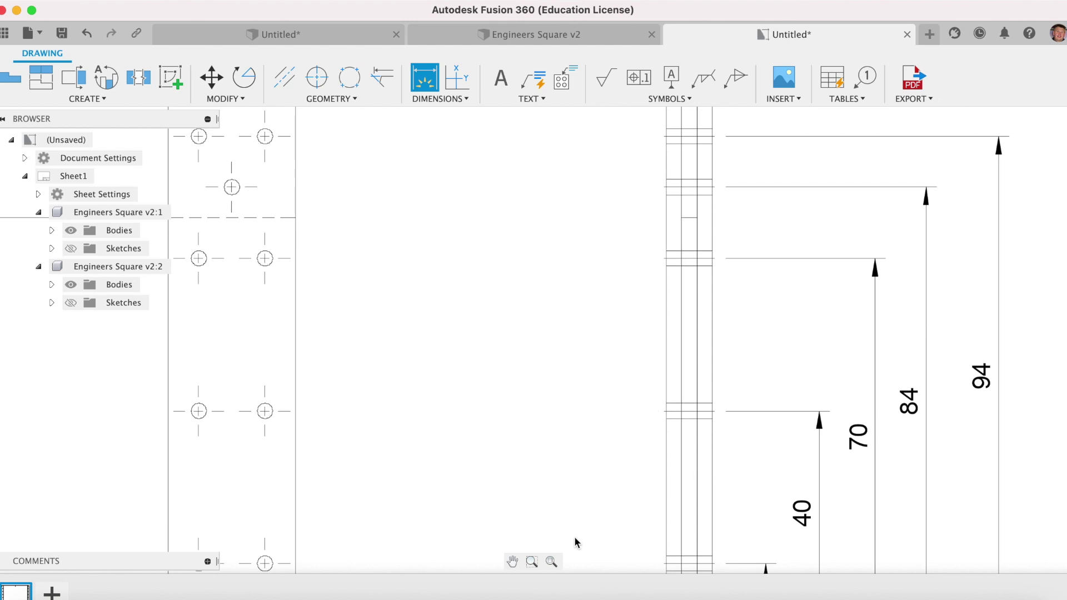
click(553, 561)
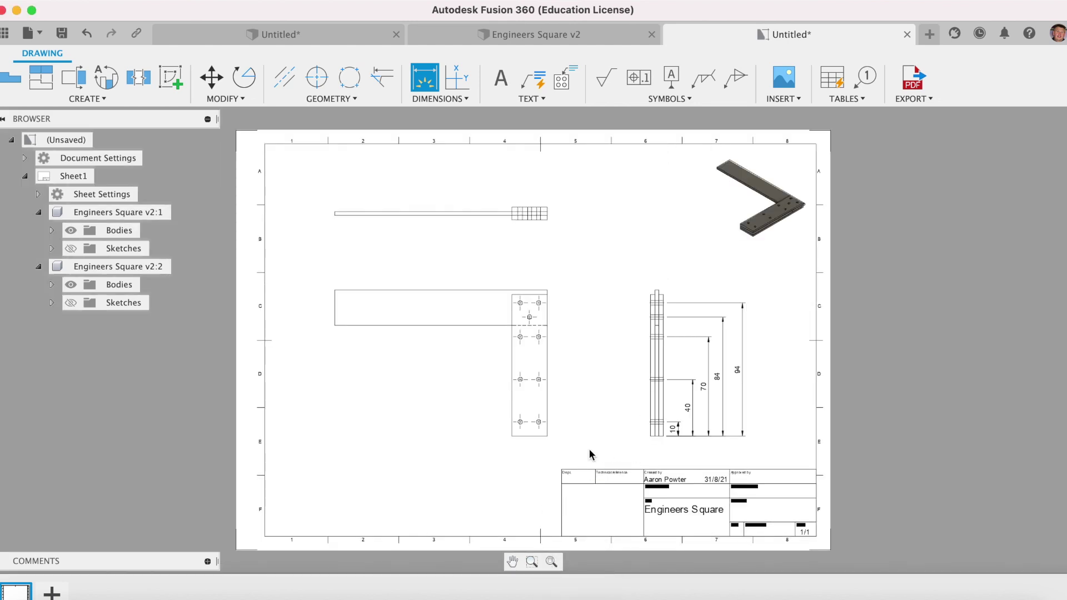
key(Escape)
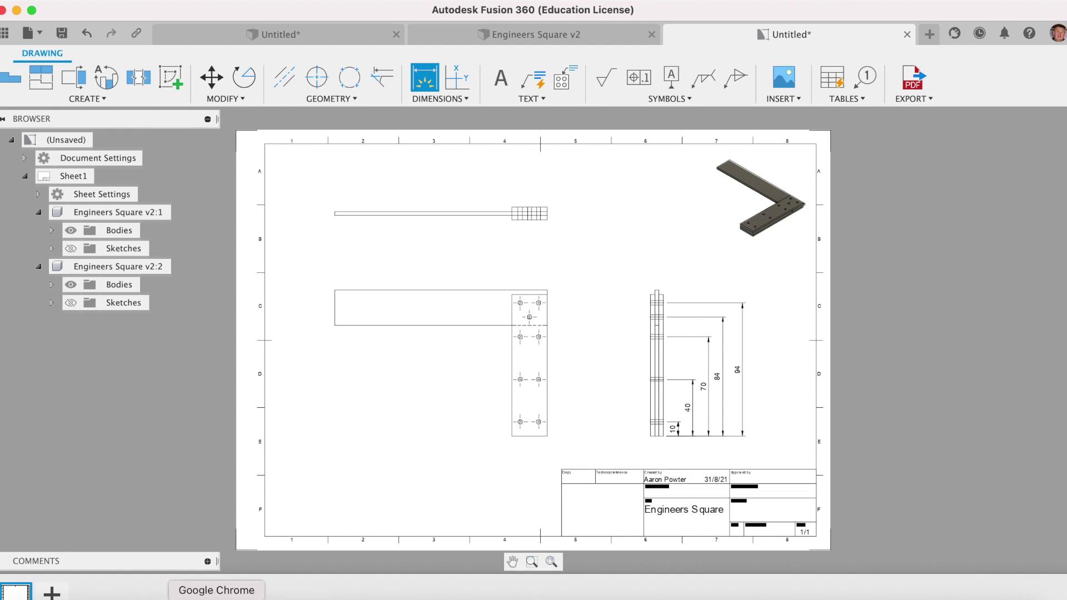
Step: Consult the reference drawing in Chrome, and dimension the blade's overall length above the front view and its width beside the free end
click(221, 596)
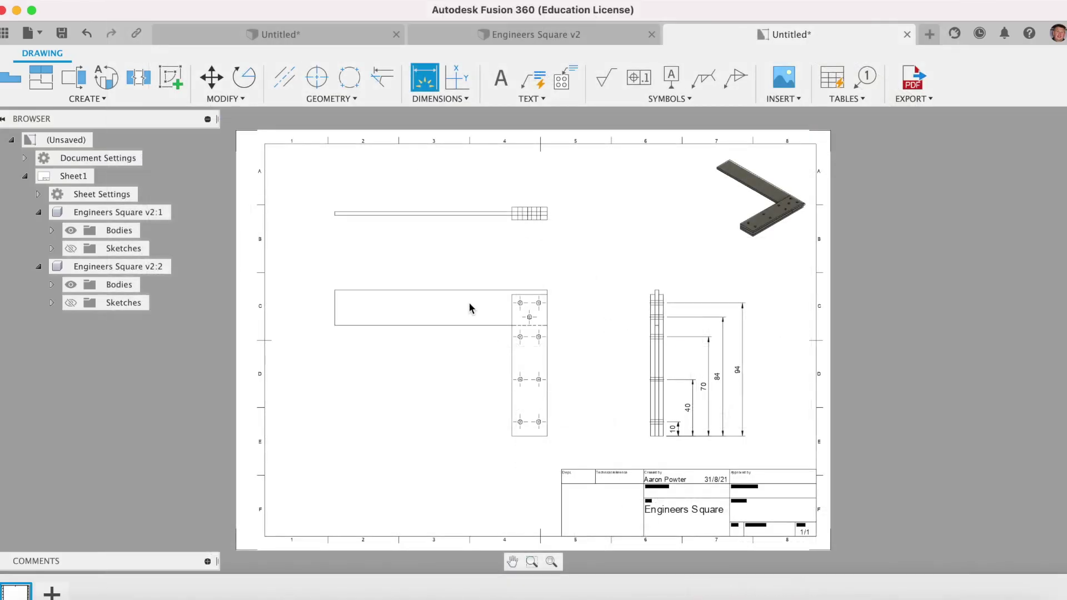
click(467, 290)
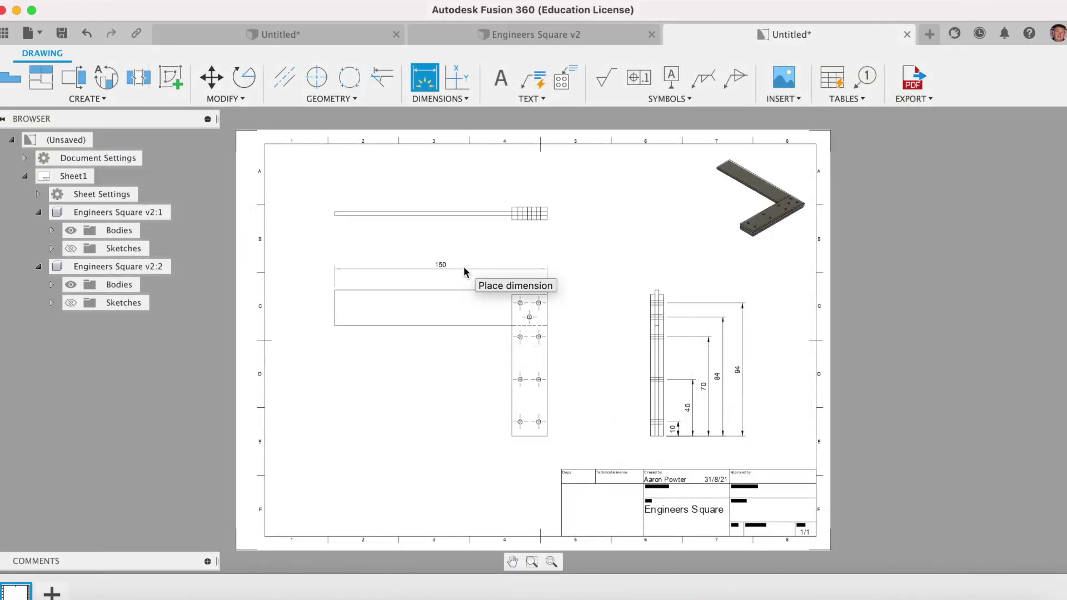
click(466, 267)
key(Escape)
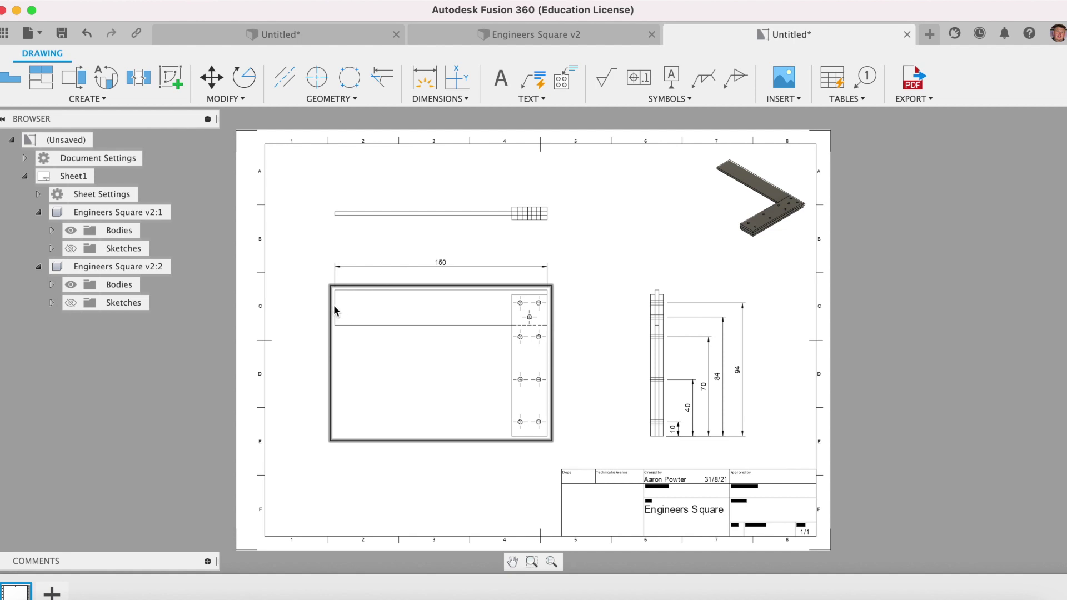
key(d)
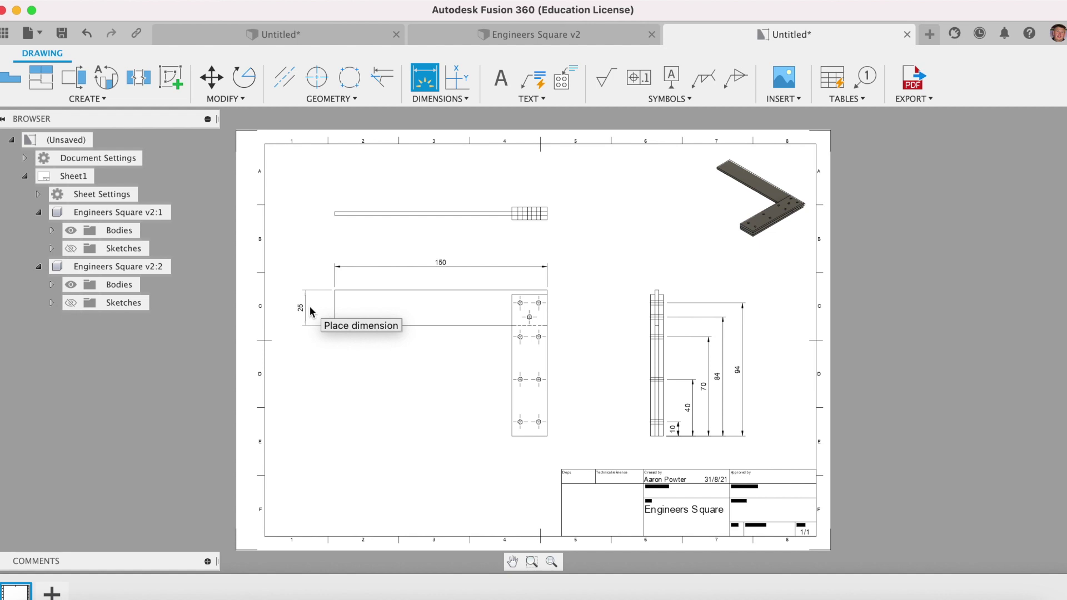
click(304, 310)
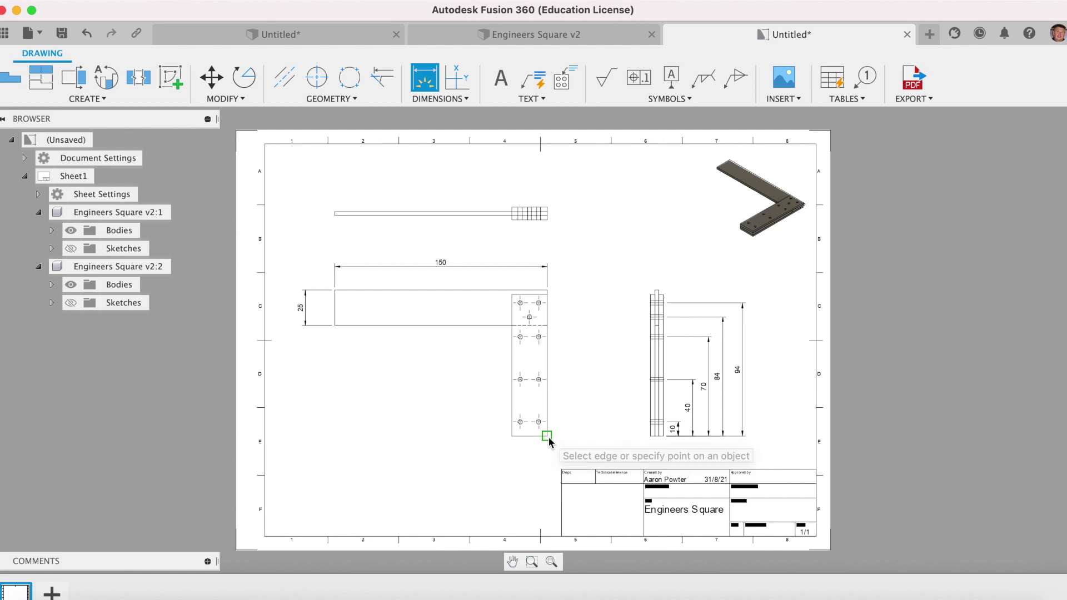
Step: Dimension the stock's full length and the distance from its lower end to the blade's lower edge in the front view
click(547, 435)
click(547, 295)
click(592, 343)
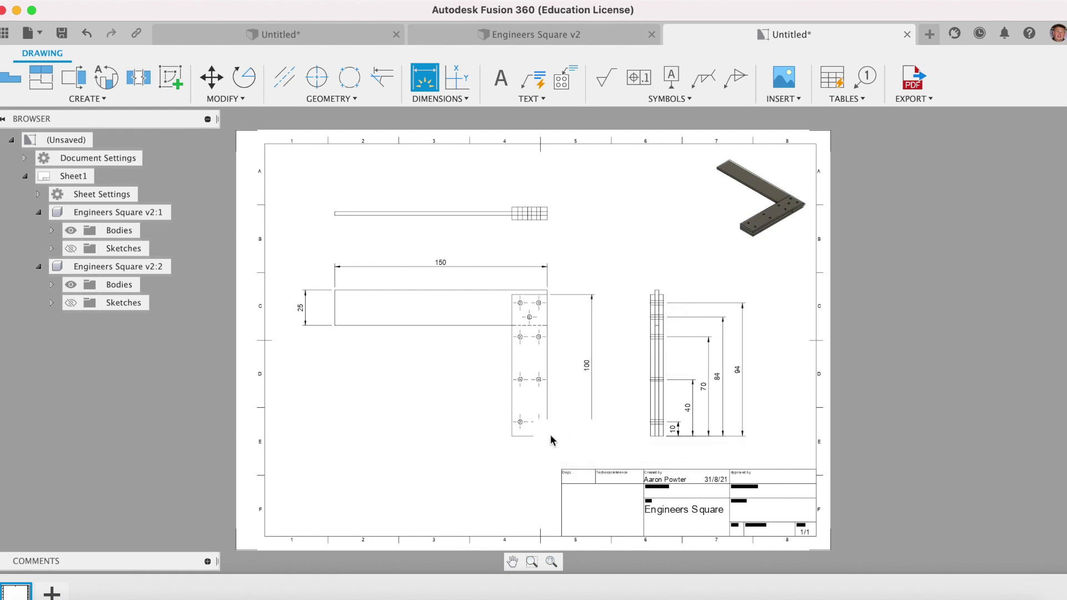
click(547, 326)
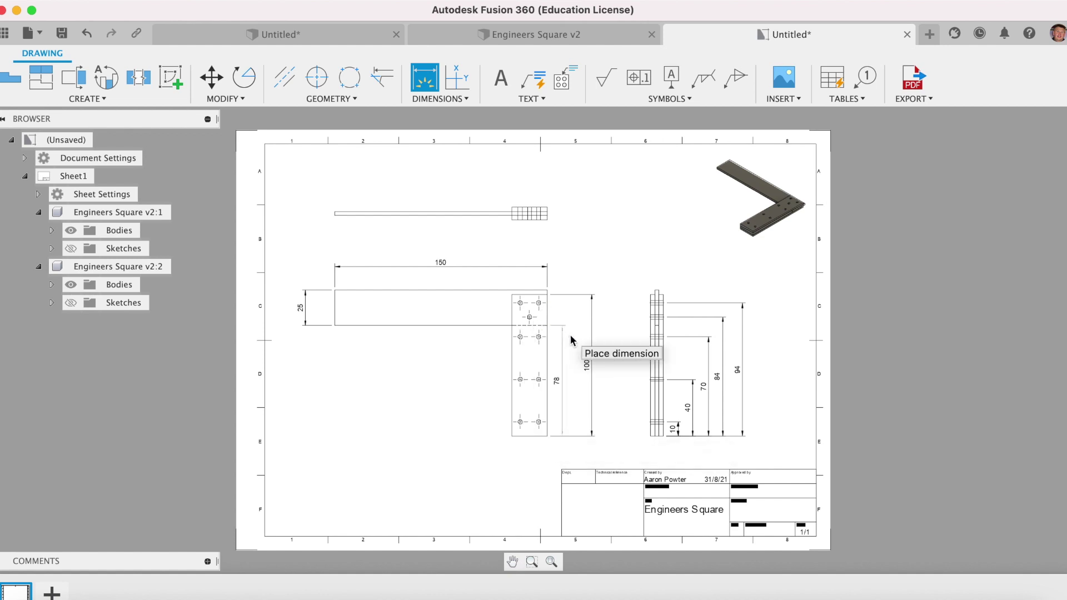
click(581, 338)
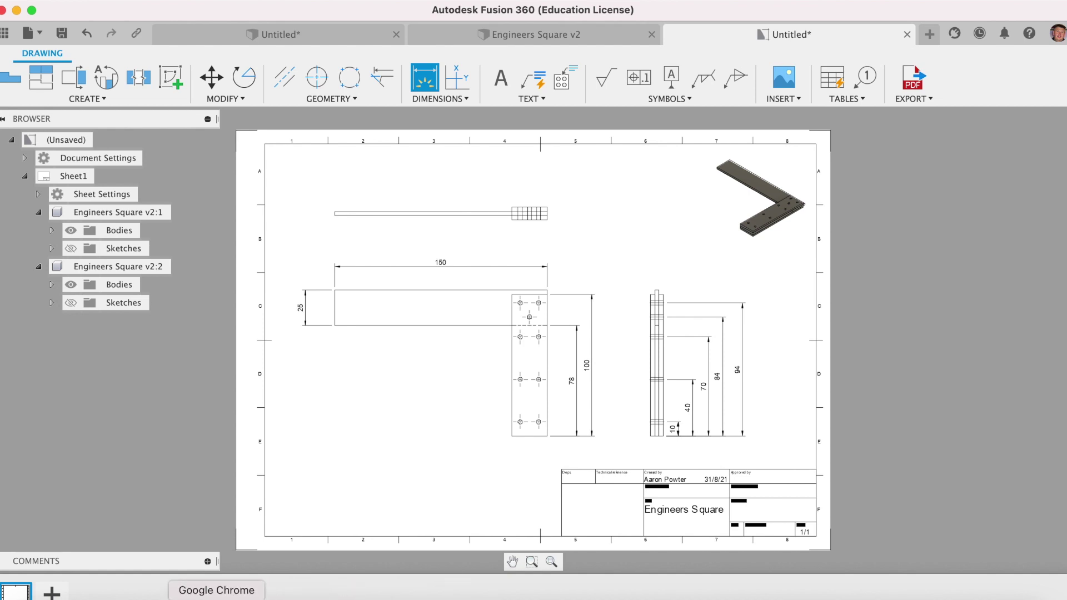
Step: Recheck the reference drawing in Chrome, and dimension the stock's thickness and width on the upper projected view
click(234, 595)
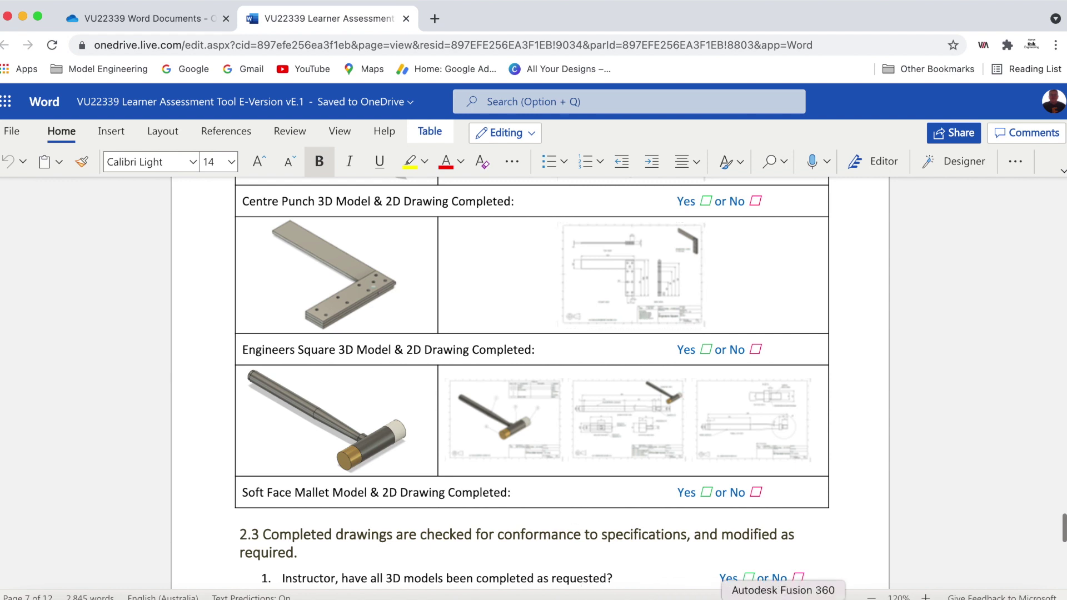
click(783, 596)
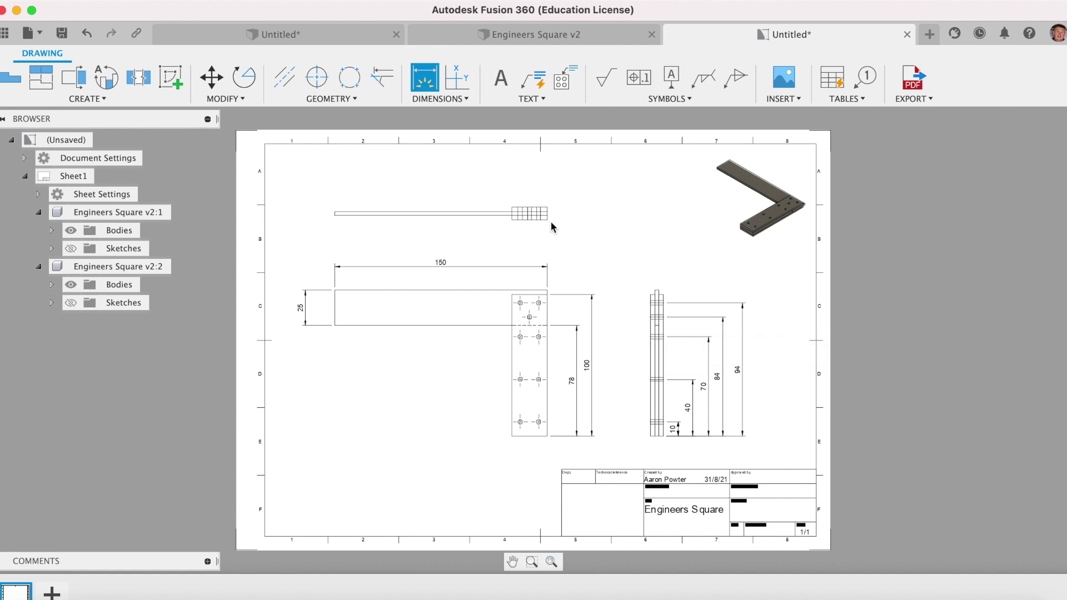
click(546, 207)
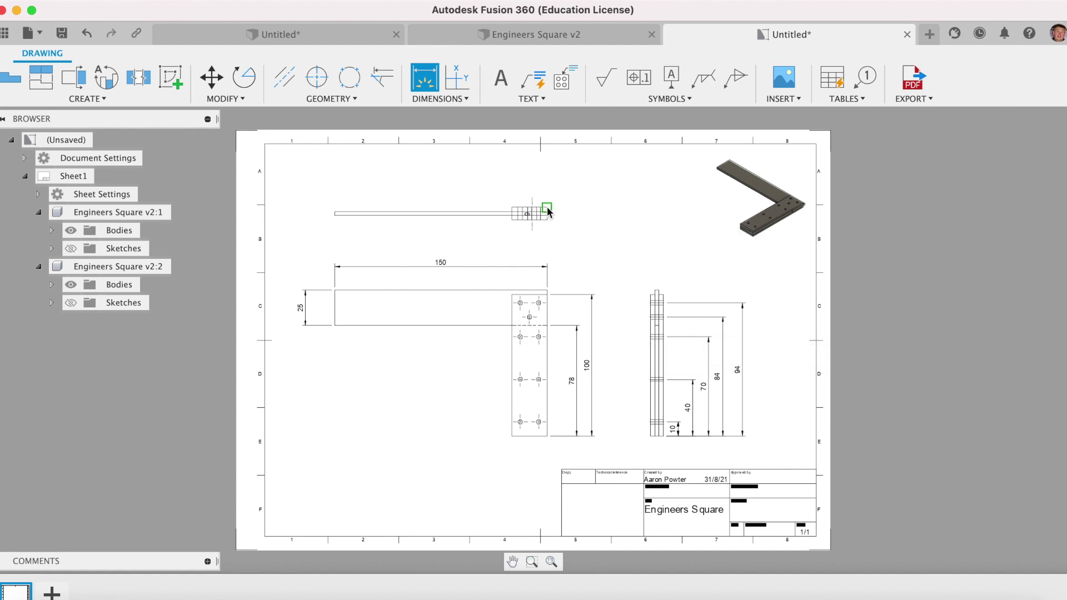
click(580, 199)
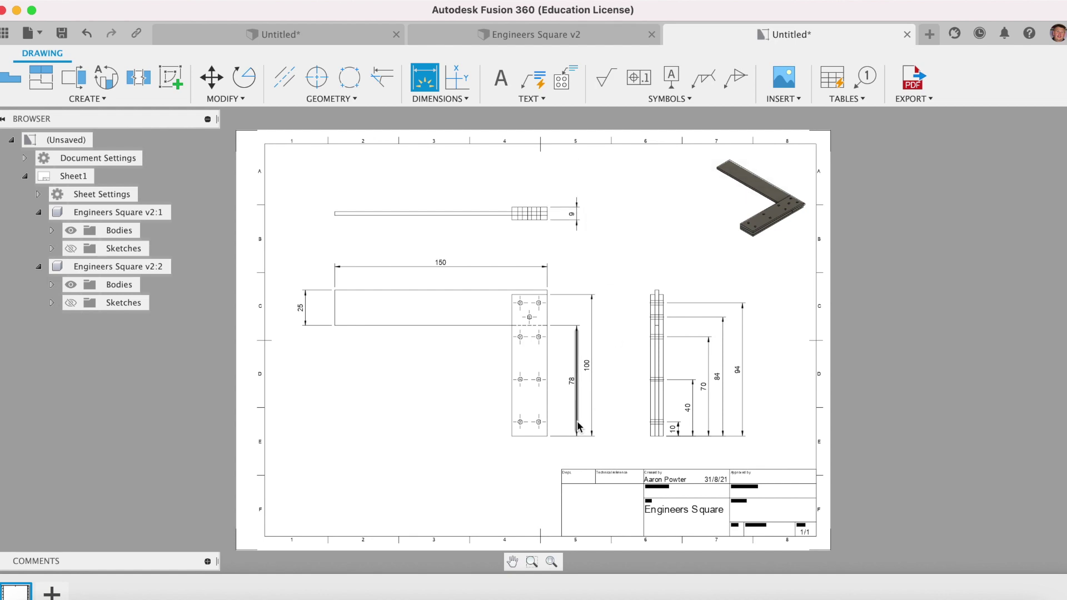
click(514, 209)
click(547, 208)
click(541, 194)
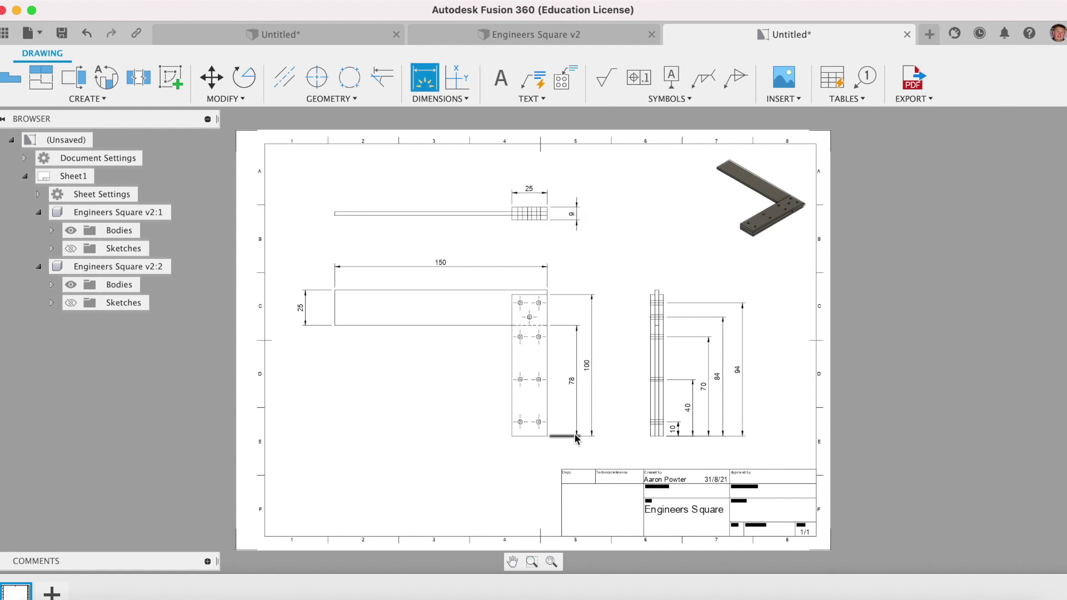
Step: Dimension both bottom-row holes horizontally from the stock's right edge, stacking the two dimensions below the front view
scroll(575, 434, up, 3)
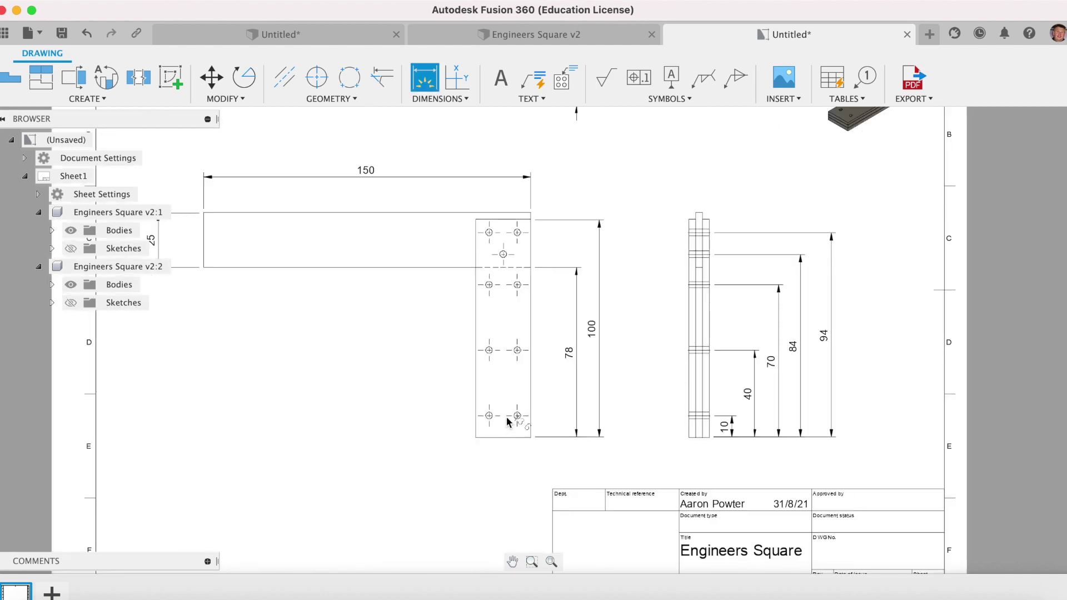
click(518, 418)
click(530, 438)
click(530, 438)
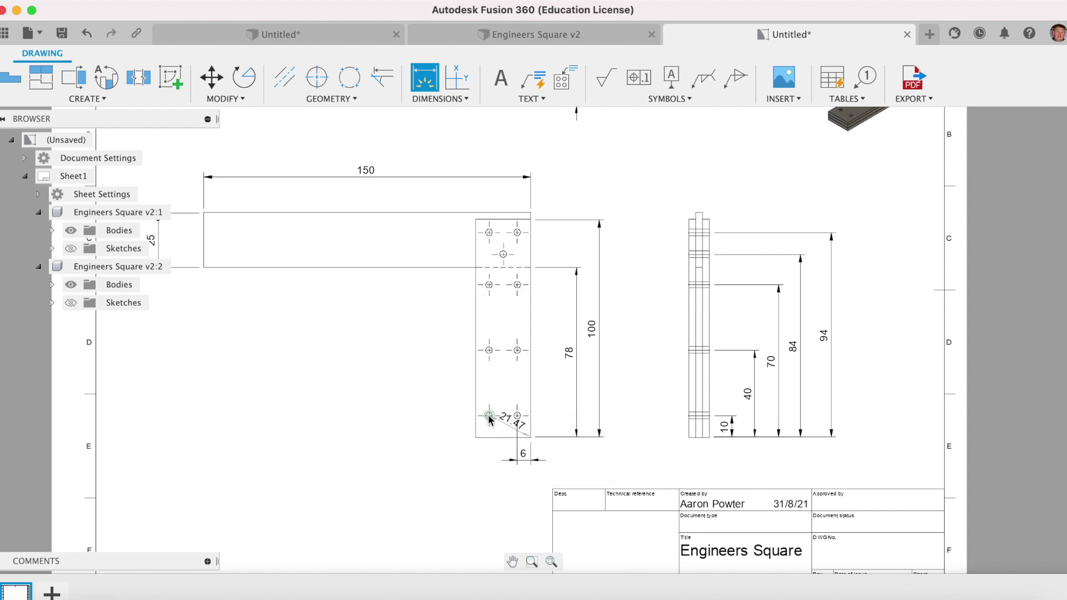
click(499, 482)
click(506, 485)
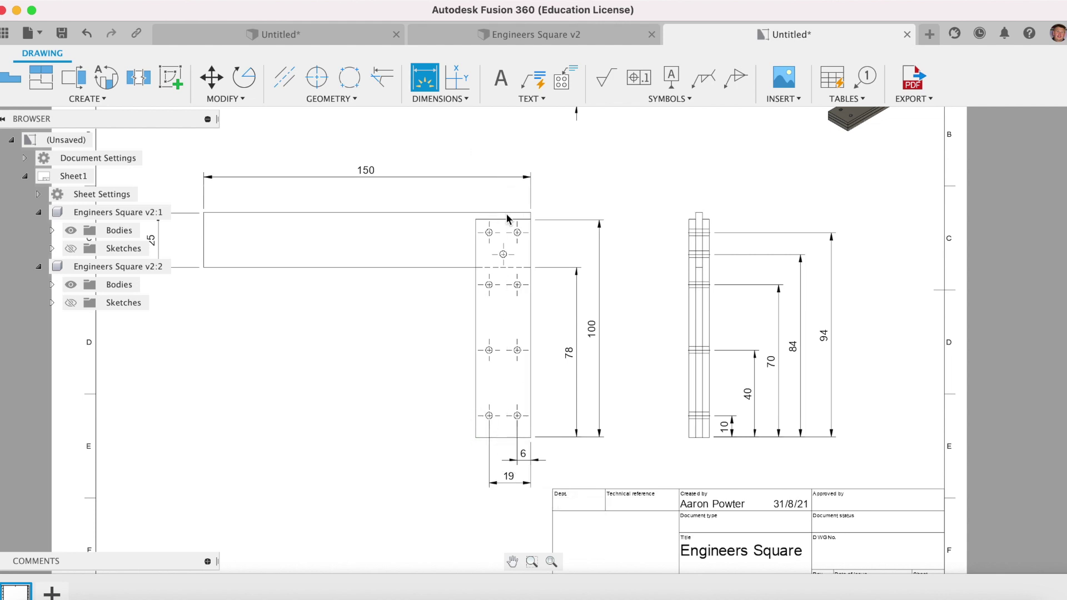
Step: Add a diameter dimension to the upper-right hole in the front view and place its text level beside the stock
click(440, 98)
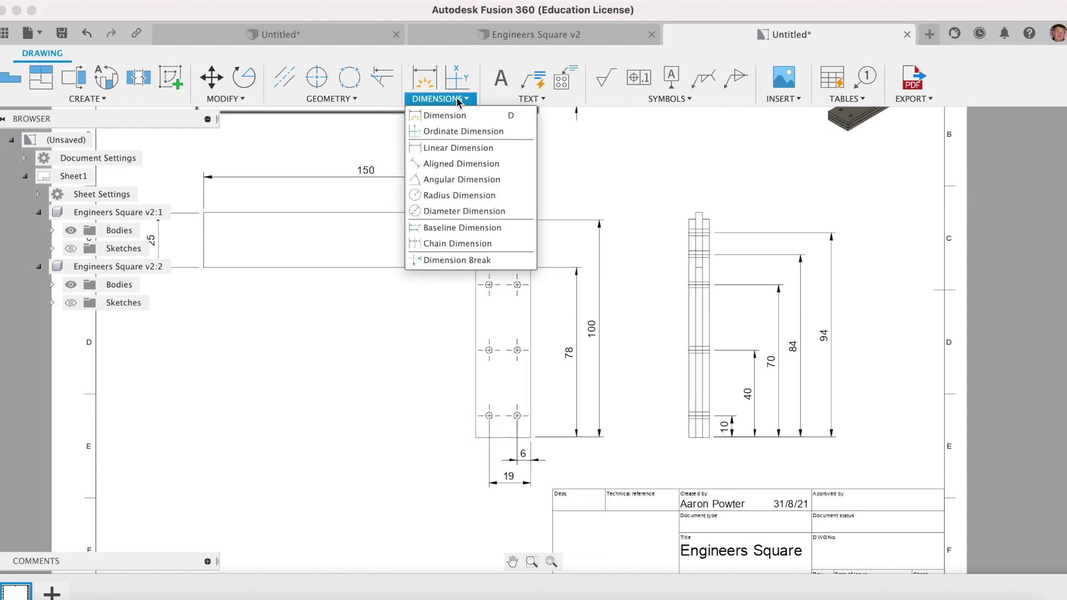
click(450, 210)
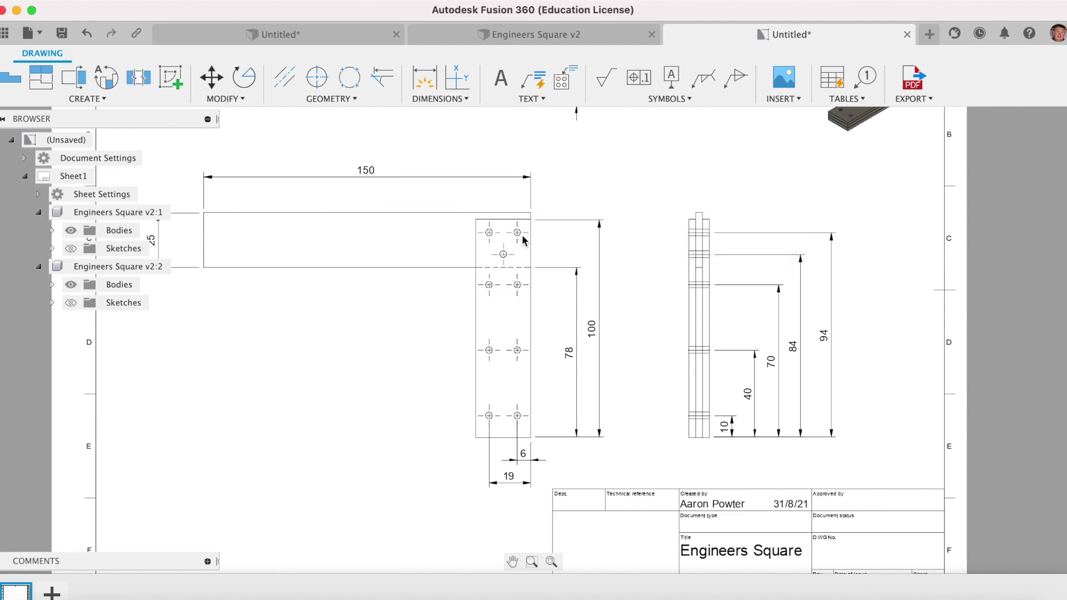
scroll(522, 234, up, 10)
click(499, 234)
scroll(599, 125, down, 10)
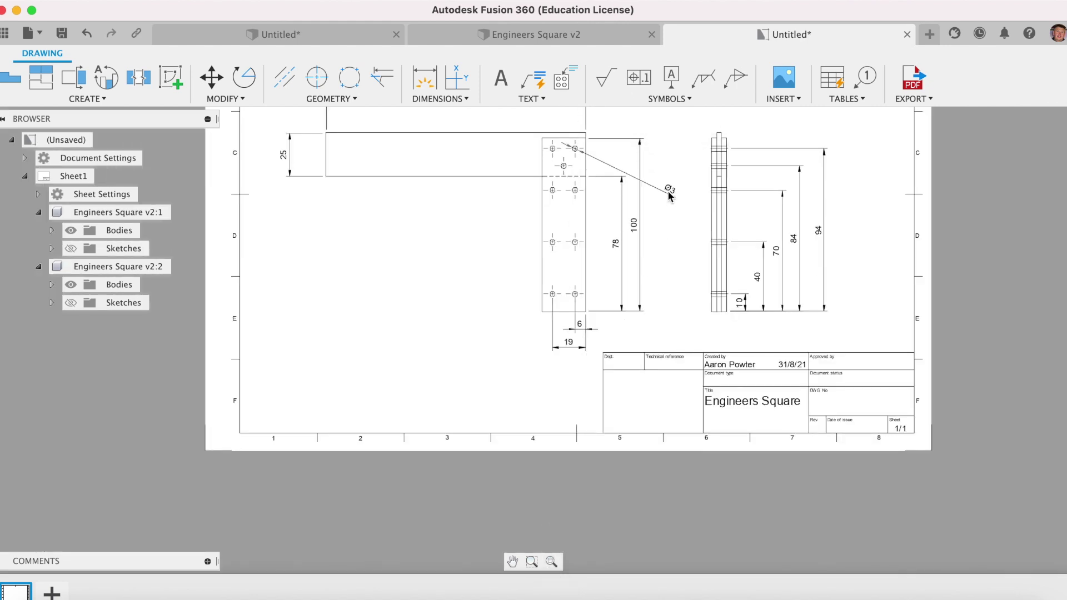
click(663, 125)
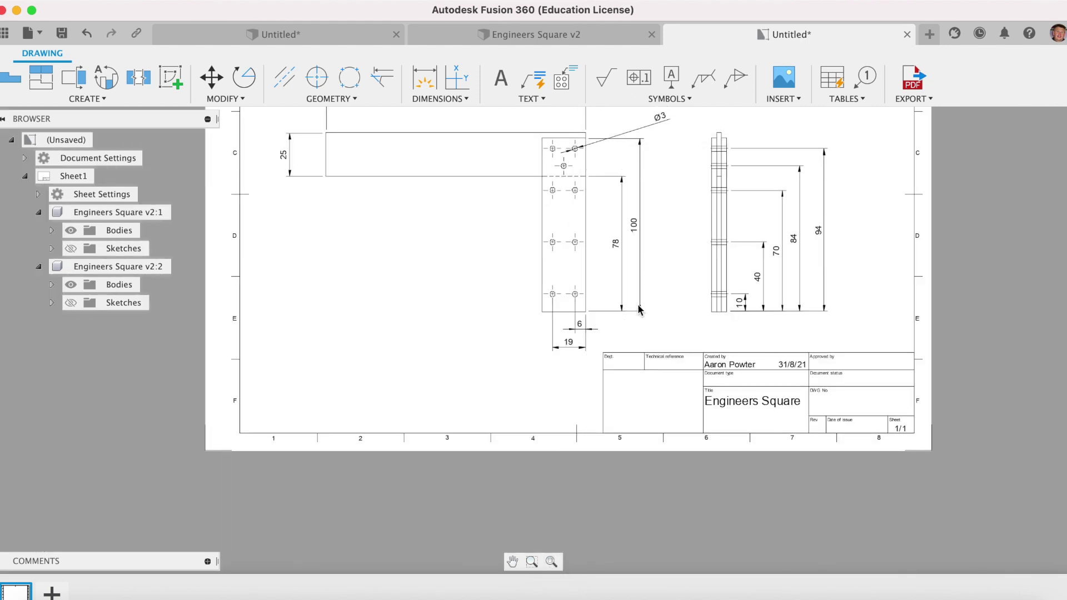
click(552, 562)
scroll(624, 303, up, 3)
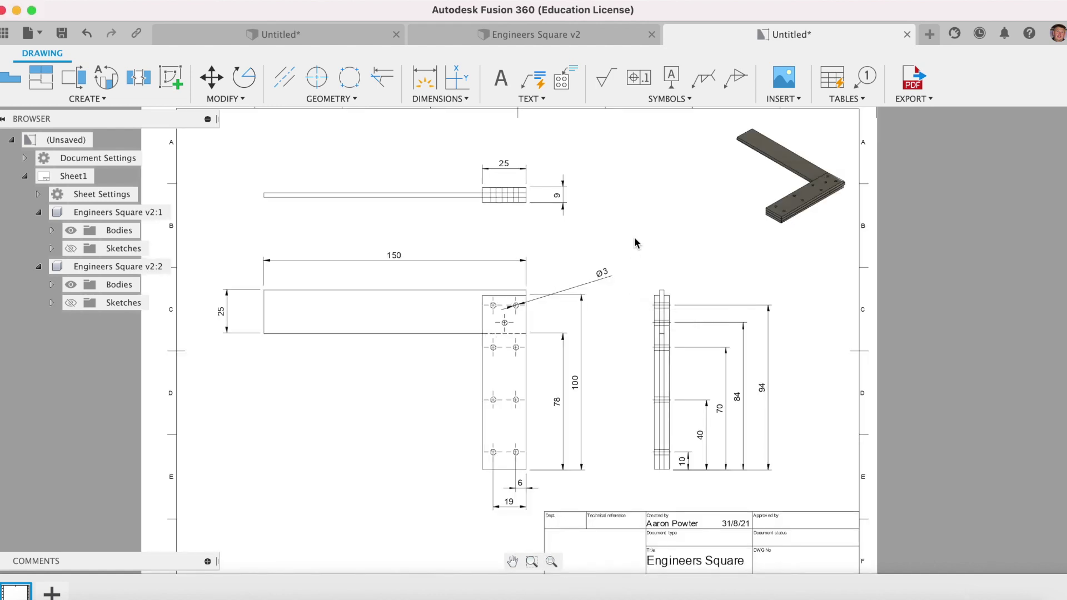
mouse_move(605, 280)
mouse_down()
mouse_move(573, 233)
mouse_move(564, 310)
mouse_up()
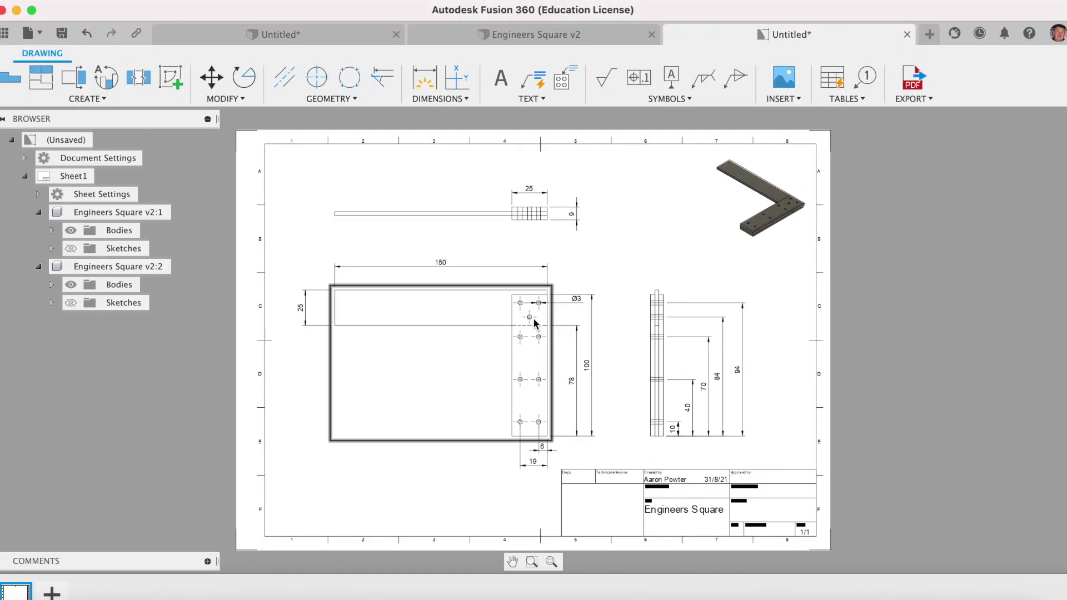
Step: Dimension the single central hole horizontally from the square's right edge, placed just above the front view
click(423, 78)
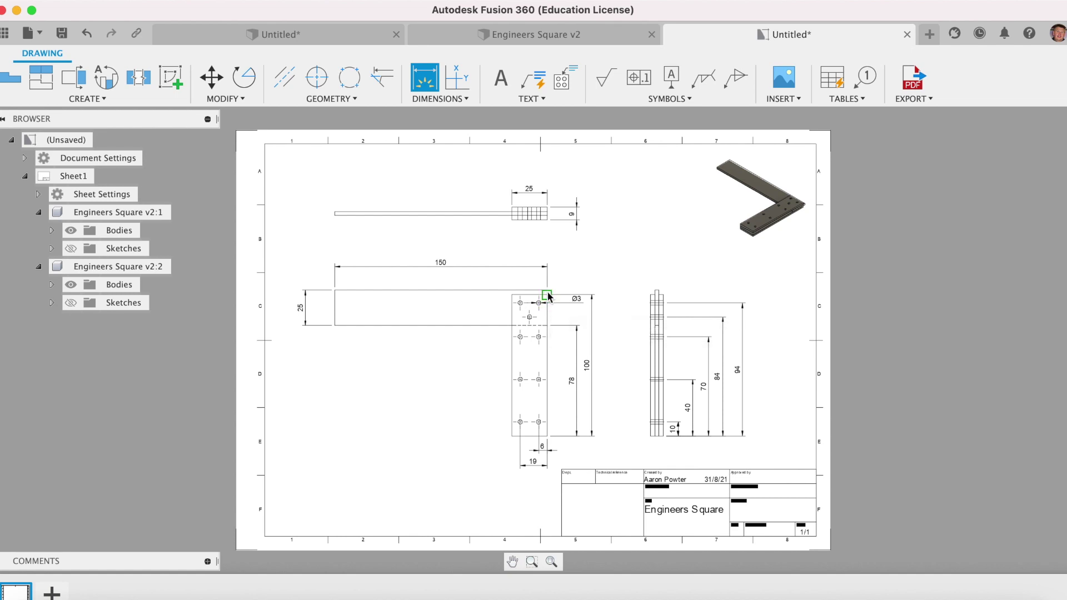
scroll(548, 292, up, 5)
click(543, 297)
click(510, 345)
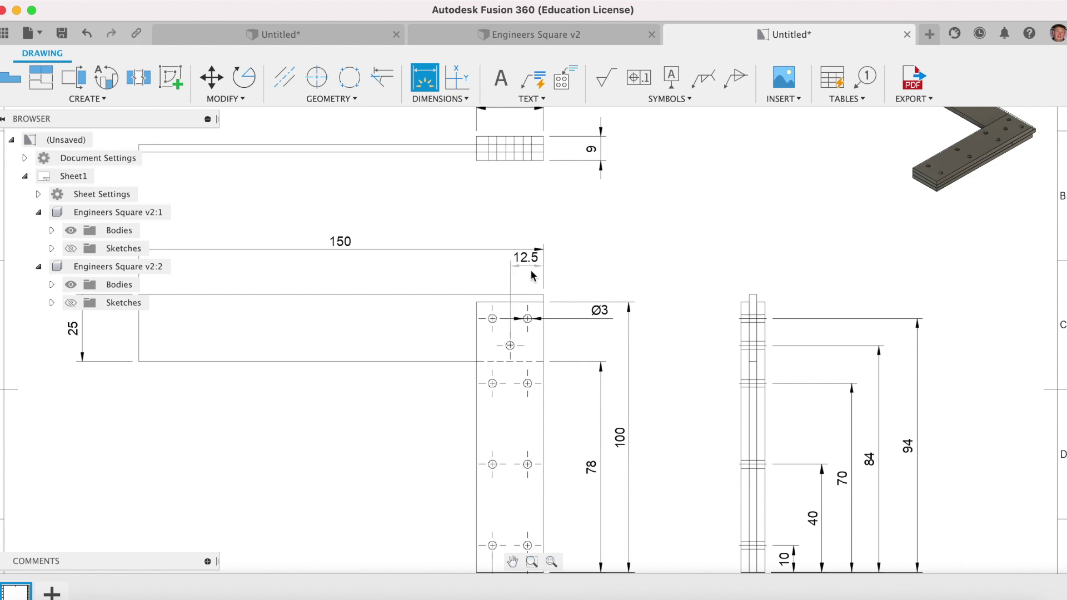
click(532, 279)
key(Escape)
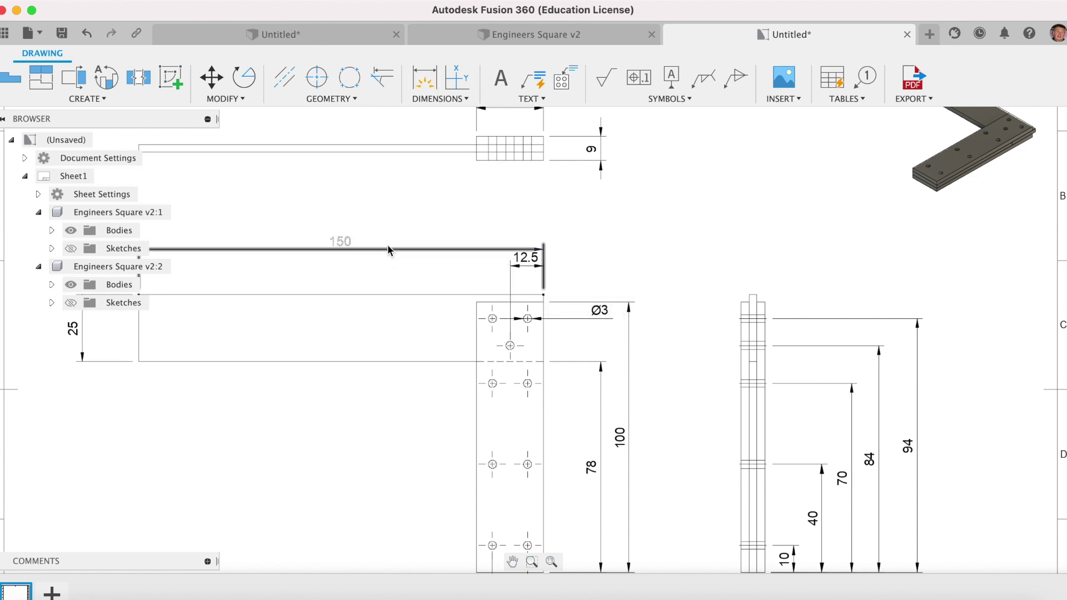
Step: Raise the front view's overall length dimension to clear the hole dimension beneath it
click(350, 248)
drag(343, 244, 341, 227)
click(550, 560)
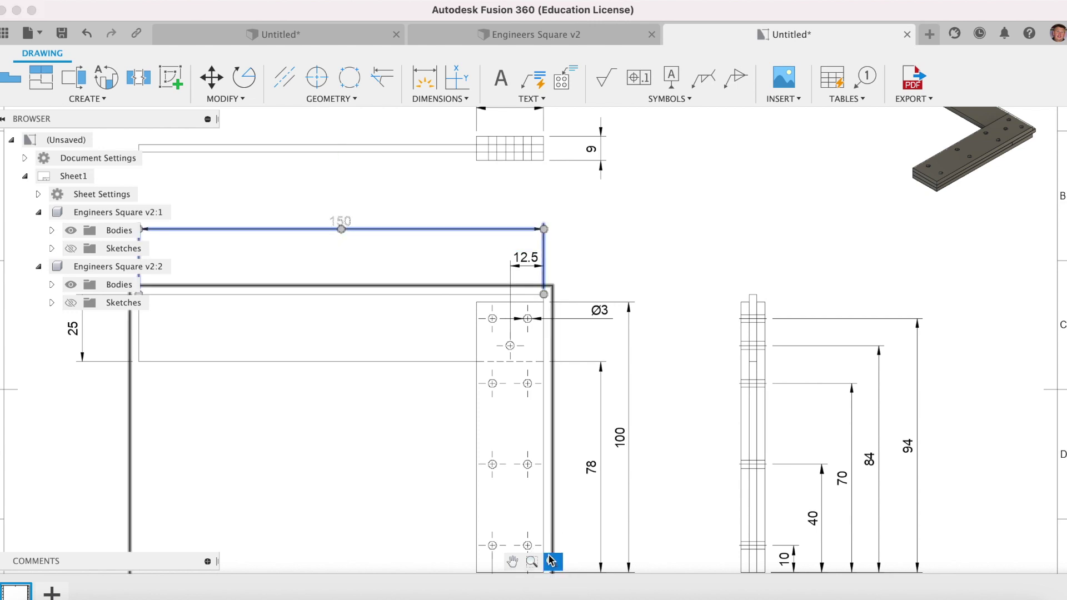
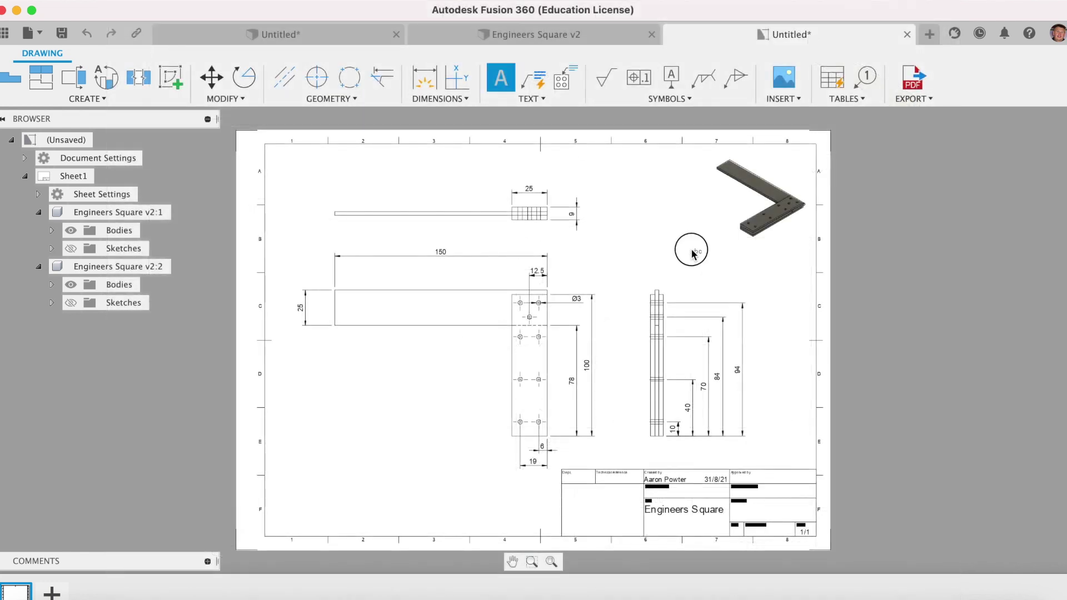
Step: Add the text label "ISOMETRIC VIEW" and position it centrally beneath the shaded isometric view
click(691, 249)
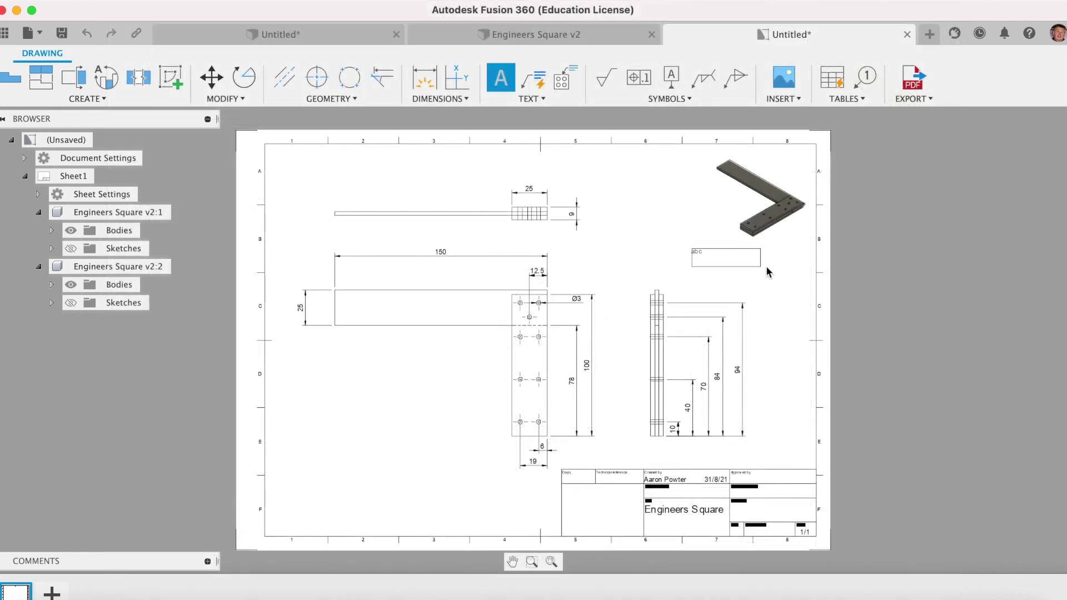
click(784, 266)
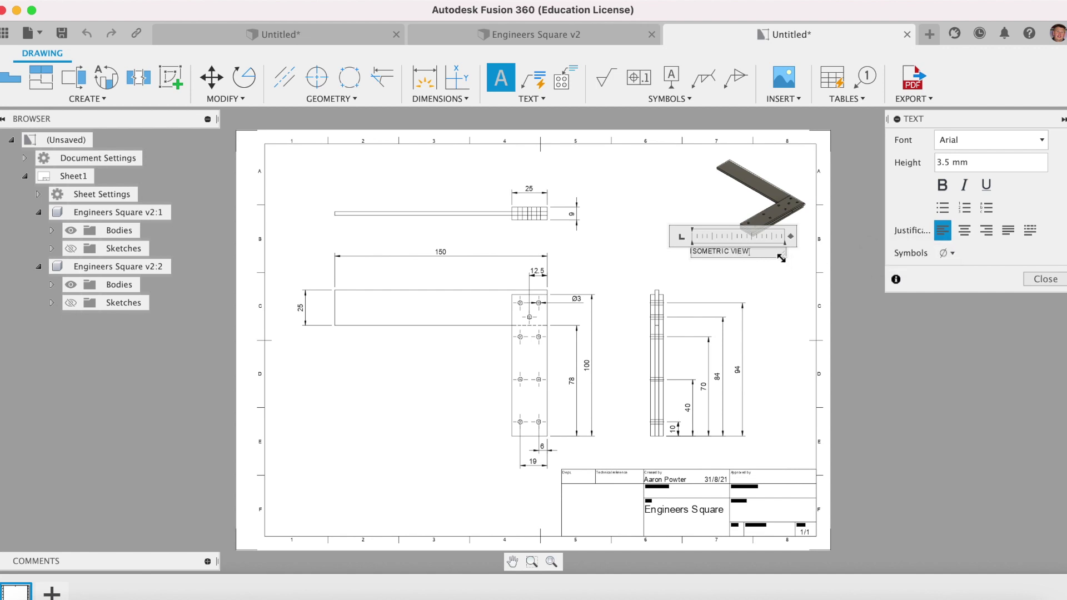
click(1045, 279)
drag(728, 251, 761, 251)
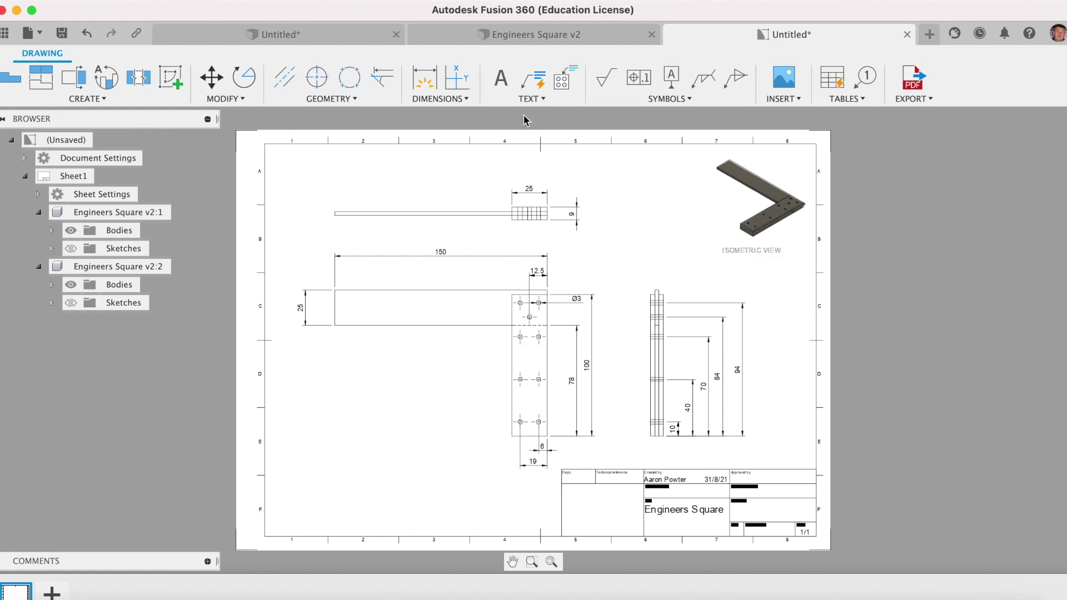
Step: Add the text label "FRONT VIEW" and move it down below the front view's blade, near the stock's lower end
click(501, 78)
click(404, 416)
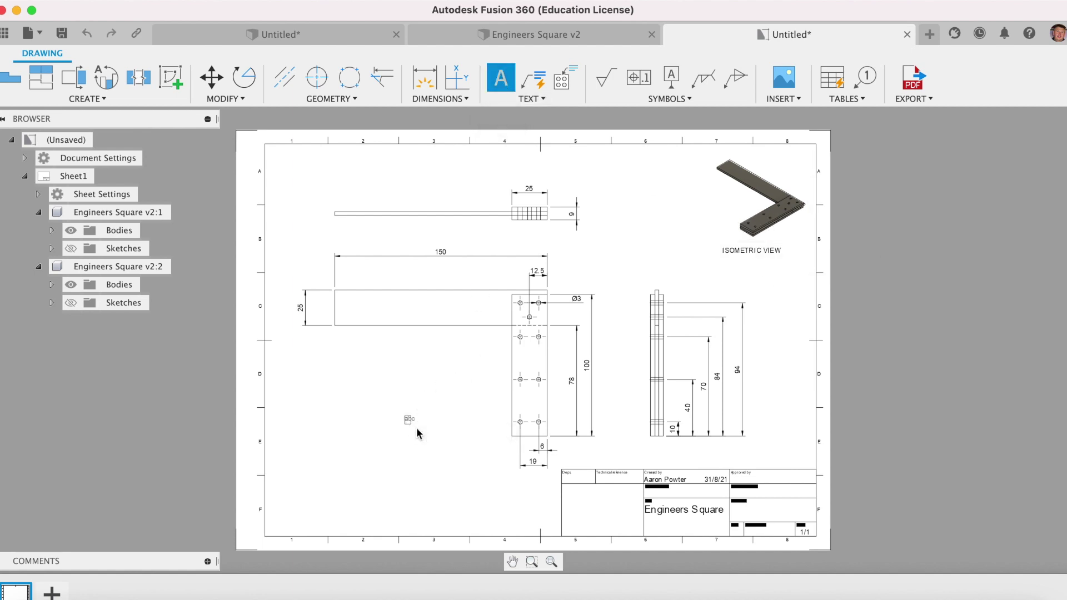
click(479, 444)
text(FRONT VIRE)
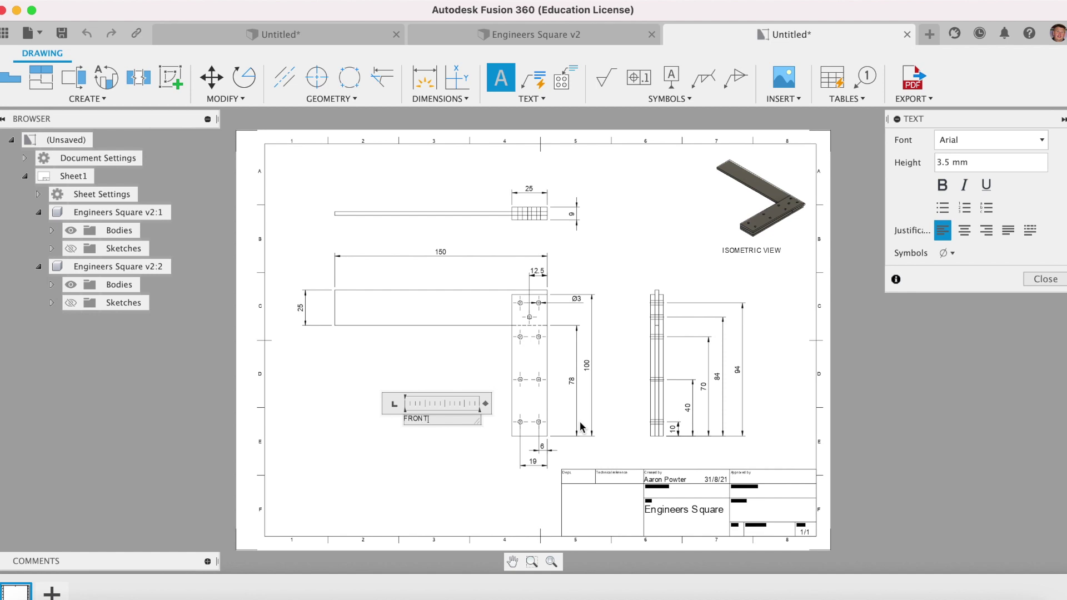
key(BackSpace)
key(BackSpace)
text(EW)
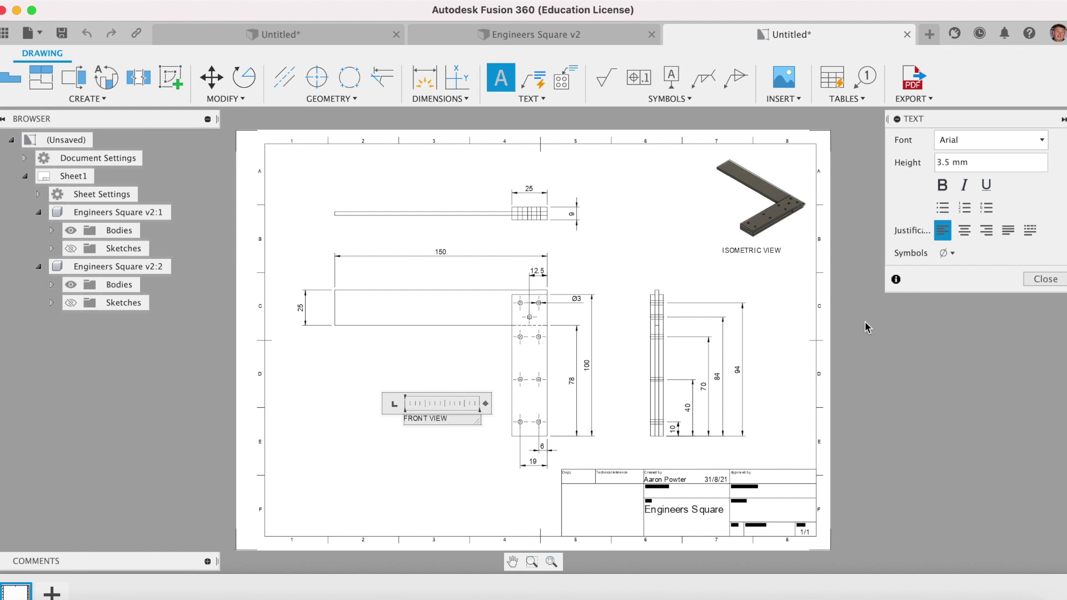
click(1045, 279)
drag(429, 414, 427, 452)
Step: Add the text label "TOP VIEW" and place it beneath the top view, above the front view's overall length dimension
click(500, 77)
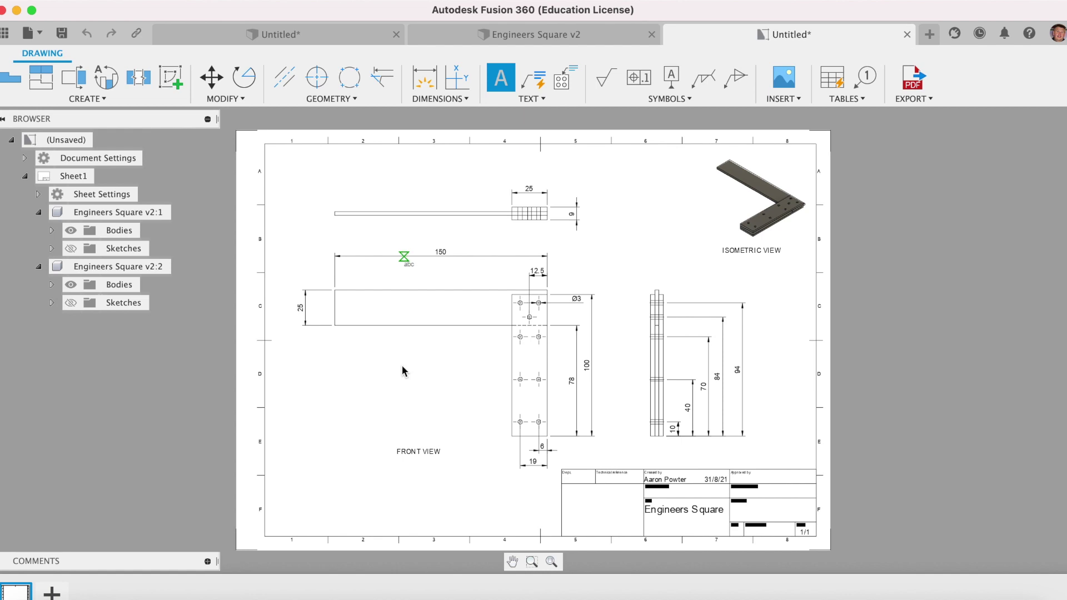
drag(392, 404, 474, 419)
text(TOP VIEW)
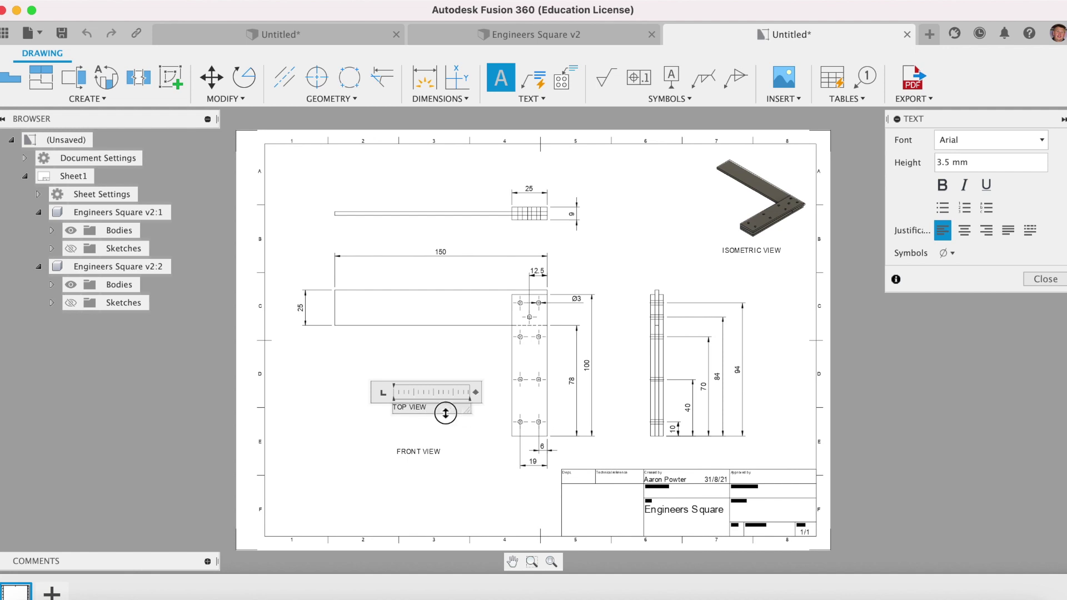
click(1045, 279)
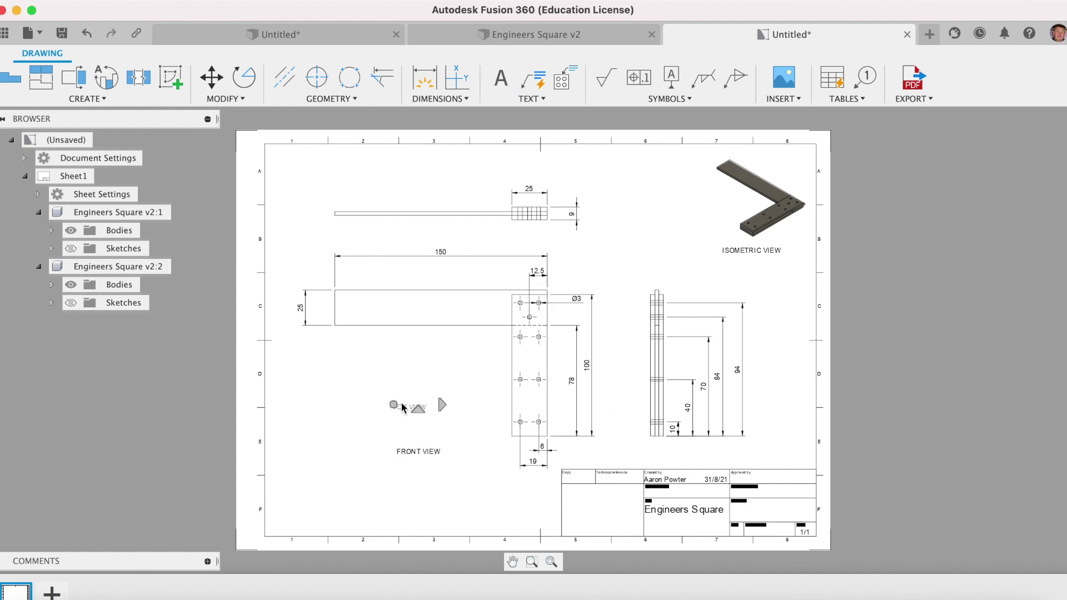
drag(394, 406, 397, 235)
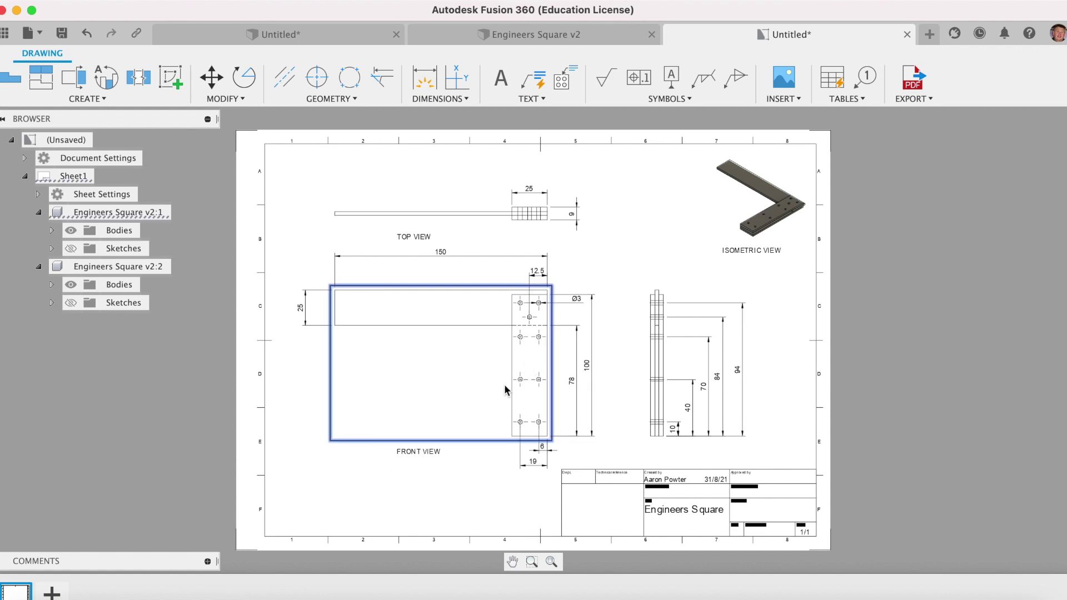
Step: Move the front and top views higher on the sheet and reposition their "FRONT VIEW" and "TOP VIEW" labels beneath them
drag(517, 376, 522, 350)
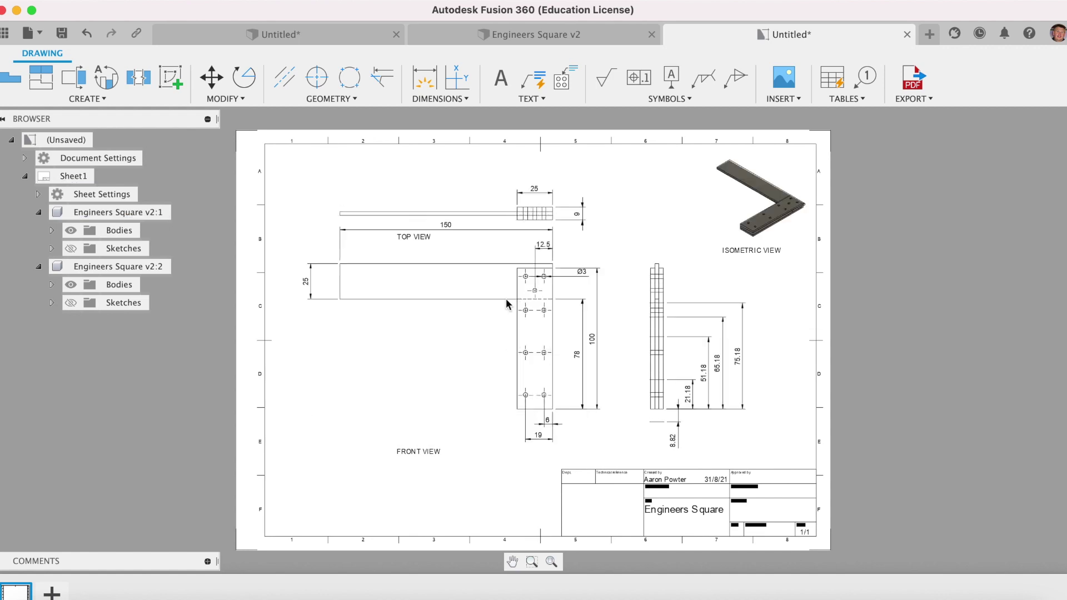
drag(473, 214, 473, 181)
click(410, 235)
mouse_move(410, 235)
mouse_down()
mouse_move(459, 200)
mouse_move(437, 193)
mouse_move(451, 198)
mouse_up()
click(424, 449)
drag(424, 449, 459, 216)
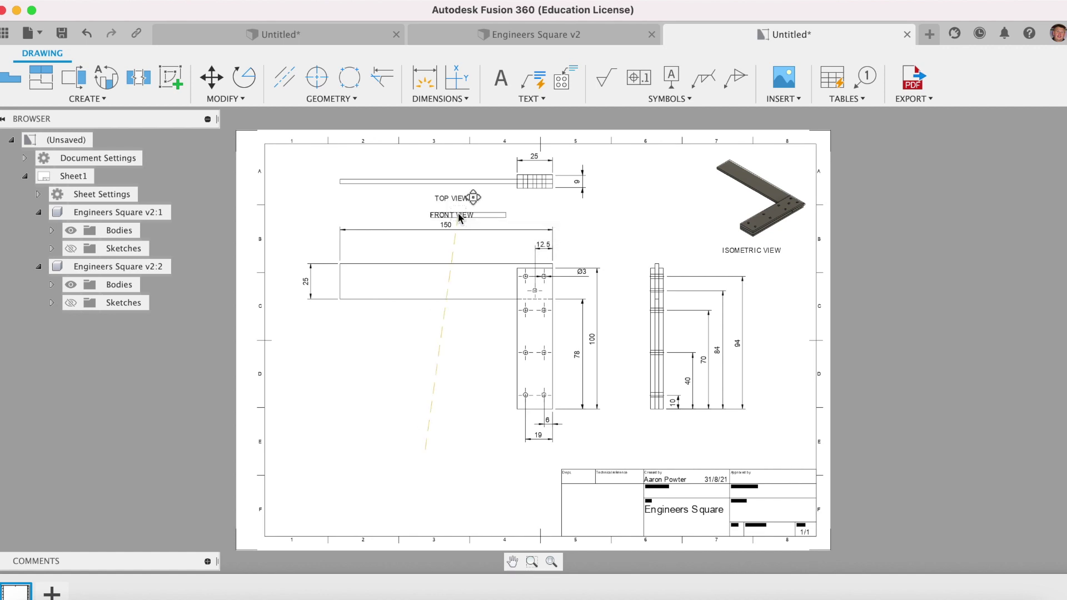
click(451, 216)
drag(451, 218, 451, 431)
click(451, 430)
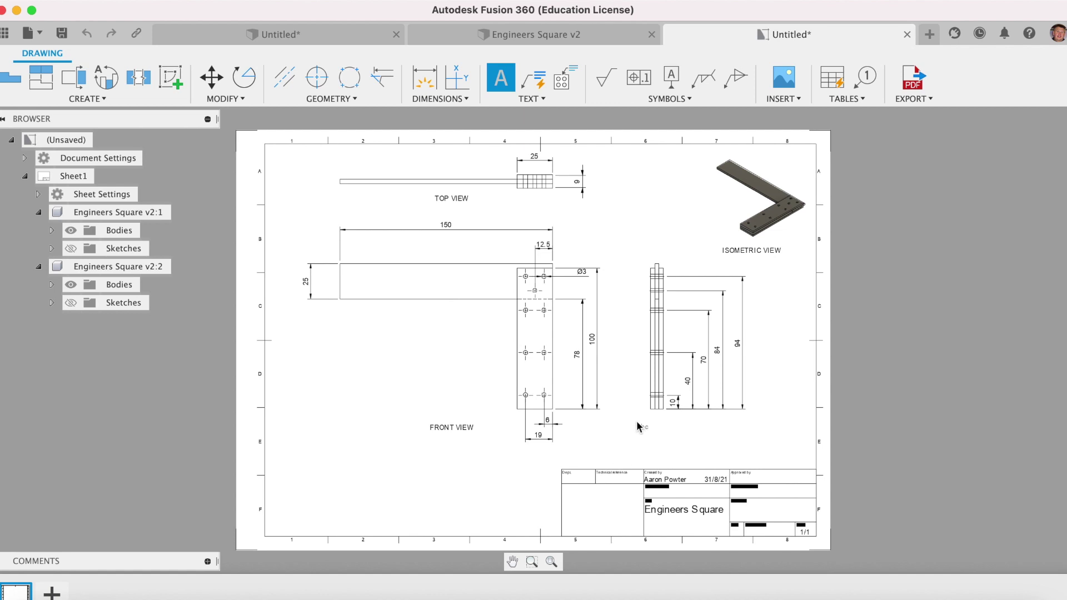
Step: Add the text label "SIDE VIEW" and centre it beneath the side view, level with the front view's label
click(707, 446)
text(SIDE VIEW)
click(1045, 279)
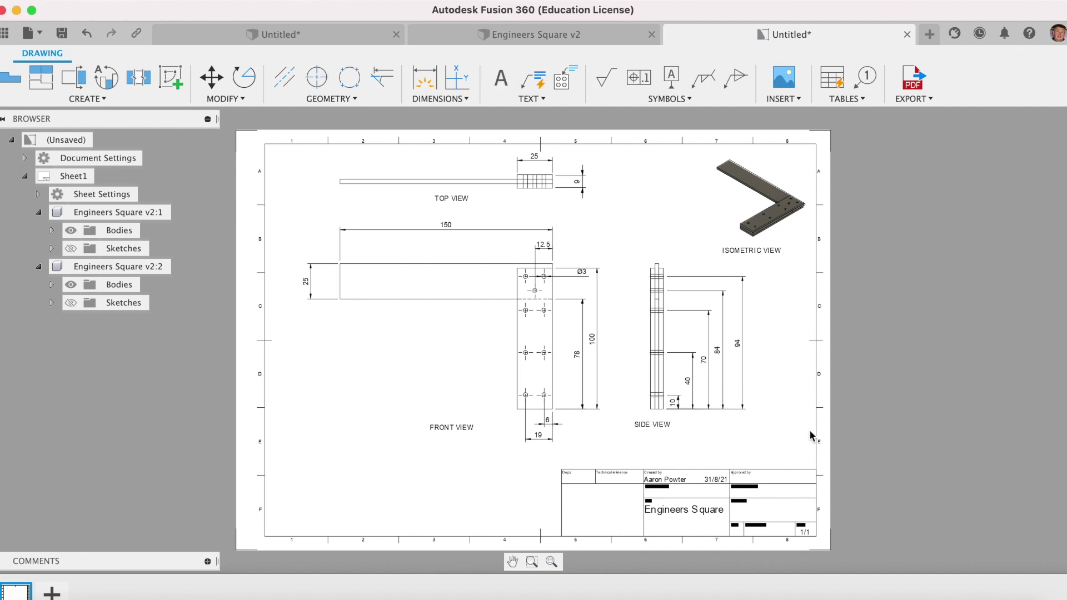
mouse_move(658, 430)
mouse_down()
mouse_move(674, 429)
mouse_move(675, 414)
mouse_move(663, 434)
mouse_up()
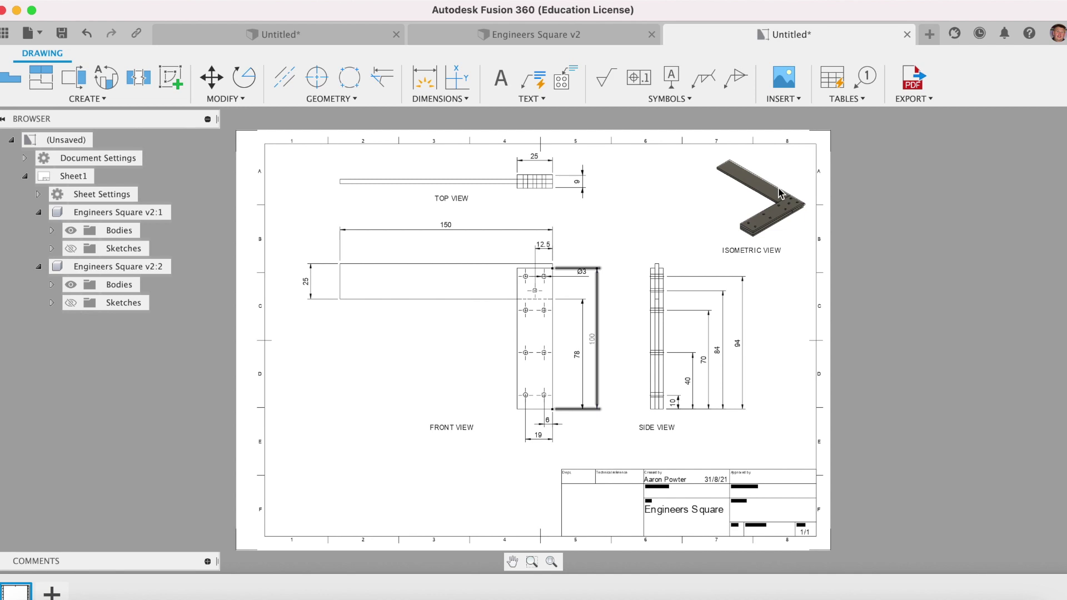
Step: Insert the image "3rd angle projection.jpeg" at scale 0.70 in the sheet's lower-left corner
click(789, 100)
click(788, 116)
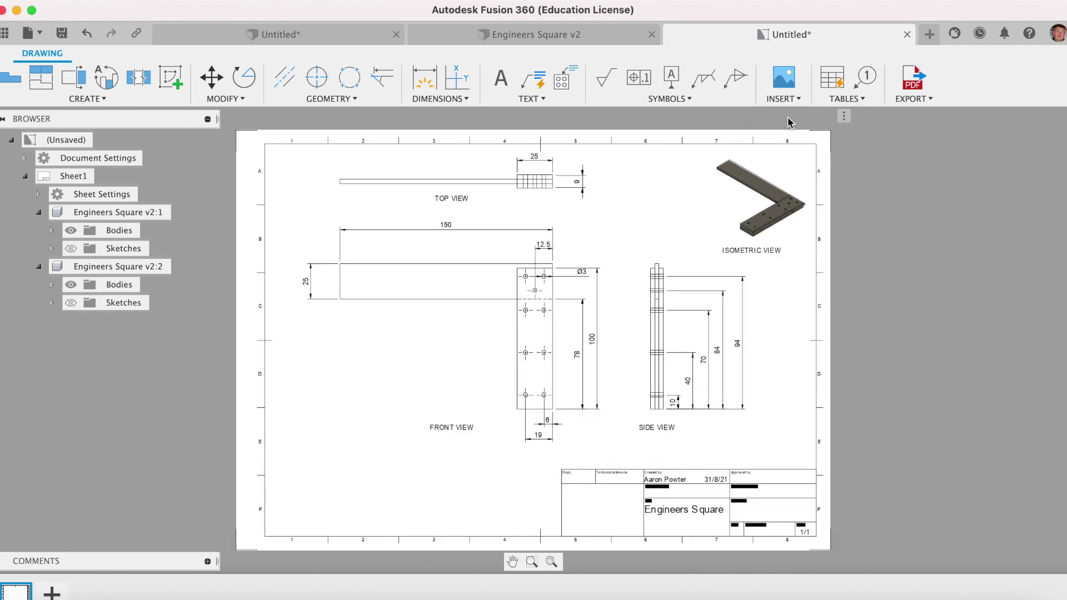
click(353, 461)
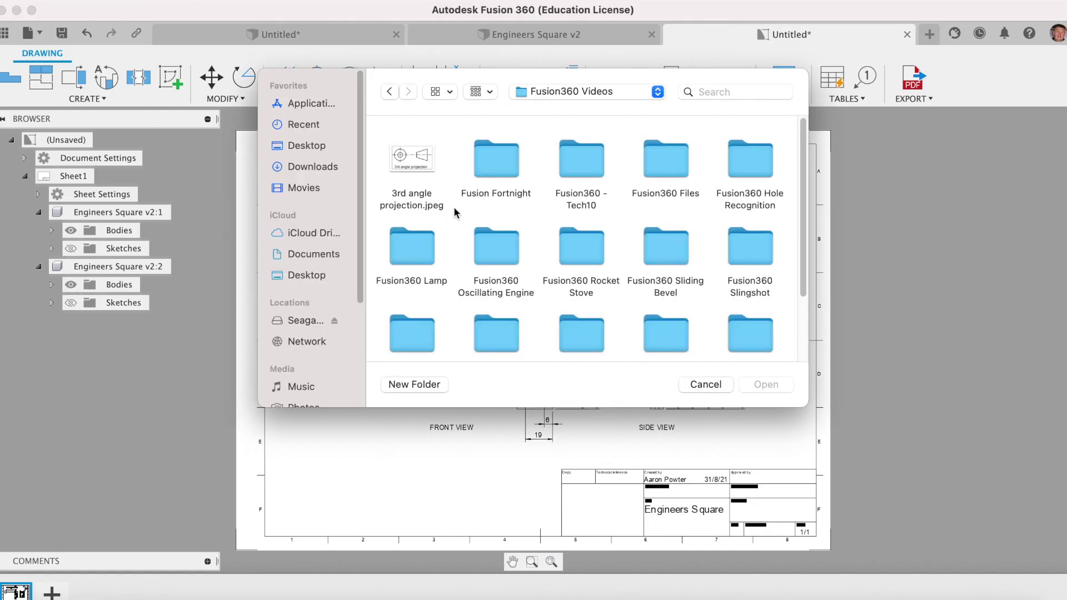
click(411, 161)
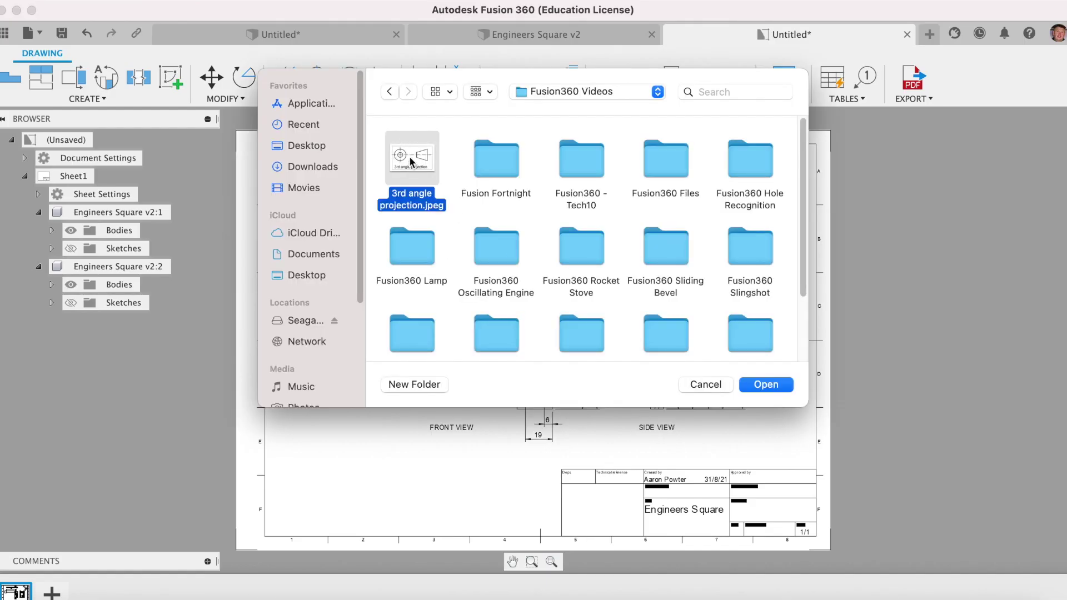
click(774, 385)
click(1043, 190)
click(1042, 190)
click(1043, 190)
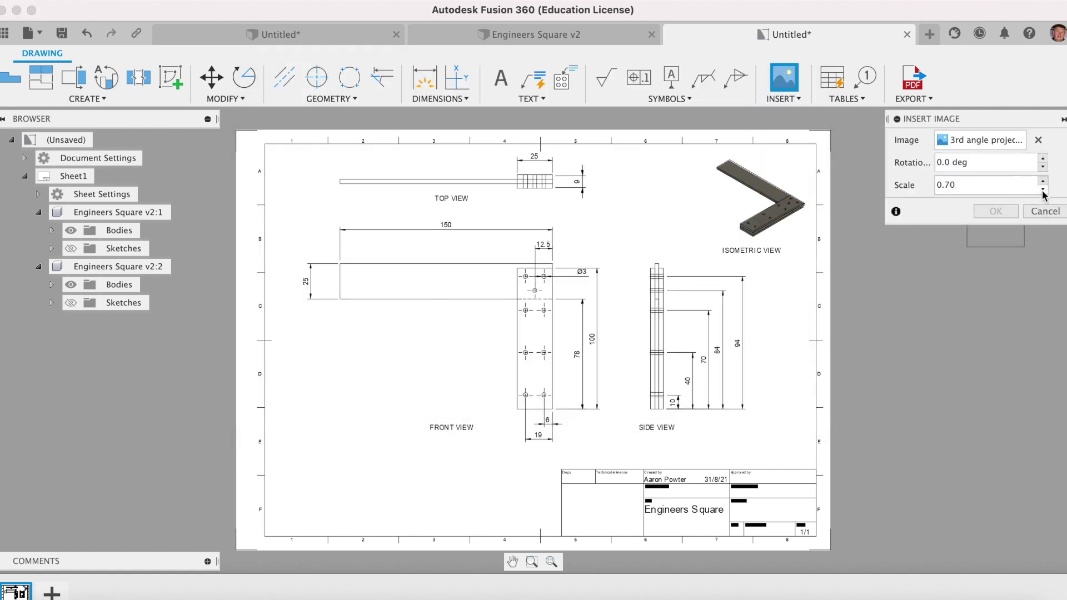
click(277, 522)
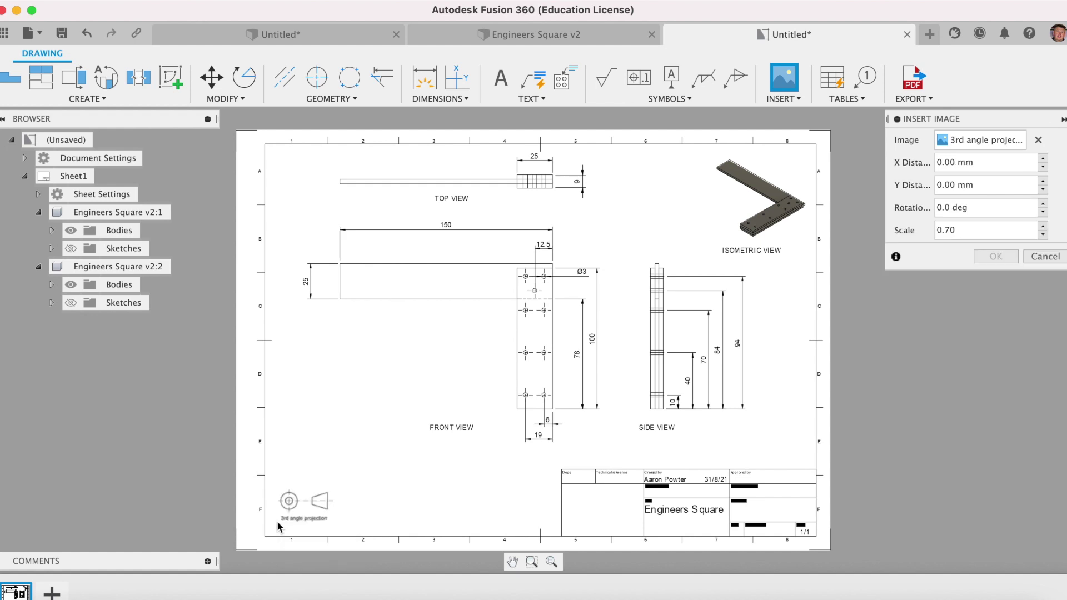
click(992, 257)
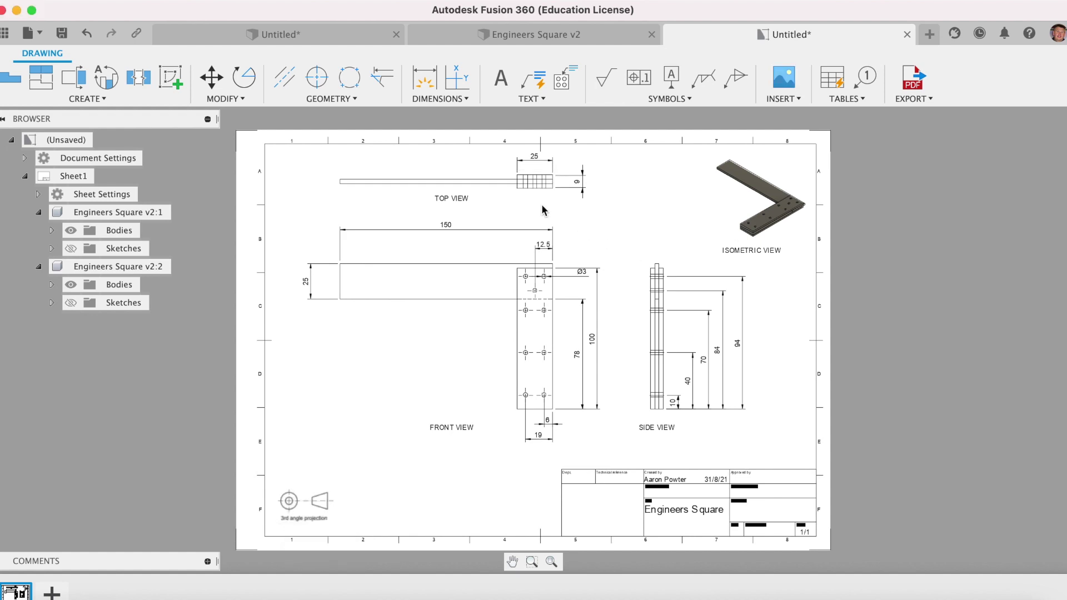
Step: Add the note "ALL MEASUREMENTS IN MM UOS" beside the projection symbol, aligned with its caption
click(501, 78)
drag(356, 502, 522, 528)
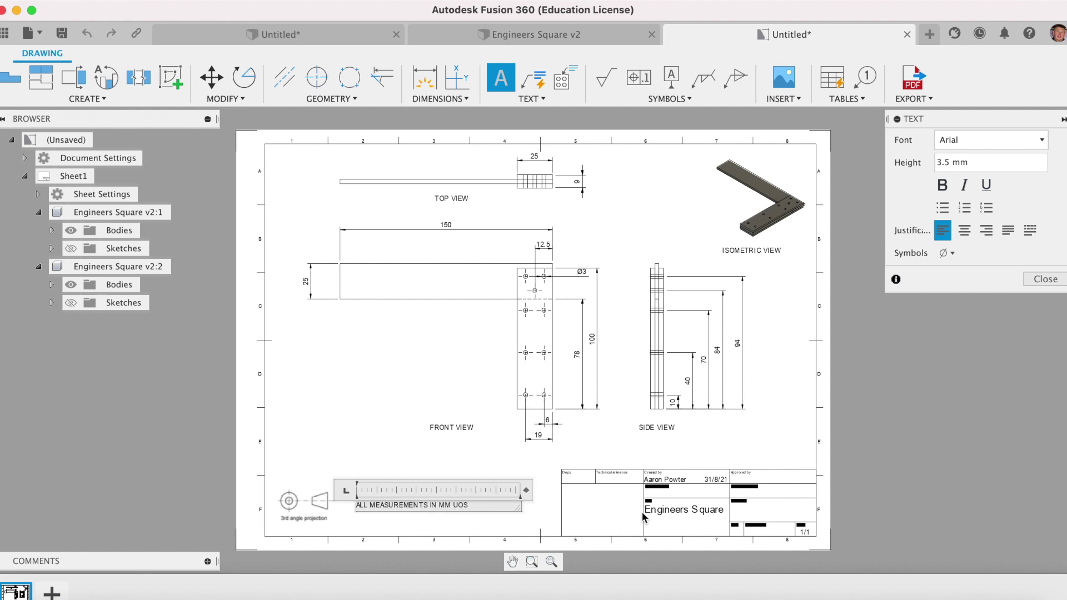
click(1045, 279)
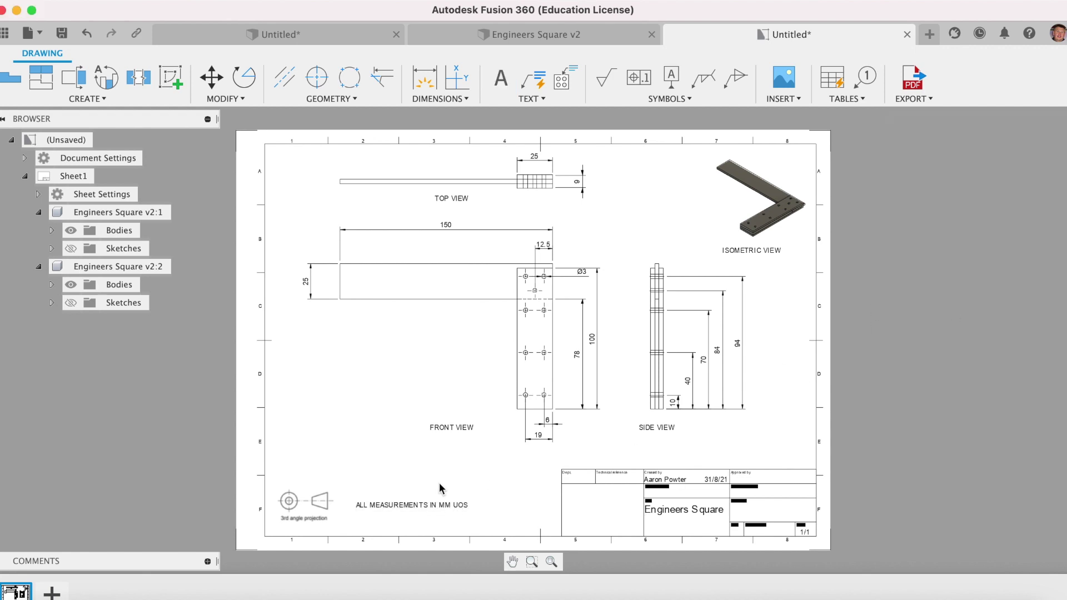
mouse_move(372, 506)
mouse_down()
mouse_move(381, 505)
mouse_move(376, 519)
mouse_move(365, 517)
mouse_up()
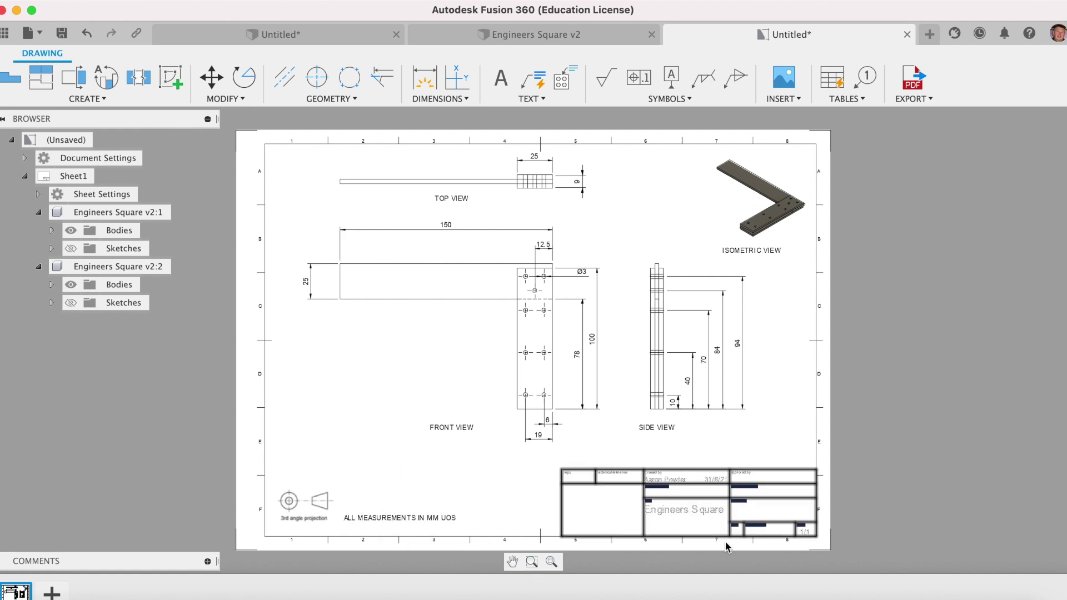
scroll(772, 550, up, 3)
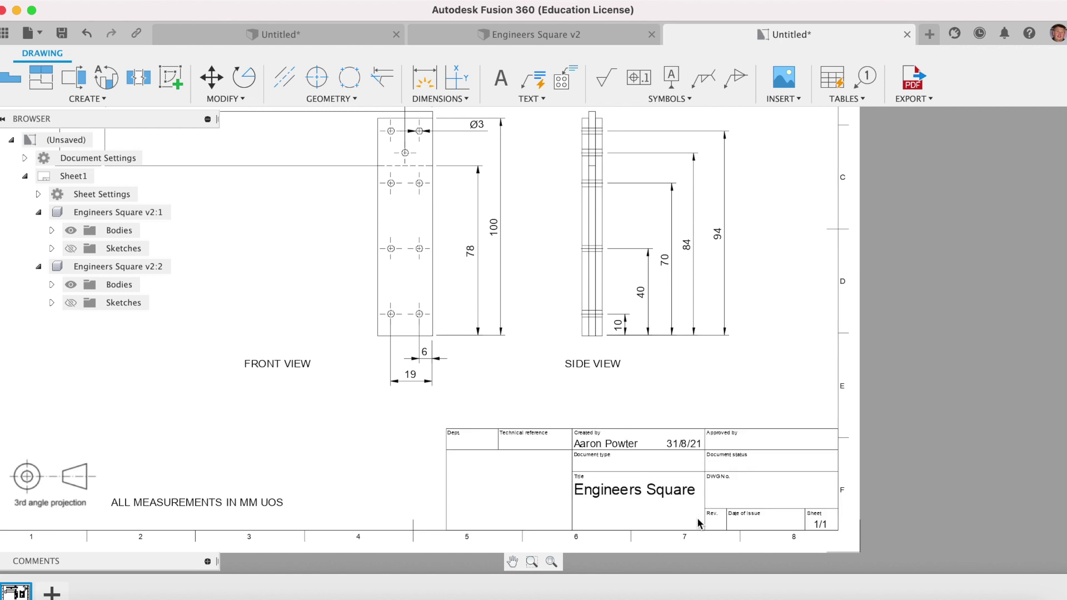
click(500, 79)
click(690, 389)
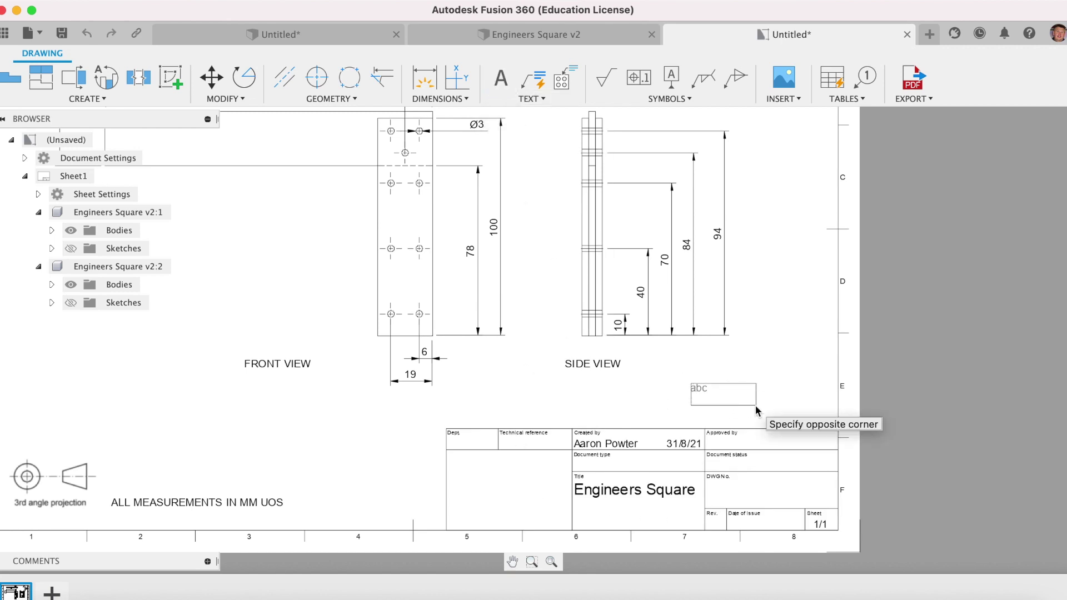
key(d)
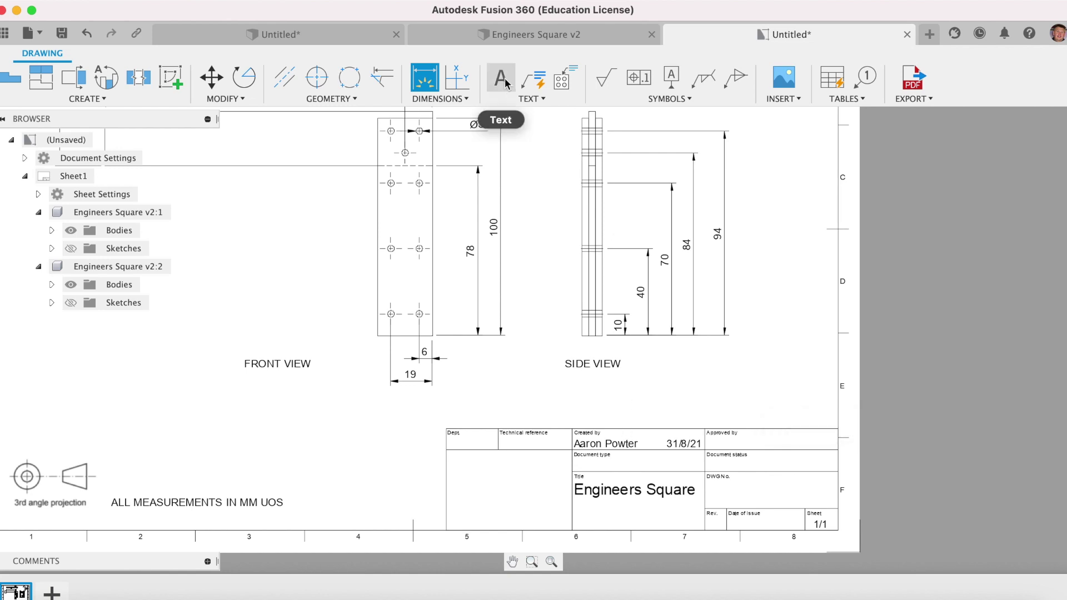
Step: Add the text "DCT" and move it into the title block's Approved by cell
click(500, 79)
click(772, 412)
text(DCT)
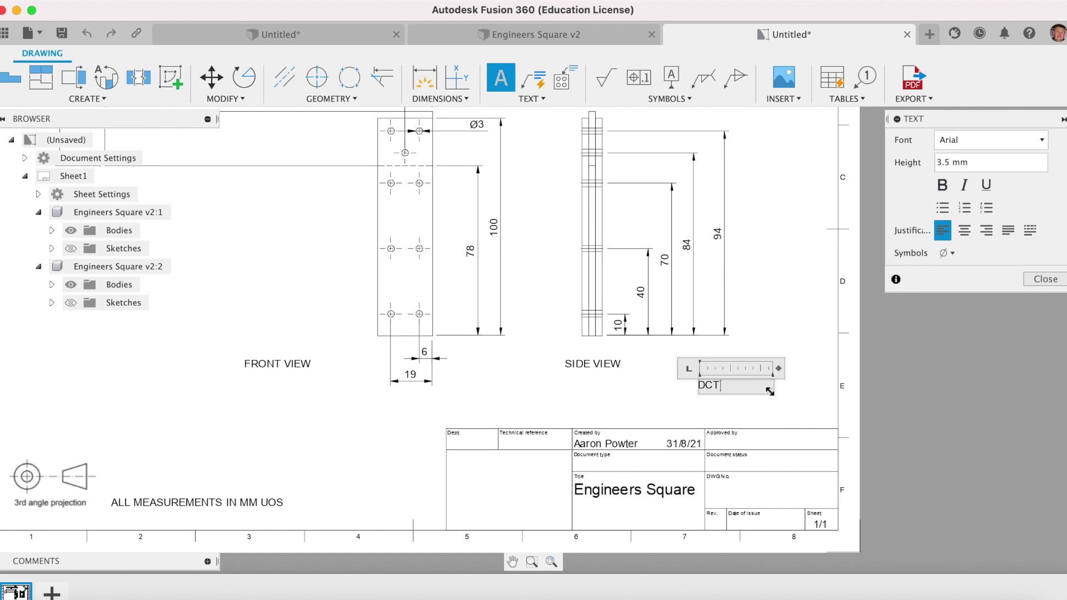
click(1046, 279)
click(708, 384)
click(709, 387)
click(736, 437)
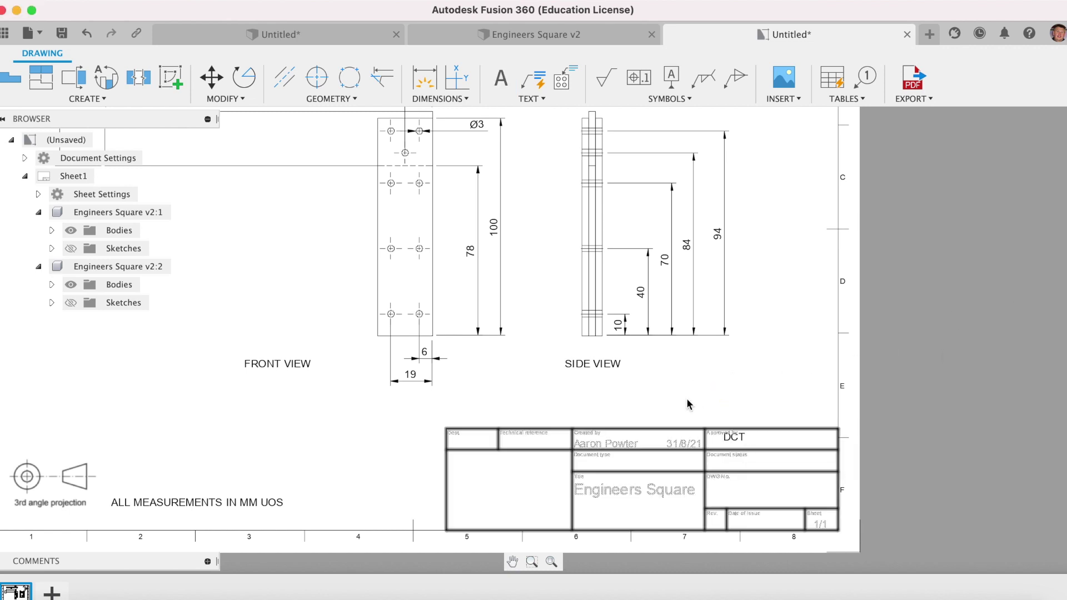
Step: Add the text "31/08/2021" and move it into the title block's Date of issue cell
click(500, 78)
scroll(775, 545, up, 2)
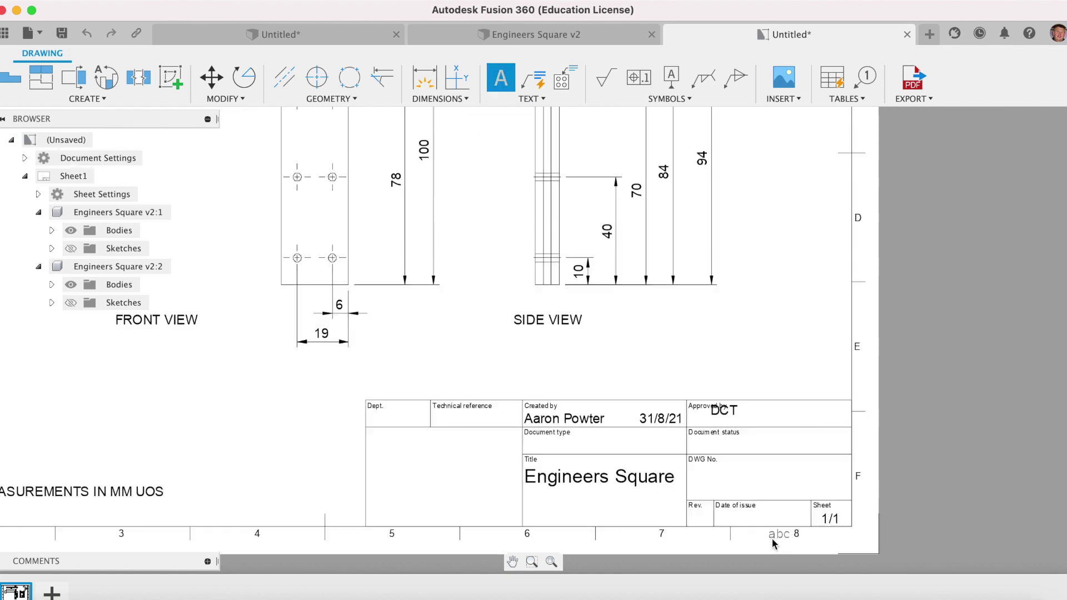
scroll(774, 543, up, 3)
click(656, 371)
click(825, 412)
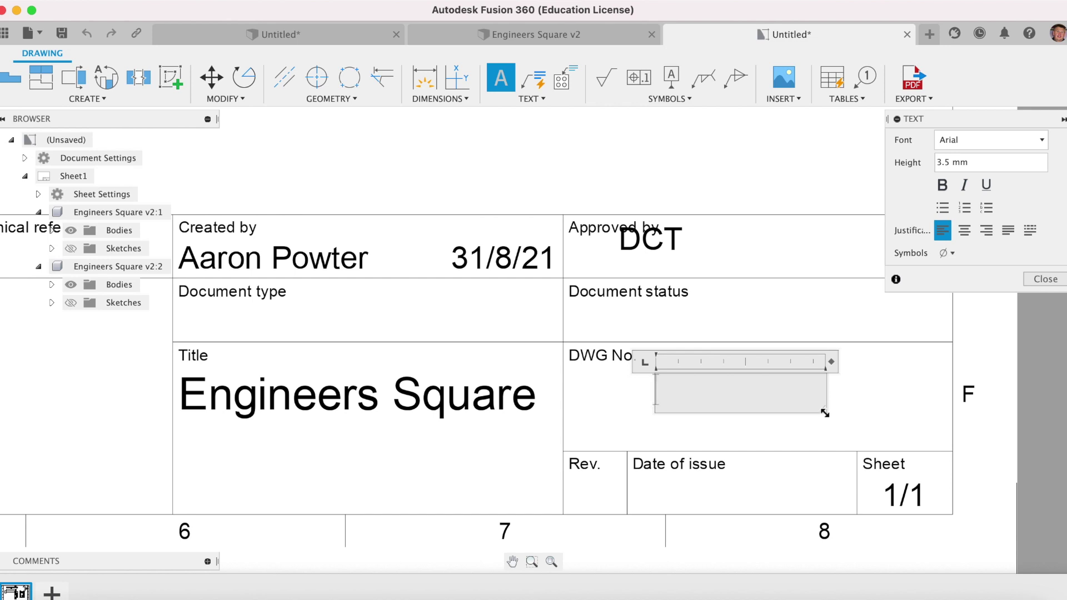
text(31/0)
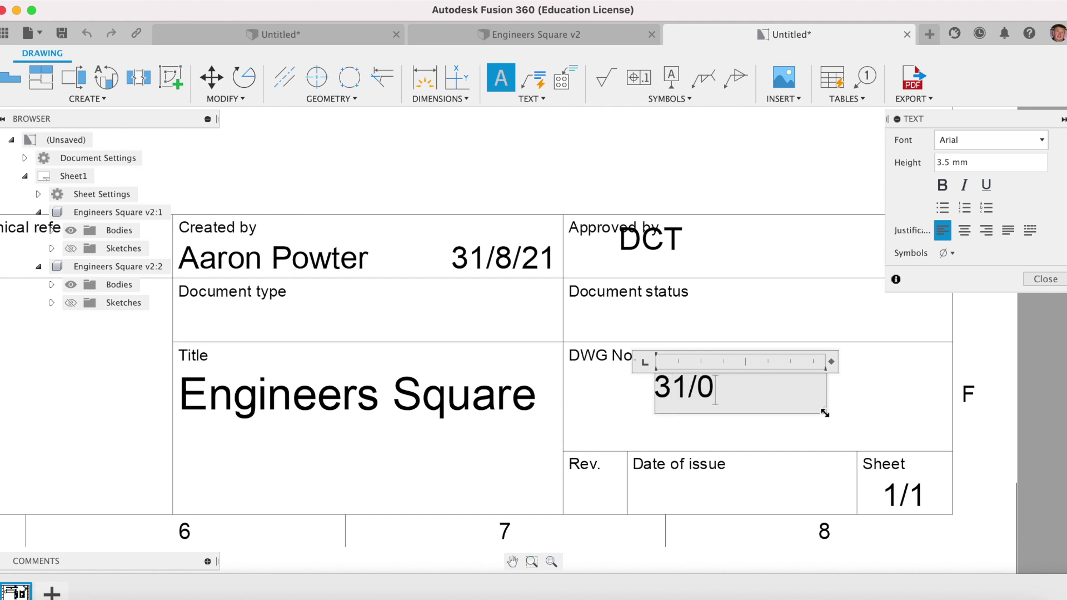
text(8/2021)
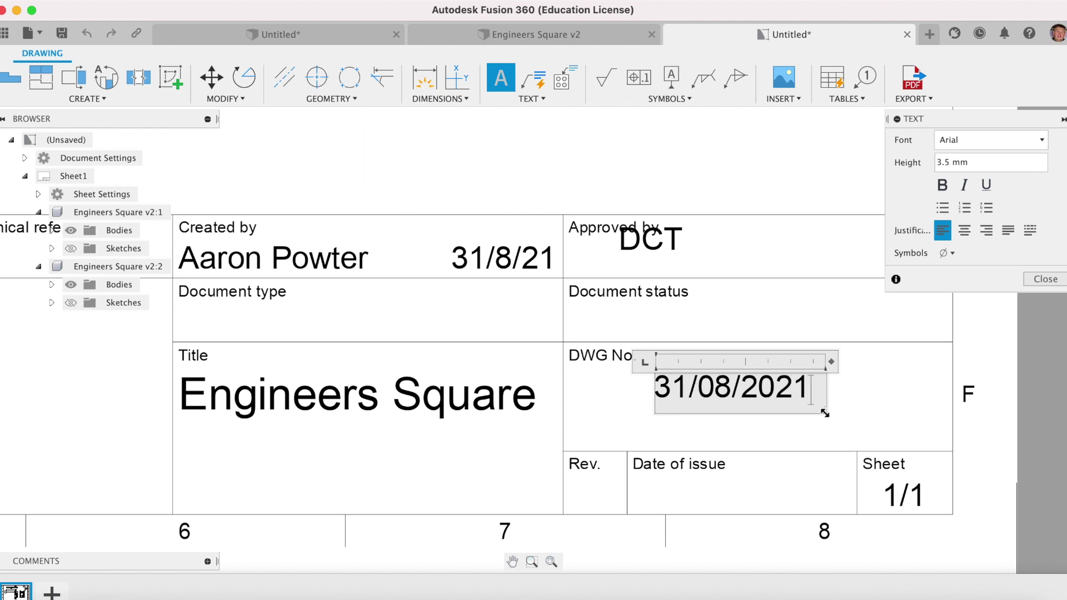
click(1045, 279)
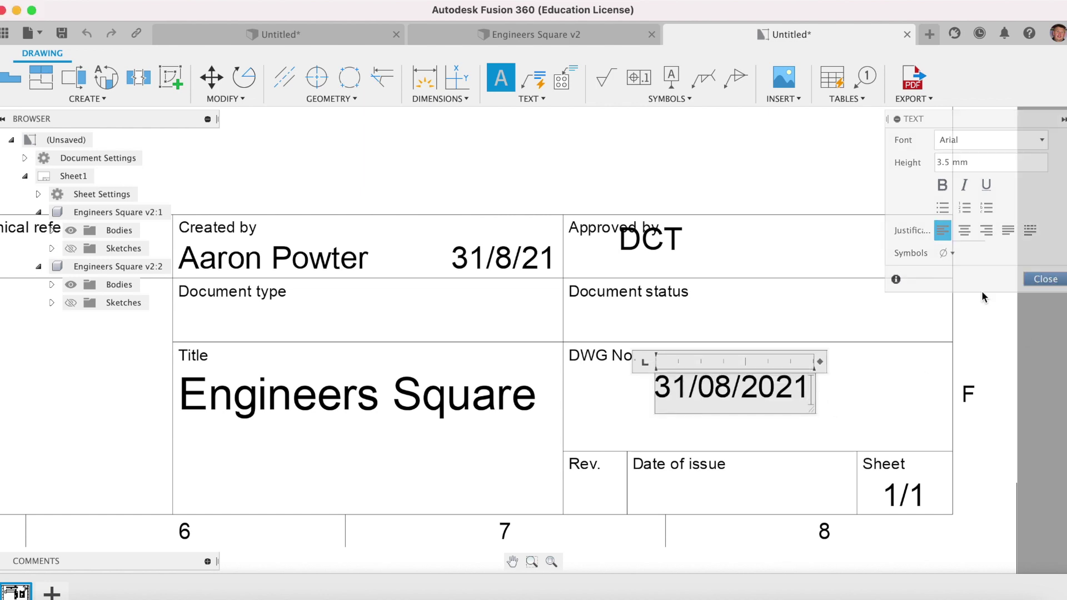
drag(728, 384, 733, 472)
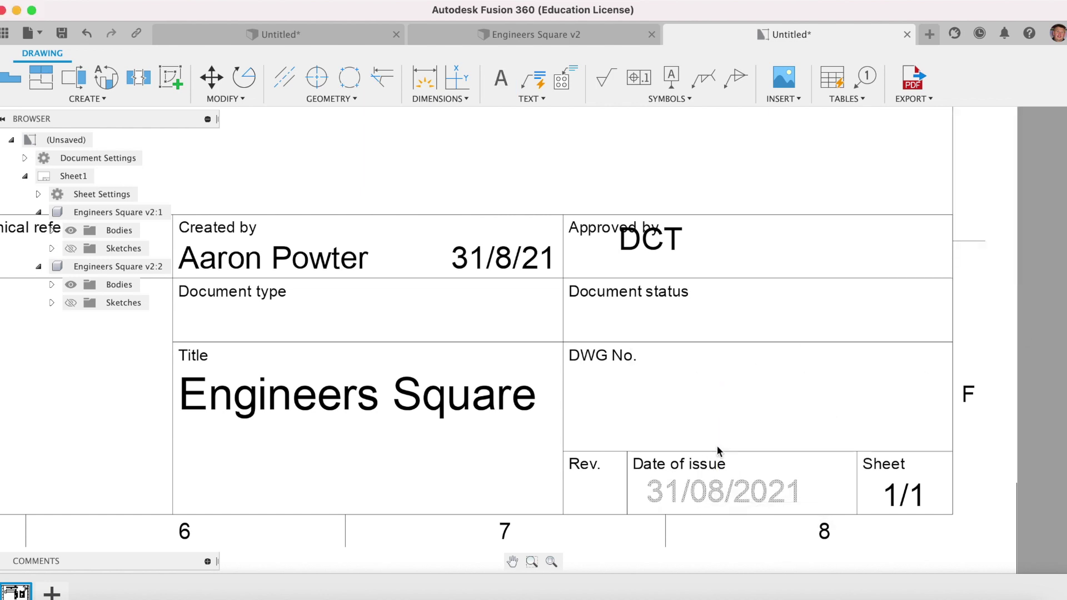
drag(654, 237, 656, 244)
click(655, 244)
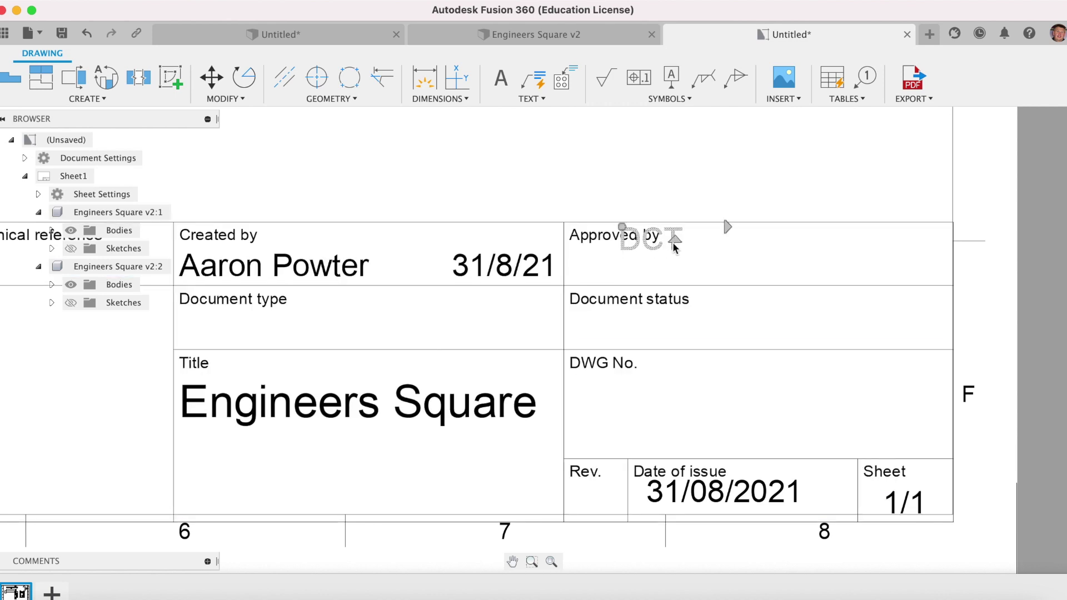
key(ctrl+z)
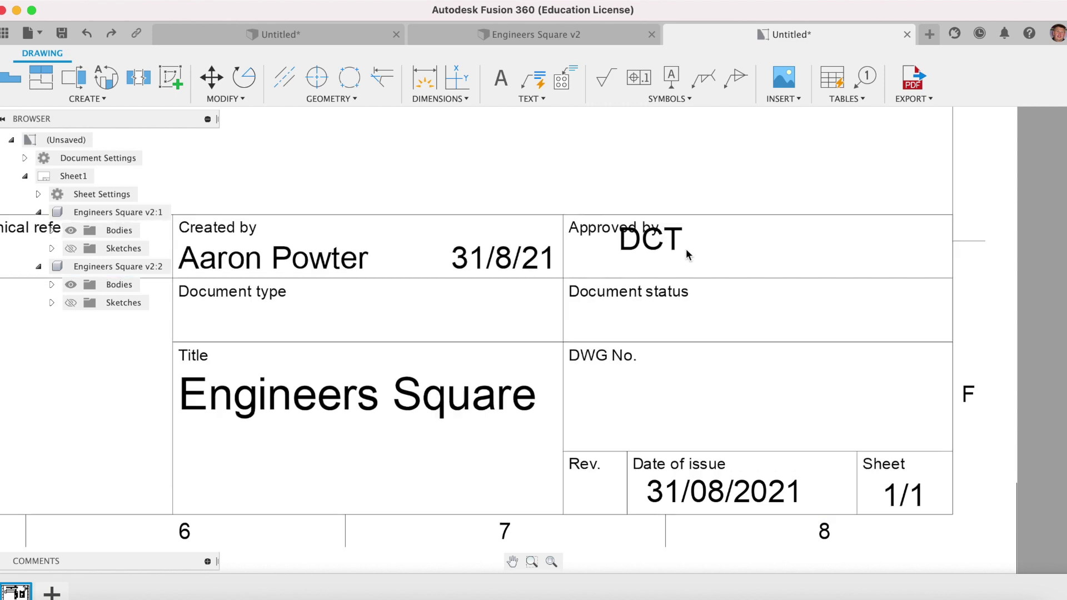
Step: Move the "DCT" text lower in the Approved by cell to clear the cell's caption
click(688, 259)
click(669, 381)
click(552, 561)
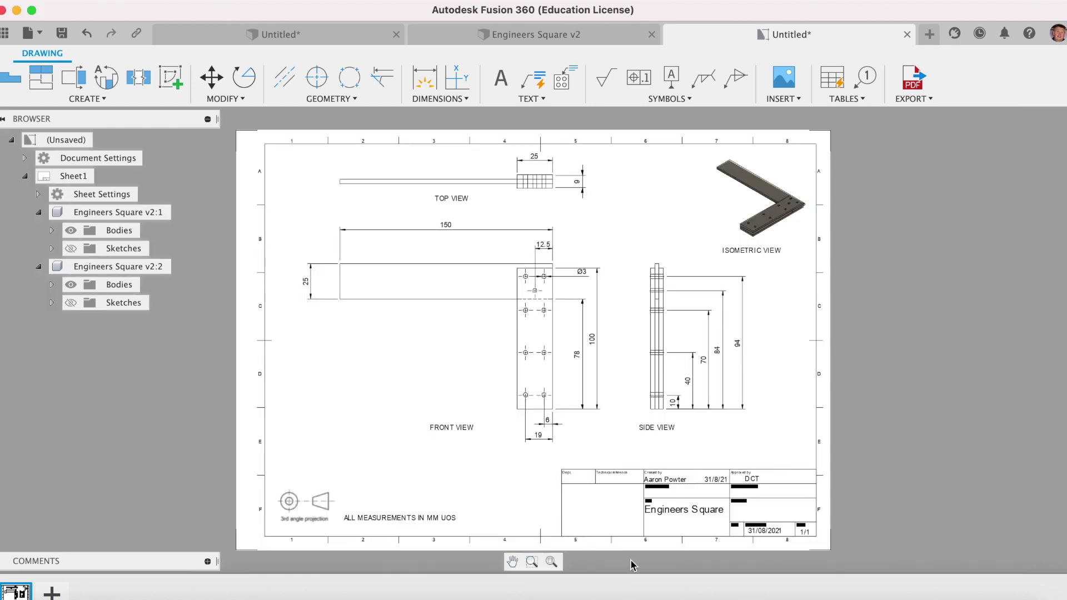
Step: Add the two-line note "MATERIAL:" and "BMS 25x3mm" in the title block's empty cell beside the title
scroll(628, 570, up, 2)
click(500, 78)
drag(574, 504, 624, 505)
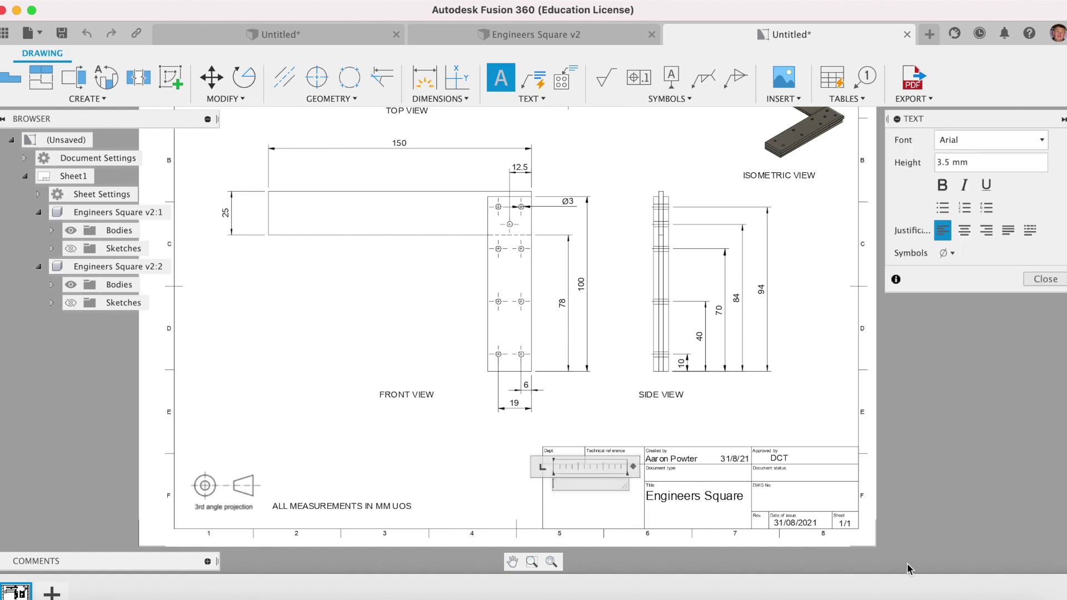
text(MATERIAL:)
key(Return)
text(BMS 25X)
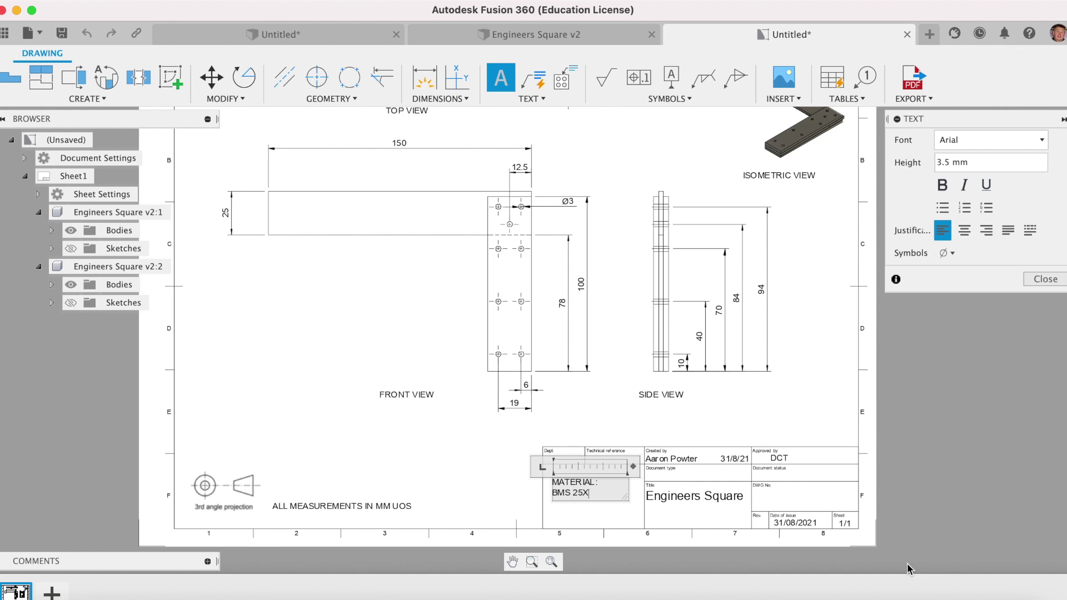
key(BackSpace)
key(BackSpace)
click(1036, 279)
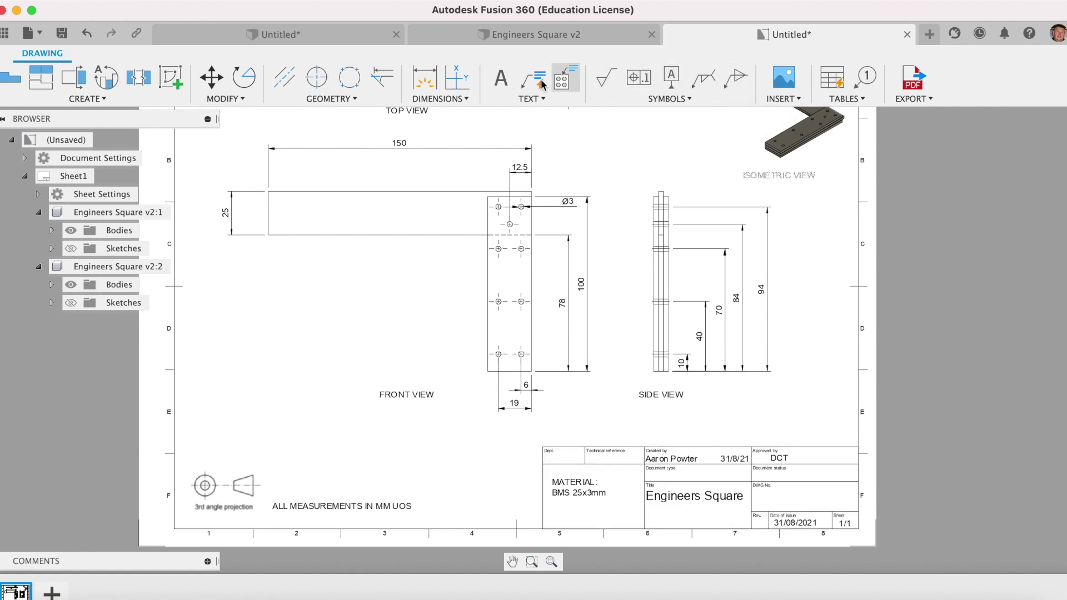
Step: Add the text "ENG" and move it into the title block's Dept. cell
click(501, 77)
scroll(603, 514, up, 3)
click(492, 332)
click(572, 353)
text(e)
text(ENG)
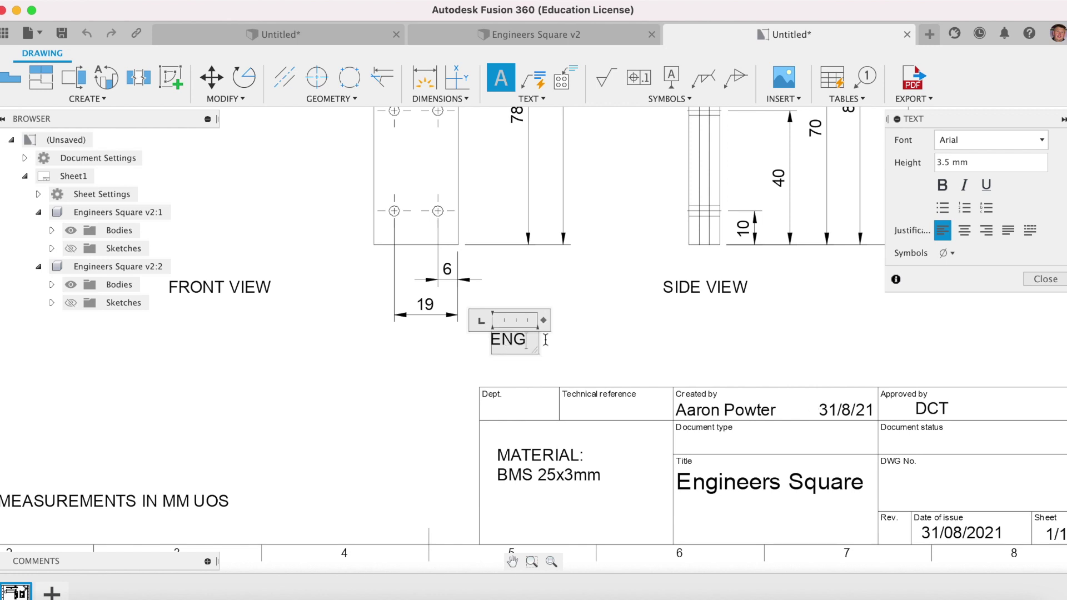
click(1045, 279)
drag(505, 338, 512, 410)
click(558, 558)
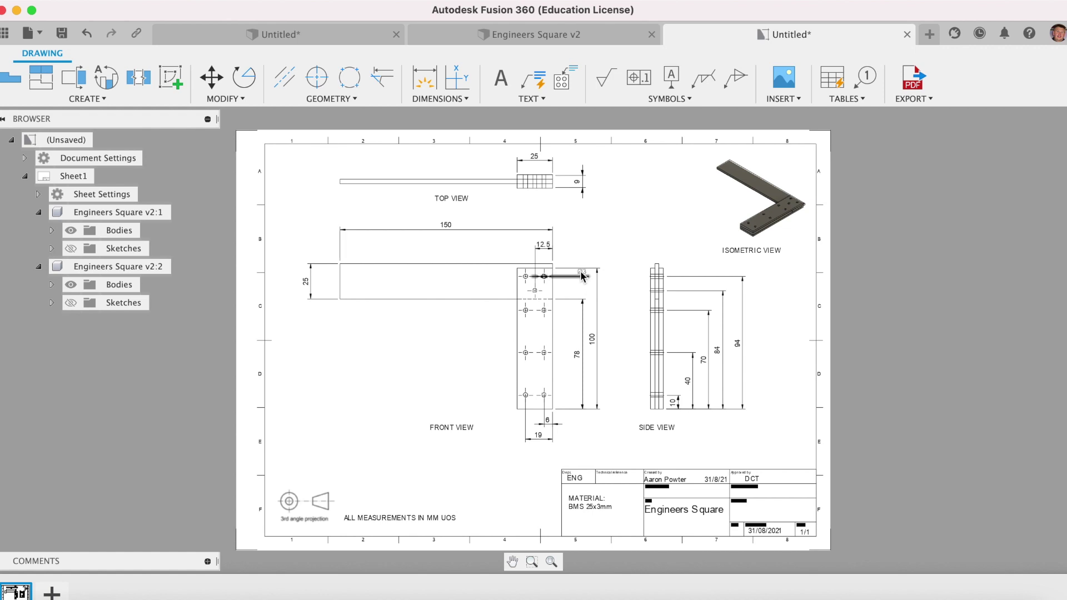
Step: Move the hole's diameter dimension diagonally above the front view and add an angular dimension between the blade's lower edge and the stock's inner edge
drag(581, 276, 583, 240)
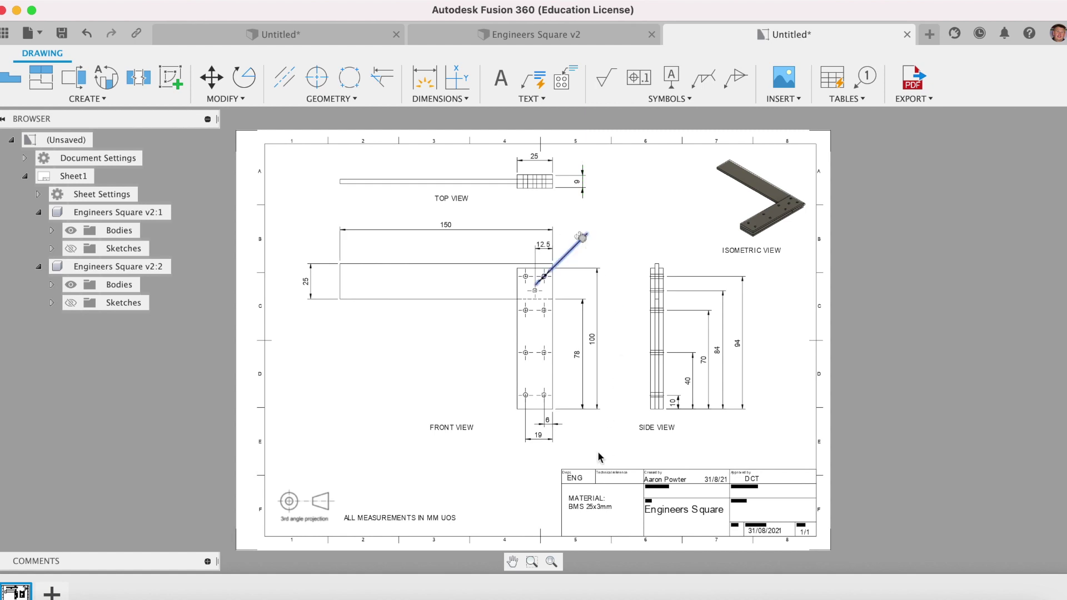
click(440, 98)
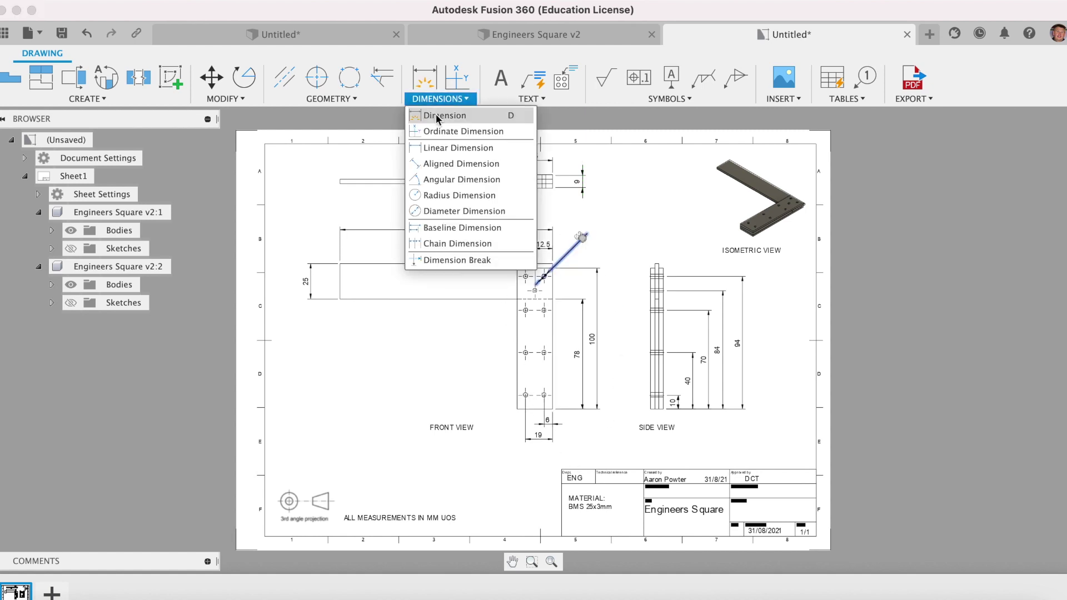
click(439, 180)
click(468, 298)
click(516, 334)
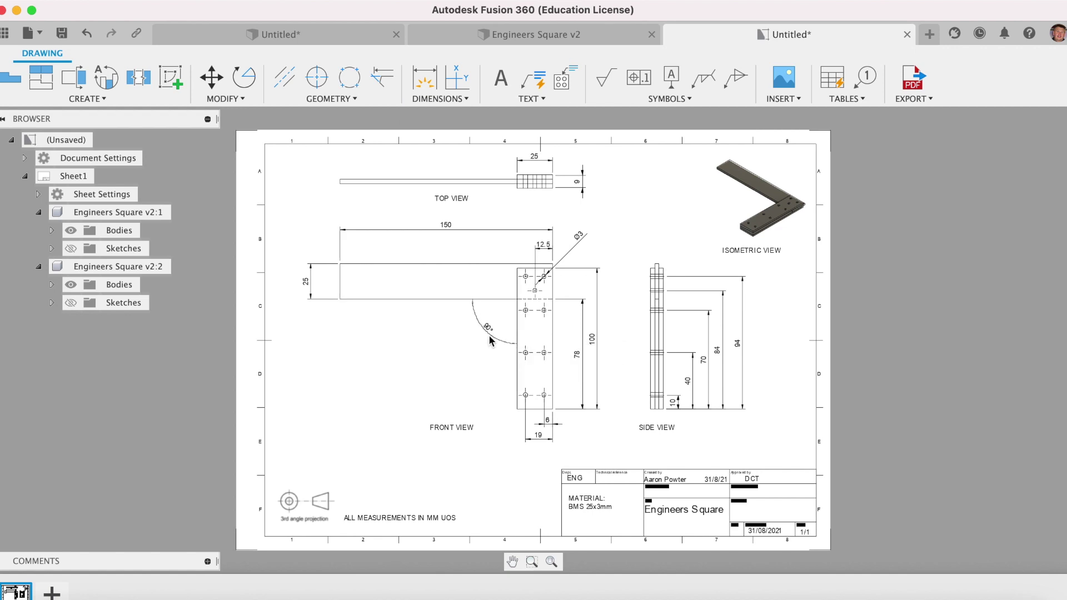
click(487, 333)
Step: Dimension the blade's thickness in the side view, placing the dimension above the view
key(d)
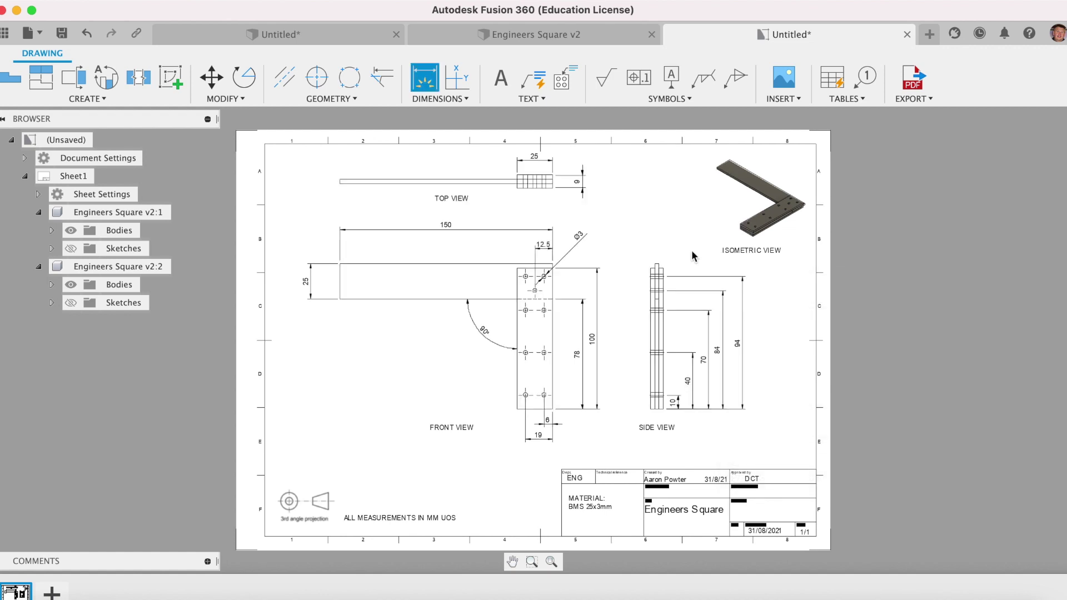
scroll(600, 289, up, 5)
click(583, 285)
click(595, 284)
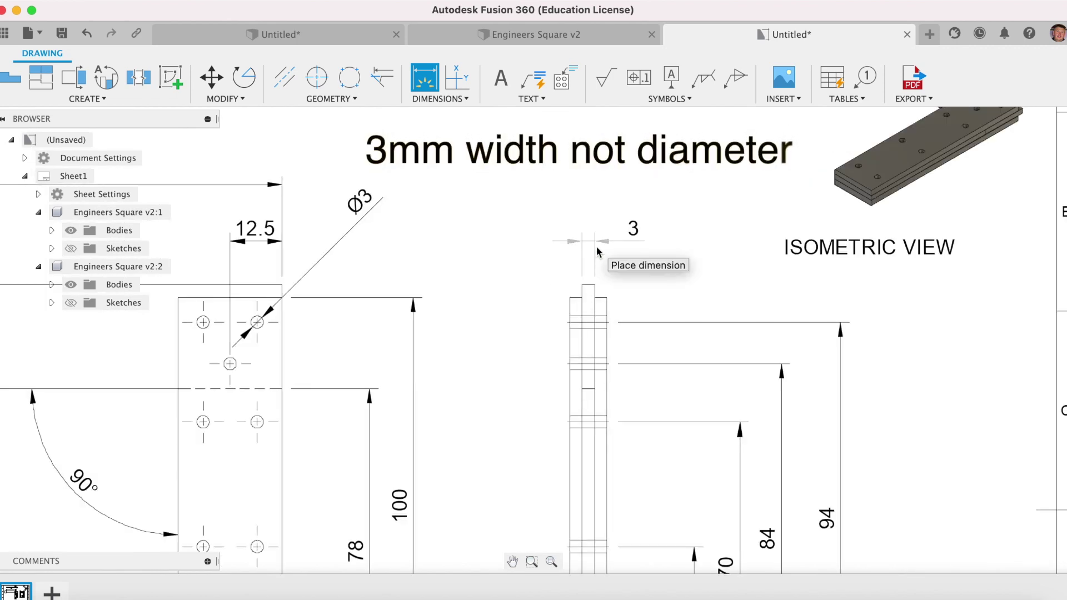
click(593, 189)
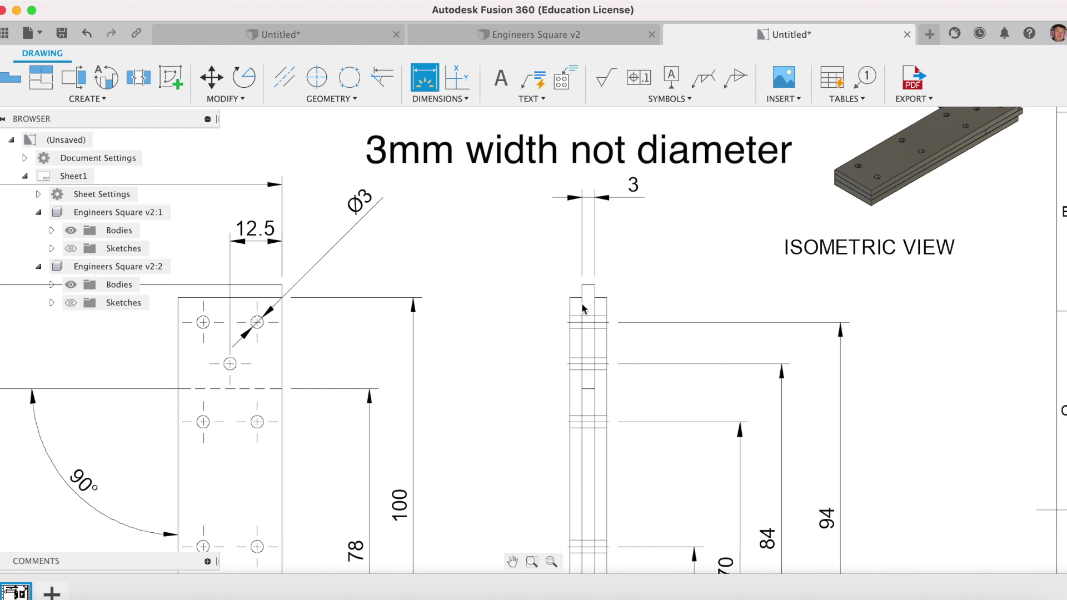
click(551, 560)
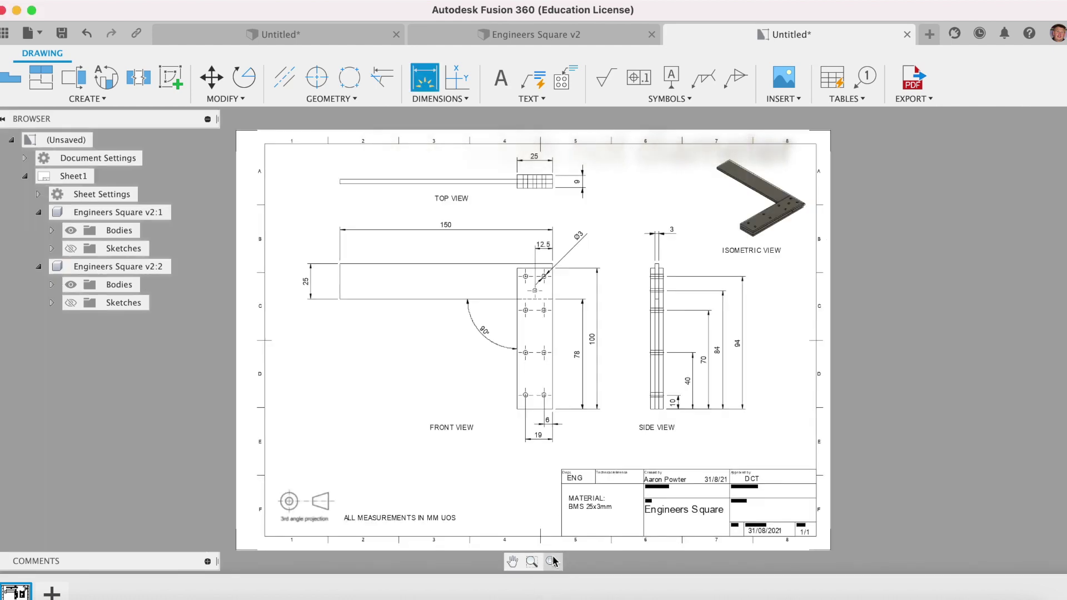
Step: Choose the PNG copy of the New DCT Logo from the computer's VU22339 drawings folder as the image to insert
click(783, 99)
click(790, 111)
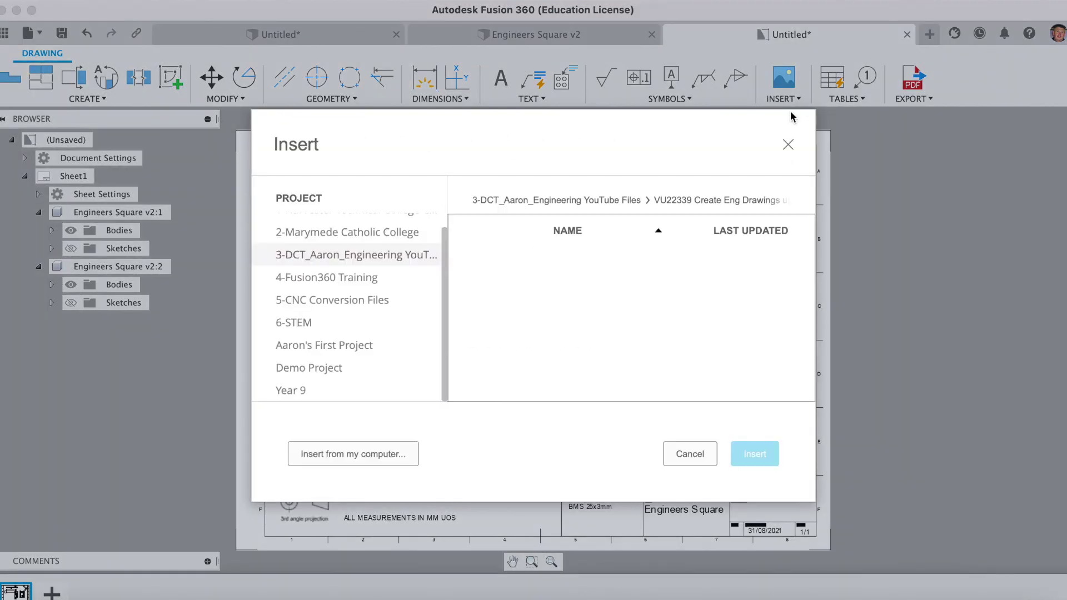
click(398, 451)
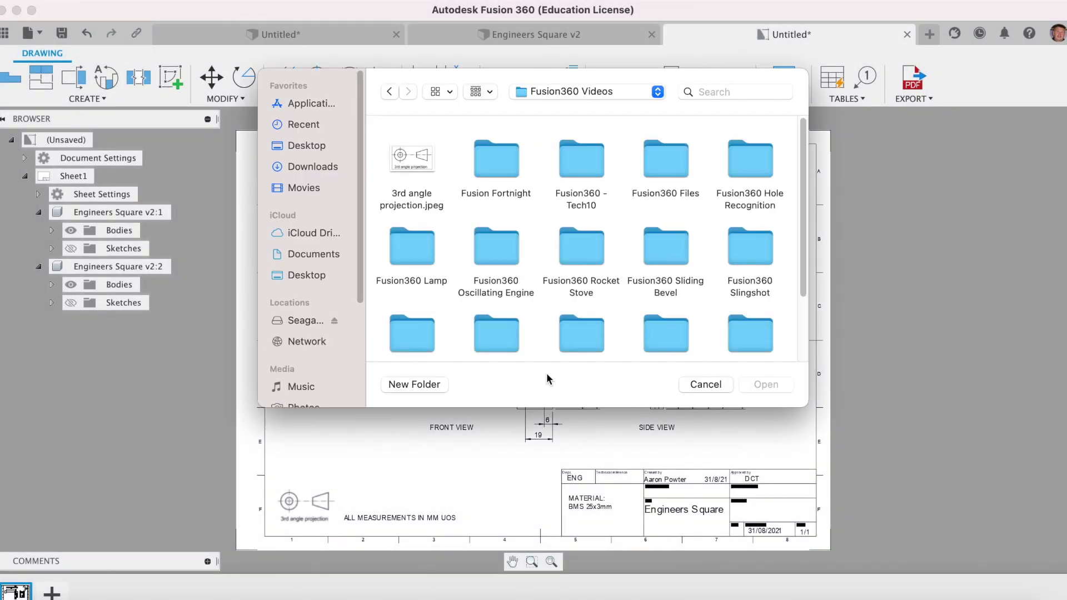
scroll(586, 351, down, 5)
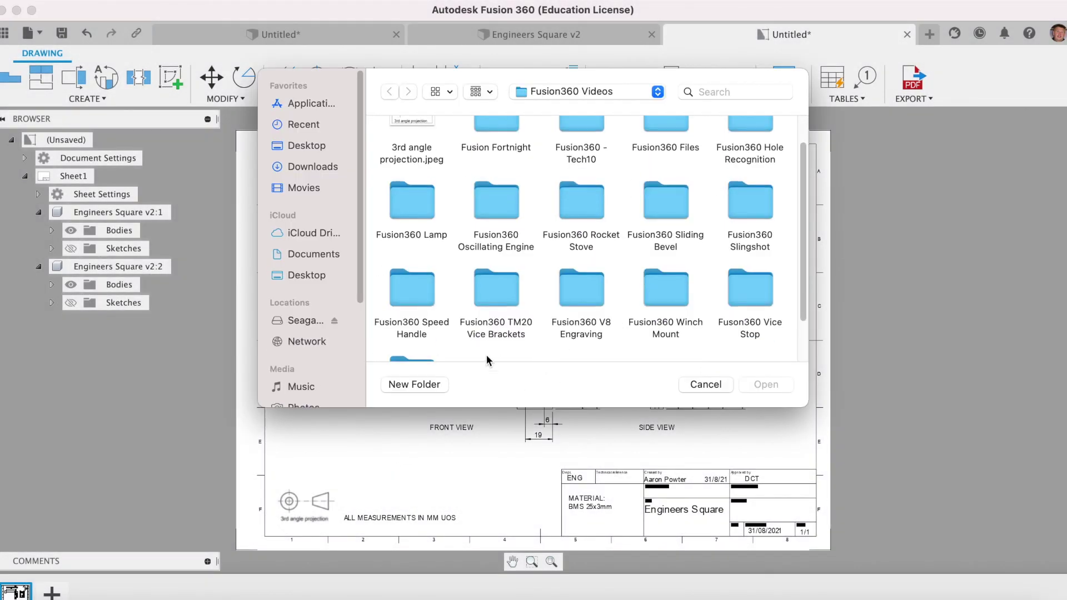
click(422, 302)
double_click(422, 303)
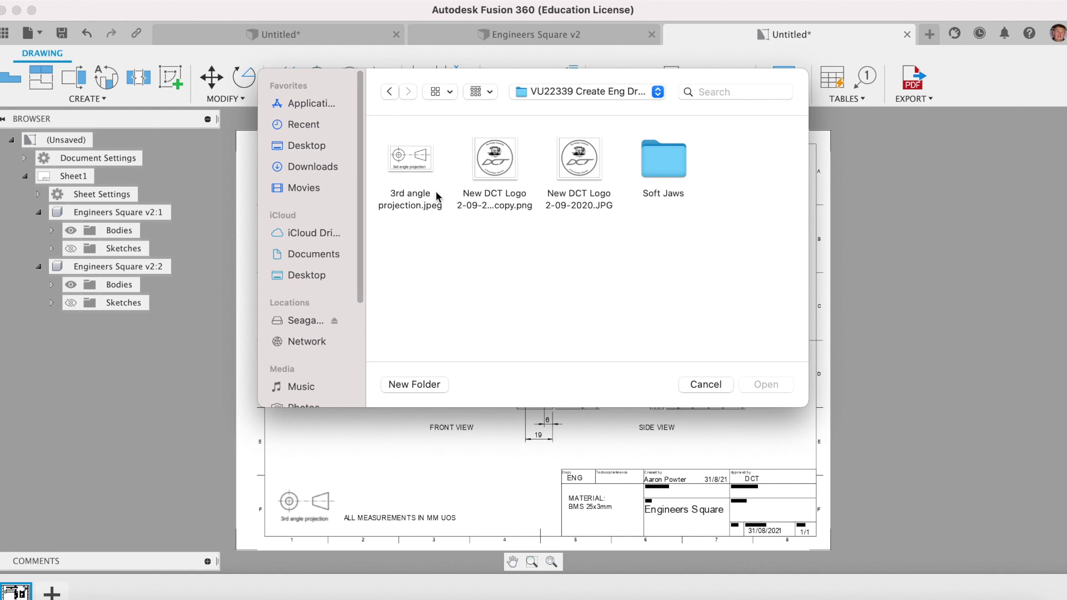
click(493, 171)
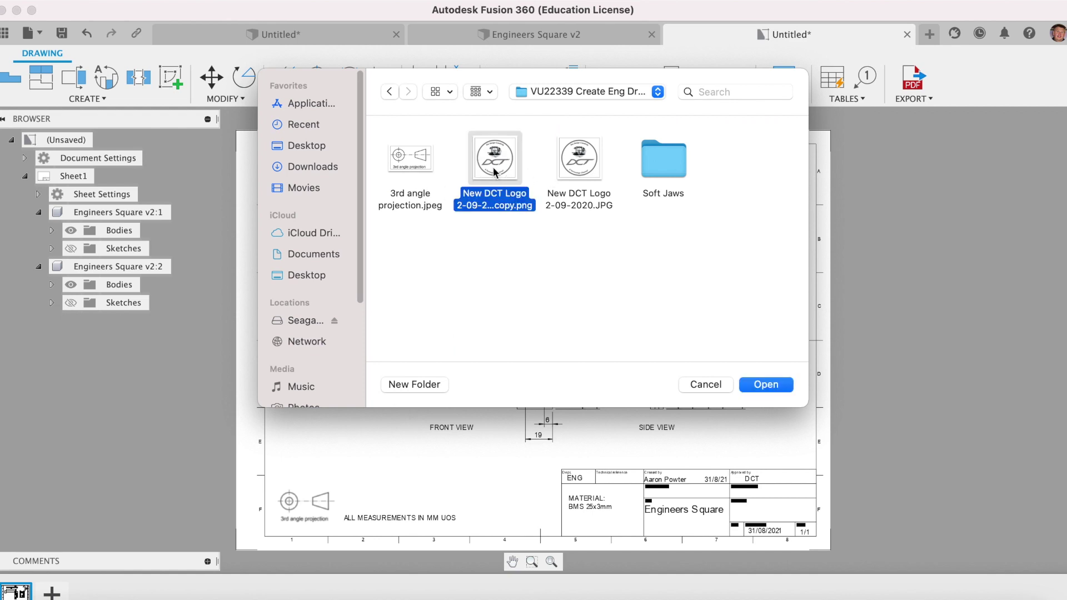
click(767, 385)
Step: Set the logo's scale to 0.70 and place it inside the upper-left corner of the sheet border
click(1044, 189)
click(1043, 189)
click(1044, 189)
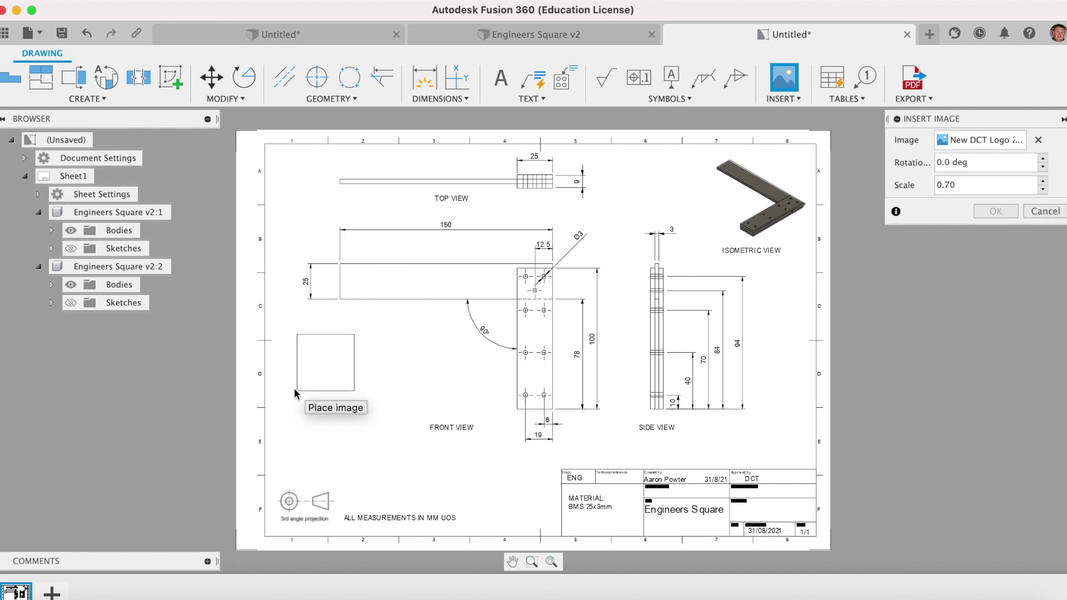
click(265, 201)
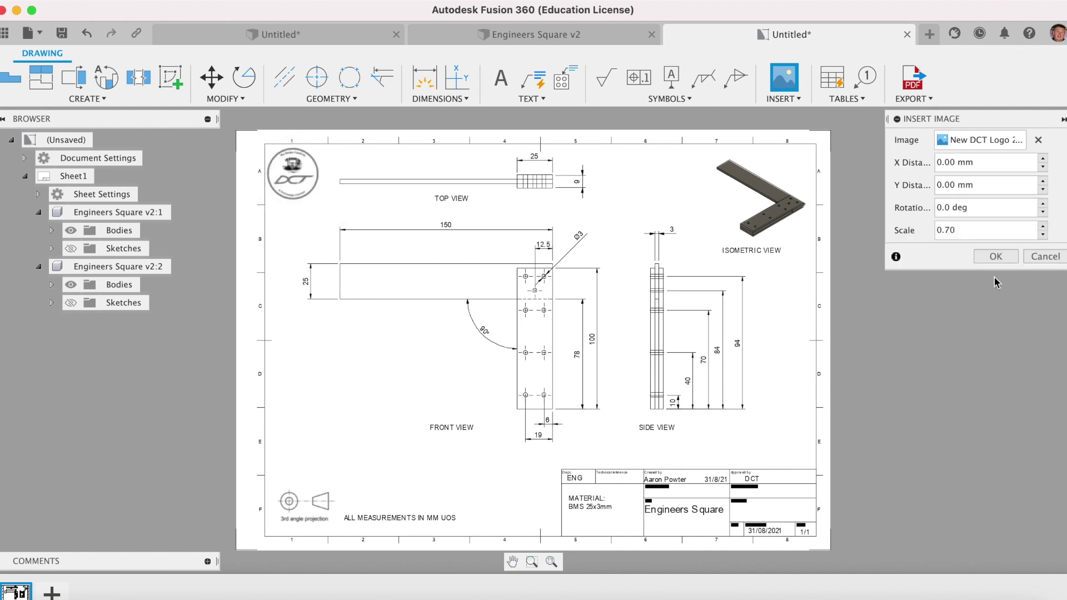
key(Return)
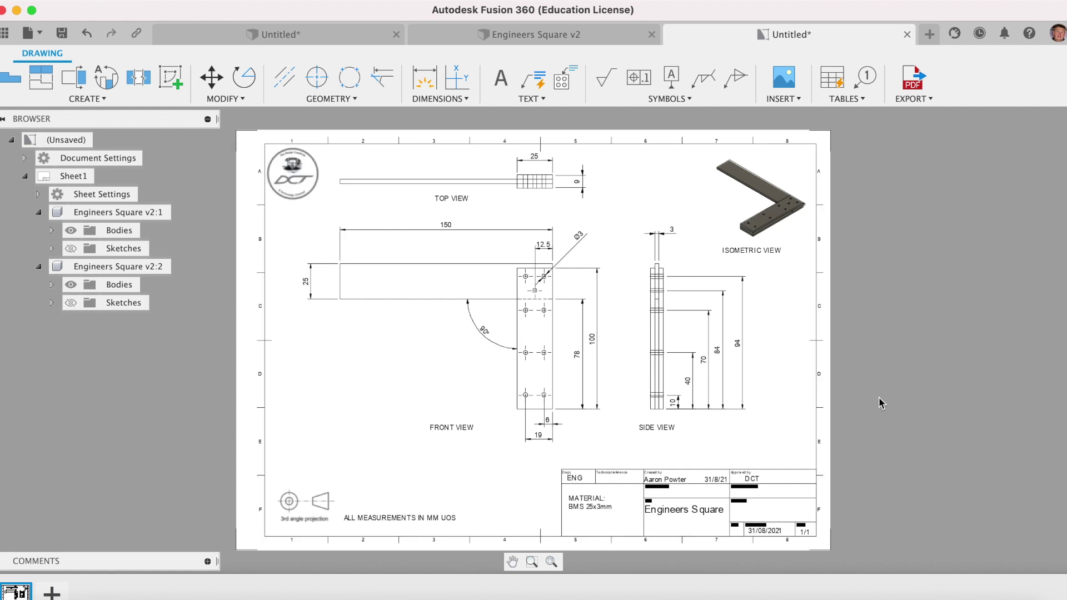